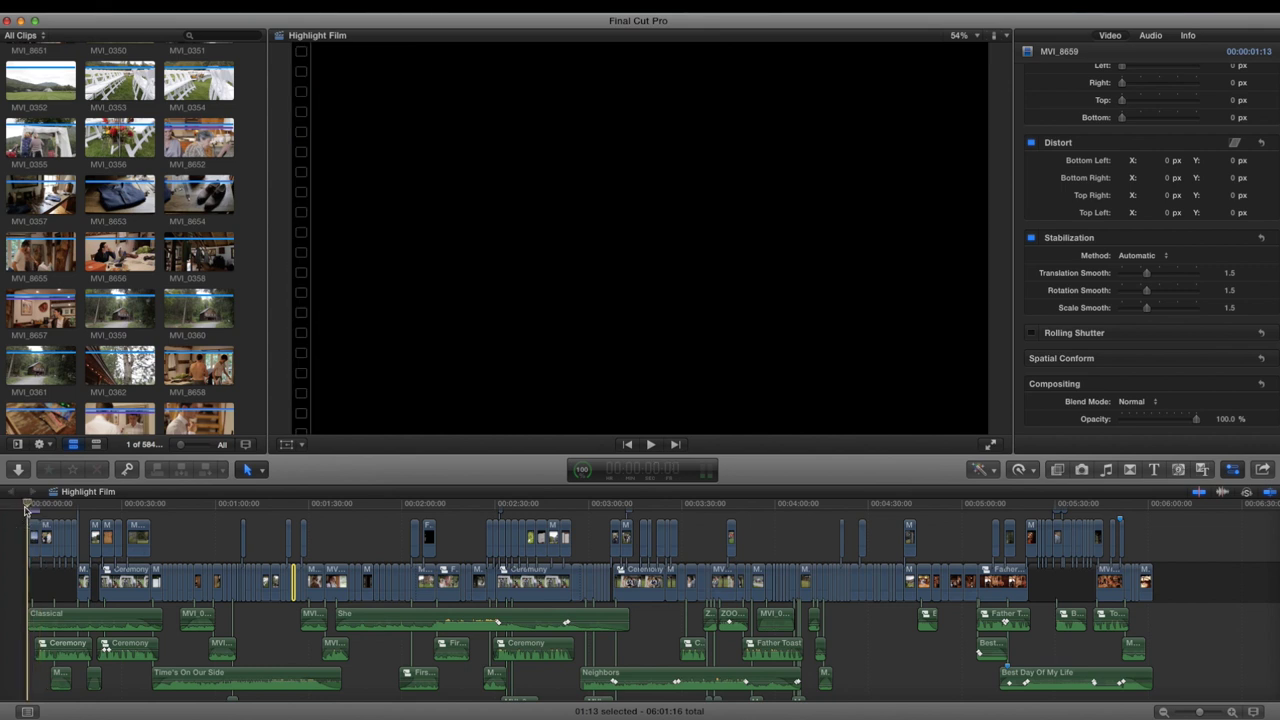
Toggle the 2.35 aspect ratio overlay off and on to compare the opening mountain shot with and without letterbox bars.
{"action": "key", "text": "z"}
{"action": "left_click_drag", "start_coordinate": [15, 548], "coordinate": [90, 552]}
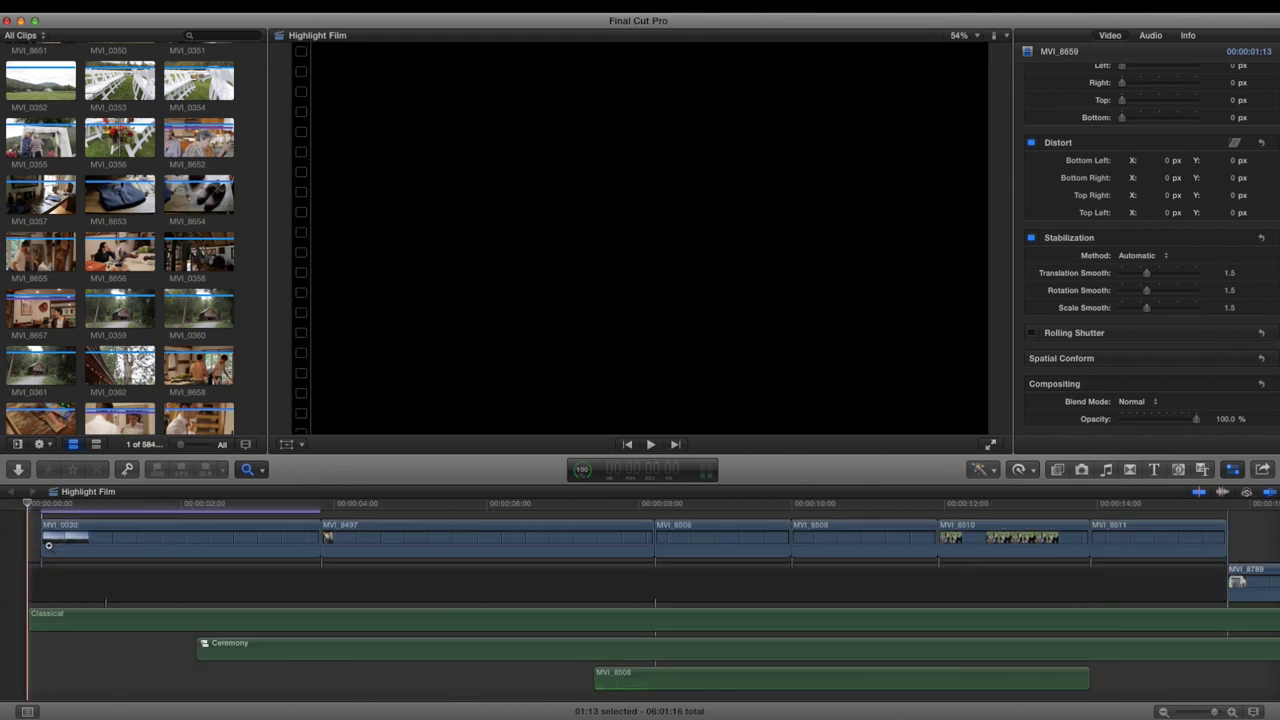
{"action": "key", "text": "alt+v"}
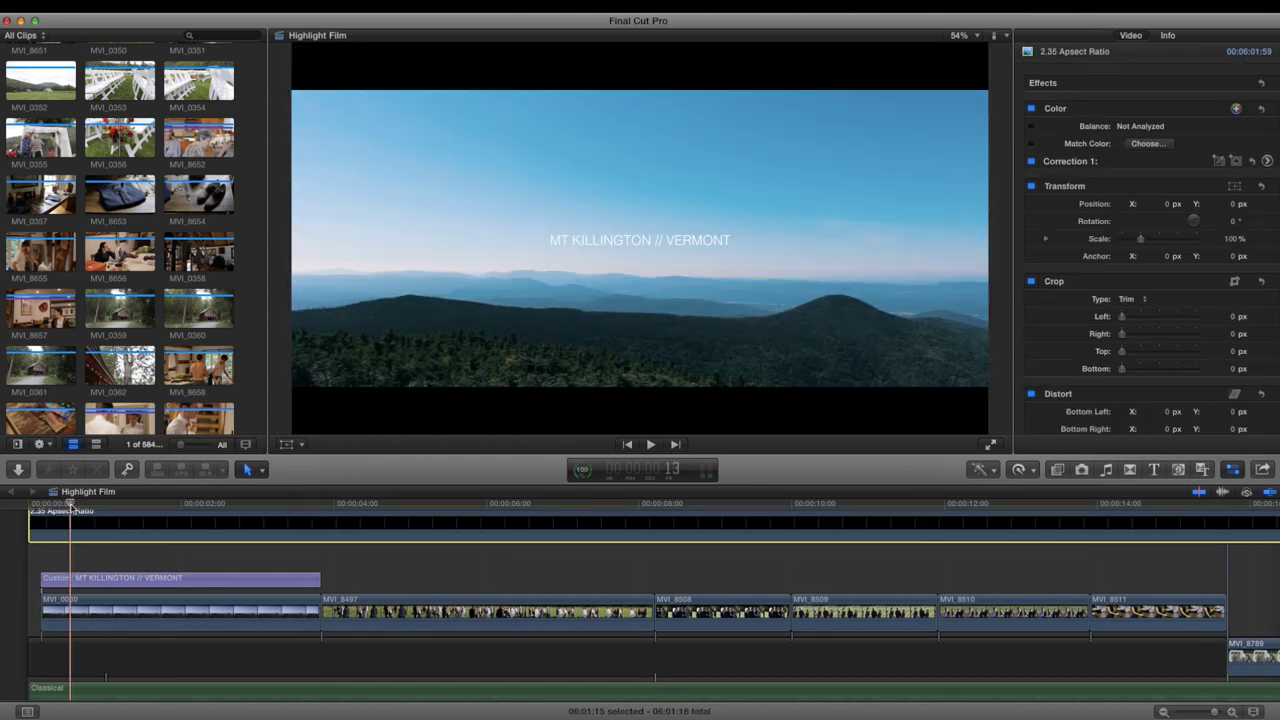
{"action": "key", "text": "v"}
{"action": "key", "text": "v"}
{"action": "key", "text": "v"}
{"action": "key", "text": "v"}
{"action": "left_click", "coordinate": [231, 322]}
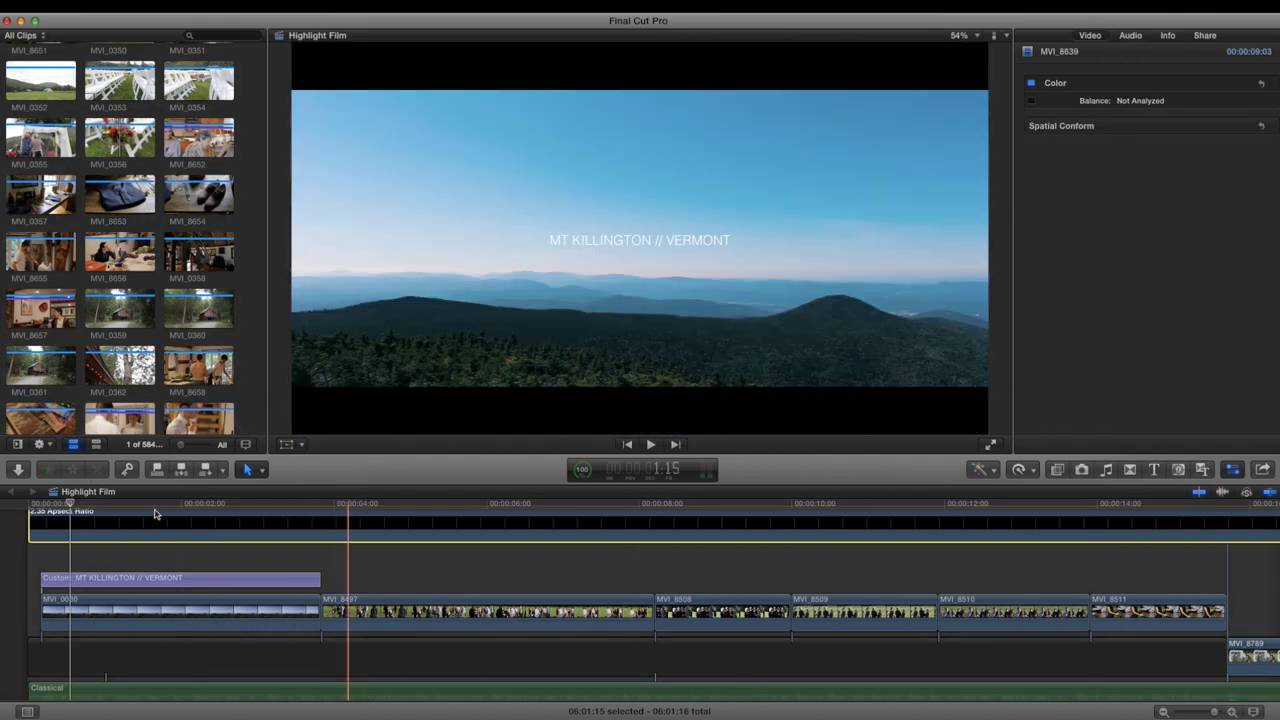
{"action": "left_click", "coordinate": [155, 520]}
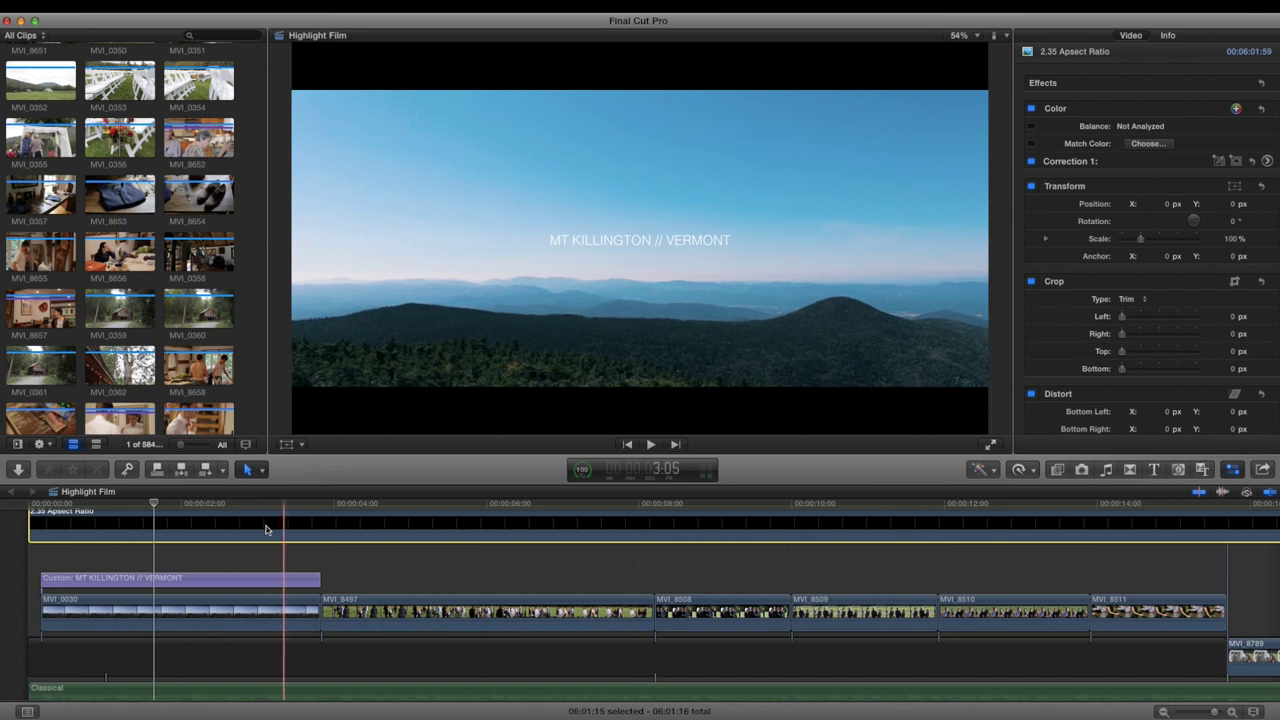
Play the opening of the film from the start and examine its title, video and audio layers.
{"action": "left_click", "coordinate": [29, 511]}
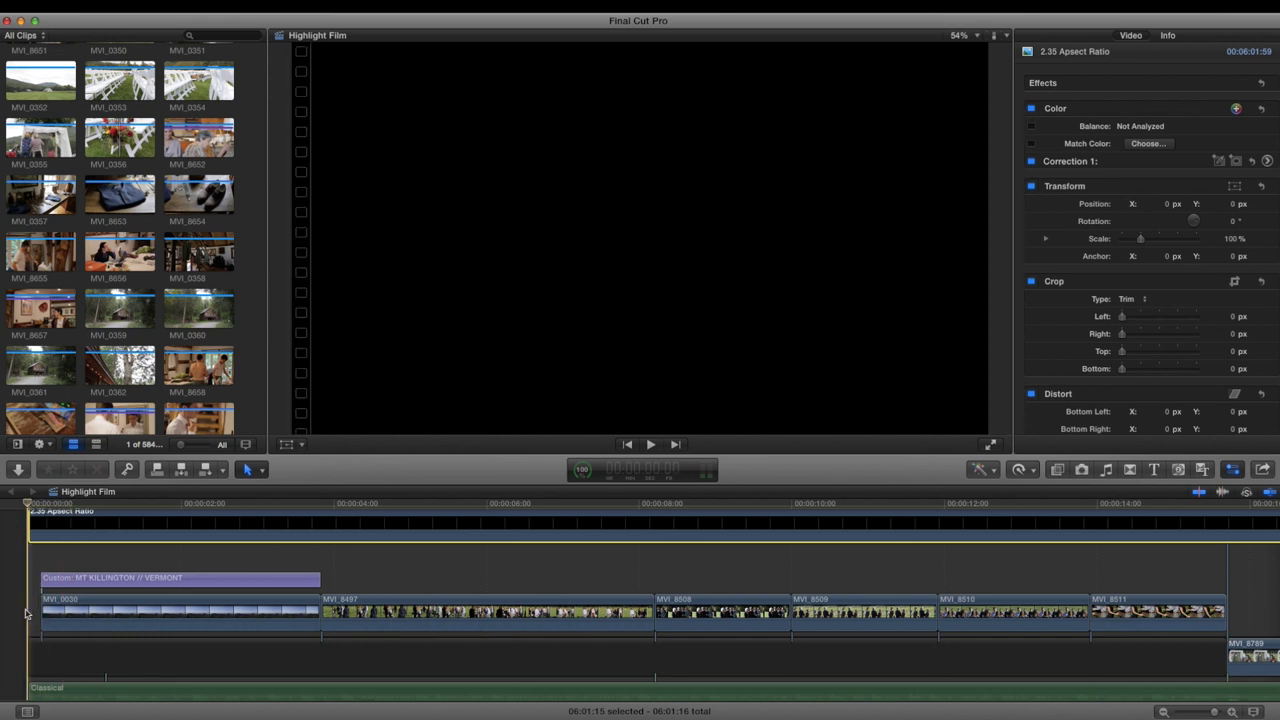
{"action": "scroll", "coordinate": [50, 645], "scroll_direction": "down", "scroll_amount": 2}
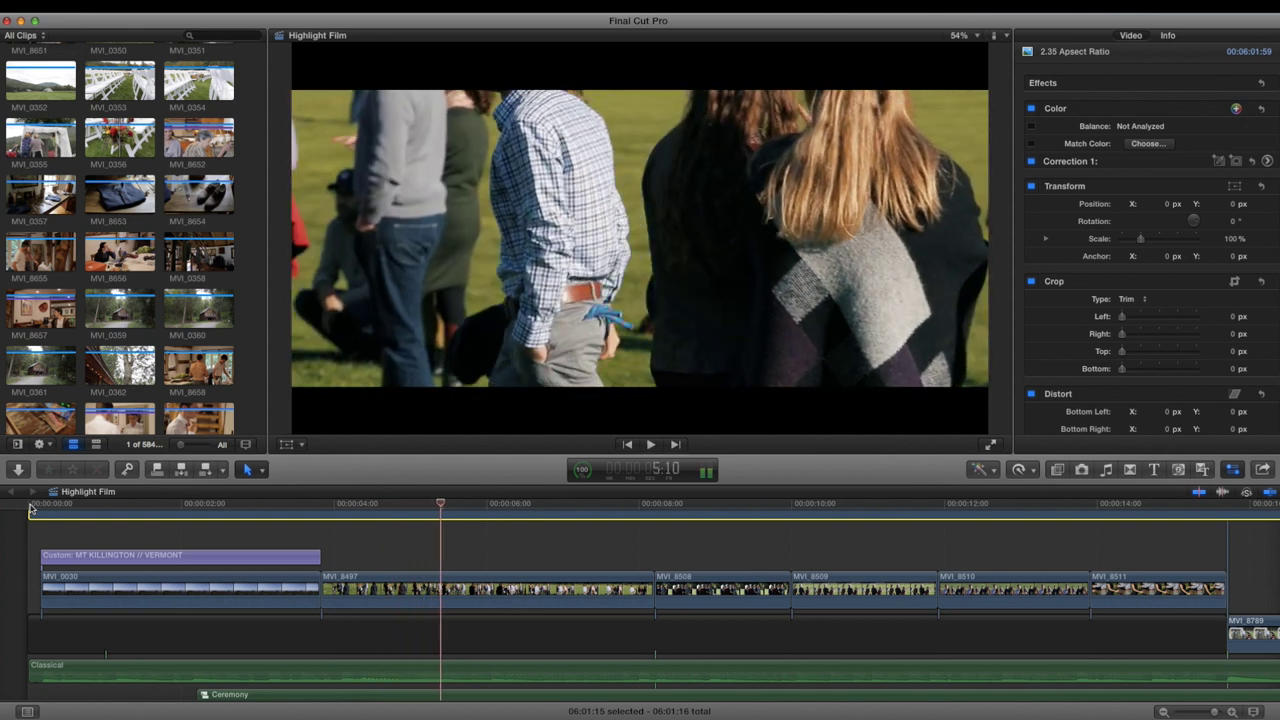
{"action": "key", "text": "space"}
{"action": "scroll", "coordinate": [200, 560], "scroll_direction": "down", "scroll_amount": 3}
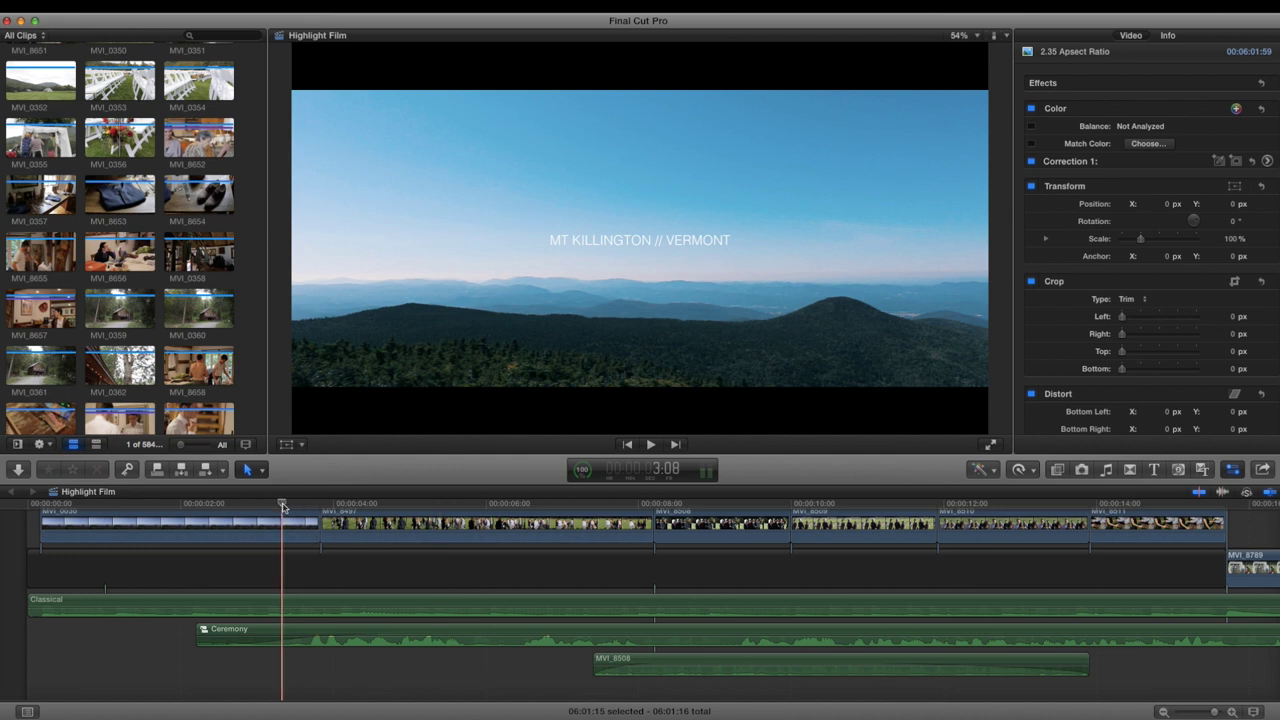
{"action": "scroll", "coordinate": [244, 575], "scroll_direction": "up", "scroll_amount": 3}
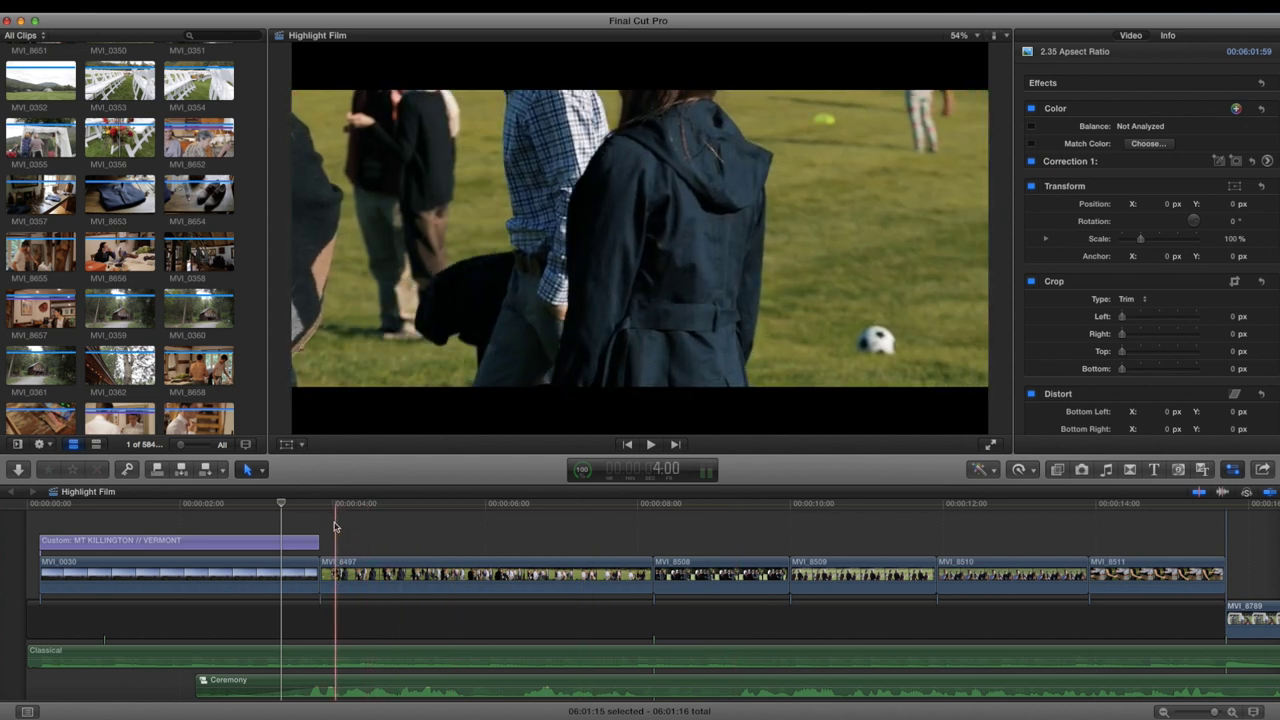
Compare the opening mountain clip MVI_0030 at 1:15 with and without its Apply LUT effect and color correction.
{"action": "left_click", "coordinate": [154, 543]}
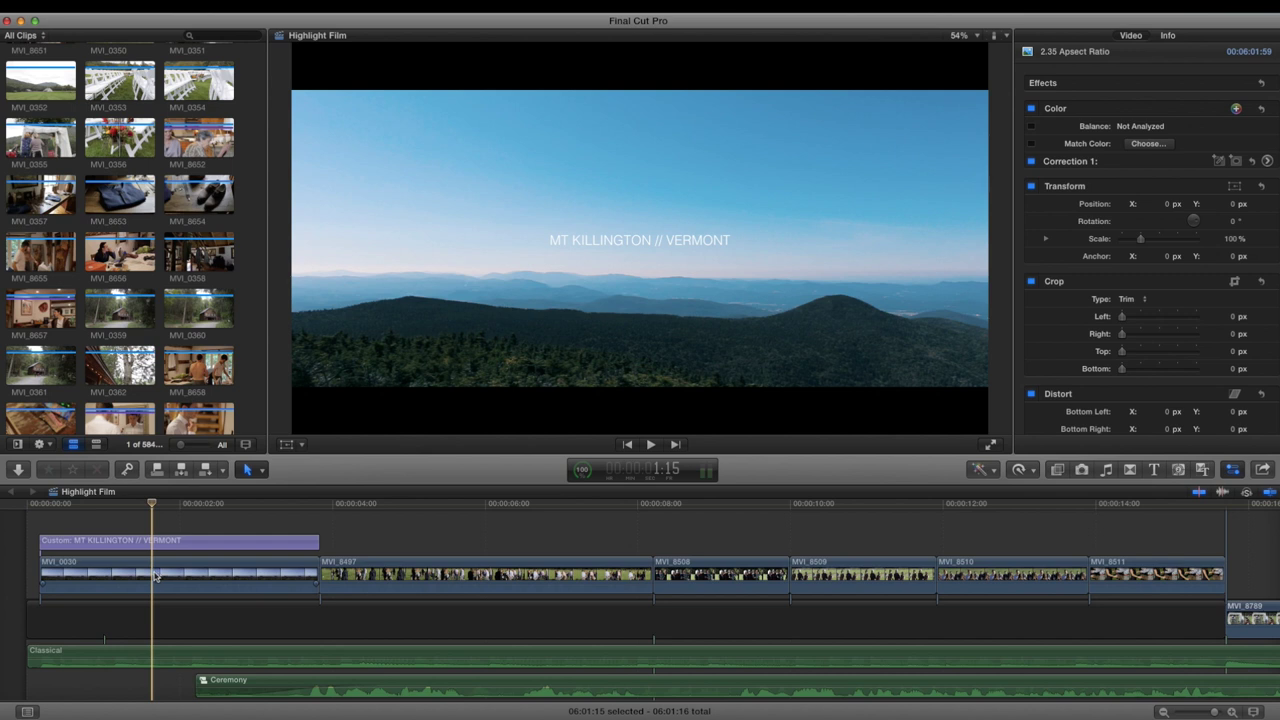
{"action": "left_click", "coordinate": [155, 576]}
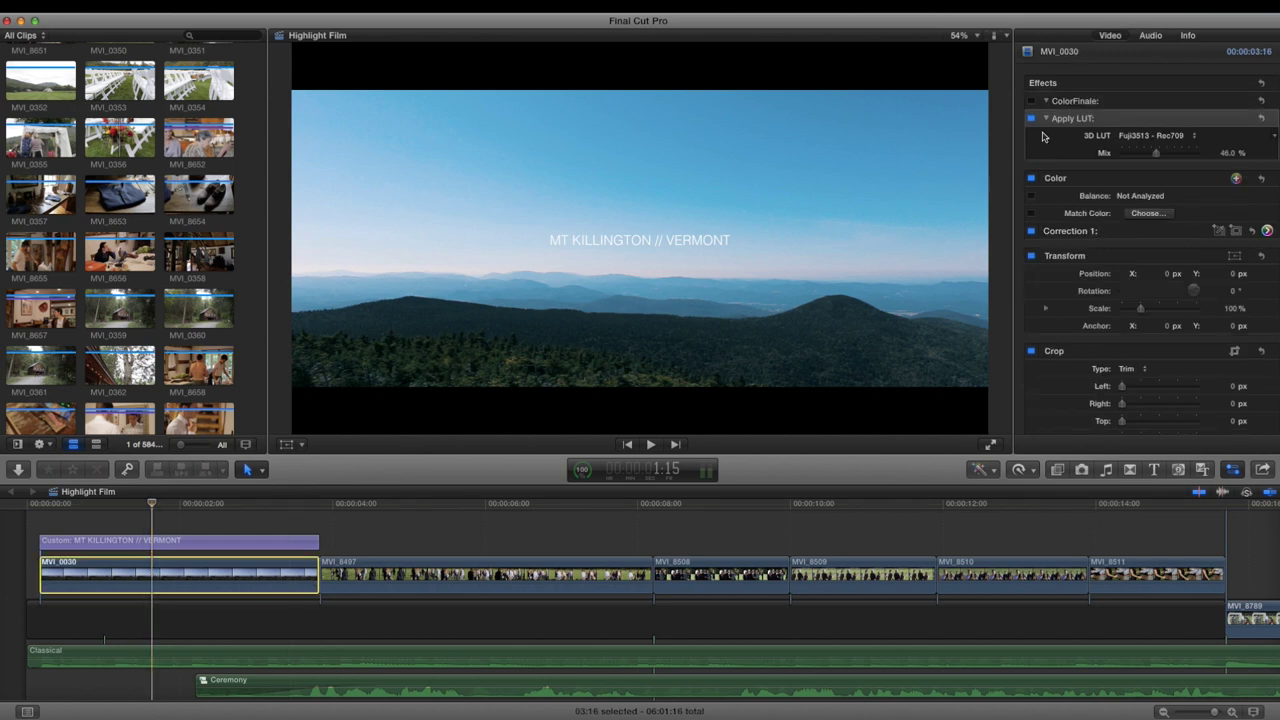
{"action": "left_click", "coordinate": [1031, 119]}
{"action": "left_click", "coordinate": [1031, 178]}
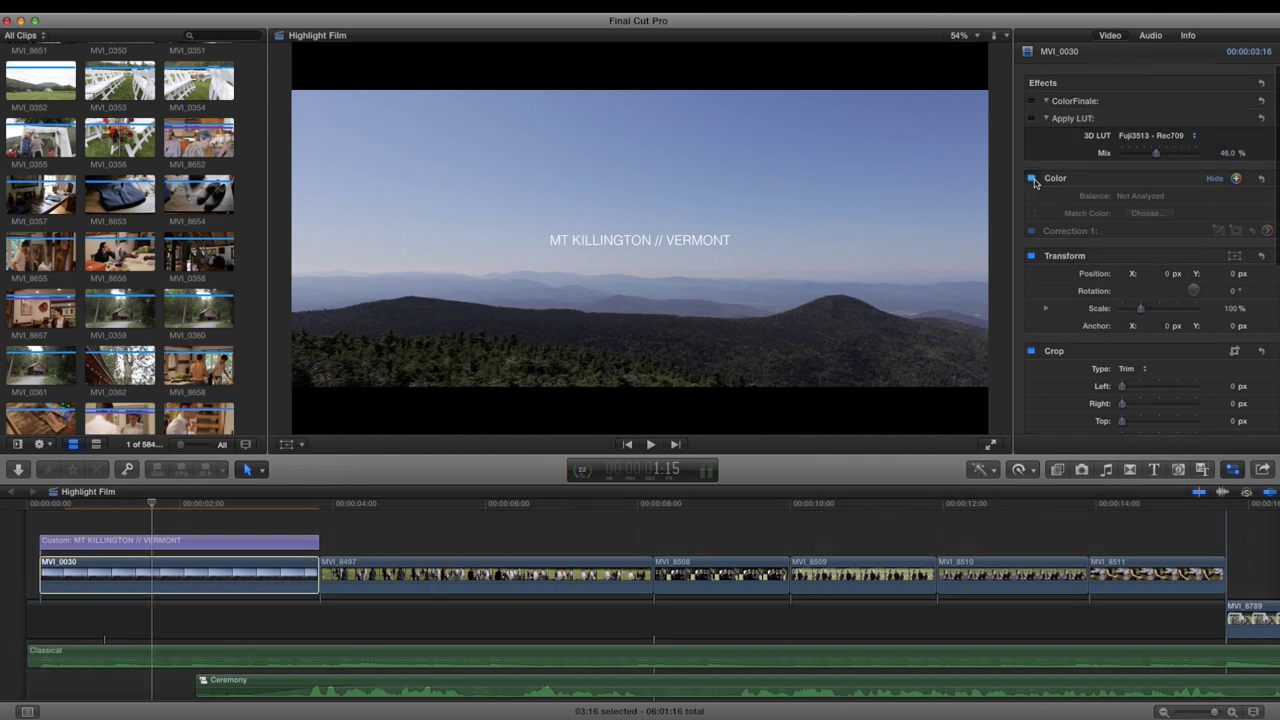
{"action": "left_click", "coordinate": [1031, 178]}
{"action": "left_click", "coordinate": [1032, 119]}
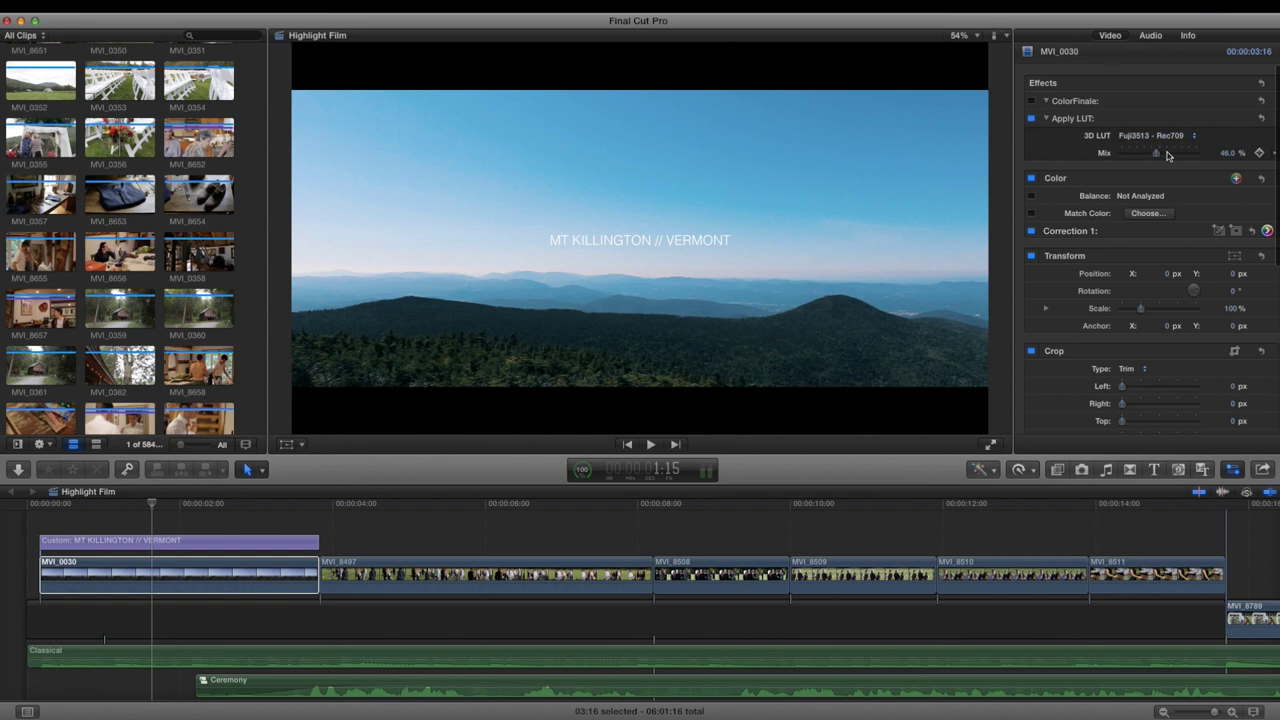
Preview the Fuji3513 - Rec709 LUT at 100% mix, restore it to 46%, and compare the shot with the LUT off and on.
{"action": "left_click_drag", "start_coordinate": [1157, 155], "coordinate": [1221, 157]}
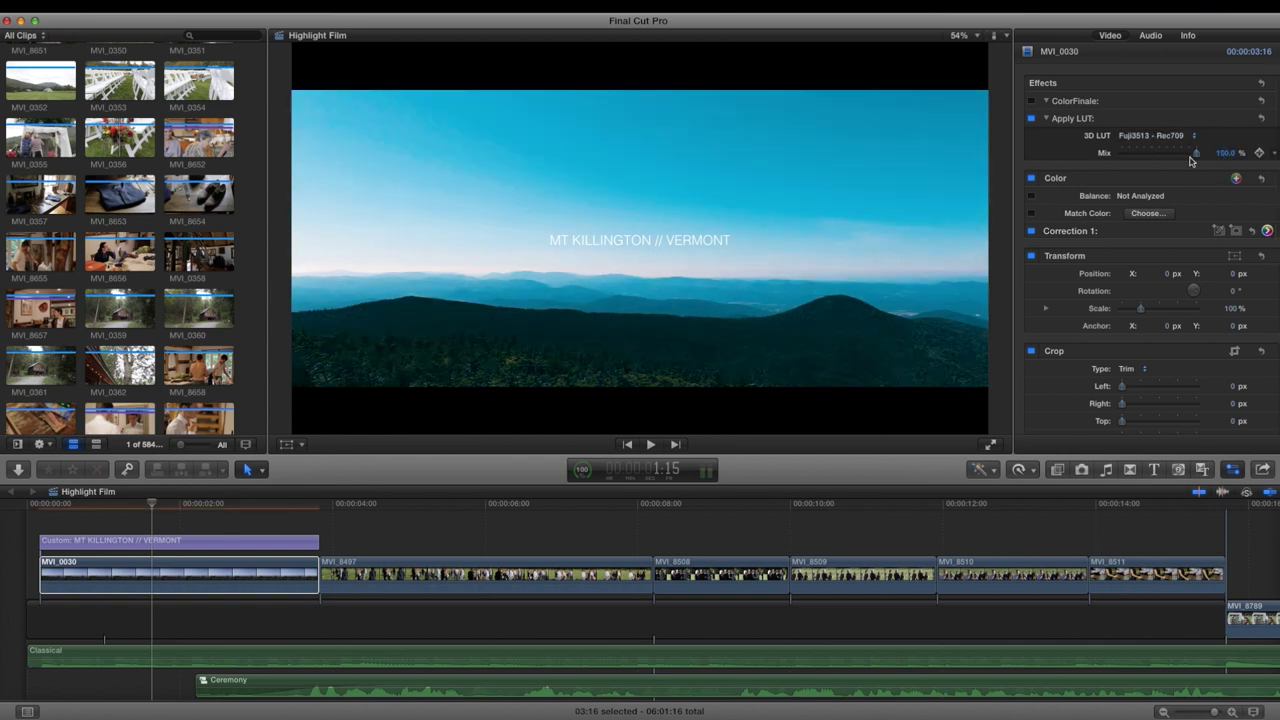
{"action": "left_click_drag", "start_coordinate": [1193, 157], "coordinate": [1157, 158]}
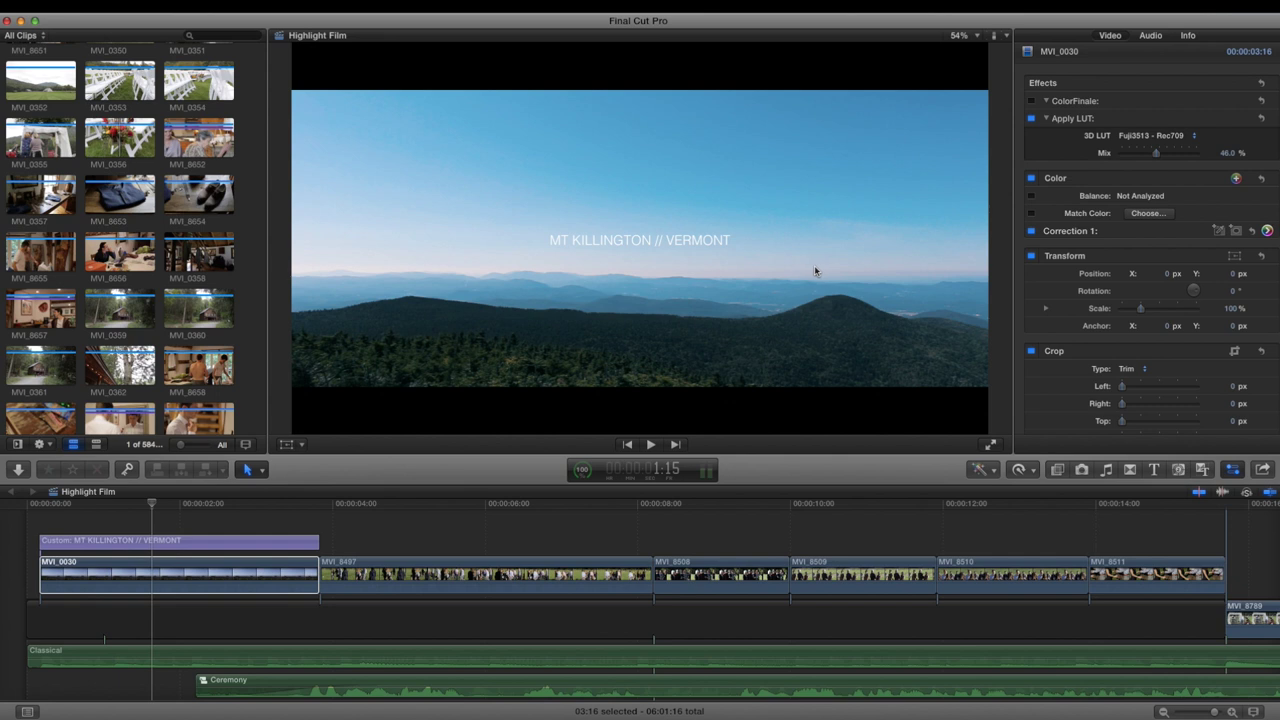
{"action": "left_click", "coordinate": [1031, 119]}
{"action": "left_click", "coordinate": [1031, 119]}
Play from 3:08 to review the cut from the opening mountain clip into the guest shots.
{"action": "left_click", "coordinate": [230, 576]}
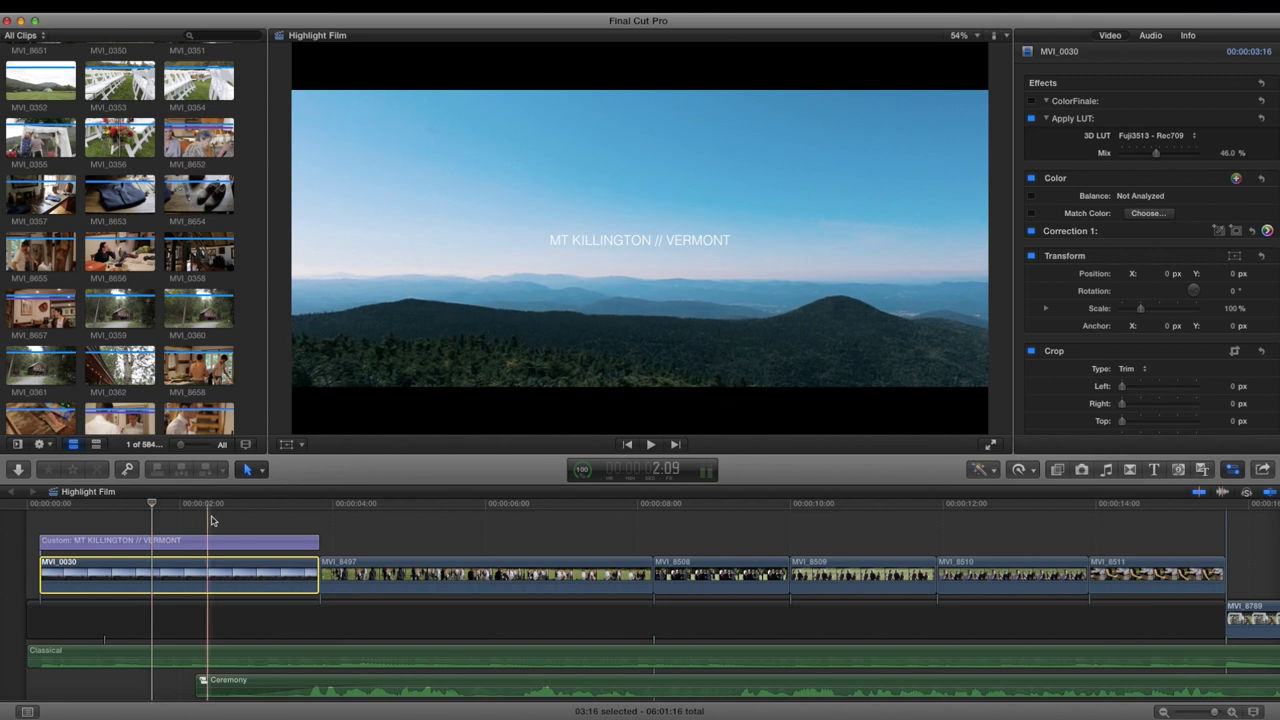
{"action": "left_click", "coordinate": [282, 512]}
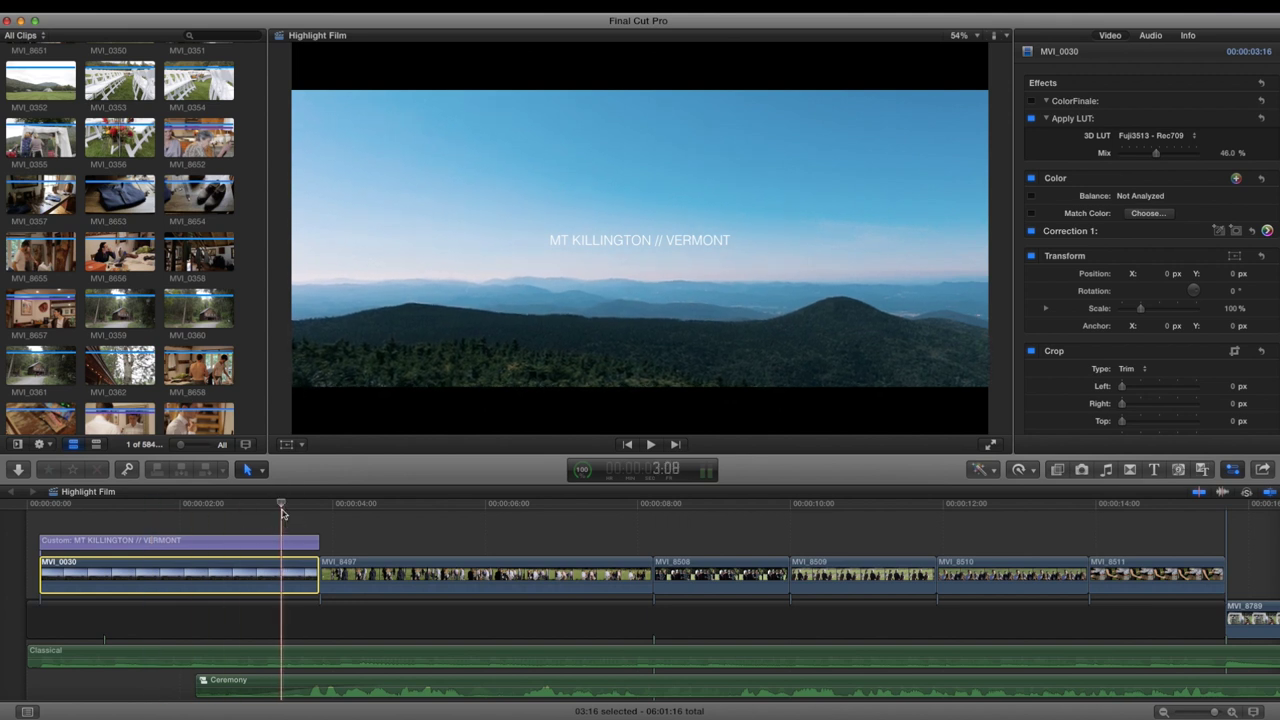
{"action": "key", "text": "space"}
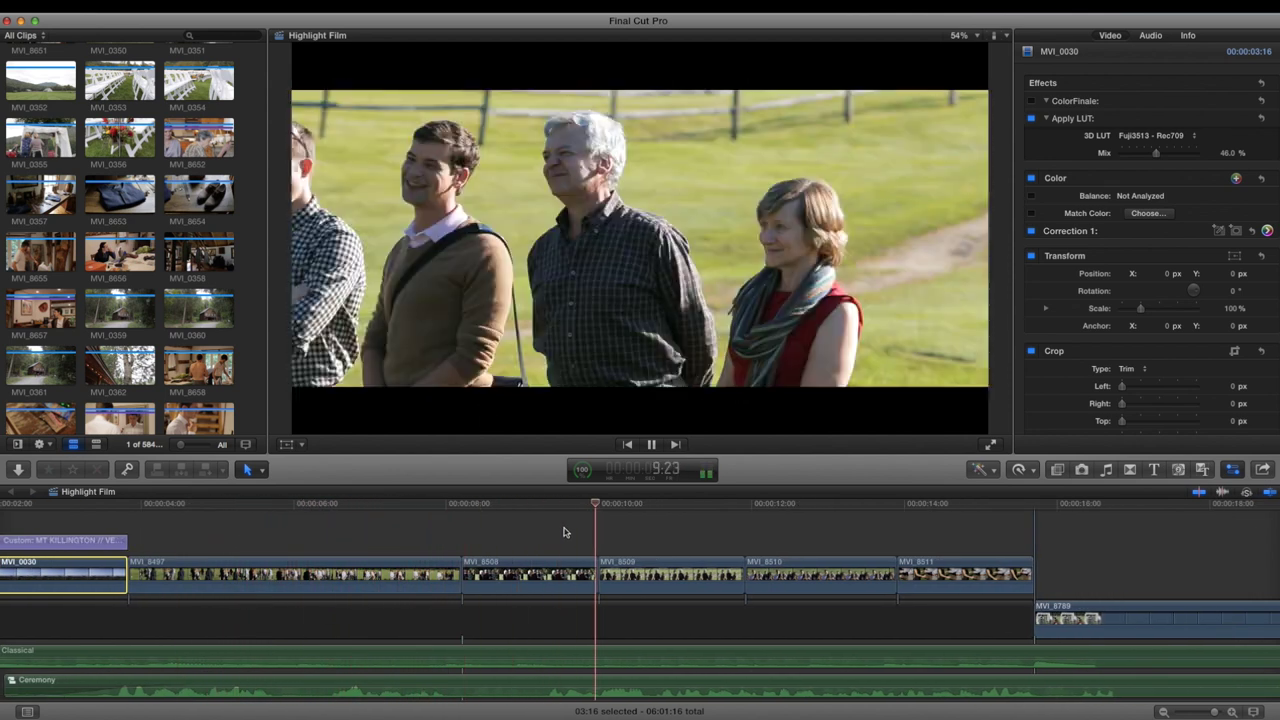
{"action": "key", "text": "space"}
Replay clip MVI_8508 of the smiling guests from its beginning and again from shortly before its end.
{"action": "left_click", "coordinate": [370, 505]}
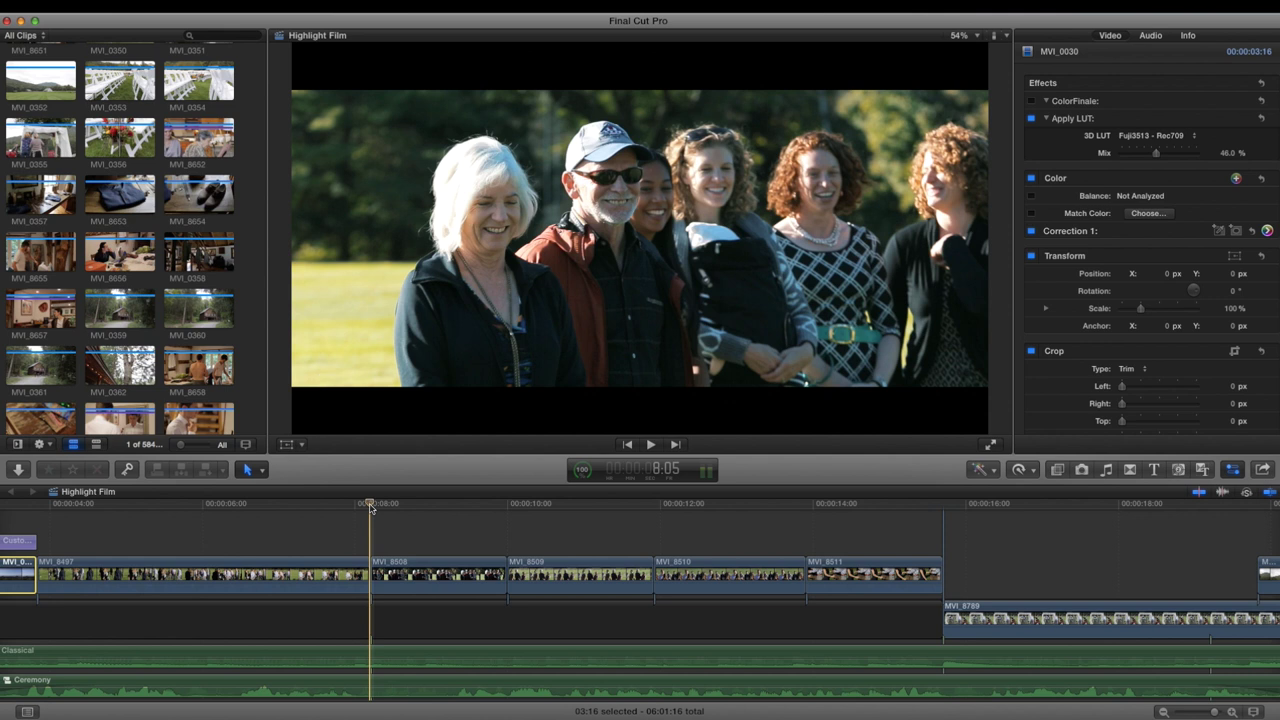
{"action": "key", "text": "space"}
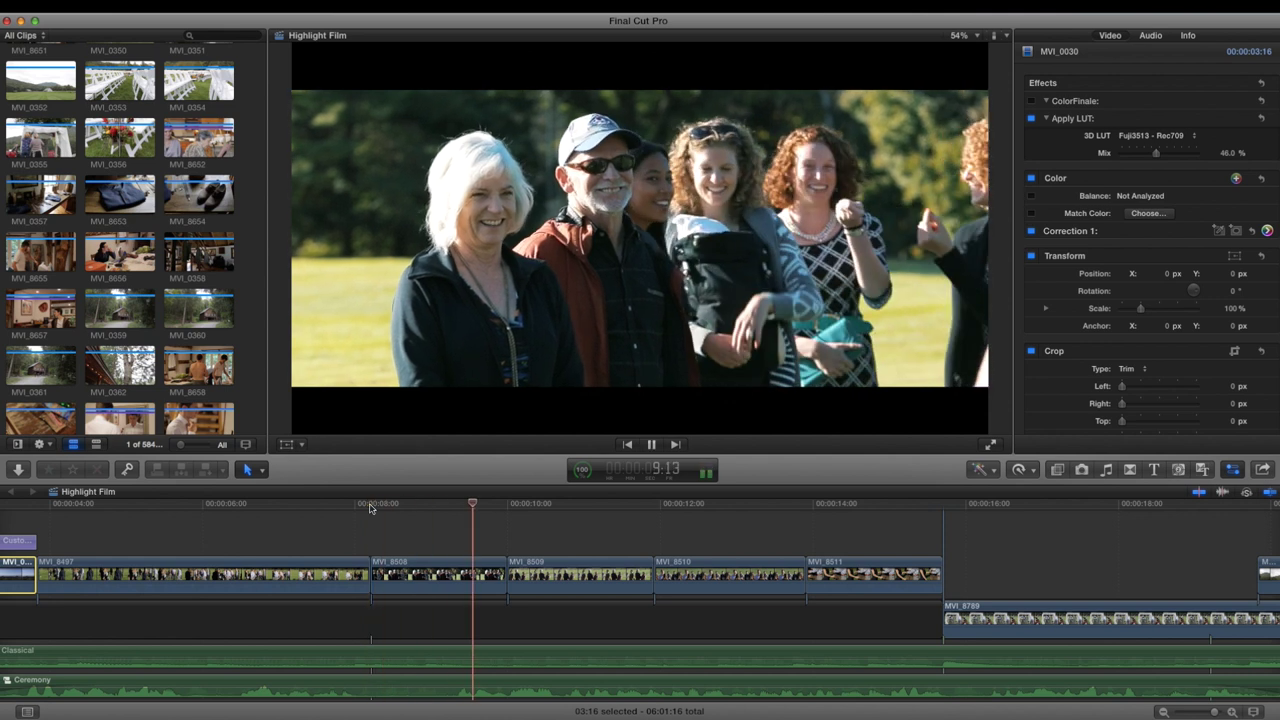
{"action": "key", "text": "space"}
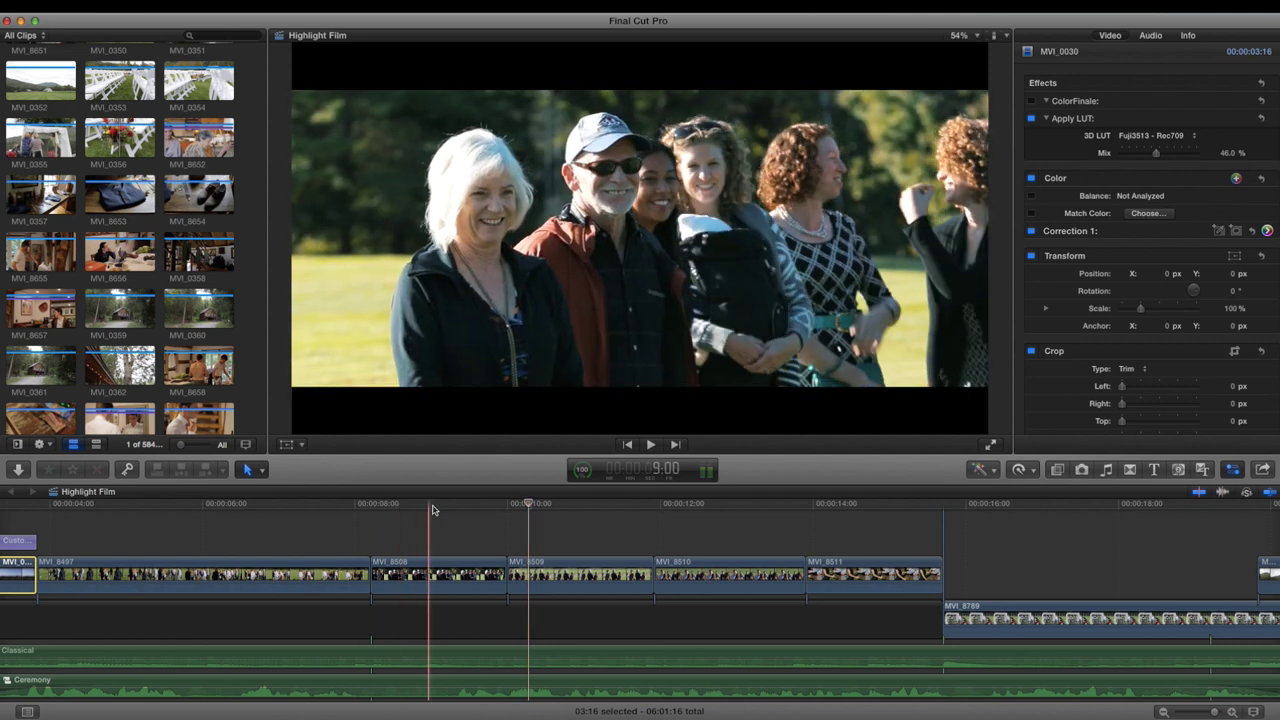
{"action": "left_click", "coordinate": [463, 511]}
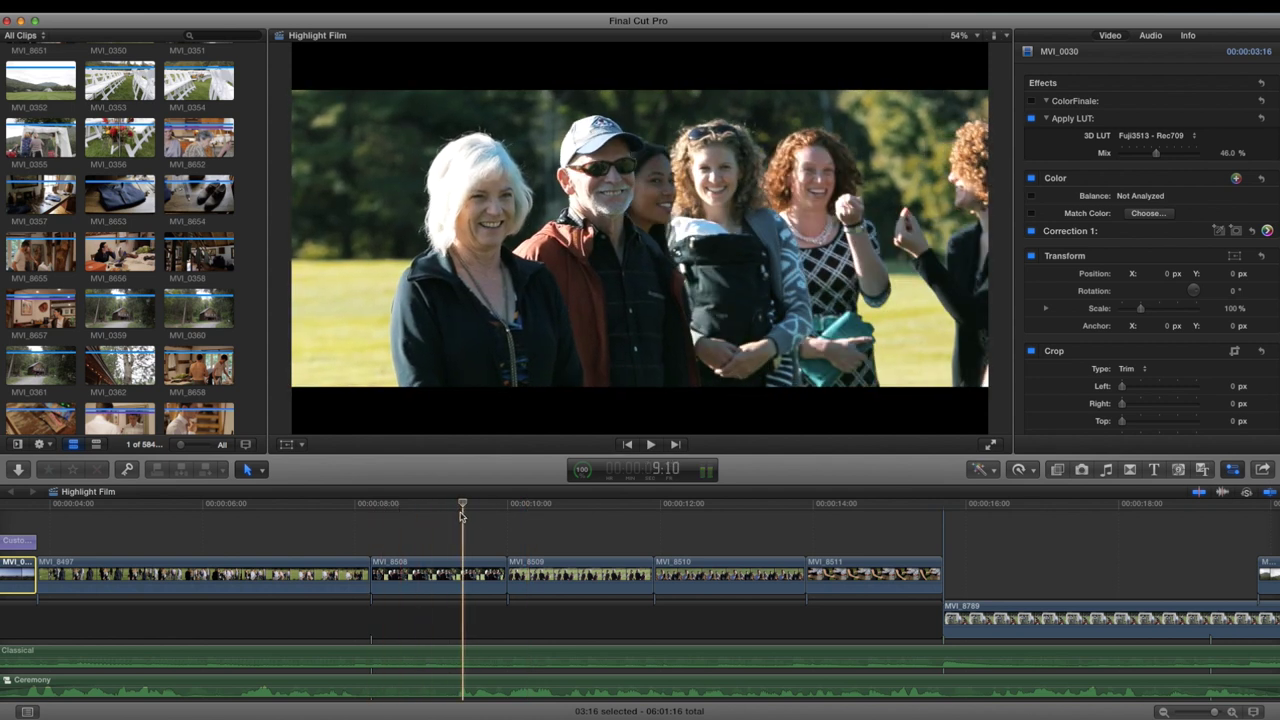
{"action": "left_click", "coordinate": [453, 509]}
{"action": "key", "text": "space"}
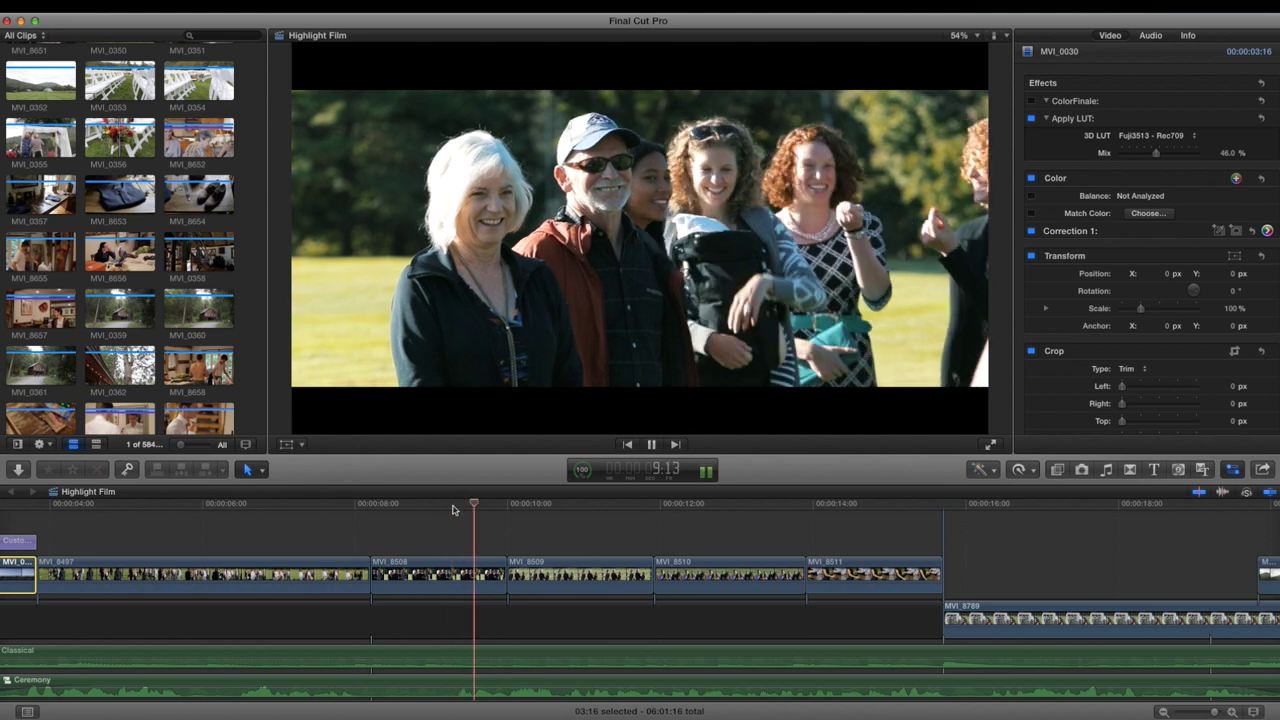
Review the cut from rehearsal clip MVI_8511 to ceremony clip MVI_8789 and park the playhead at 16:08.
{"action": "scroll", "coordinate": [474, 524], "scroll_direction": "right", "scroll_amount": 5}
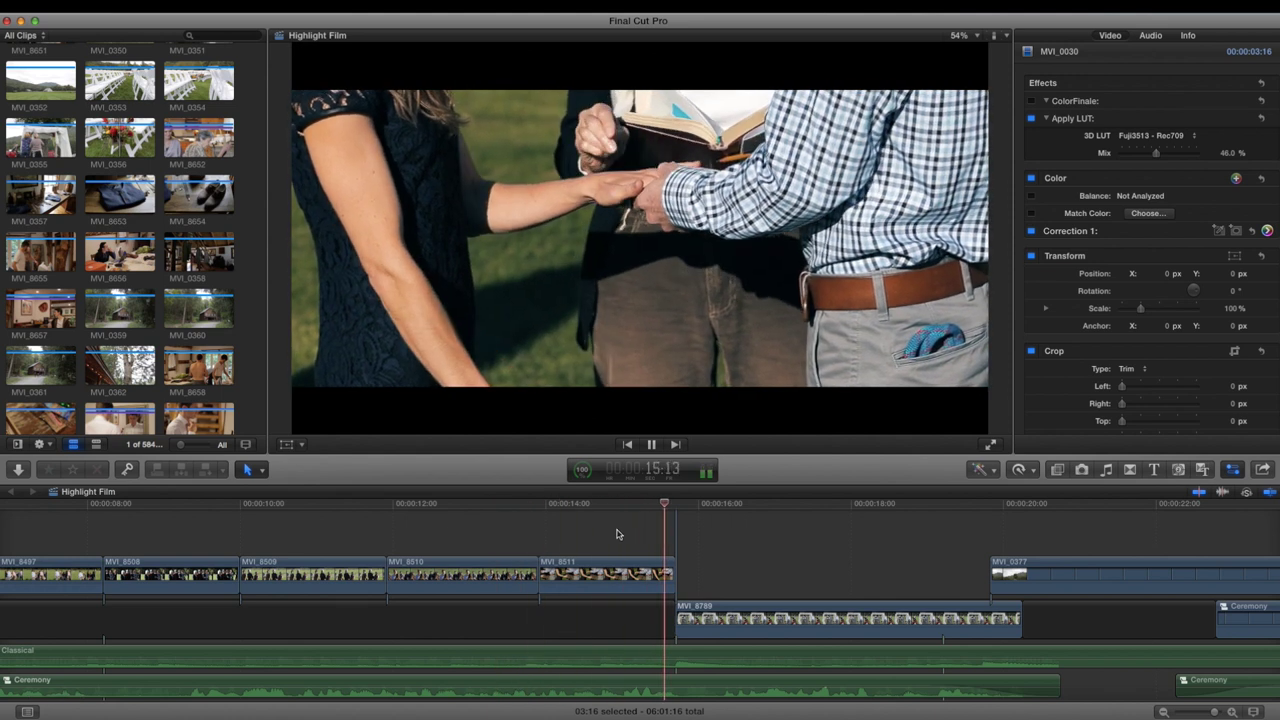
{"action": "key", "text": "space"}
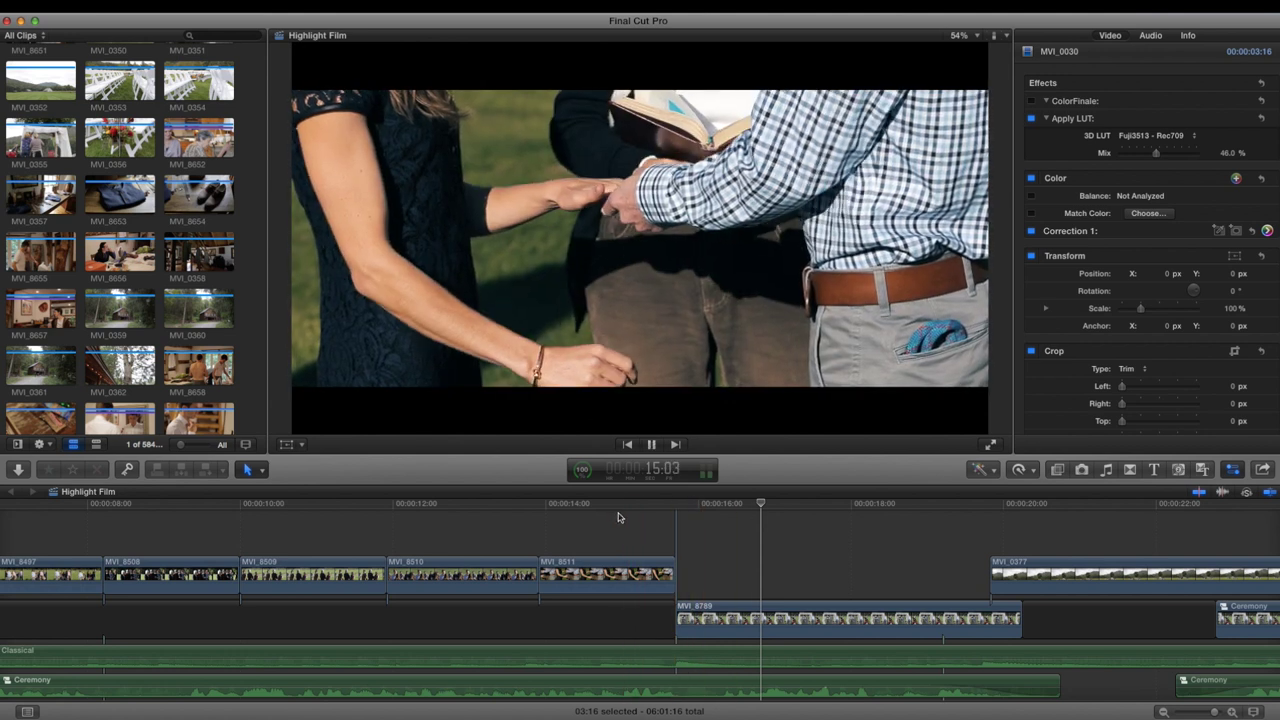
{"action": "key", "text": "space"}
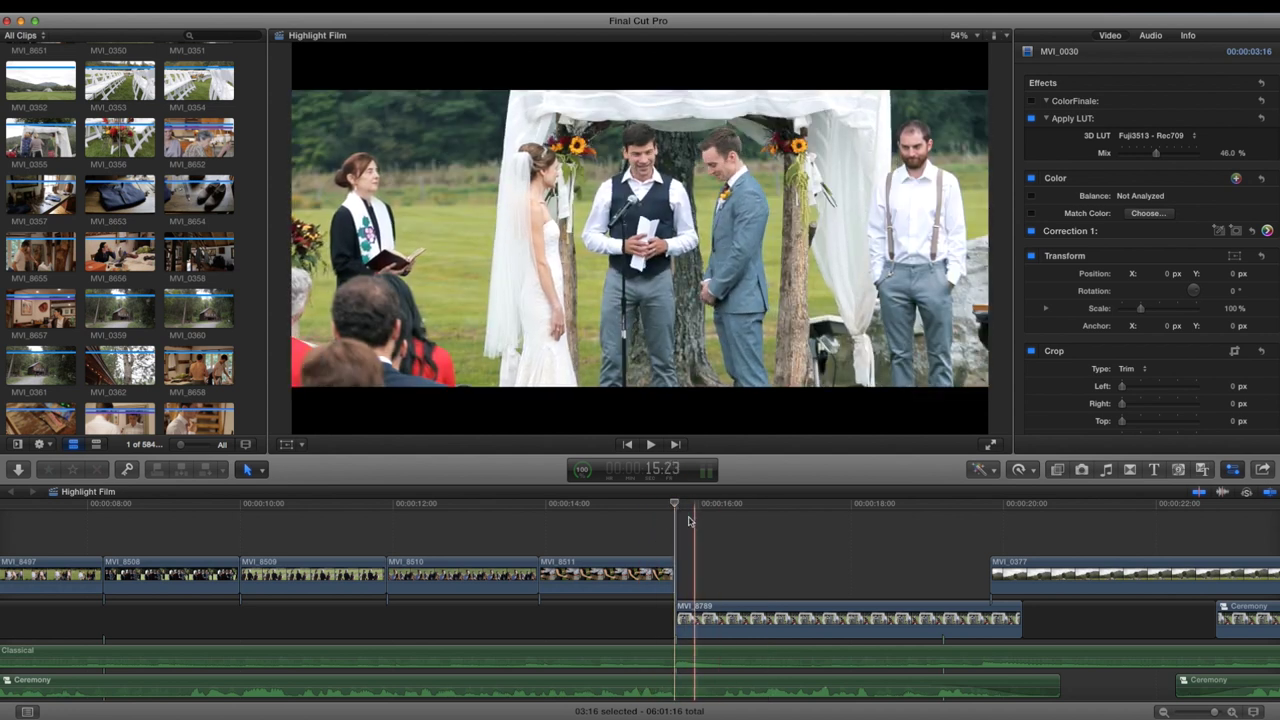
{"action": "scroll", "coordinate": [677, 520], "scroll_direction": "right", "scroll_amount": 5}
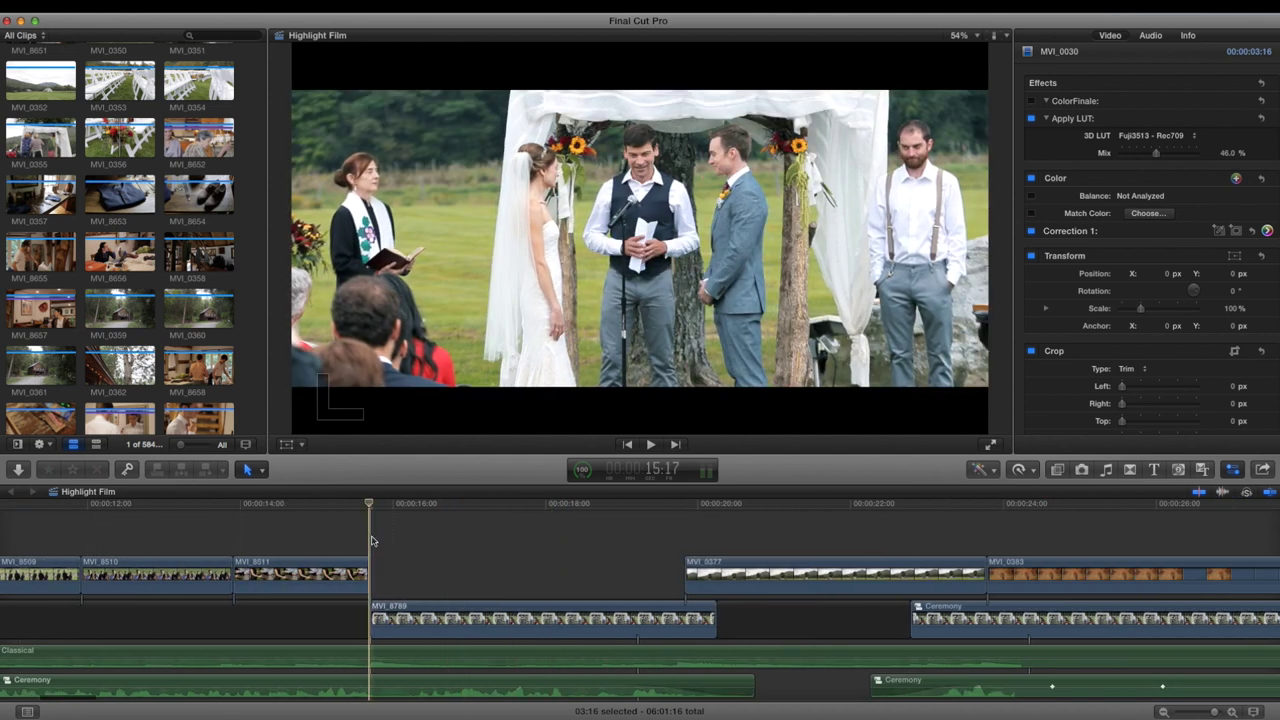
{"action": "key", "text": "space"}
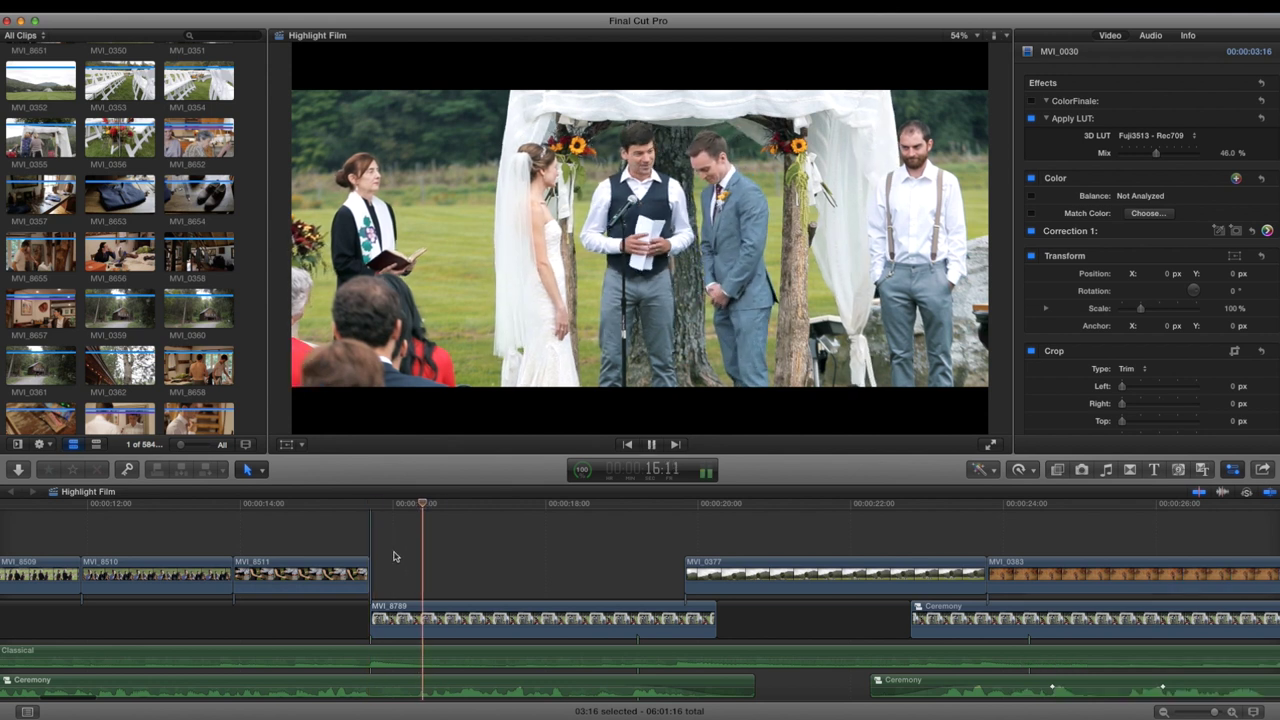
{"action": "scroll", "coordinate": [401, 561], "scroll_direction": "down", "scroll_amount": 1}
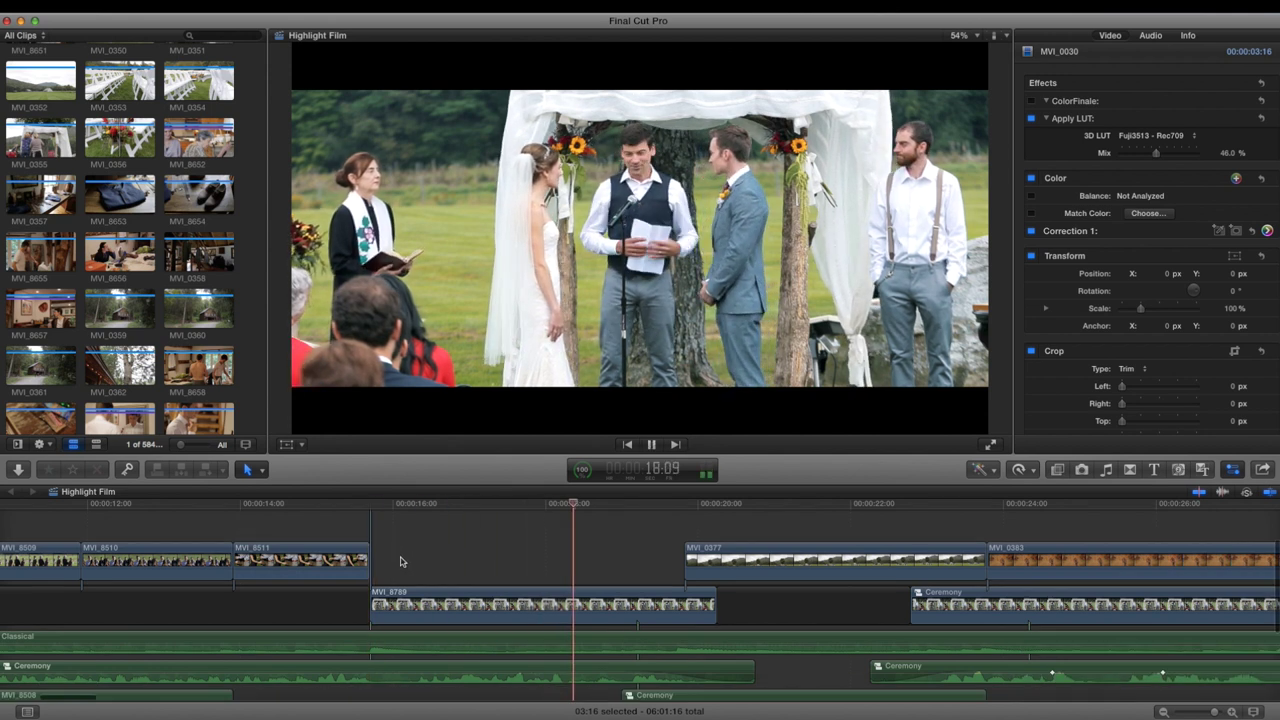
{"action": "left_click", "coordinate": [420, 503]}
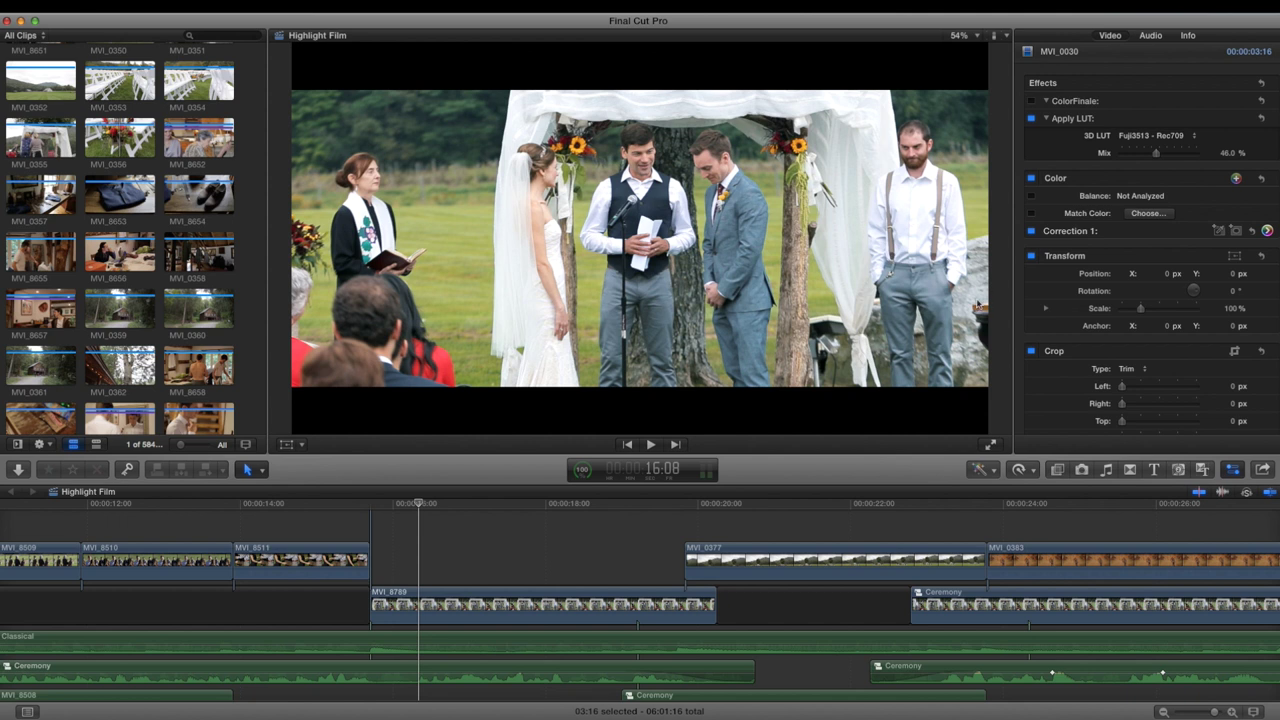
Examine the loudness, background noise and hum removal enhancements of the Ceremony audio clip beneath MVI_8789.
{"action": "left_click", "coordinate": [420, 677]}
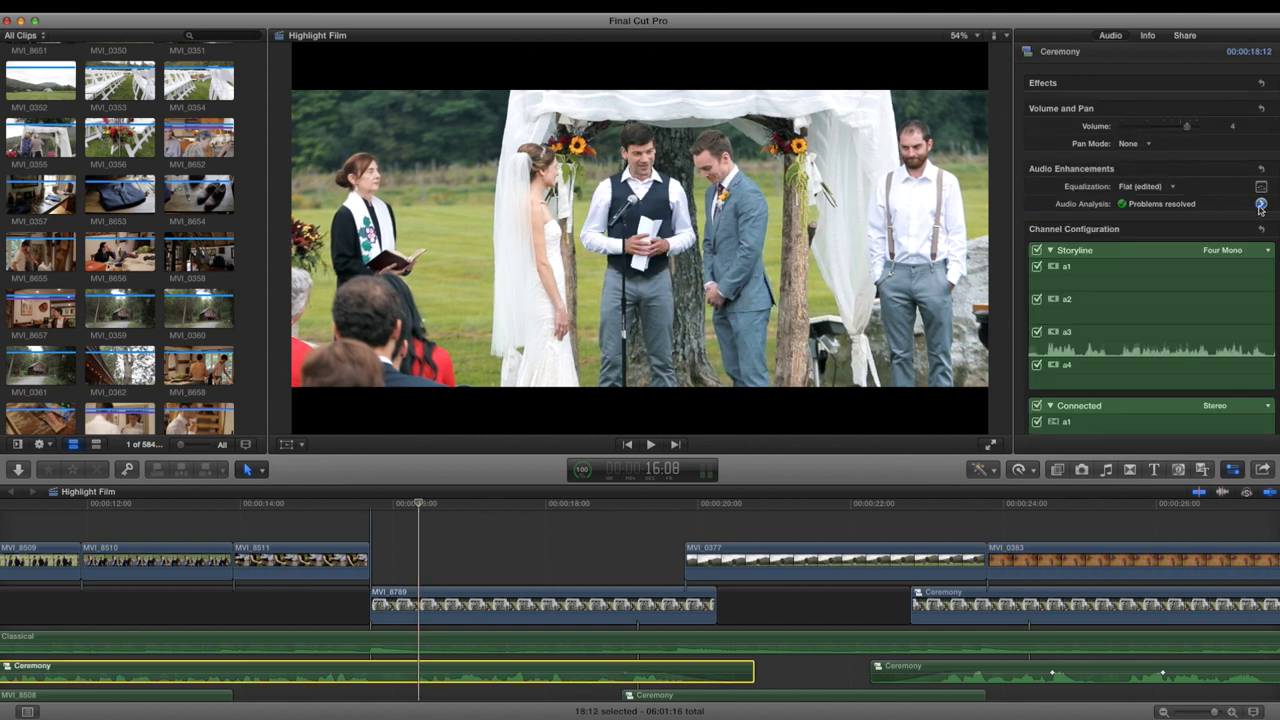
{"action": "left_click", "coordinate": [1261, 204]}
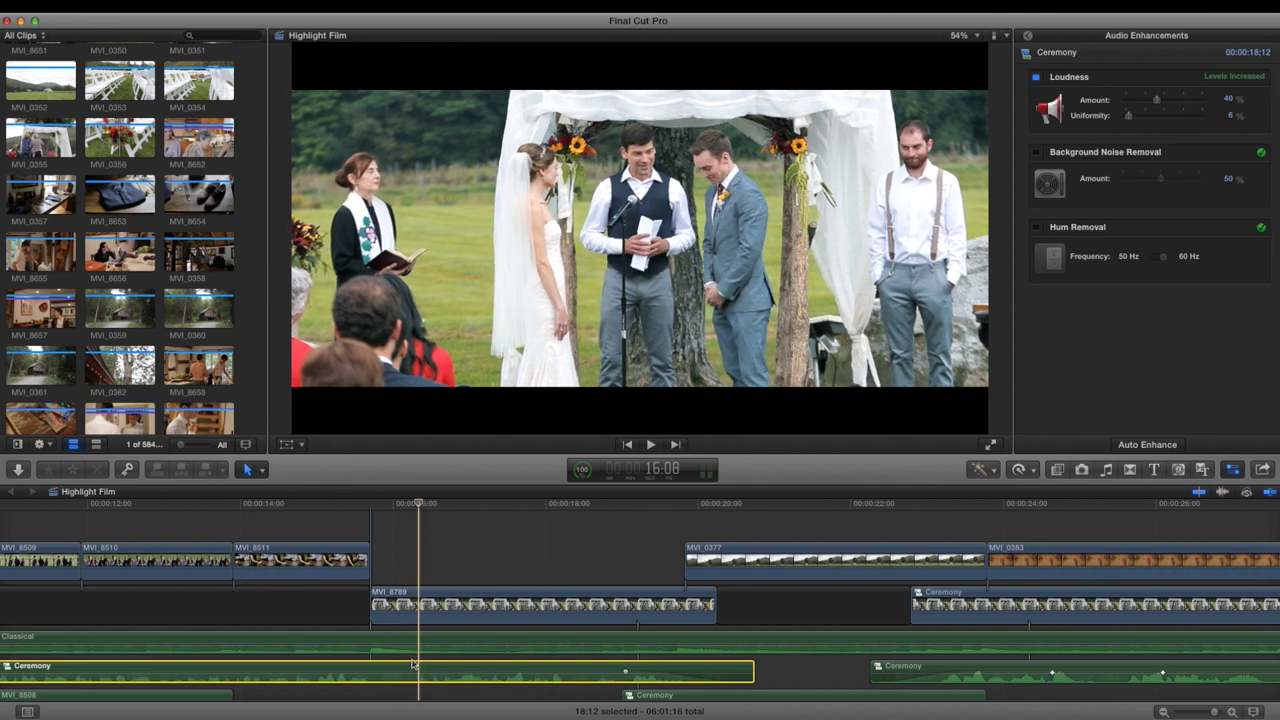
{"action": "left_click", "coordinate": [1030, 40]}
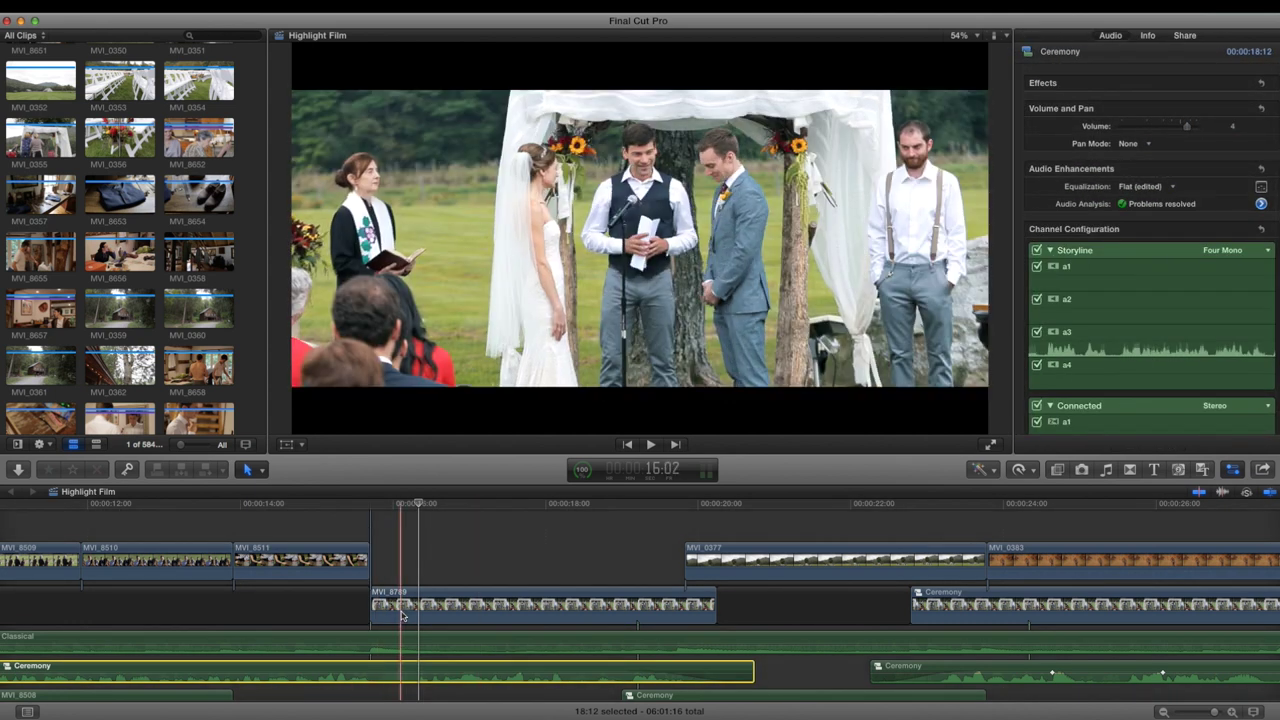
Show the 10-band graphic equalizer for the same Ceremony audio clip.
{"action": "left_click", "coordinate": [1190, 186]}
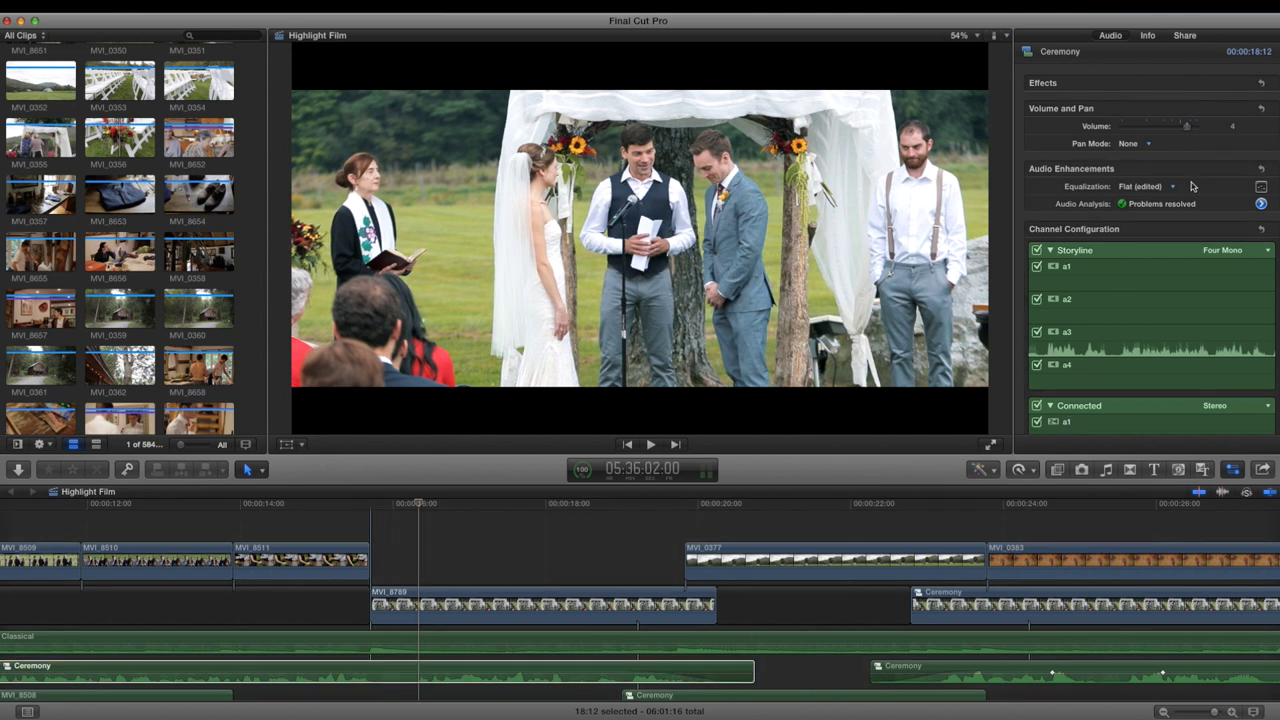
{"action": "left_click", "coordinate": [1260, 188]}
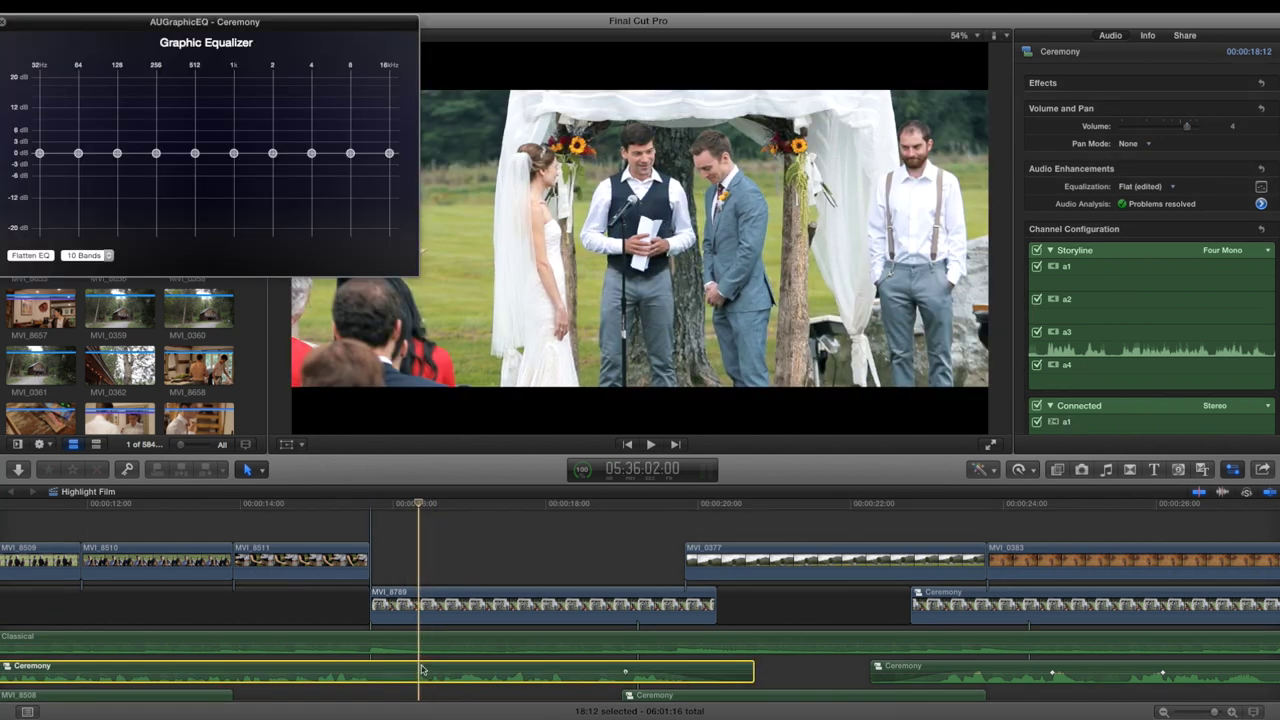
{"action": "left_click", "coordinate": [421, 669]}
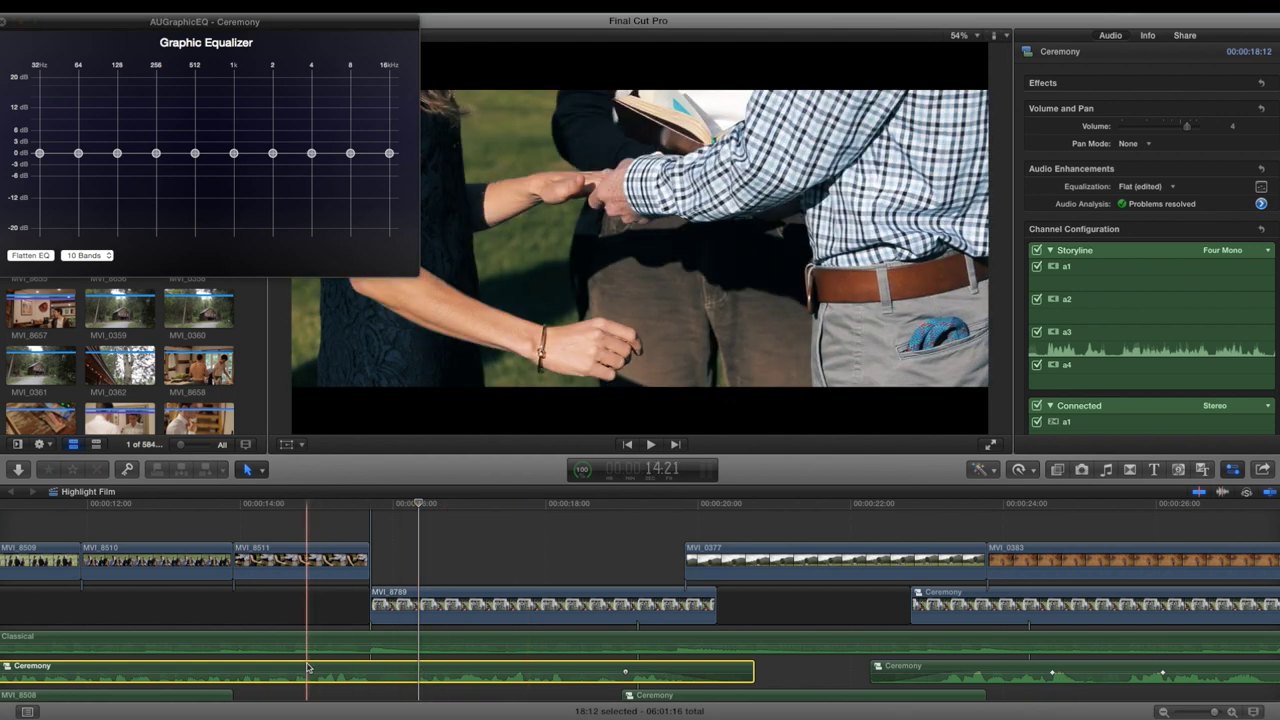
Lower the 16 kHz band of the Ceremony clip's equalizer to -6.68 dB and play the audio from about 14 seconds.
{"action": "scroll", "coordinate": [308, 668], "scroll_direction": "down", "scroll_amount": 1}
{"action": "mouse_move", "coordinate": [390, 154]}
{"action": "left_mouse_down"}
{"action": "mouse_move", "coordinate": [390, 177]}
{"action": "mouse_move", "coordinate": [354, 166]}
{"action": "mouse_move", "coordinate": [392, 179]}
{"action": "left_mouse_up"}
{"action": "left_click", "coordinate": [258, 503]}
{"action": "key", "text": "space"}
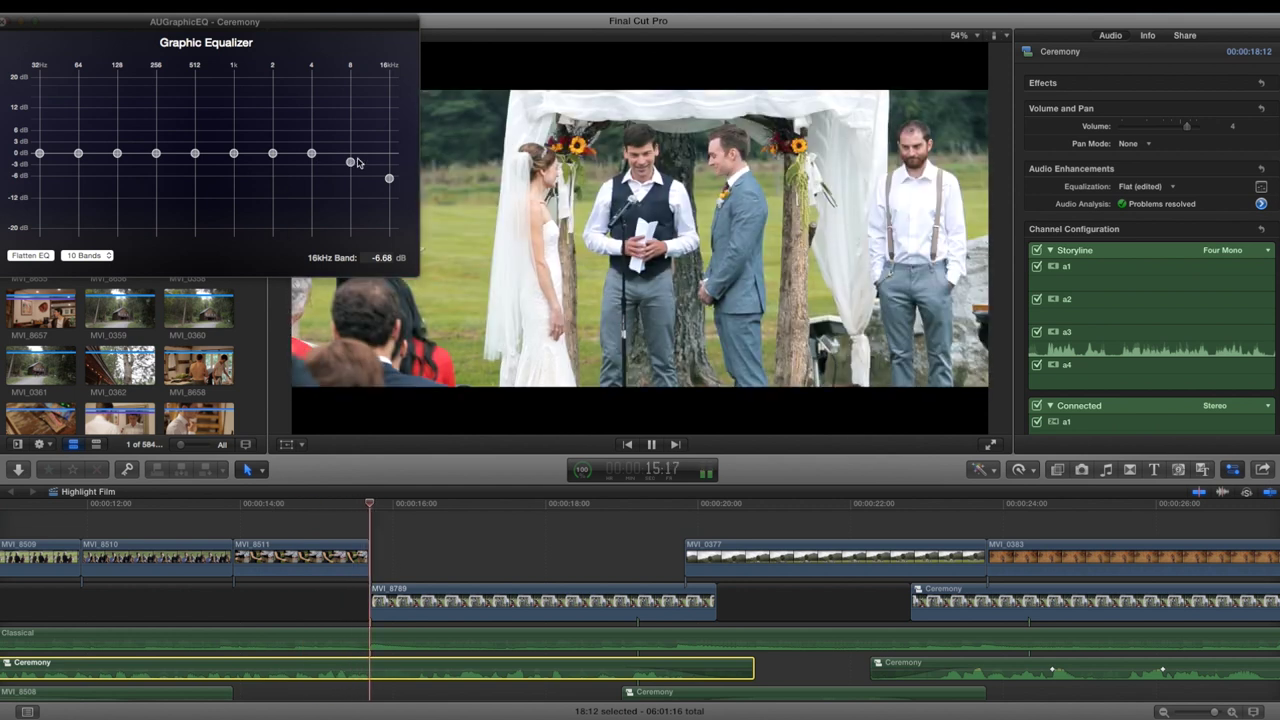
Compare the Ceremony audio with the equalizer flattened and with the 8 kHz band at -1.9 dB, and close the equalizer.
{"action": "left_click", "coordinate": [30, 255]}
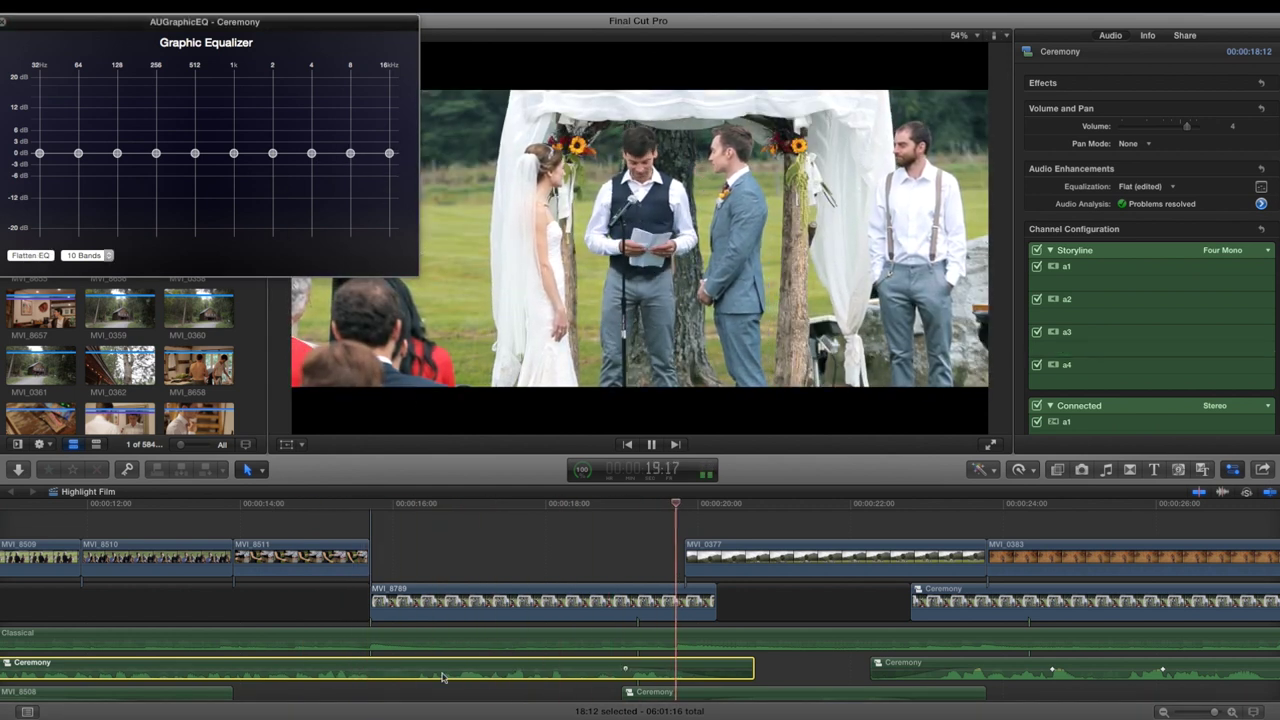
{"action": "key", "text": "space"}
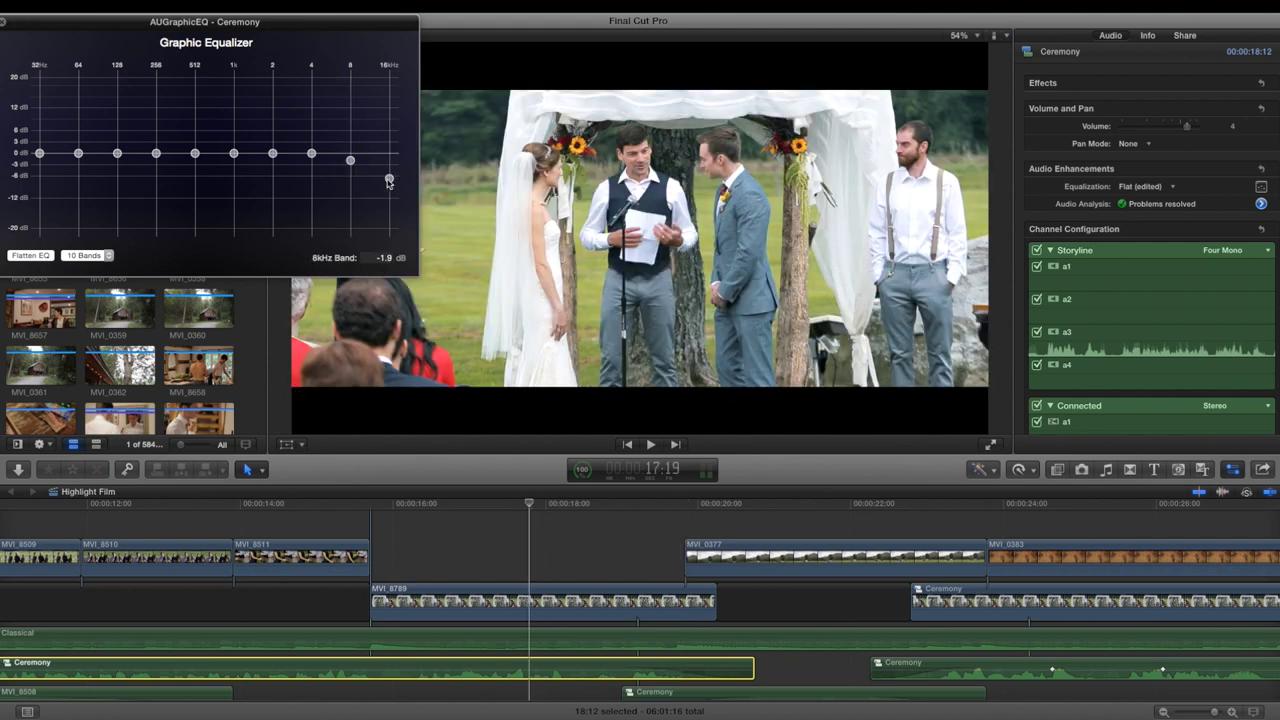
{"action": "key", "text": "space"}
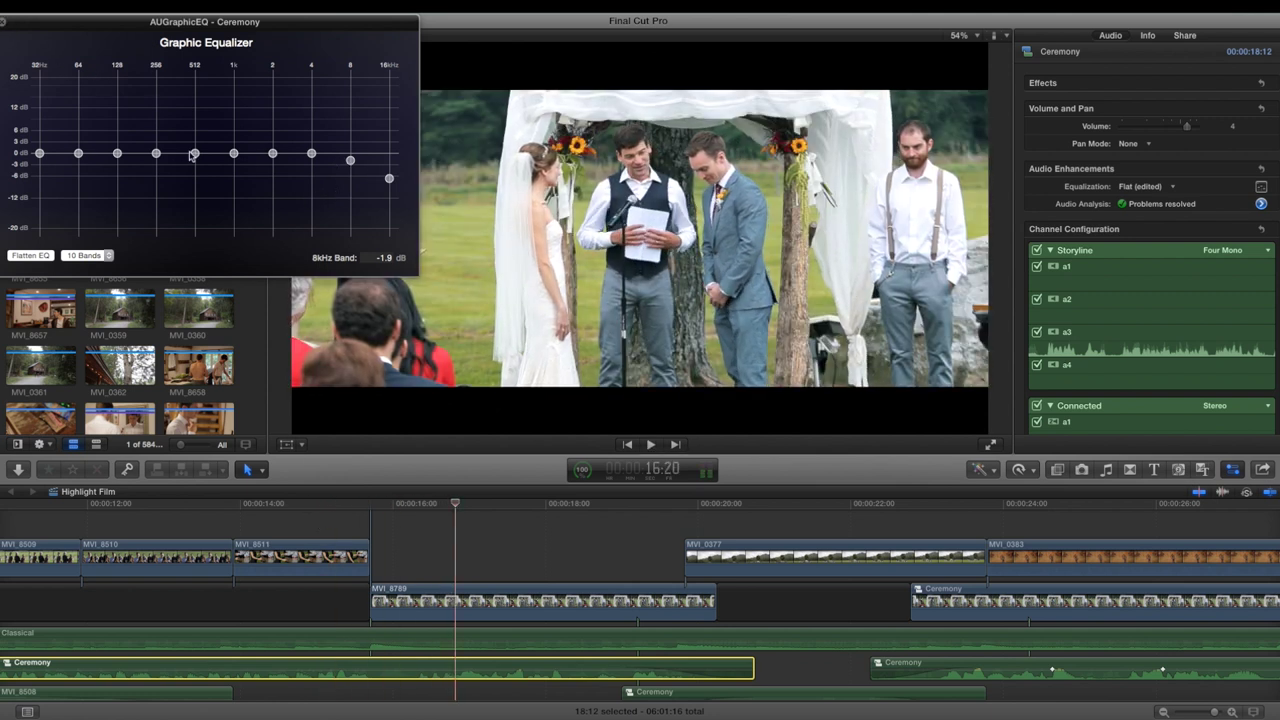
{"action": "left_click_drag", "start_coordinate": [157, 153], "coordinate": [157, 149]}
{"action": "left_click", "coordinate": [3, 23]}
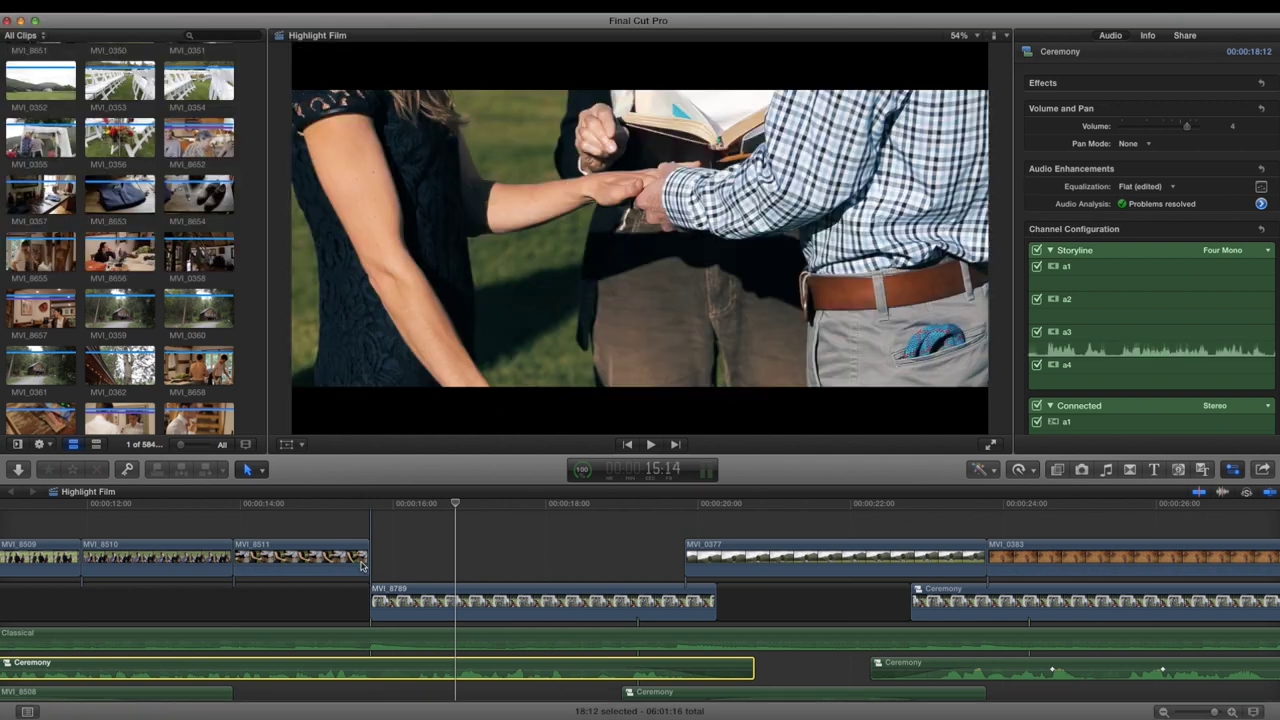
Play the sequence from rehearsal clip MVI_8511 through MVI_8789, MVI_0377, MVI_0383 and MVI_0461 into MVI_0464, stopping at 33:03.
{"action": "key", "text": "space"}
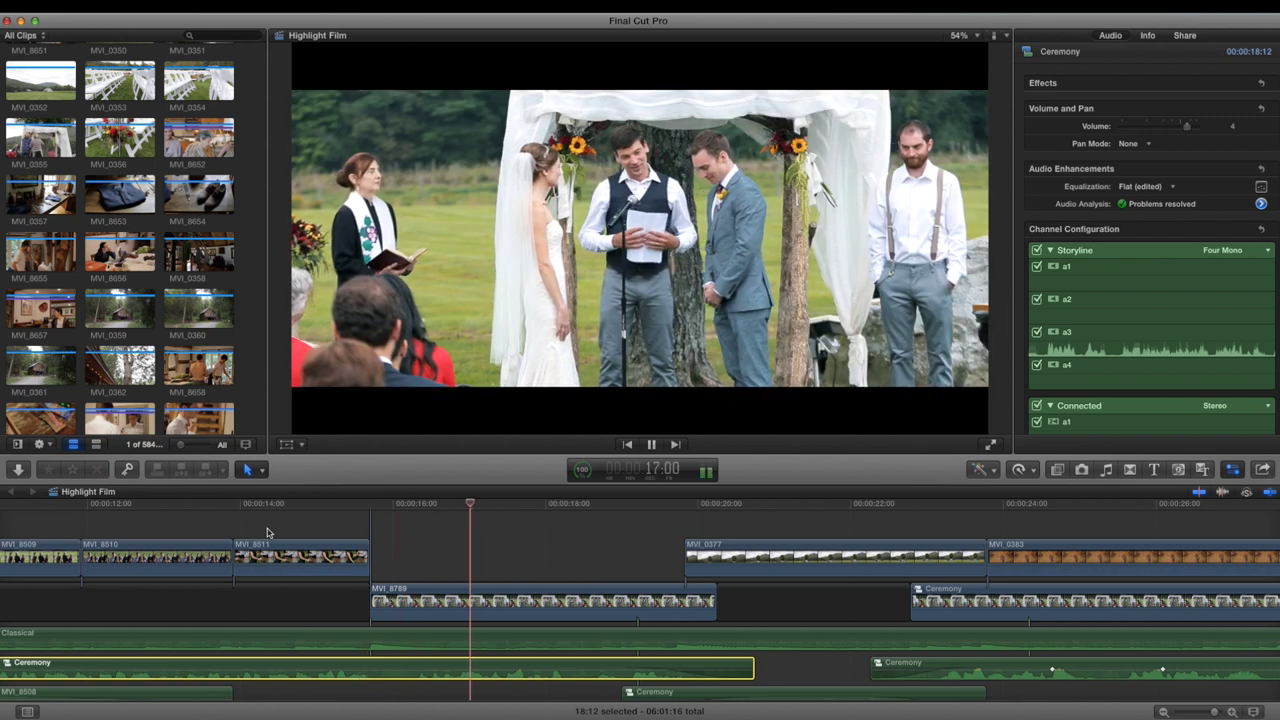
{"action": "key", "text": "space"}
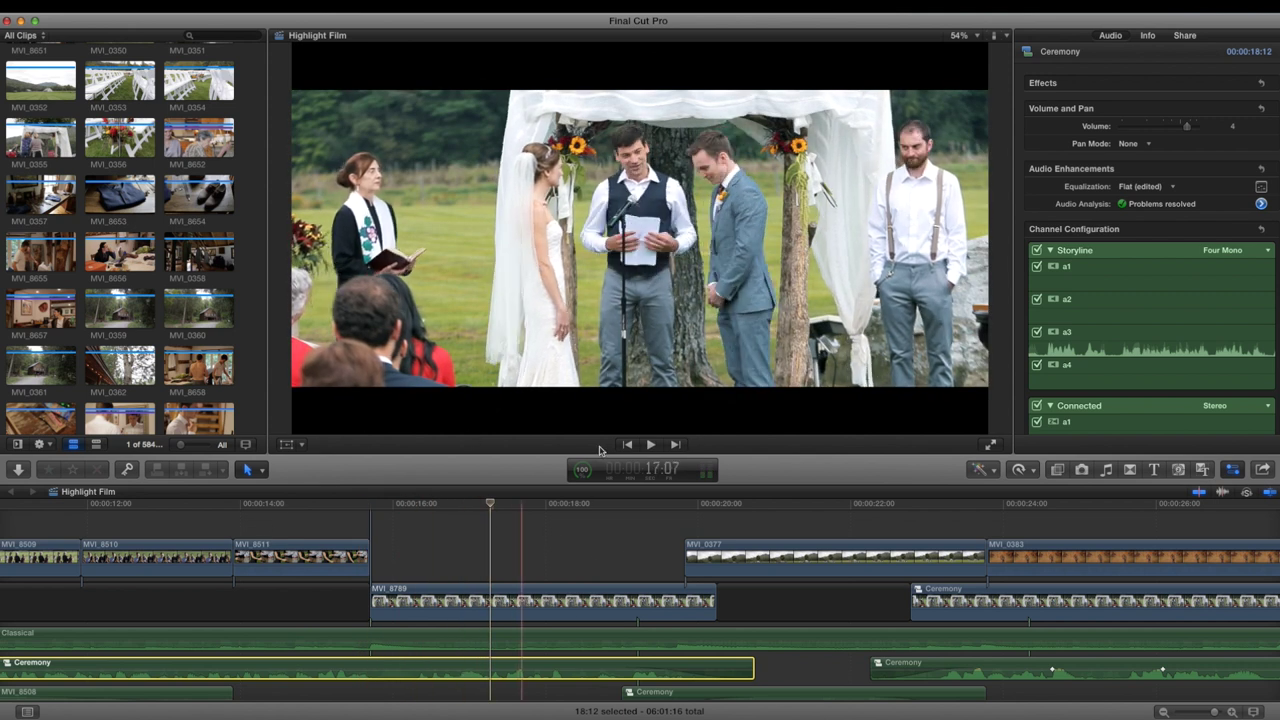
{"action": "scroll", "coordinate": [471, 543], "scroll_direction": "right", "scroll_amount": 5}
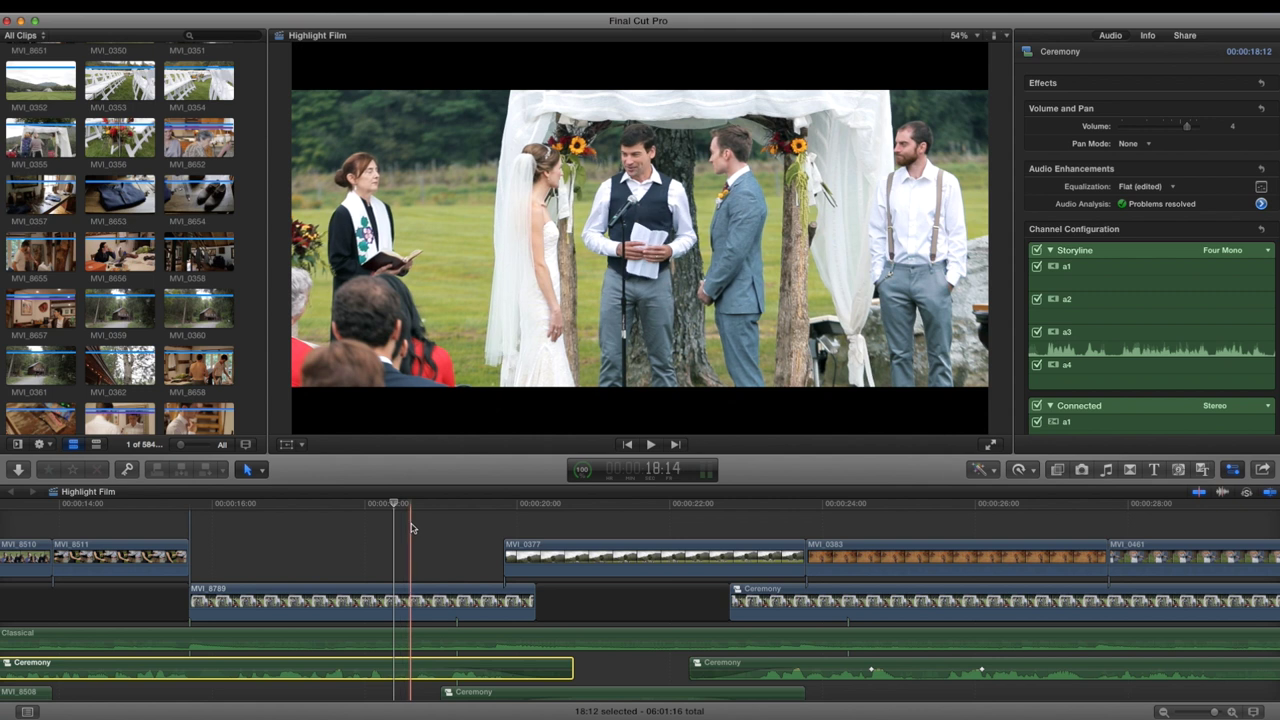
{"action": "key", "text": "space"}
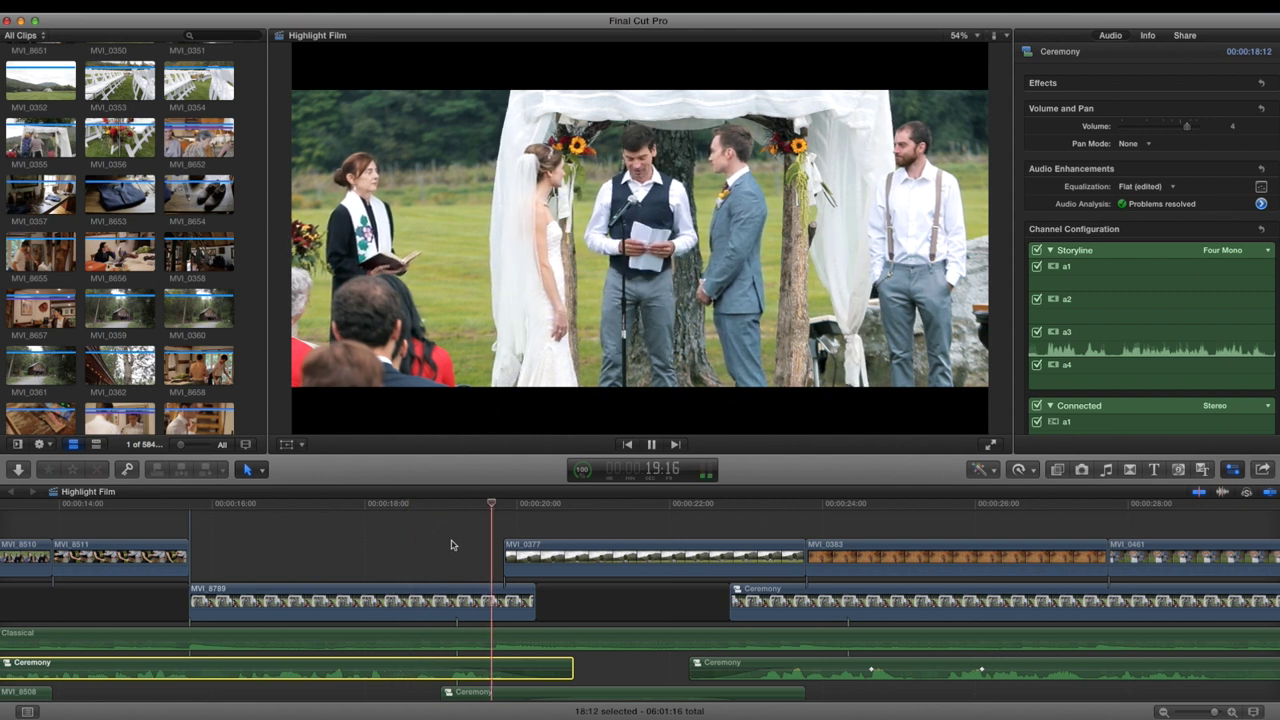
{"action": "scroll", "coordinate": [450, 545], "scroll_direction": "right", "scroll_amount": 10}
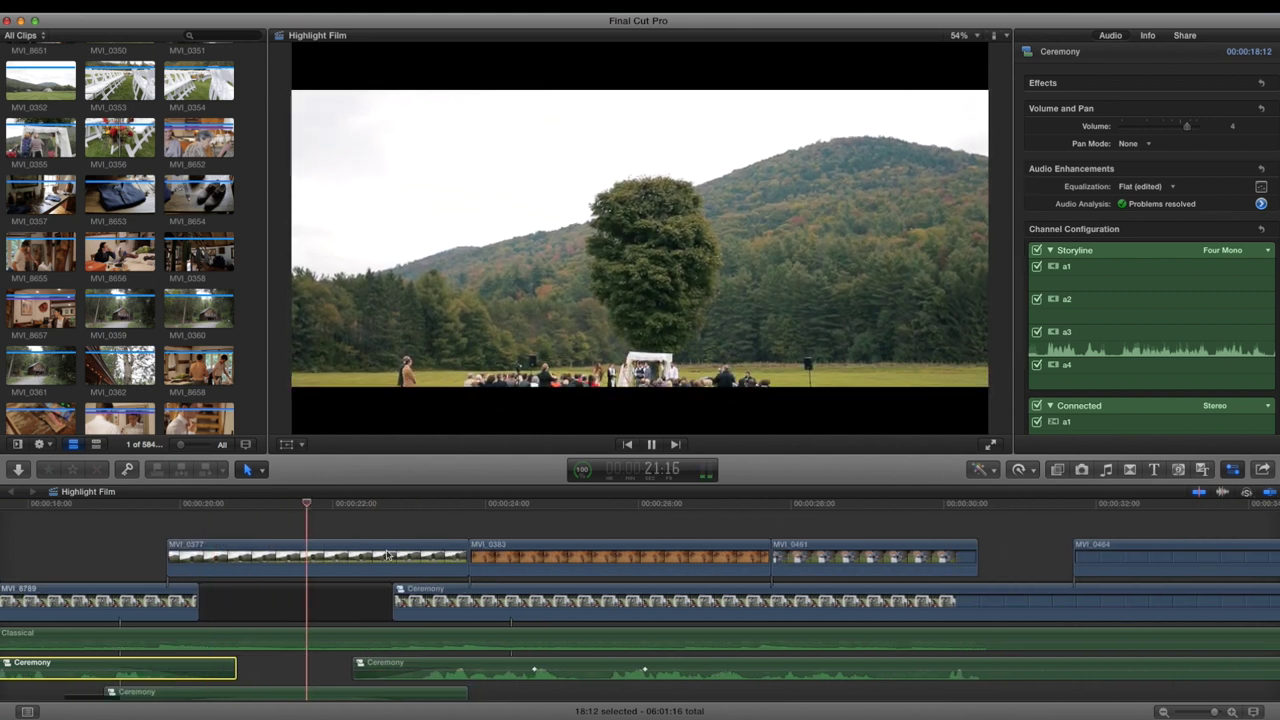
{"action": "scroll", "coordinate": [388, 556], "scroll_direction": "down", "scroll_amount": 1}
{"action": "scroll", "coordinate": [540, 552], "scroll_direction": "right", "scroll_amount": 3}
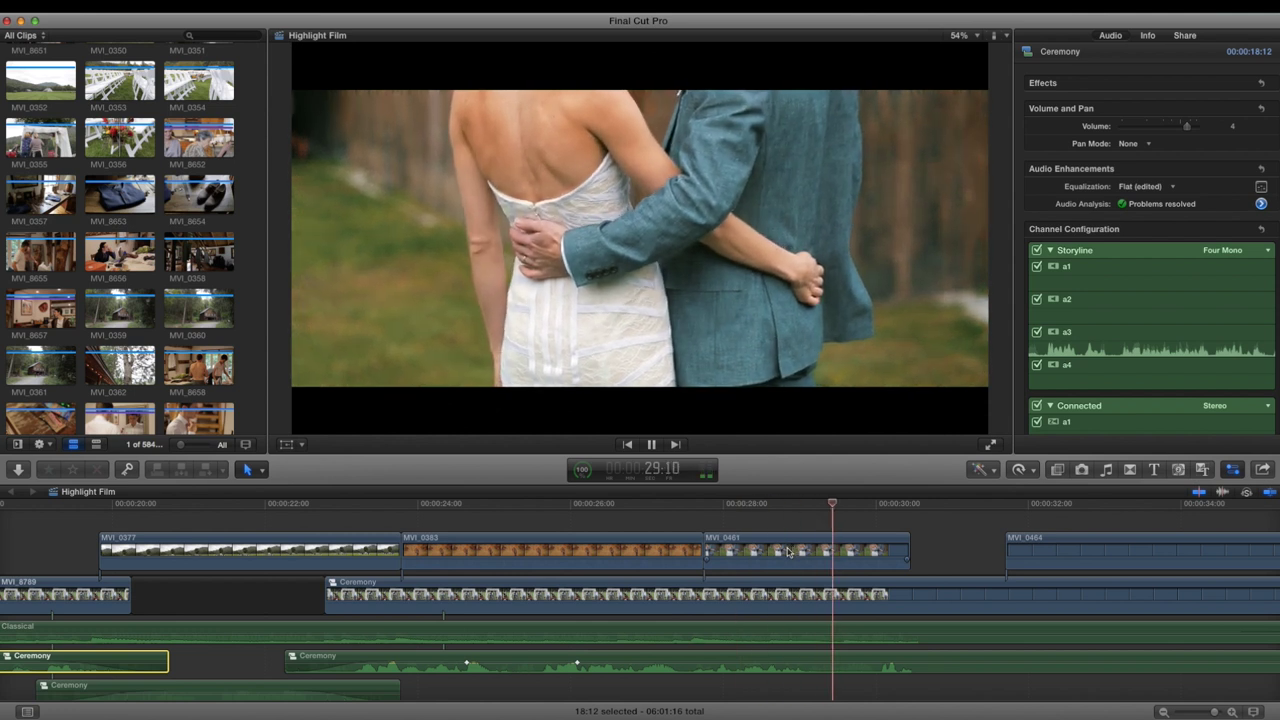
{"action": "scroll", "coordinate": [788, 552], "scroll_direction": "right", "scroll_amount": 10}
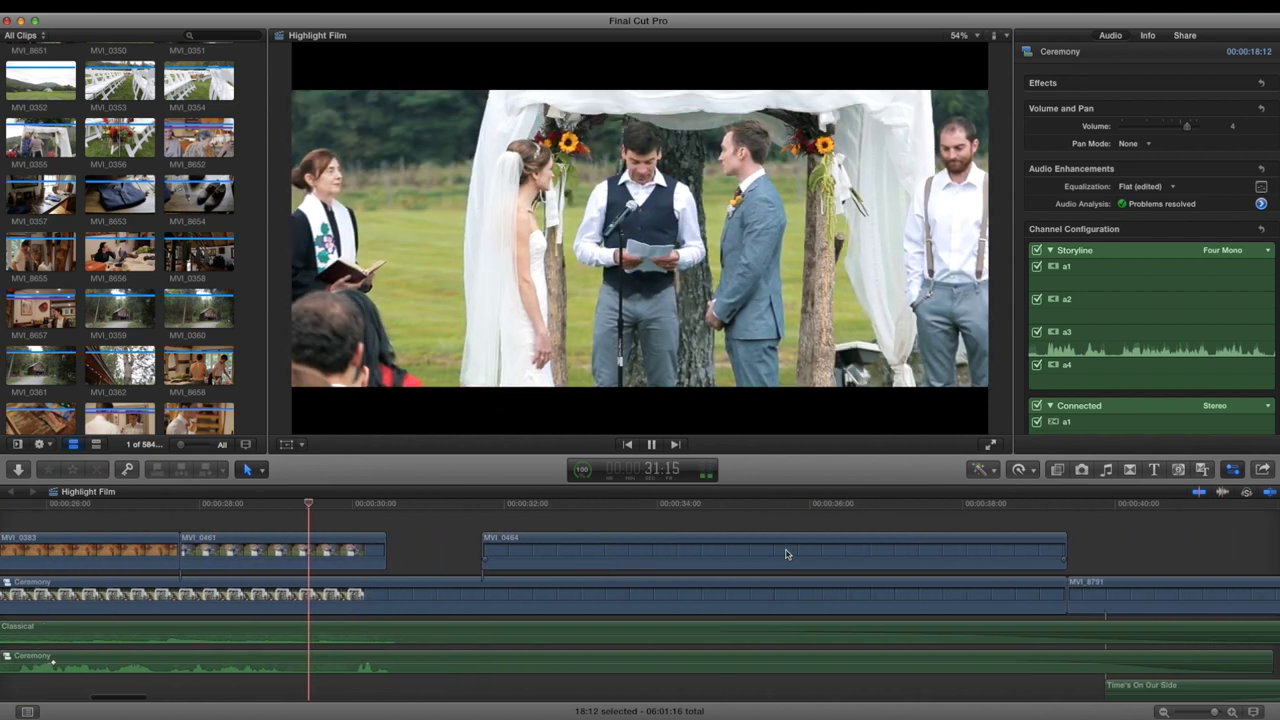
{"action": "scroll", "coordinate": [786, 554], "scroll_direction": "right", "scroll_amount": 5}
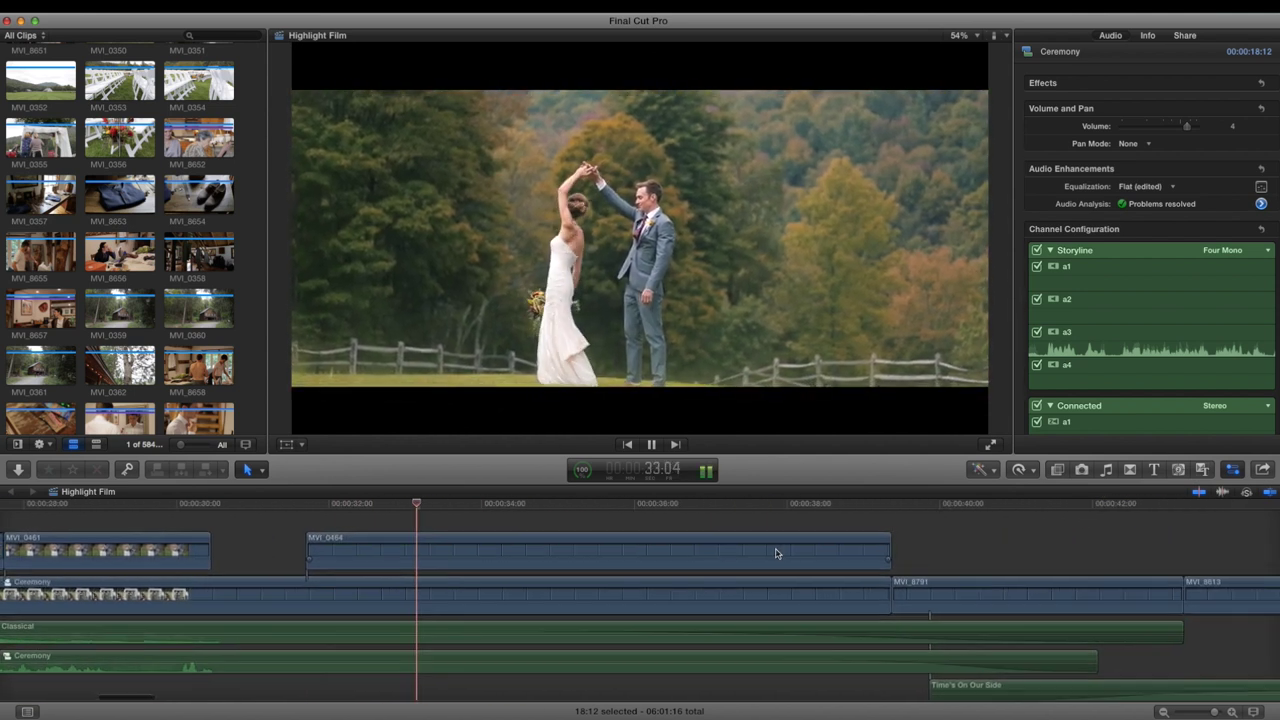
{"action": "key", "text": "space"}
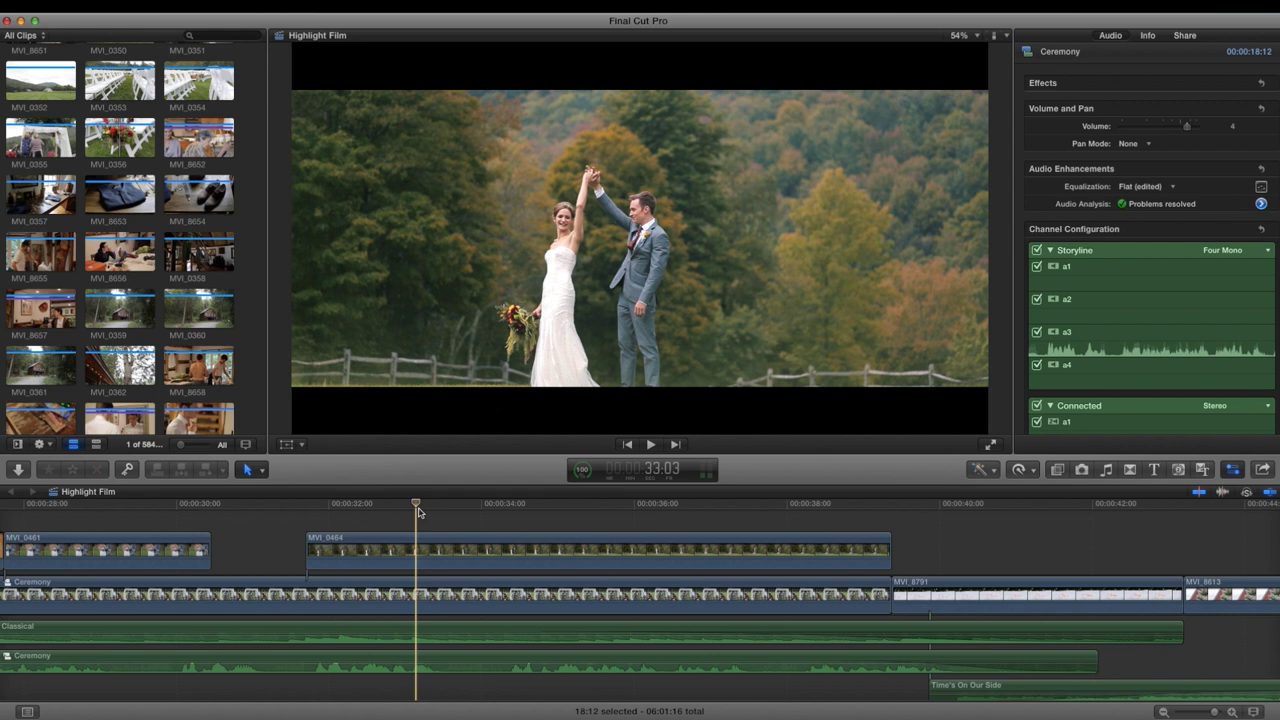
Review the couple's dancing clip MVI_0464, replaying it from around 36 seconds, and continue through MVI_8791 to 42:19.
{"action": "key", "text": "space"}
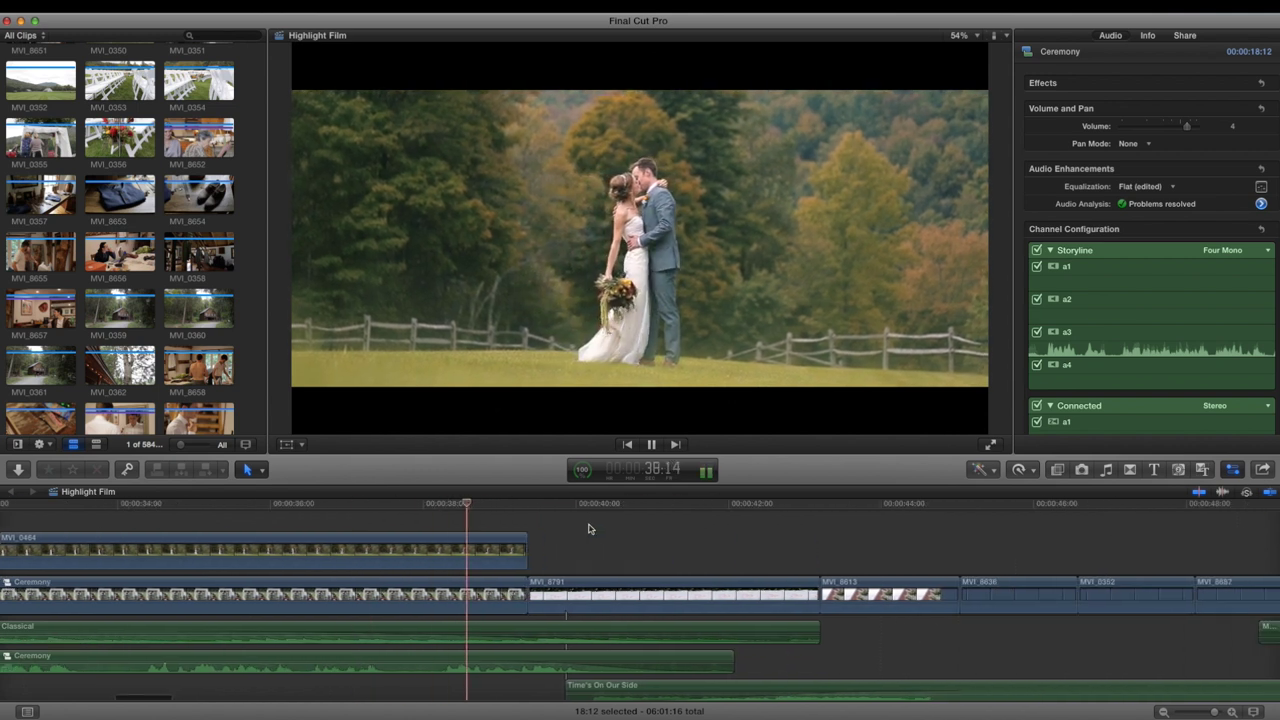
{"action": "left_click", "coordinate": [328, 505]}
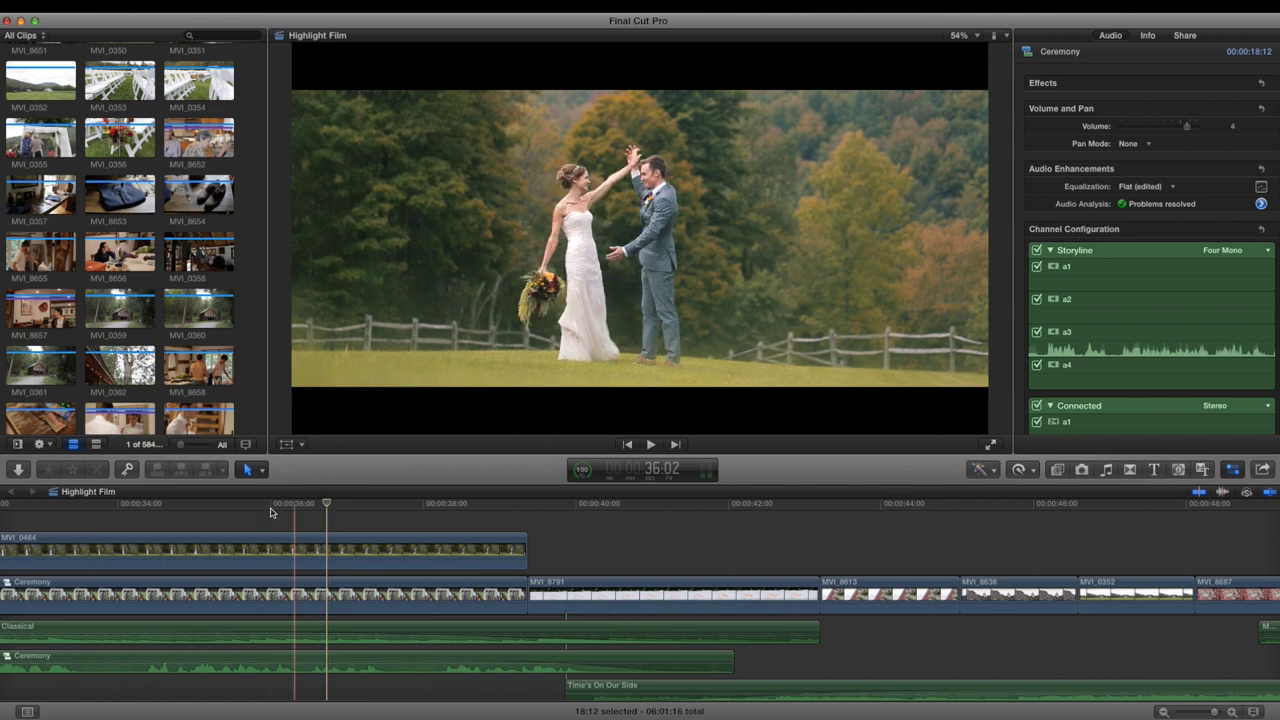
{"action": "key", "text": "space"}
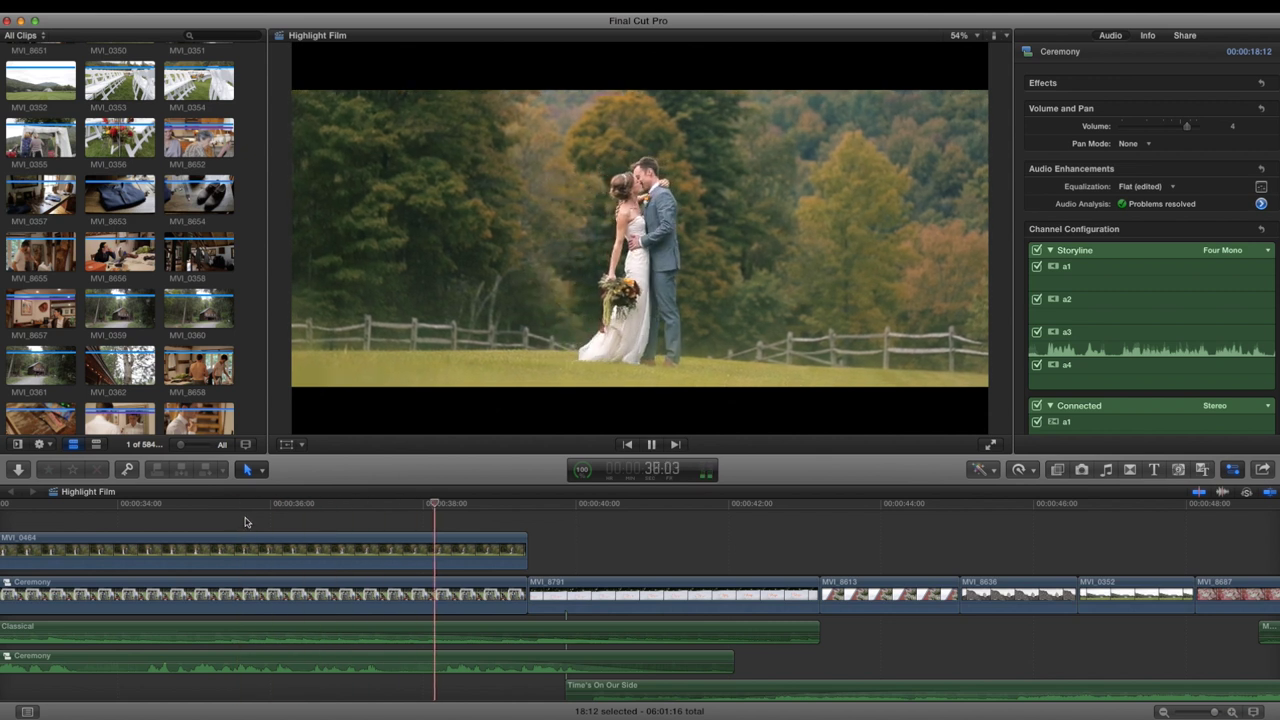
{"action": "key", "text": "space"}
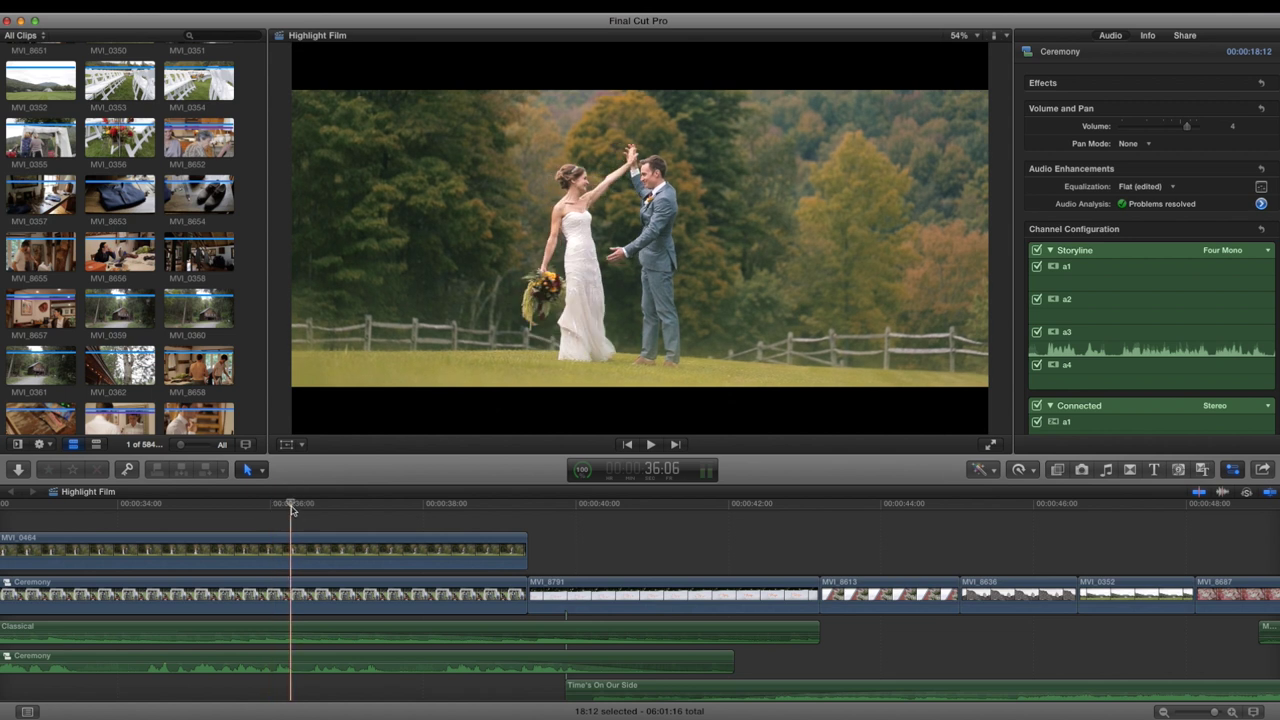
{"action": "key", "text": "space"}
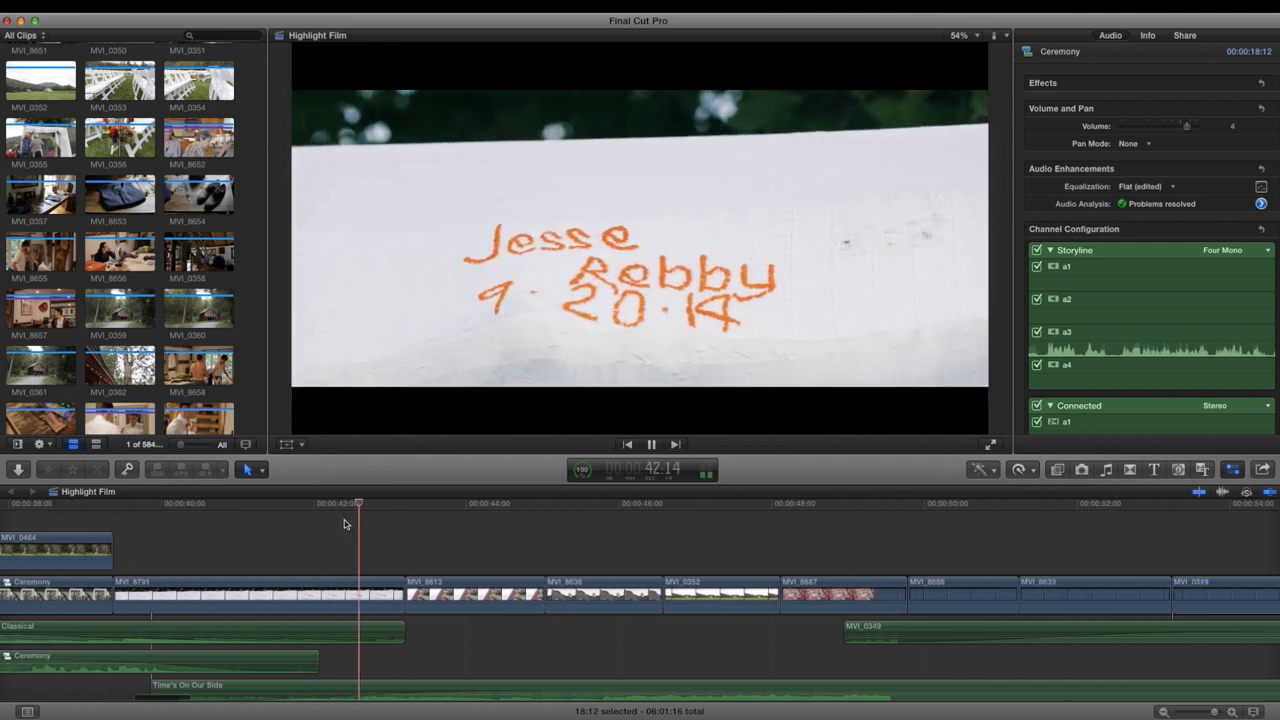
{"action": "key", "text": "space"}
Survey the film's whole opening section from the title to MVI_8791 and play the cut from MVI_8791 into MVI_8613.
{"action": "key", "text": "z"}
{"action": "left_click", "coordinate": [373, 544], "text": "alt"}
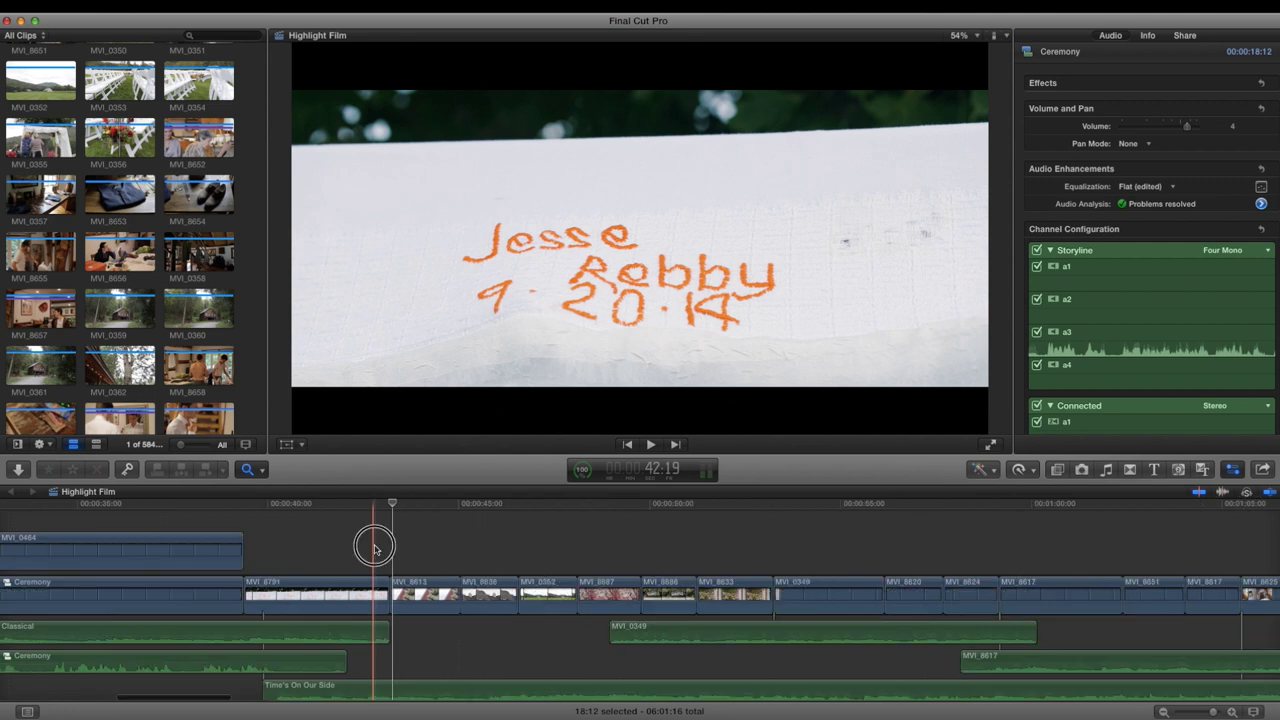
{"action": "left_click", "coordinate": [379, 545], "text": "alt"}
{"action": "scroll", "coordinate": [379, 545], "scroll_direction": "left", "scroll_amount": 6}
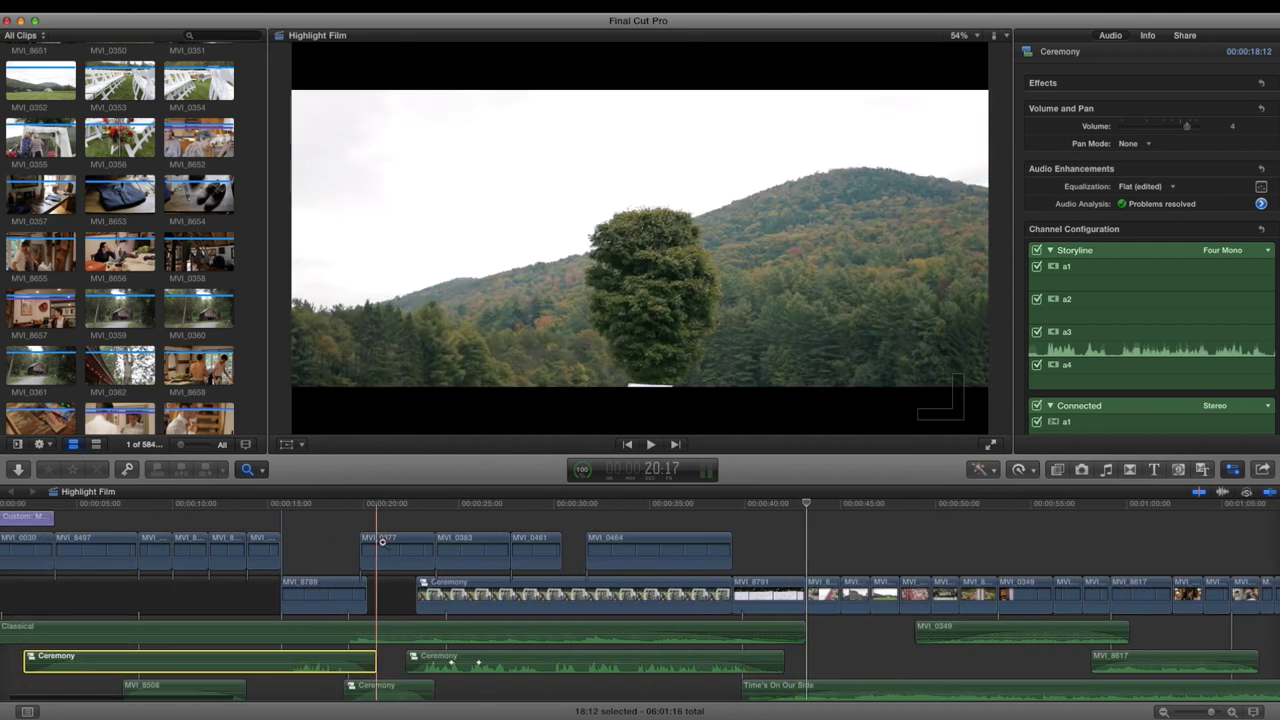
{"action": "scroll", "coordinate": [895, 515], "scroll_direction": "right", "scroll_amount": 1}
{"action": "key", "text": "a"}
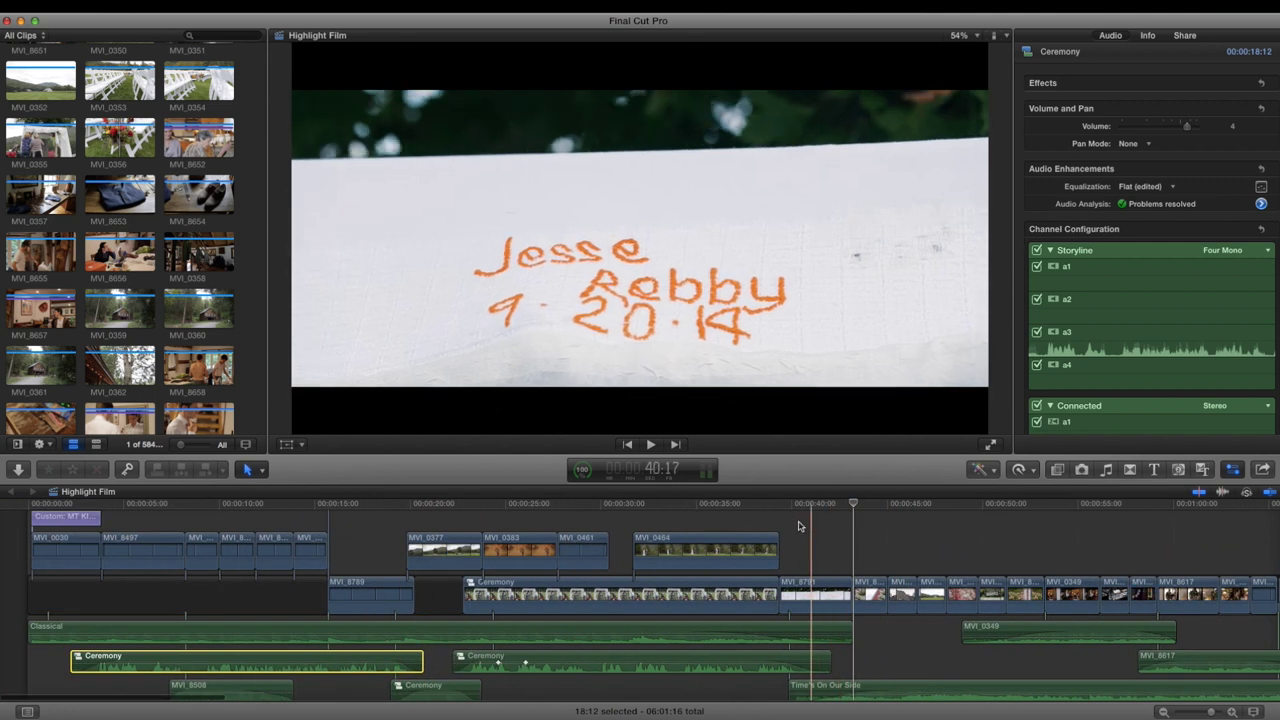
{"action": "left_click", "coordinate": [829, 503]}
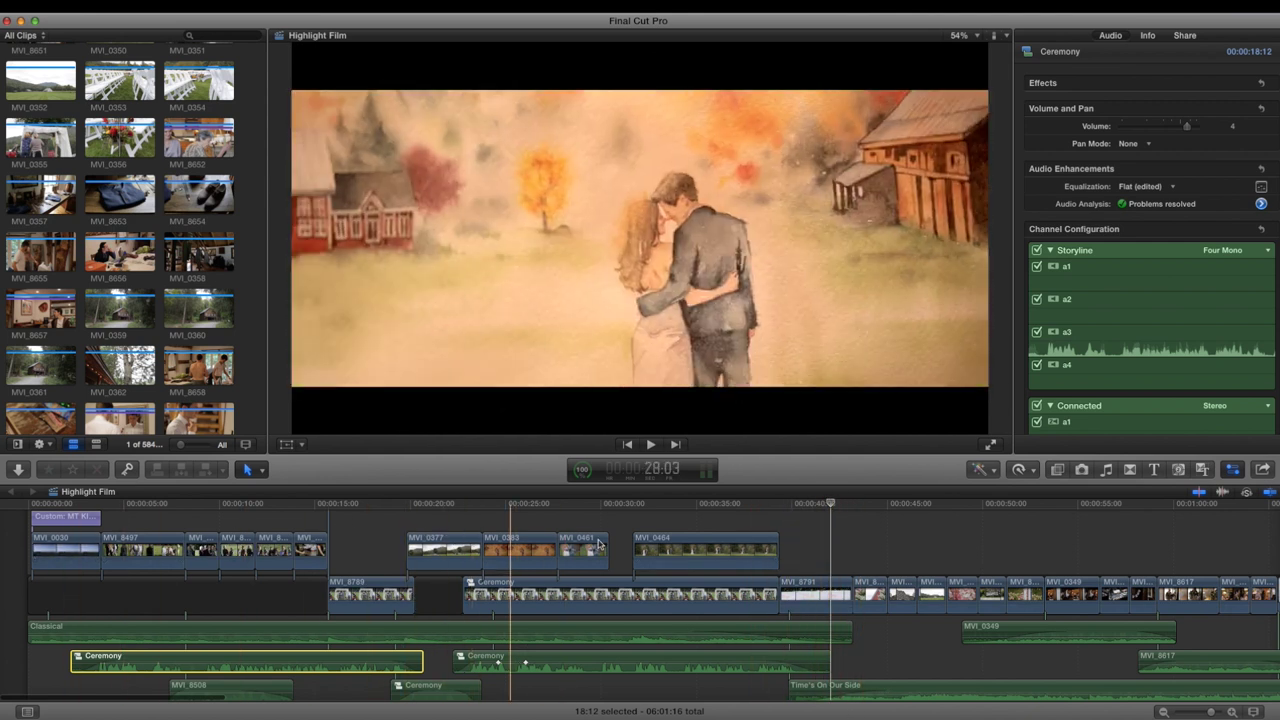
{"action": "left_click", "coordinate": [819, 502]}
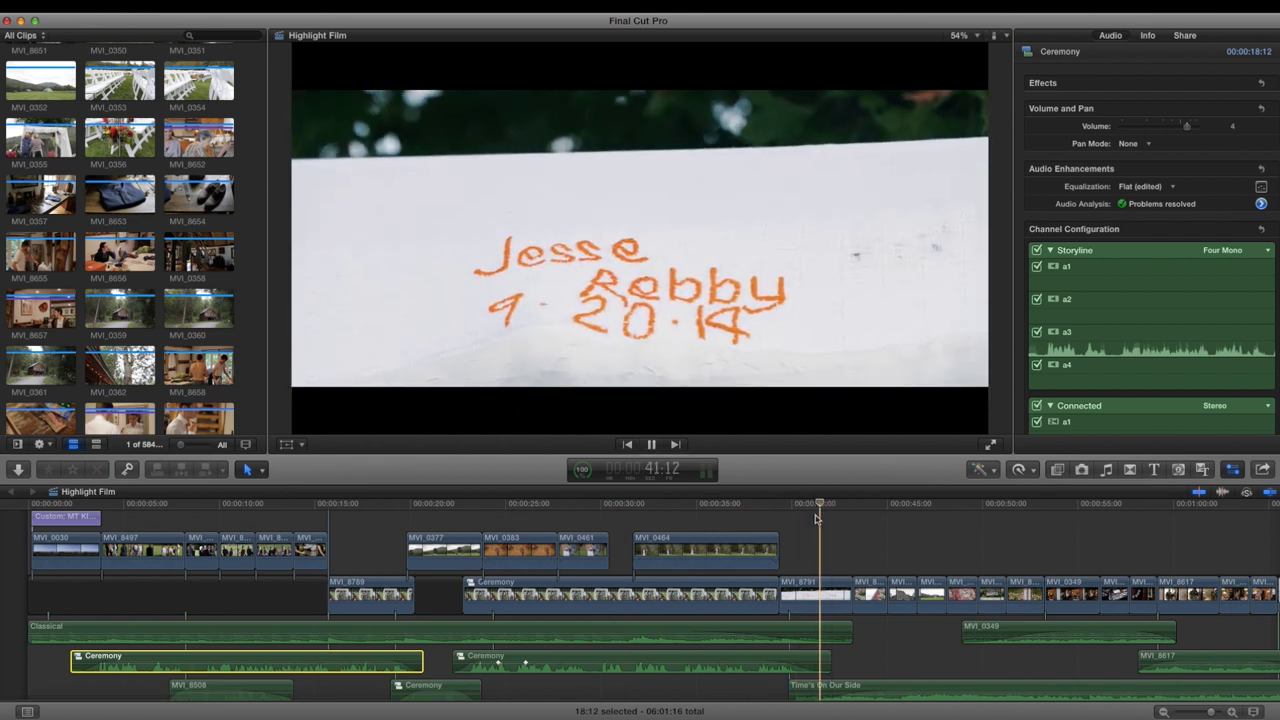
{"action": "scroll", "coordinate": [834, 546], "scroll_direction": "right", "scroll_amount": 5}
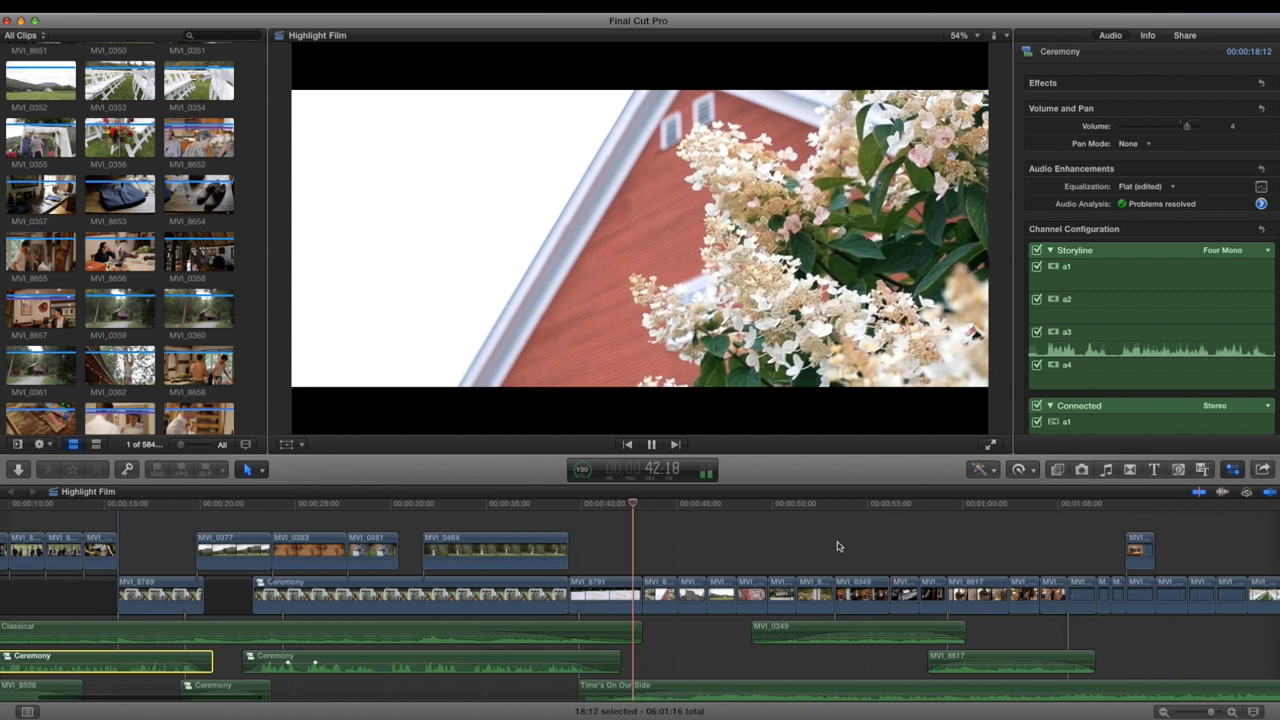
{"action": "key", "text": "space"}
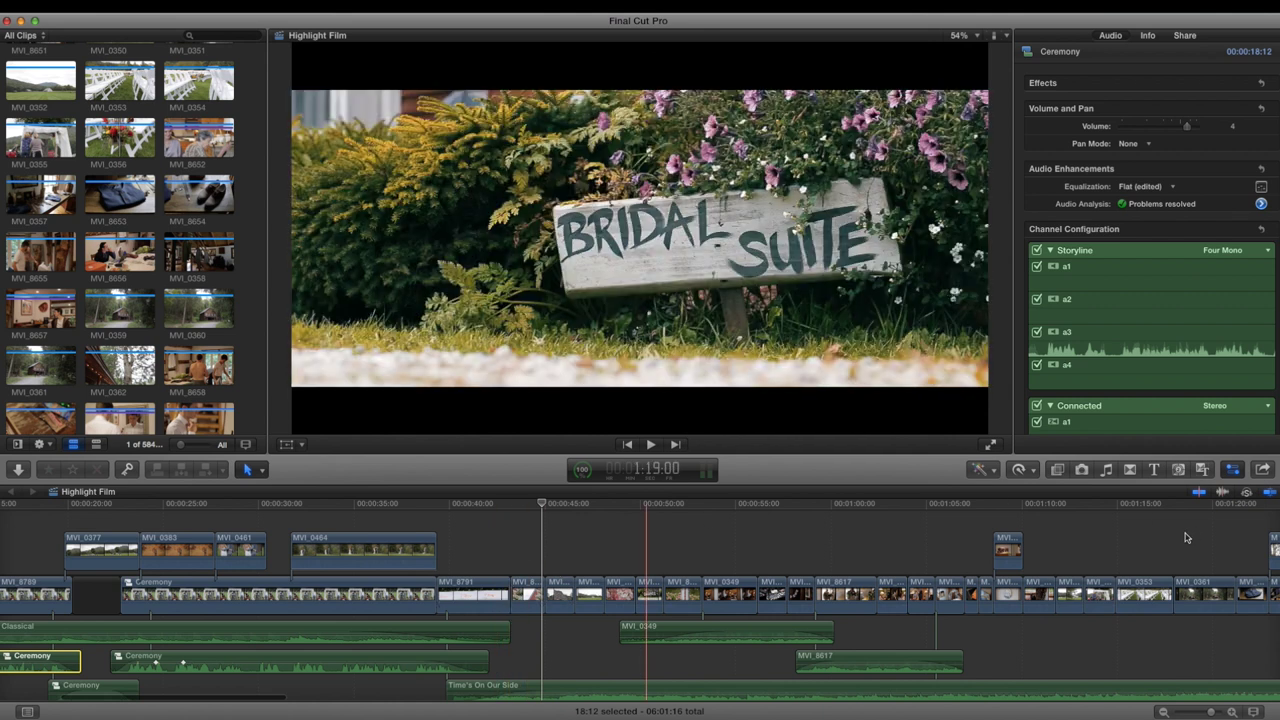
Play the venue detail shots from MVI_8613 through MVI_8633 into the getting-ready clip MVI_0349, stopping at 54:19.
{"action": "left_click", "coordinate": [550, 546]}
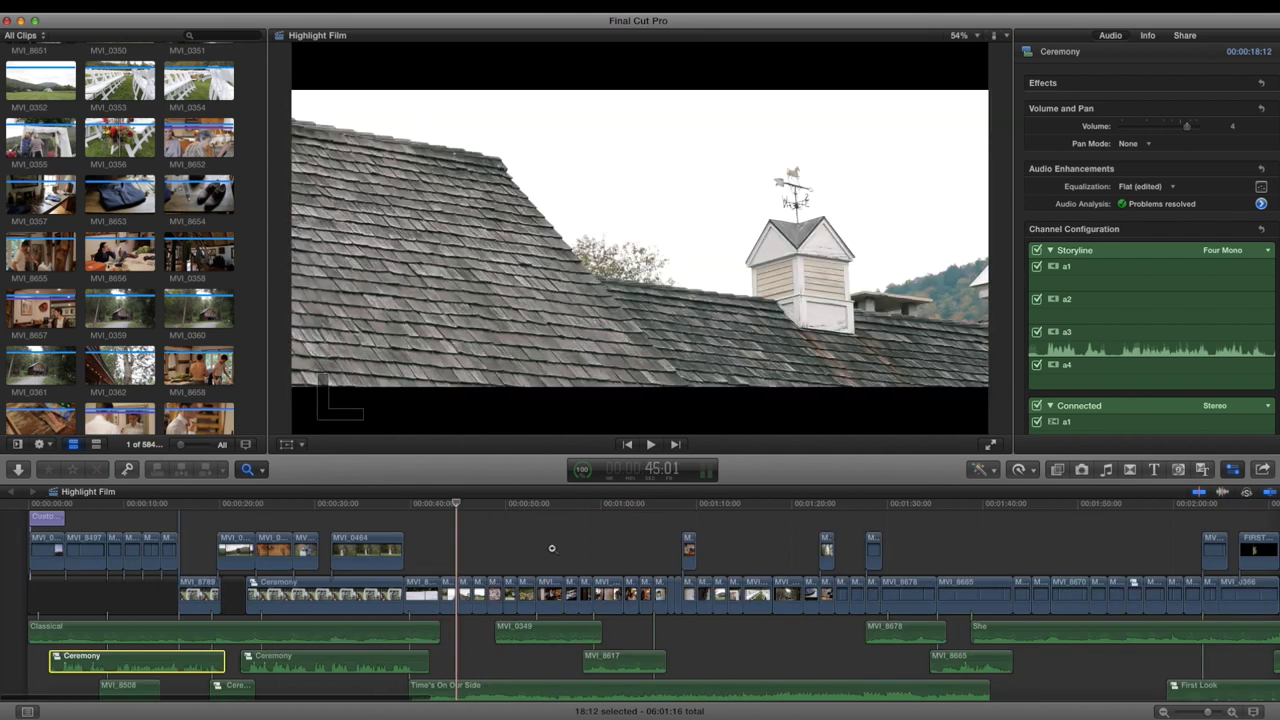
{"action": "left_click", "coordinate": [556, 548]}
{"action": "left_click", "coordinate": [453, 545]}
{"action": "key", "text": "a"}
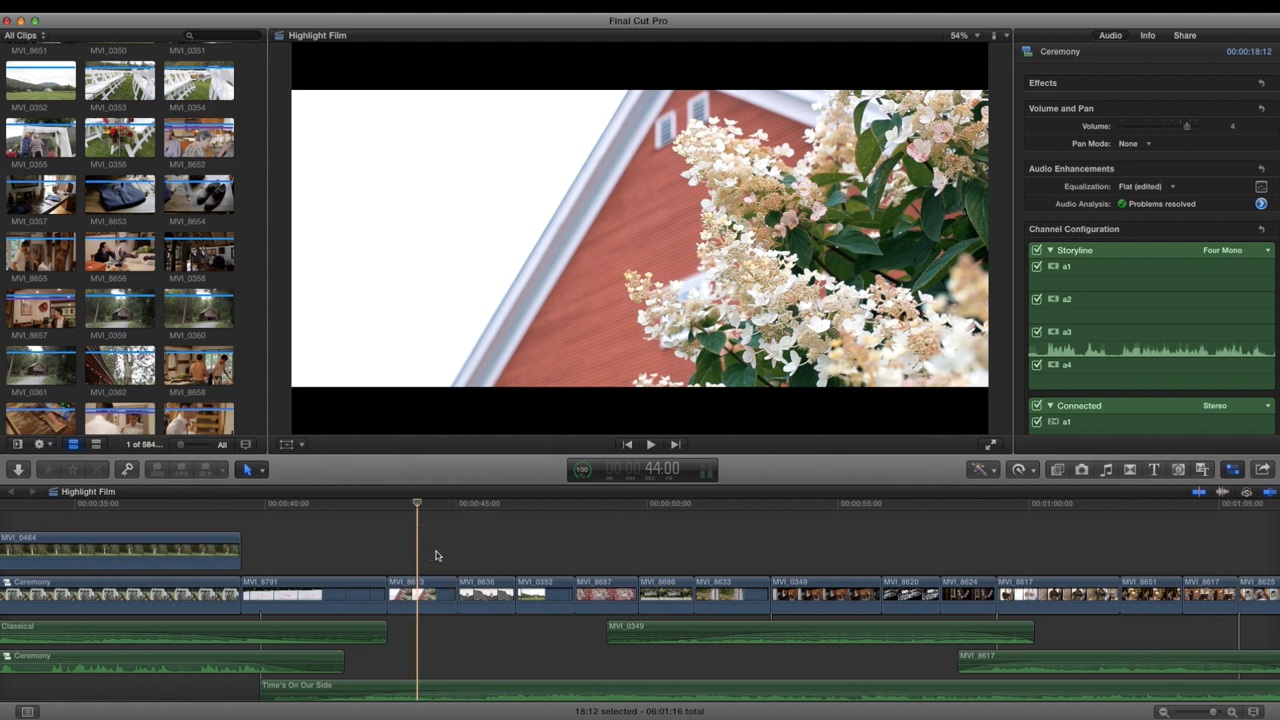
{"action": "key", "text": "space"}
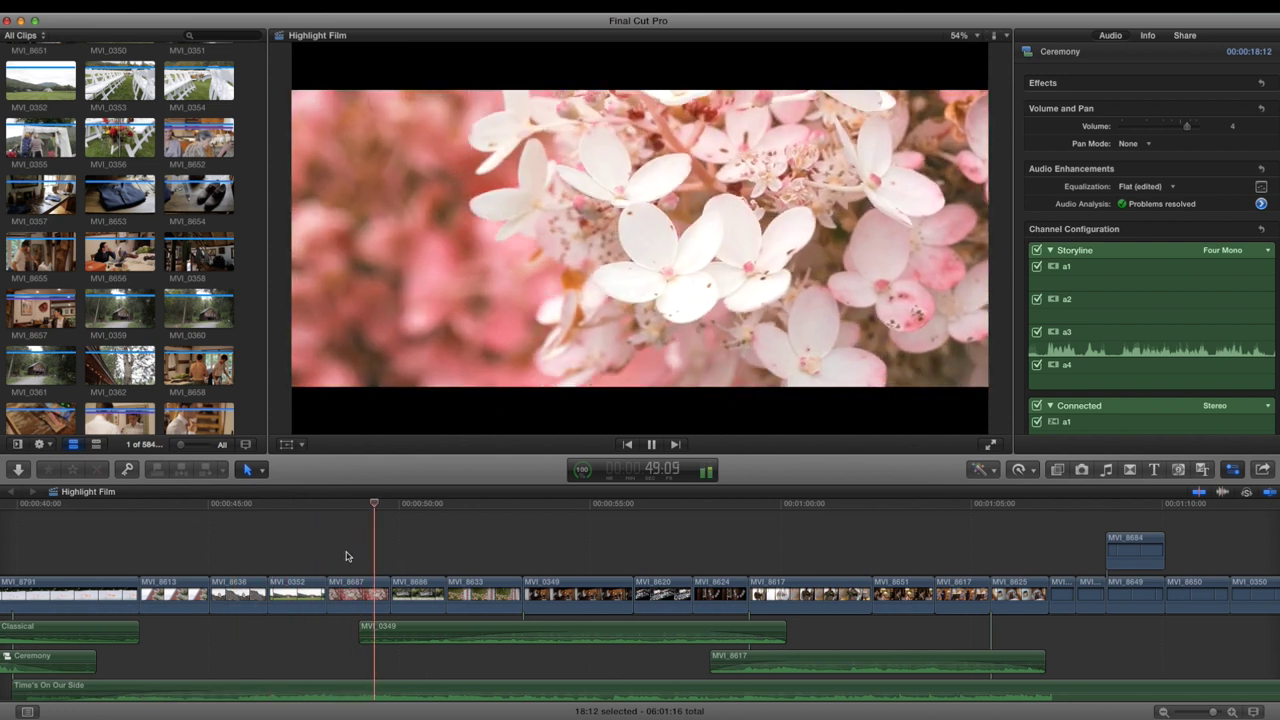
{"action": "key", "text": "space"}
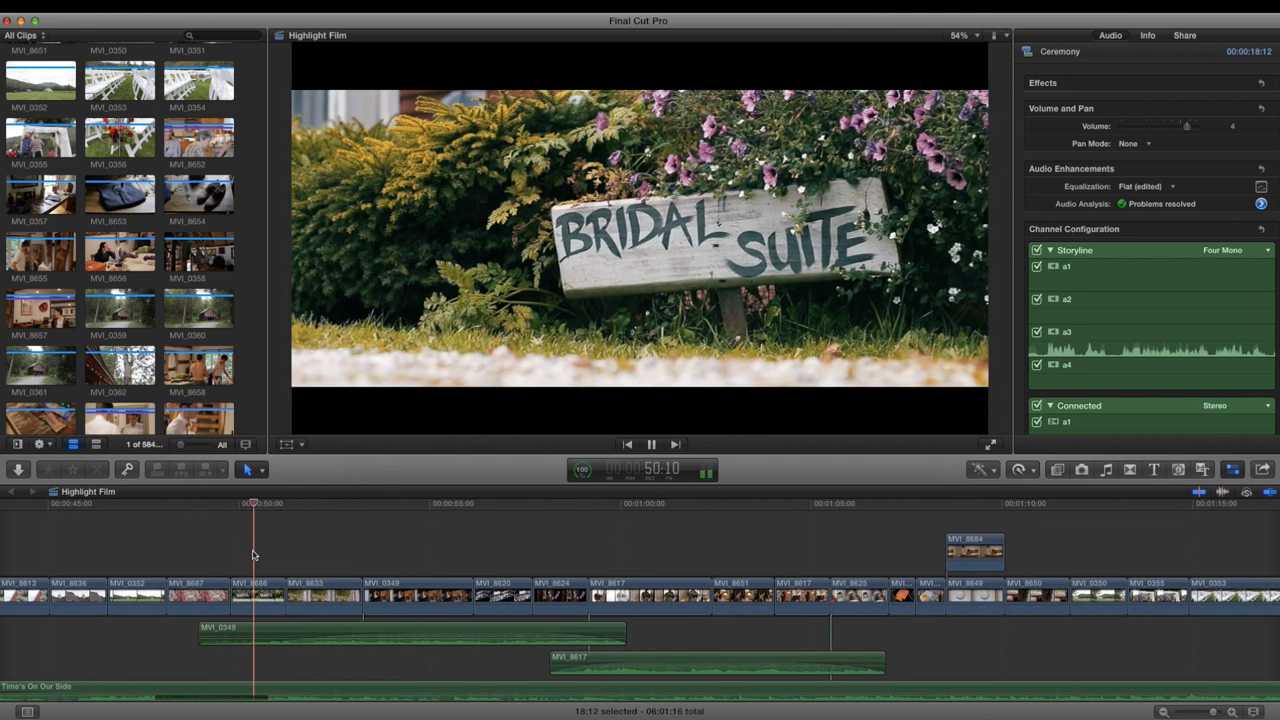
{"action": "key", "text": "space"}
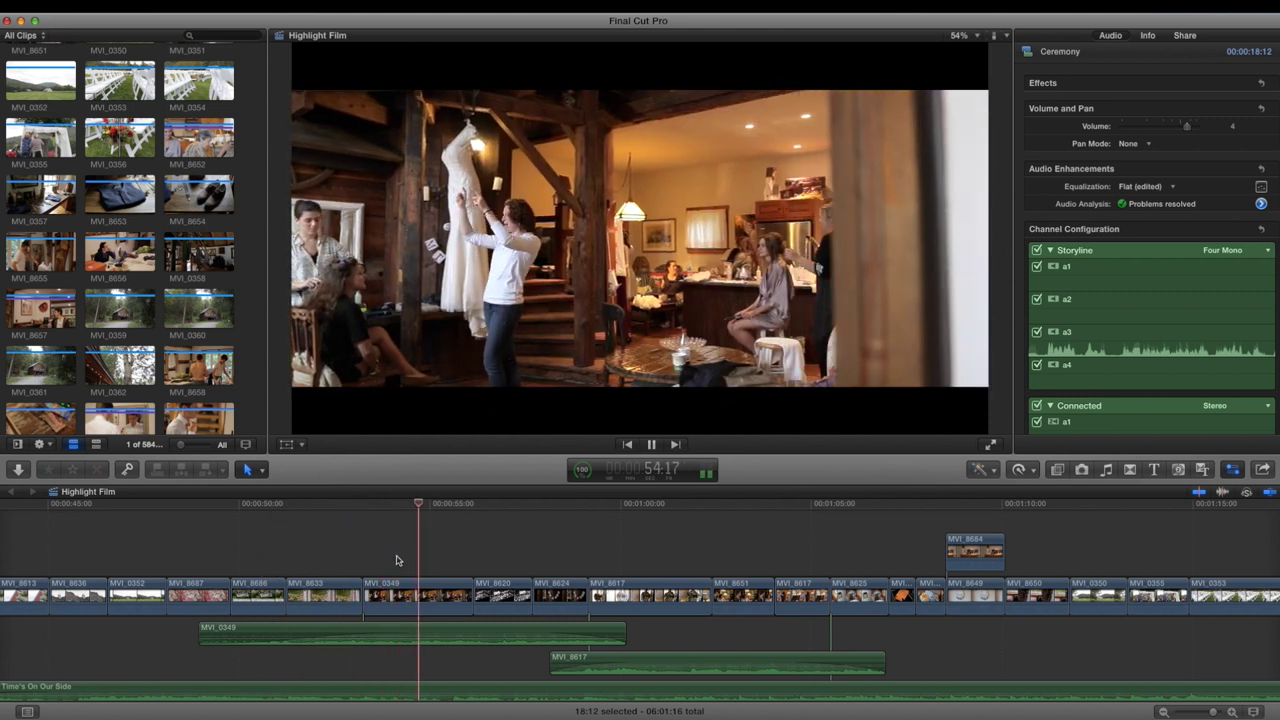
{"action": "key", "text": "space"}
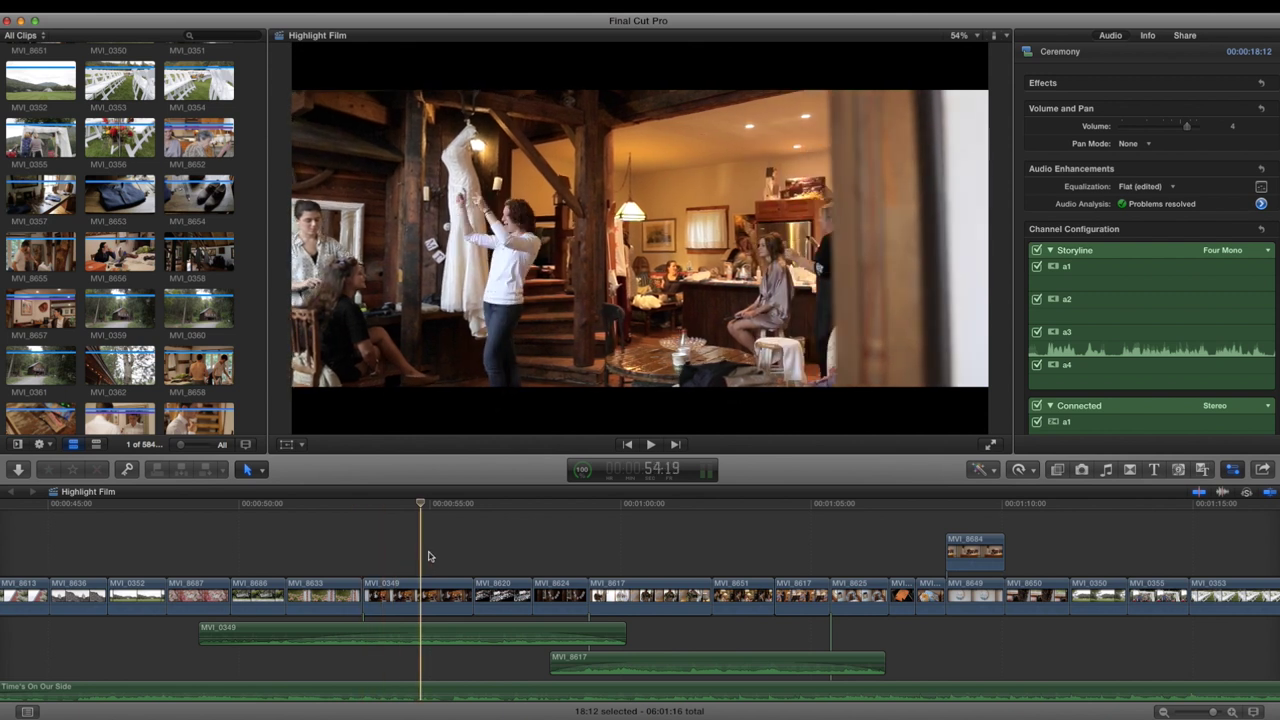
Select the getting-ready clip MVI_0349 and play from 54:13 through the preparation shots, stopping at 1:04:18.
{"action": "left_click", "coordinate": [413, 568]}
{"action": "left_click", "coordinate": [413, 592]}
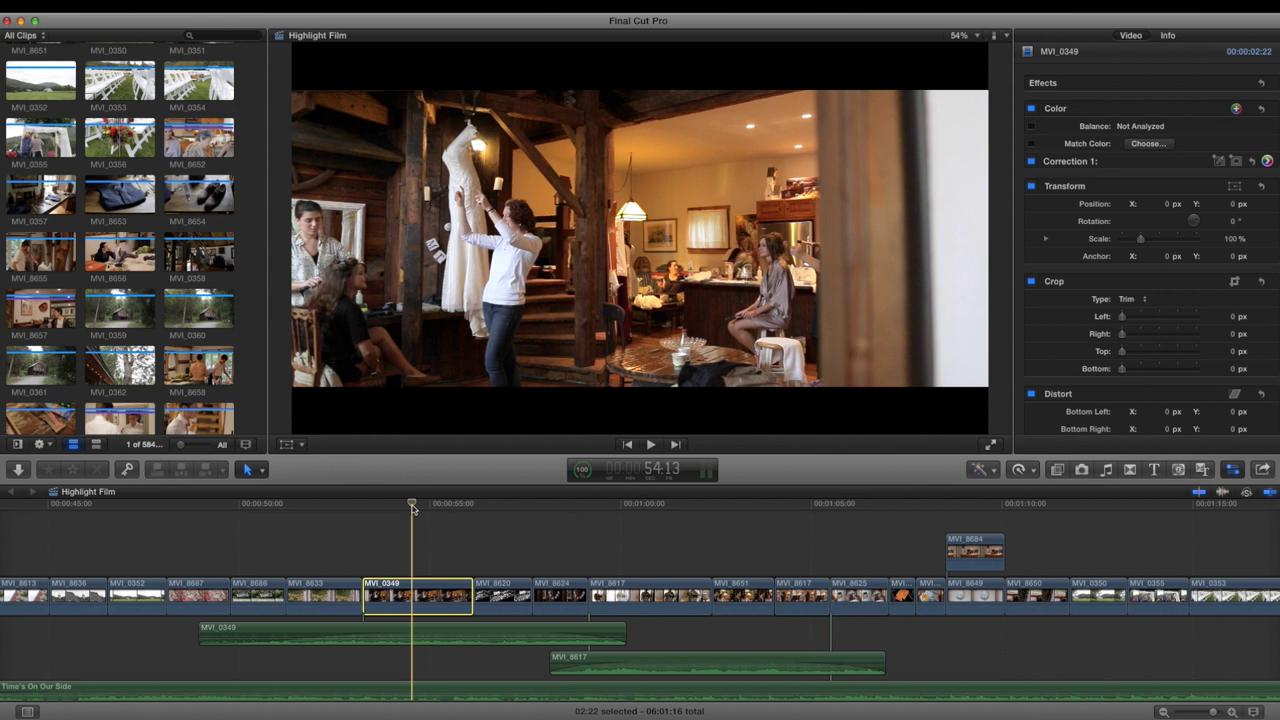
{"action": "key", "text": "space"}
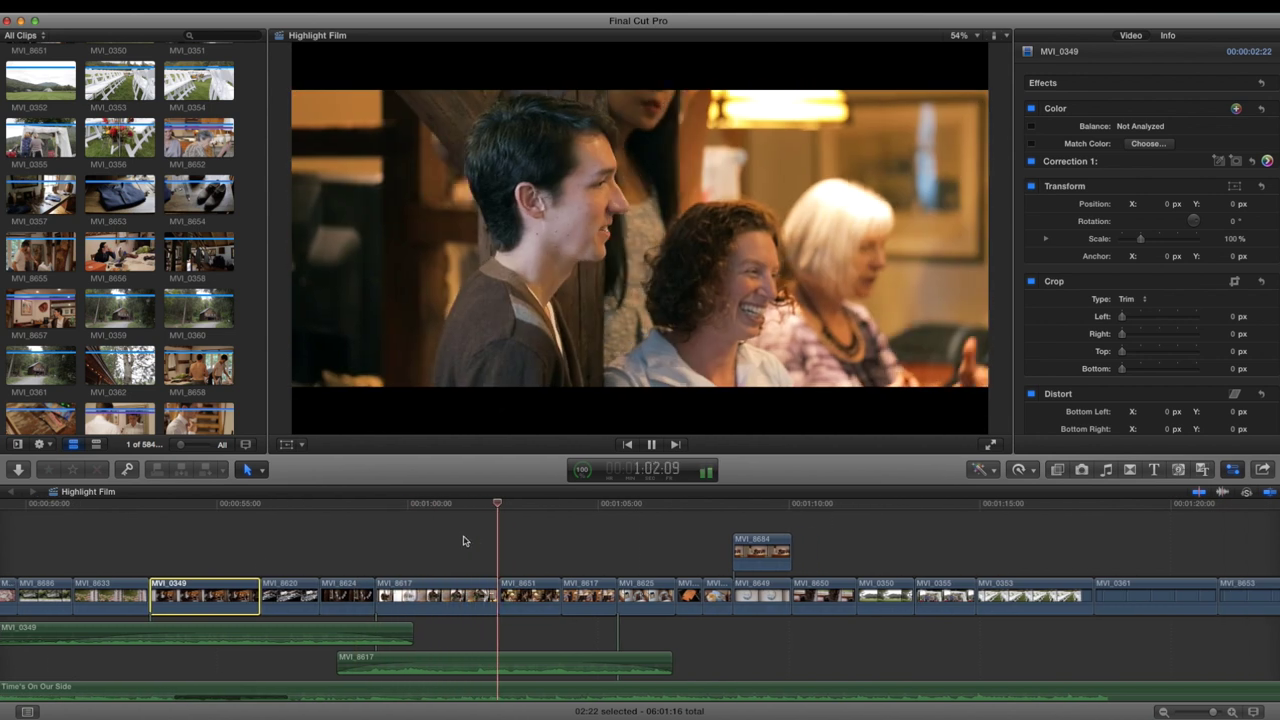
{"action": "key", "text": "space"}
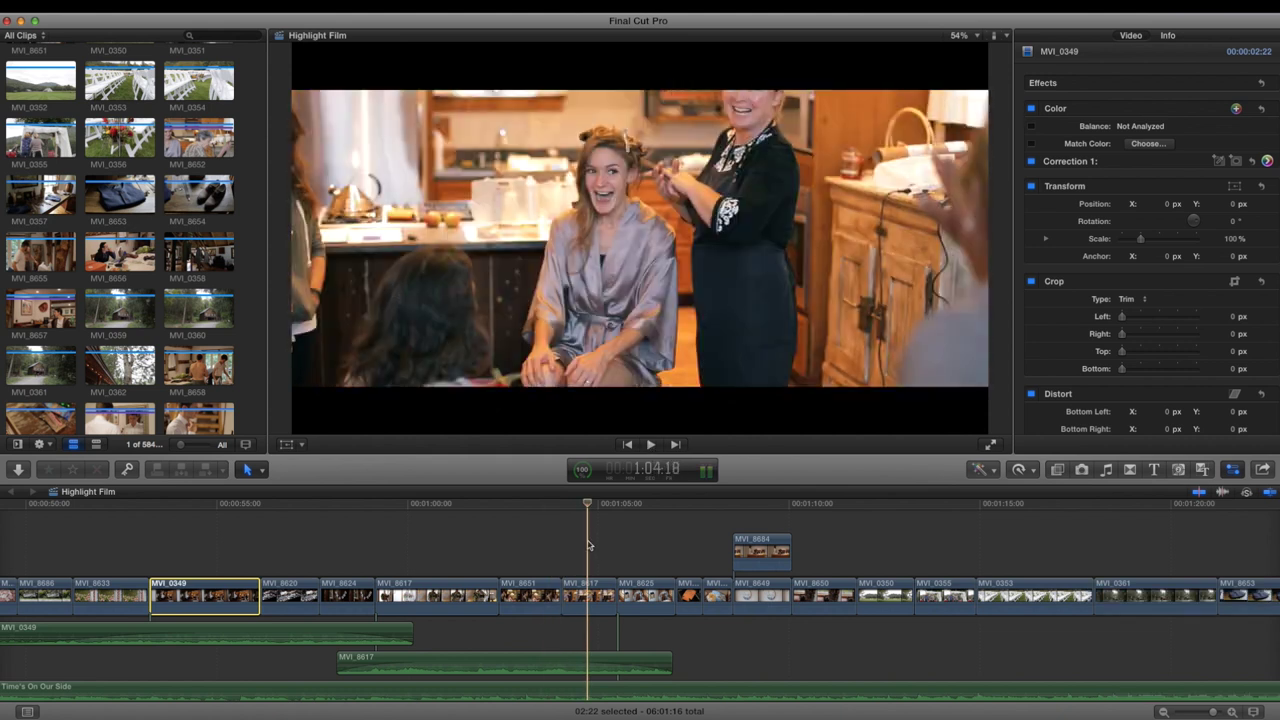
Select the second MVI_8617 clip and play from 1:04 through the detail shots to around 1:11.
{"action": "left_click", "coordinate": [589, 545]}
{"action": "left_click", "coordinate": [592, 592]}
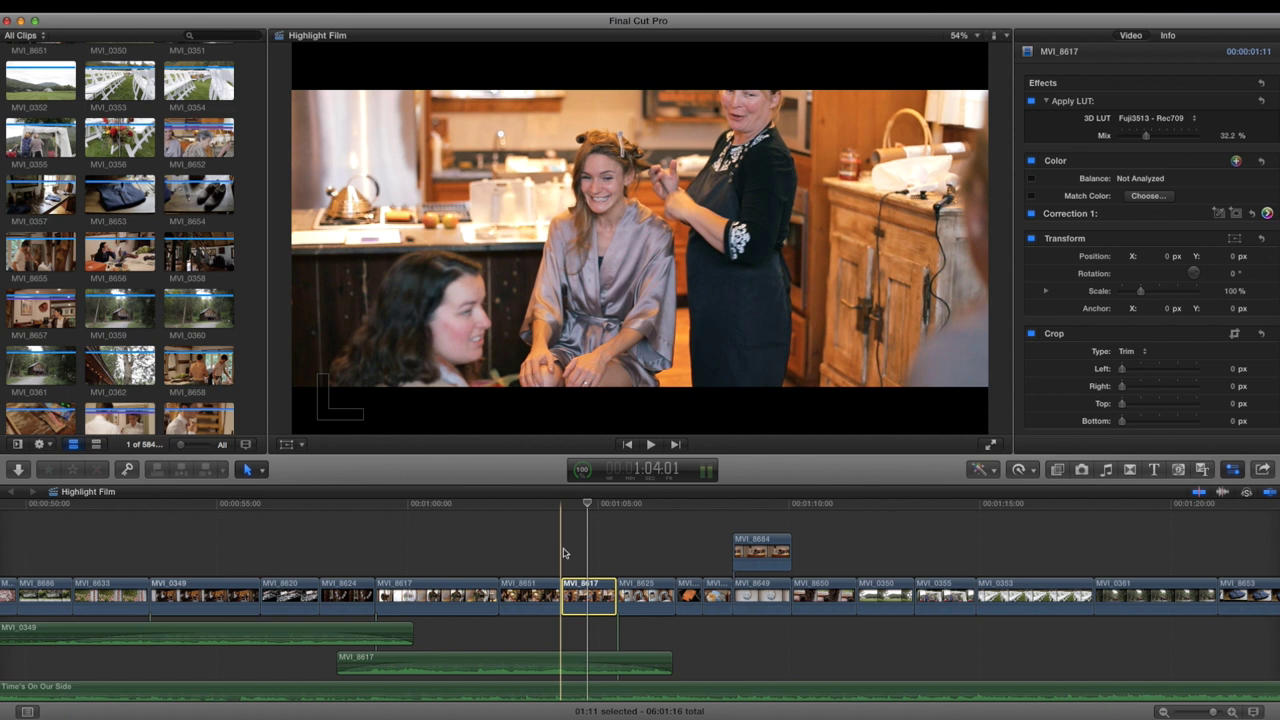
{"action": "key", "text": "space"}
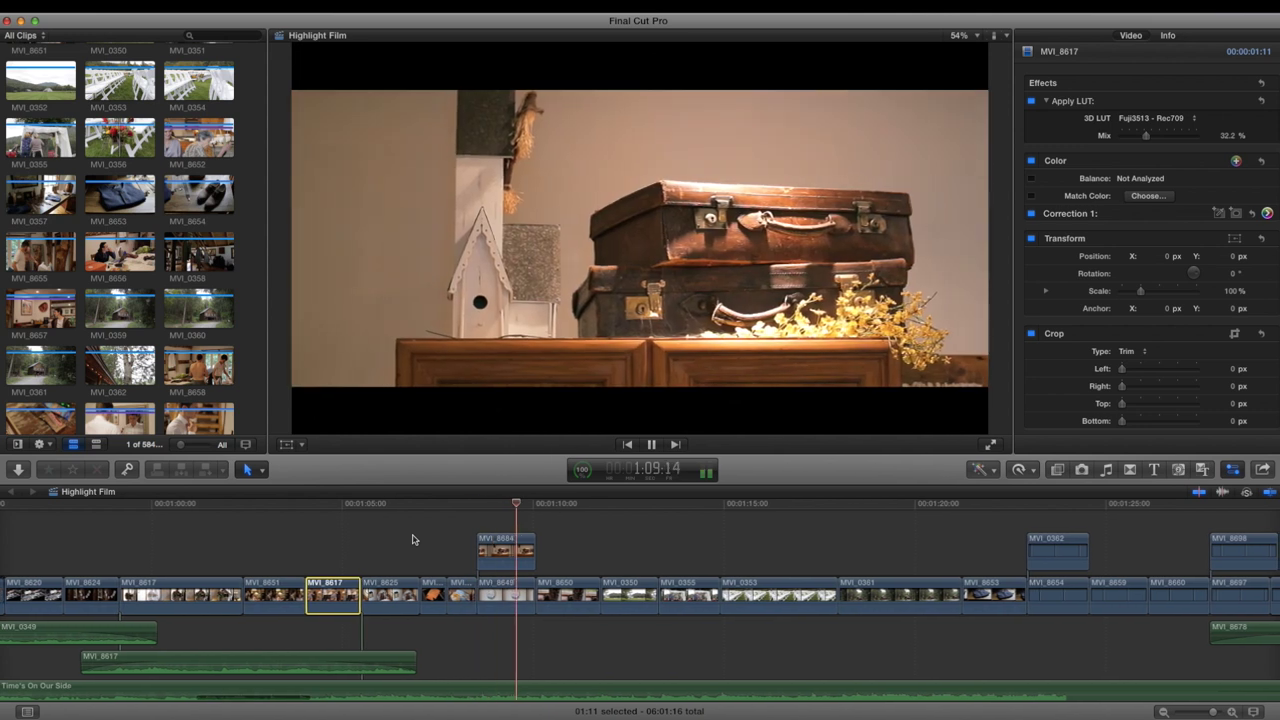
{"action": "key", "text": "space"}
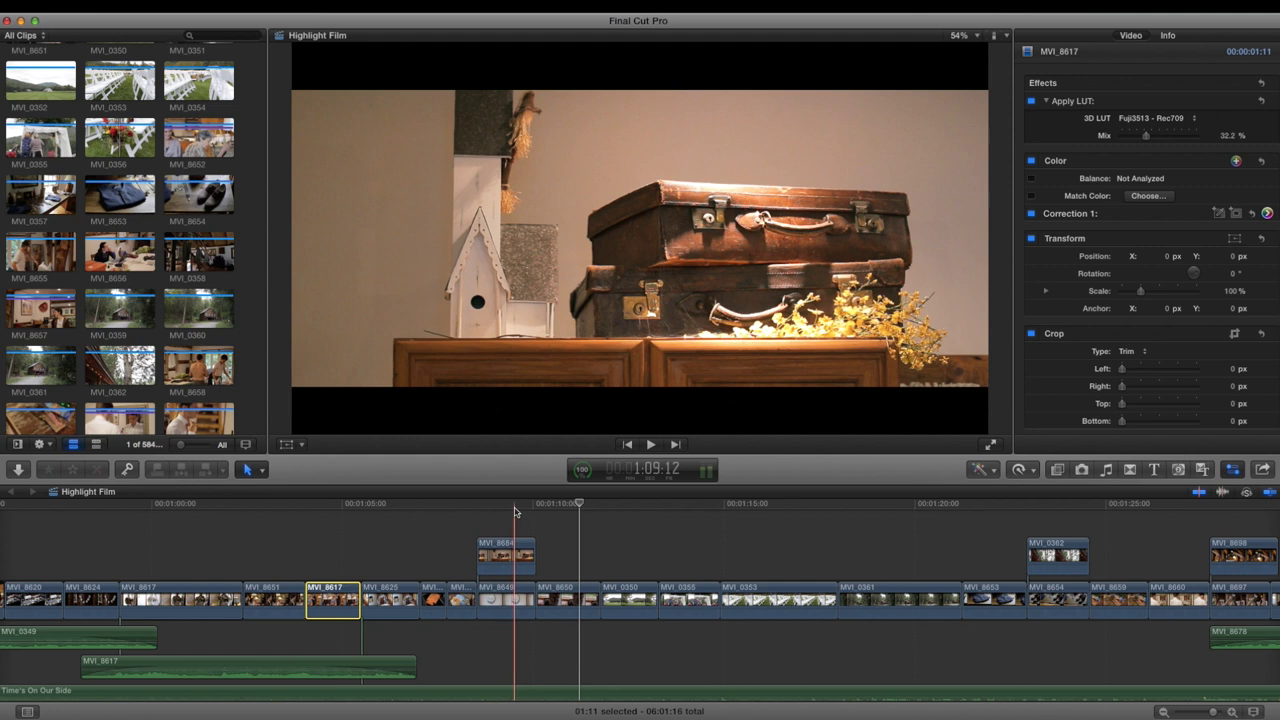
Review the overlay clip MVI_8684 around 1:09 and play from 1:10:06 through MVI_8650 and MVI_0350, stopping at 1:14:14.
{"action": "scroll", "coordinate": [513, 512], "scroll_direction": "left", "scroll_amount": 3}
{"action": "left_click", "coordinate": [407, 509]}
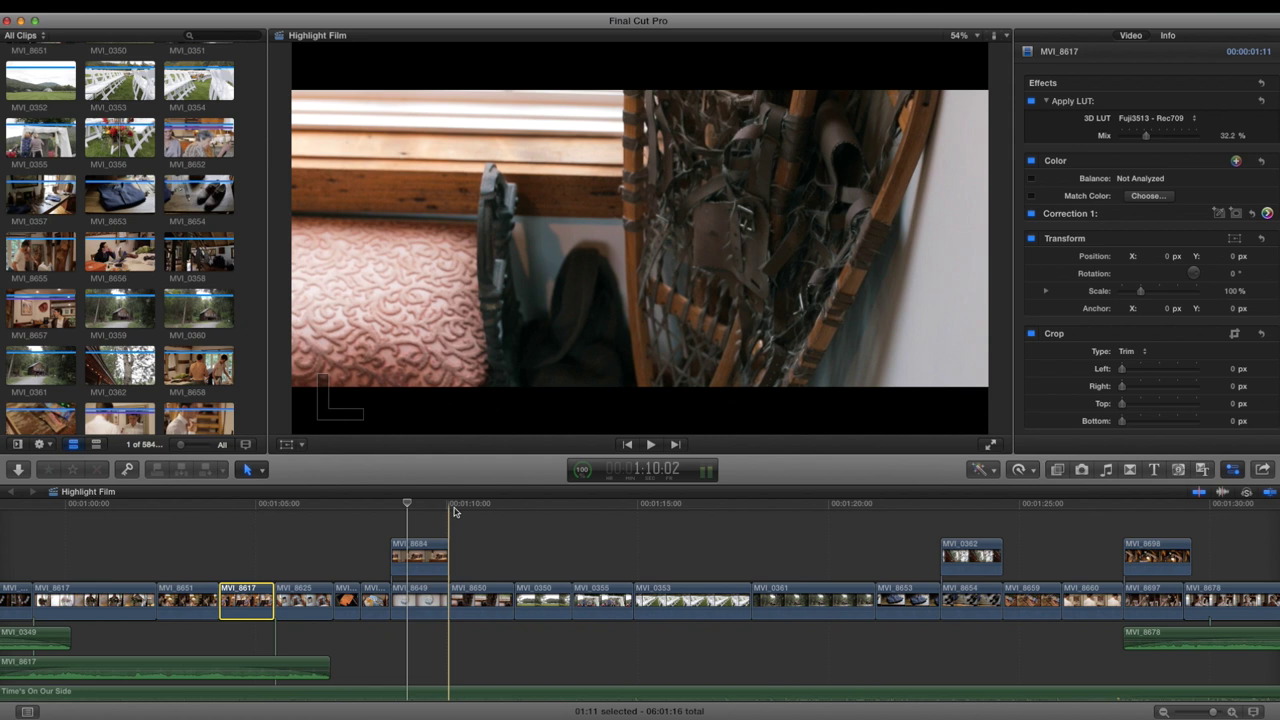
{"action": "scroll", "coordinate": [453, 511], "scroll_direction": "right", "scroll_amount": 5}
{"action": "left_click", "coordinate": [343, 507]}
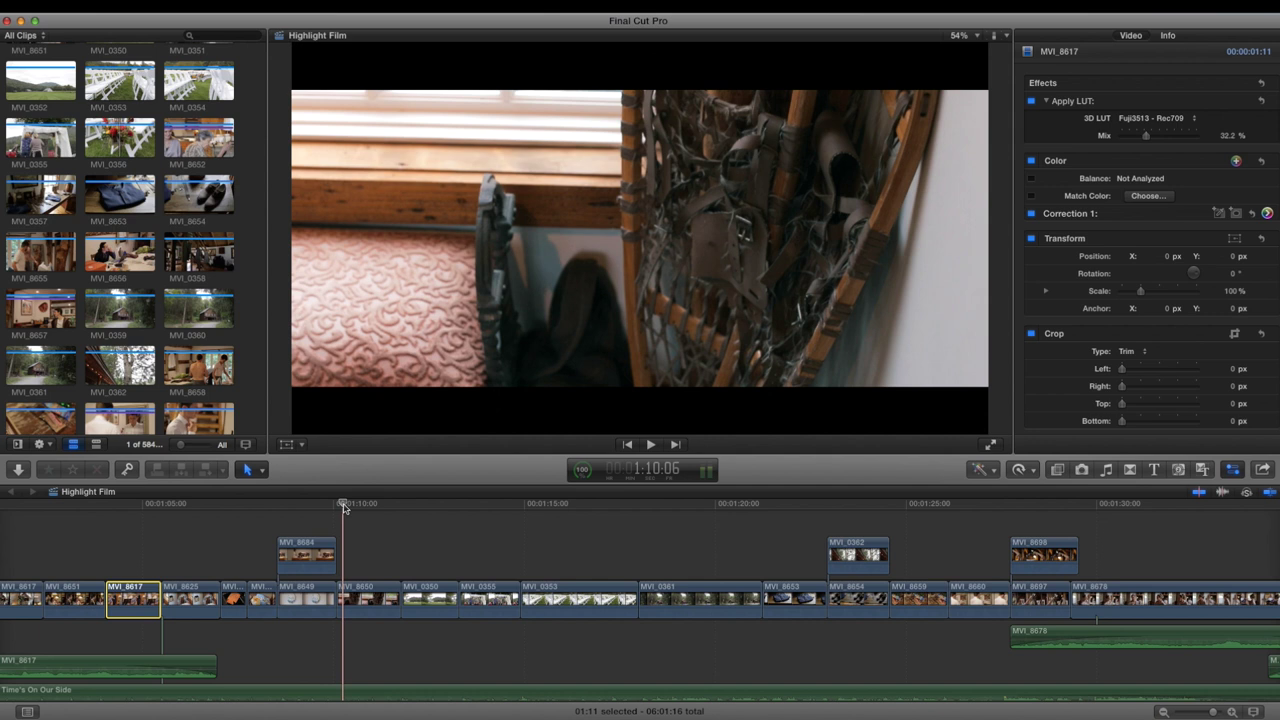
{"action": "key", "text": "space"}
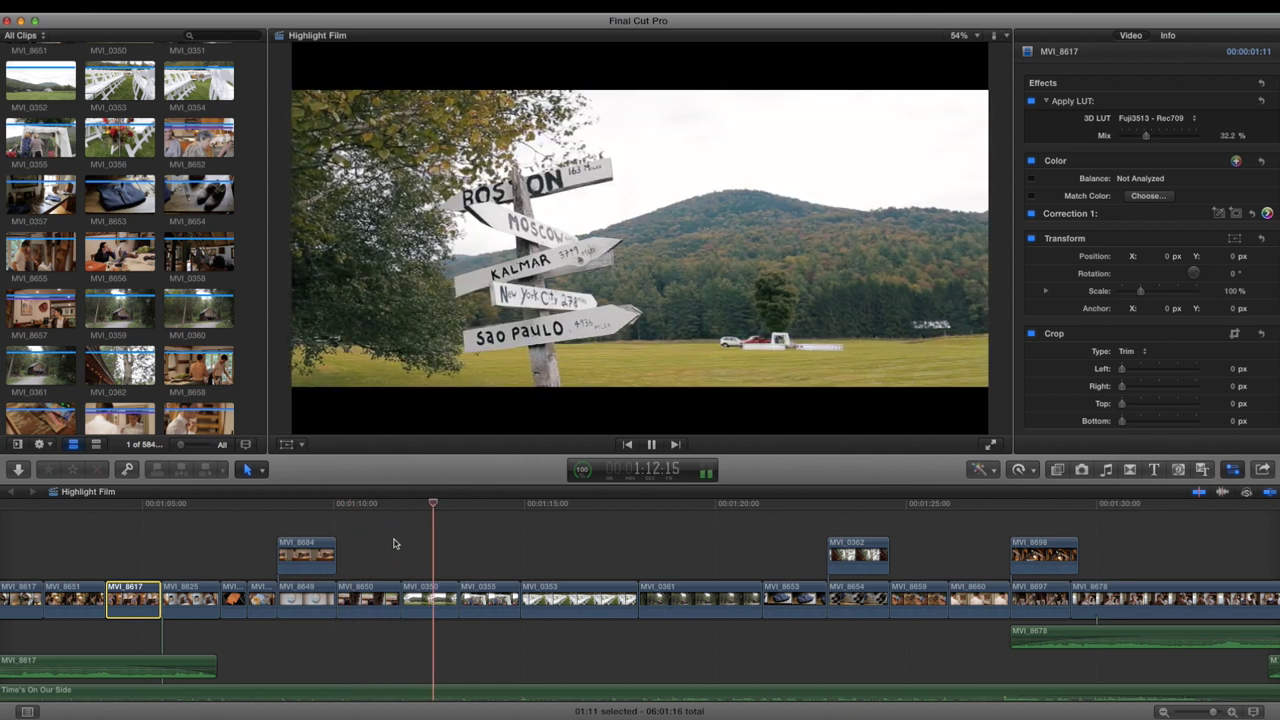
{"action": "key", "text": "space"}
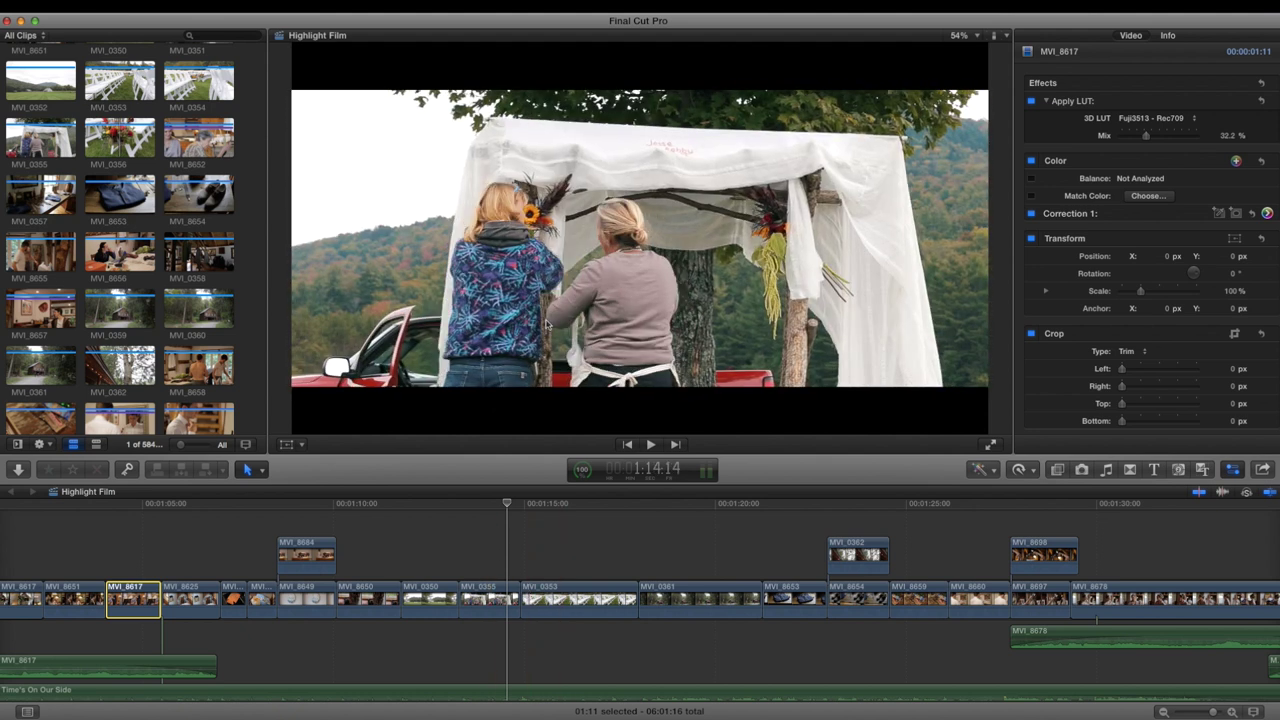
Play from 1:14:14 into the ceremony chairs shot, stop at 1:16:16 and select clip MVI_0353.
{"action": "key", "text": "space"}
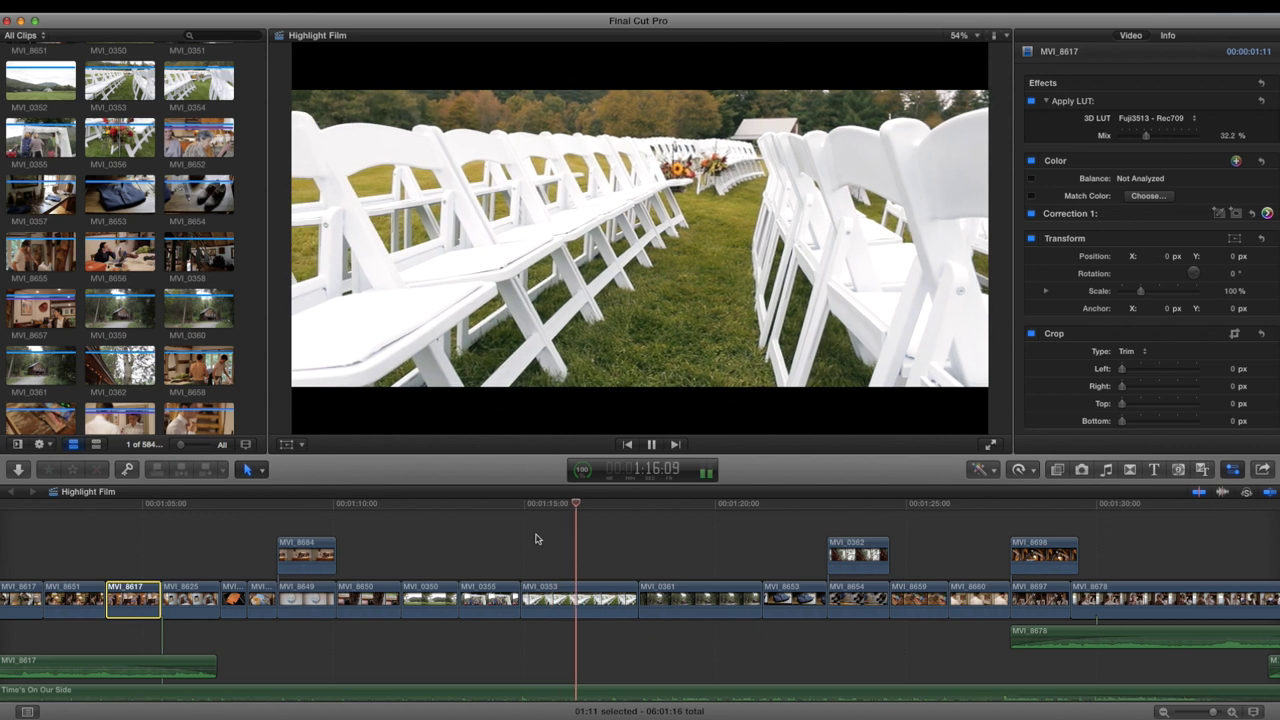
{"action": "scroll", "coordinate": [555, 540], "scroll_direction": "right", "scroll_amount": 5}
{"action": "key", "text": "space"}
{"action": "left_click", "coordinate": [411, 523]}
{"action": "left_click", "coordinate": [418, 603]}
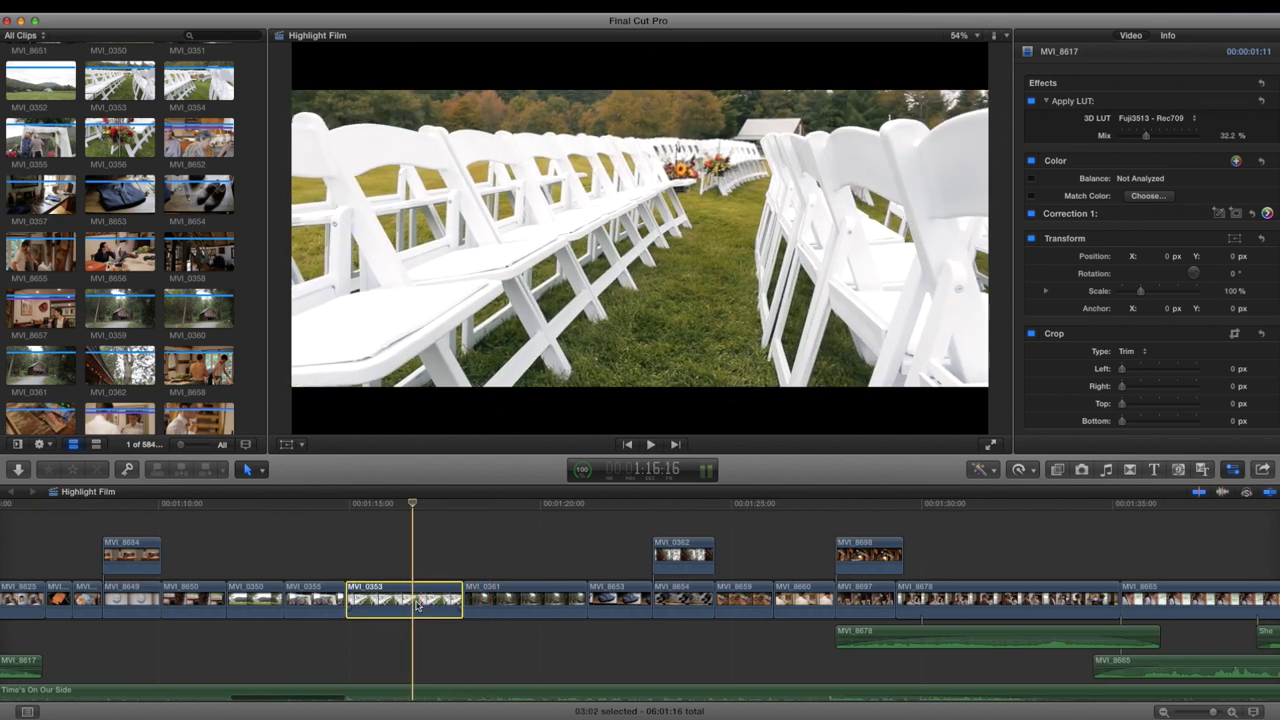
Compare MVI_0353 with and without its grade by toggling the Color correction and the Apply LUT effect, leaving both enabled.
{"action": "left_click", "coordinate": [1032, 161]}
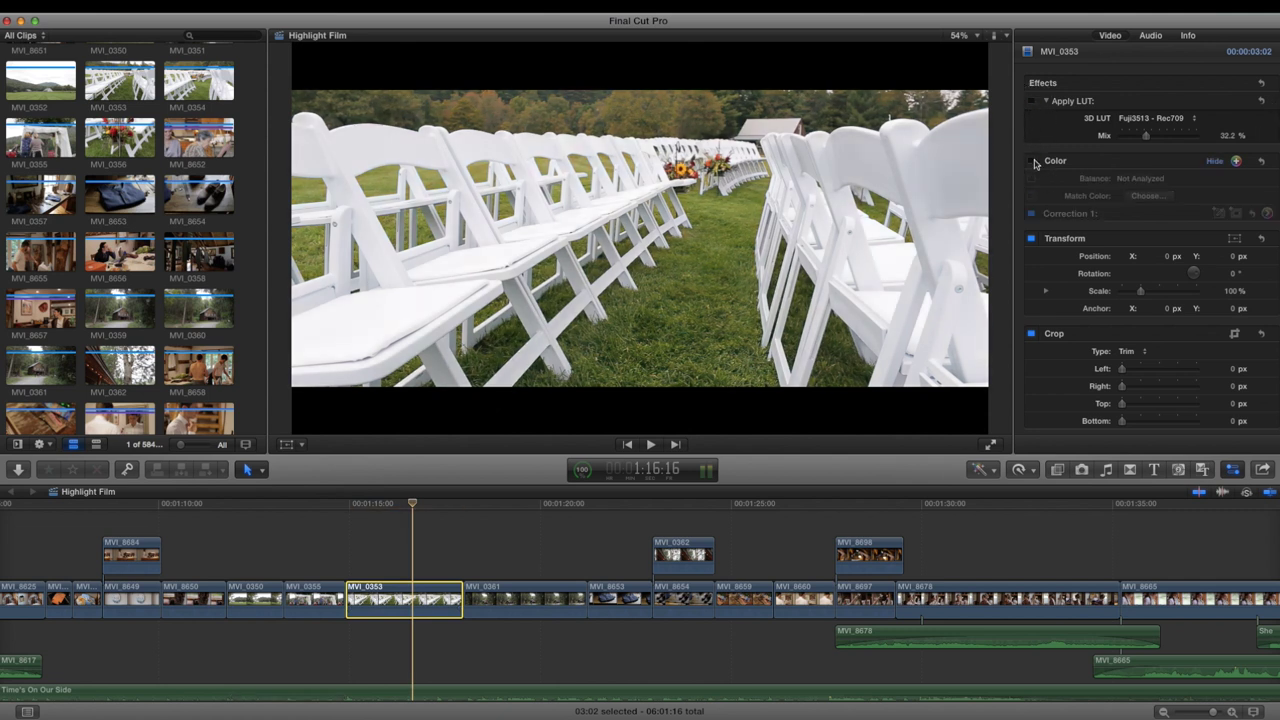
{"action": "left_click", "coordinate": [1033, 162]}
{"action": "left_click", "coordinate": [1033, 163]}
{"action": "left_click", "coordinate": [1033, 162]}
{"action": "left_click", "coordinate": [1033, 162]}
{"action": "left_click", "coordinate": [1033, 162]}
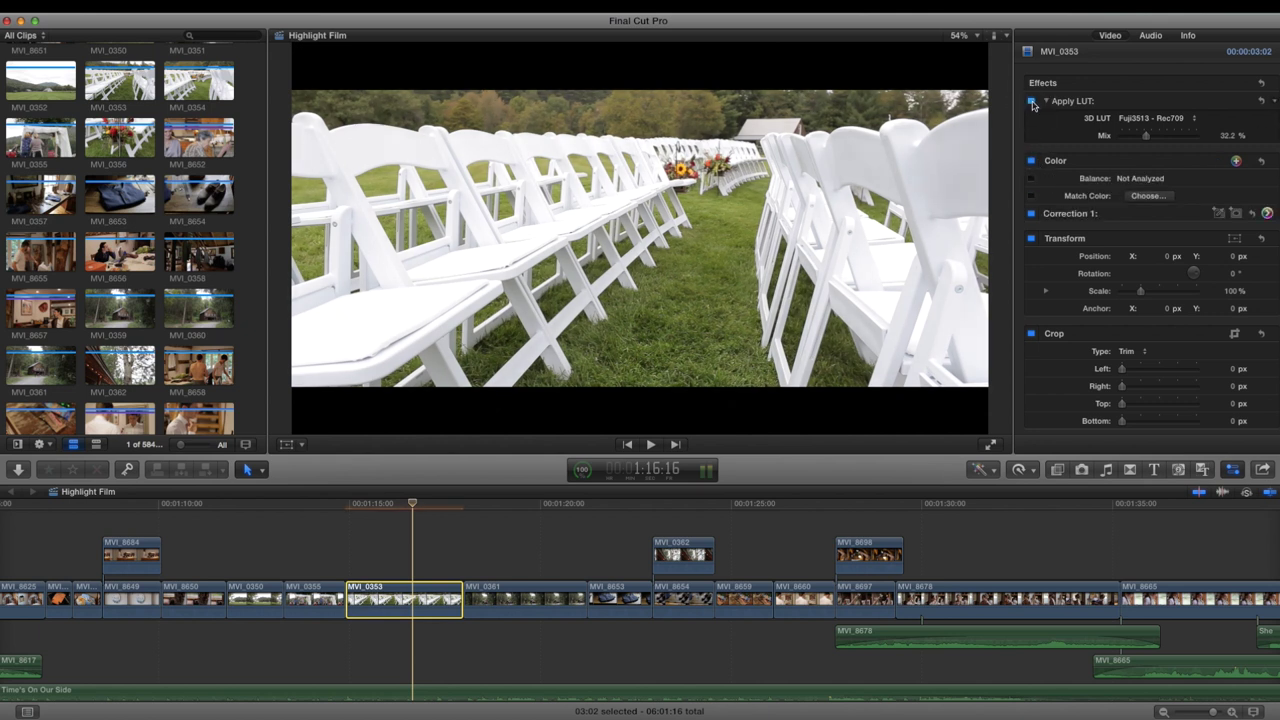
{"action": "left_click", "coordinate": [1033, 103]}
{"action": "left_click", "coordinate": [1032, 102]}
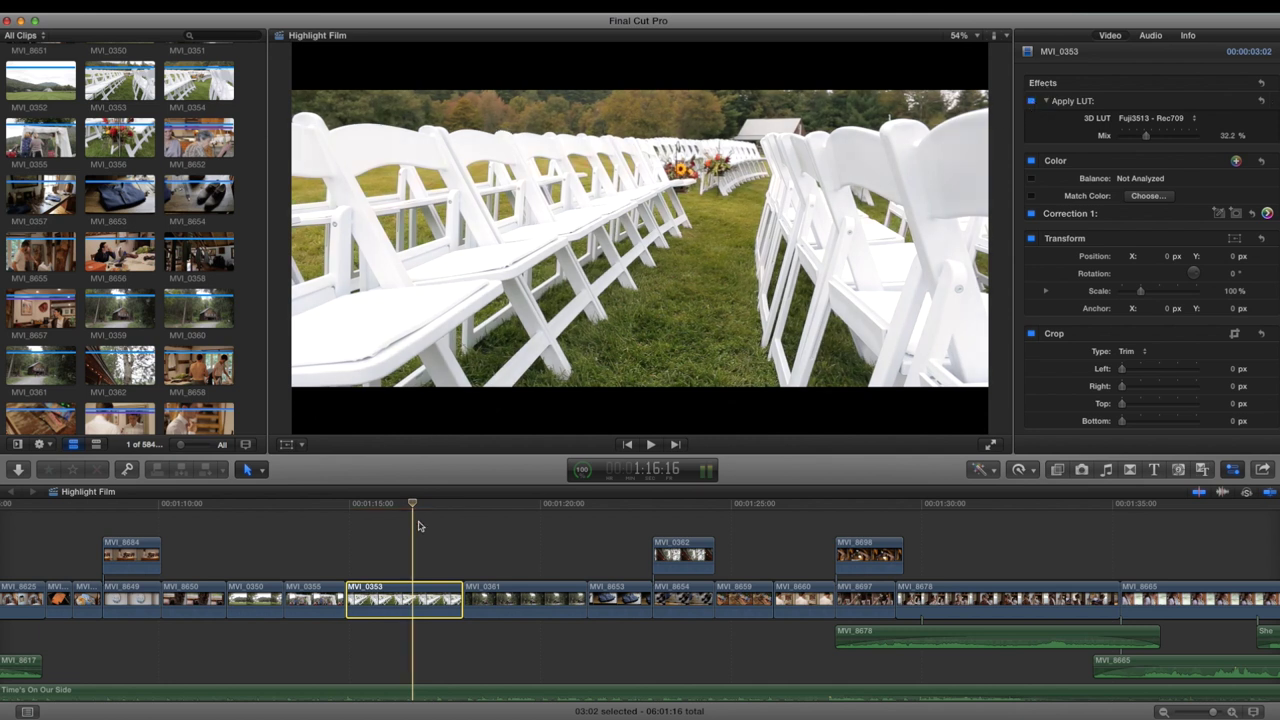
Play on into the cabin shot, select clip MVI_0361 and replay its keyframed vertical movement from 1:18:00.
{"action": "key", "text": "space"}
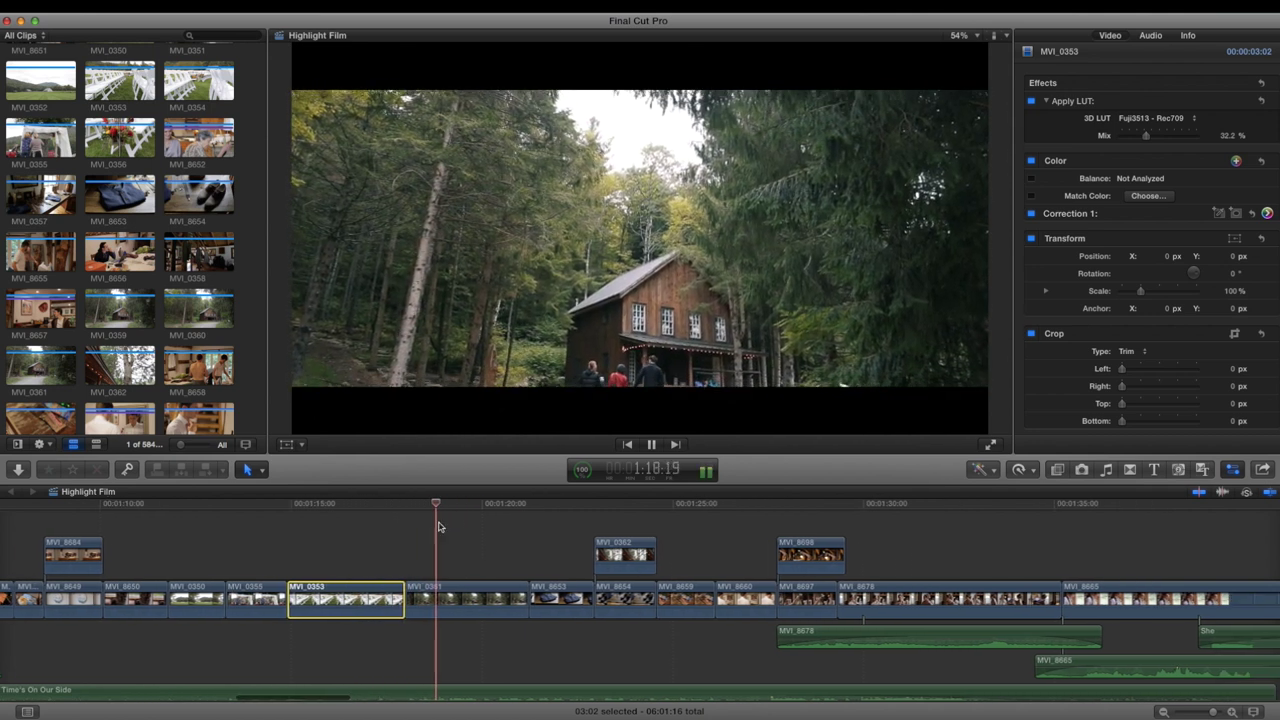
{"action": "key", "text": "space"}
{"action": "left_click", "coordinate": [484, 598]}
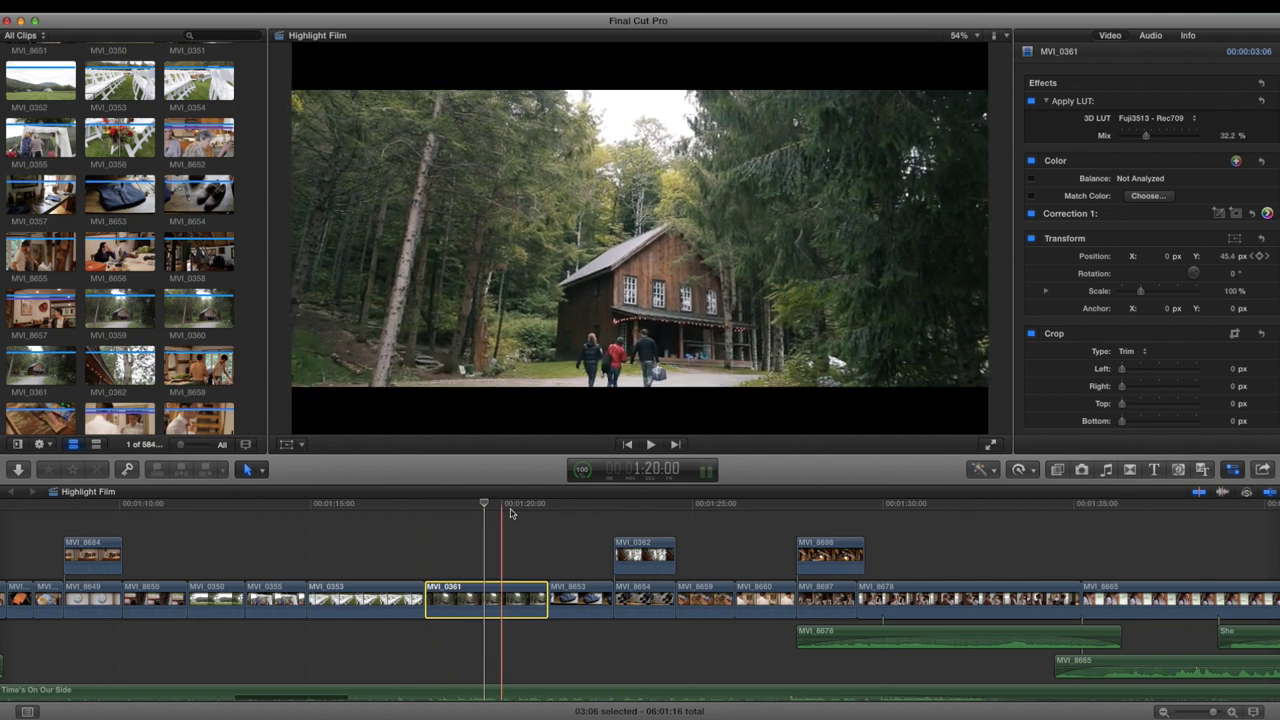
{"action": "left_click", "coordinate": [426, 513]}
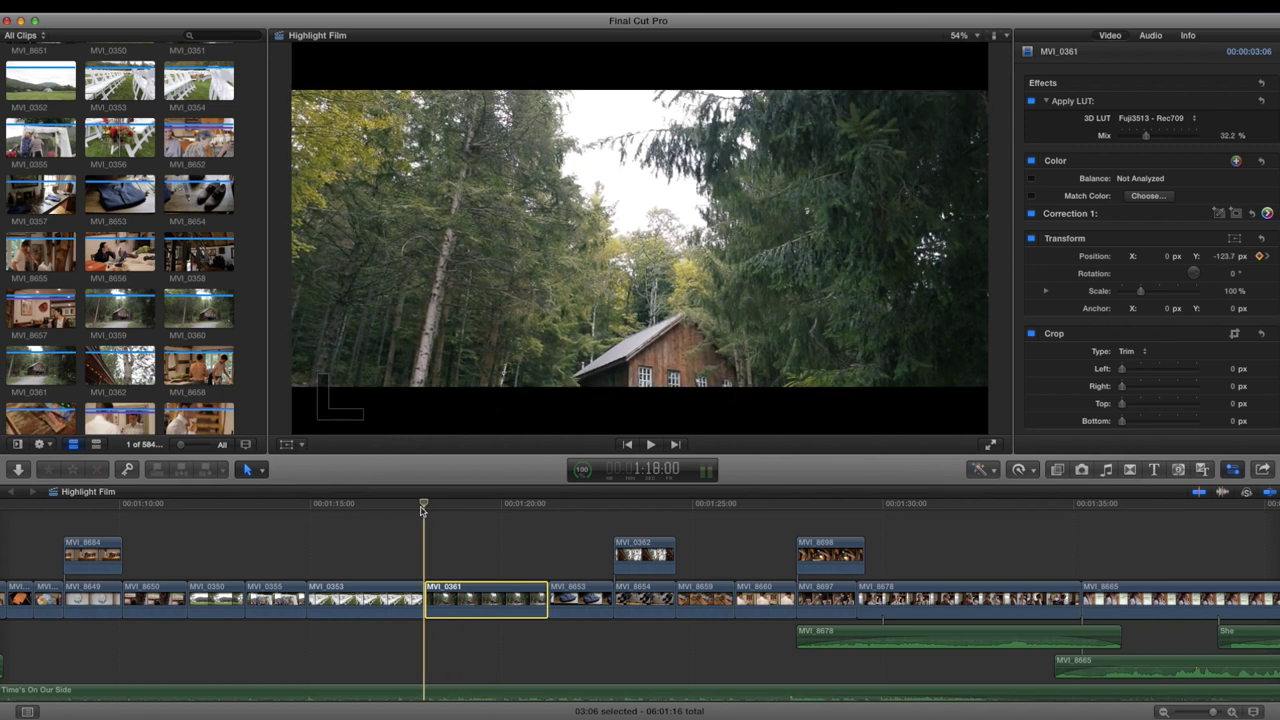
{"action": "key", "text": "space"}
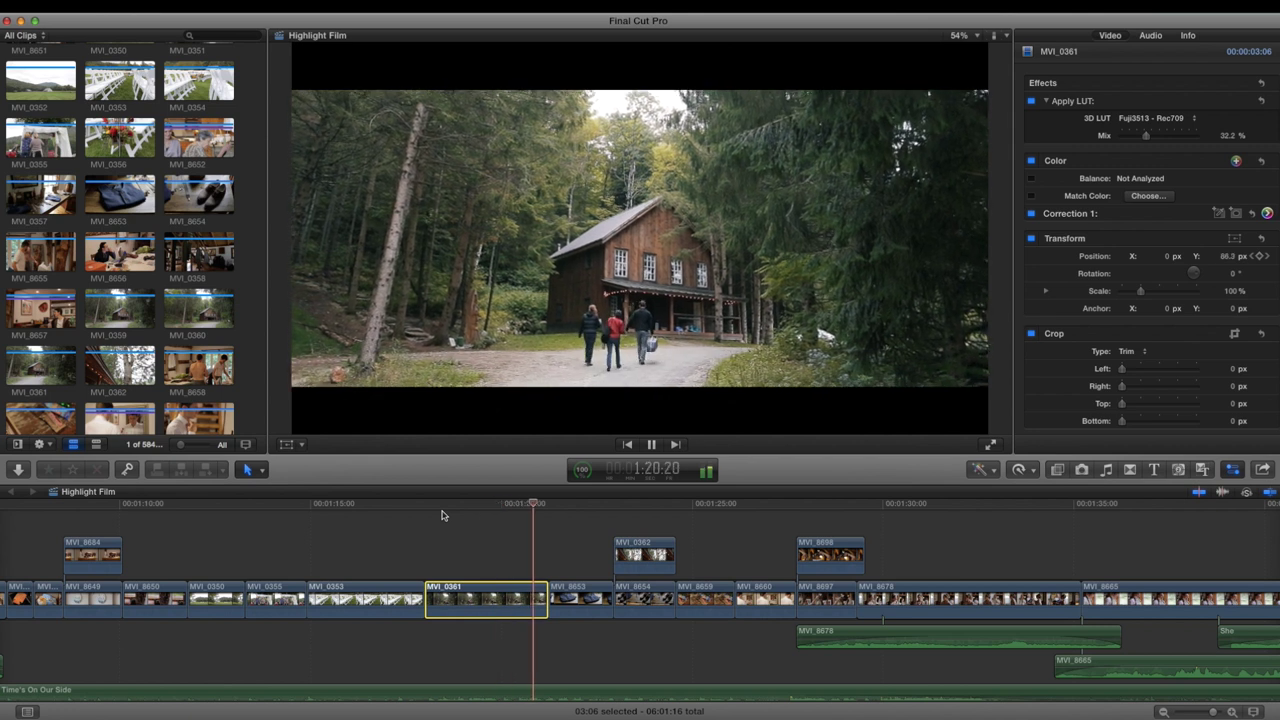
{"action": "key", "text": "space"}
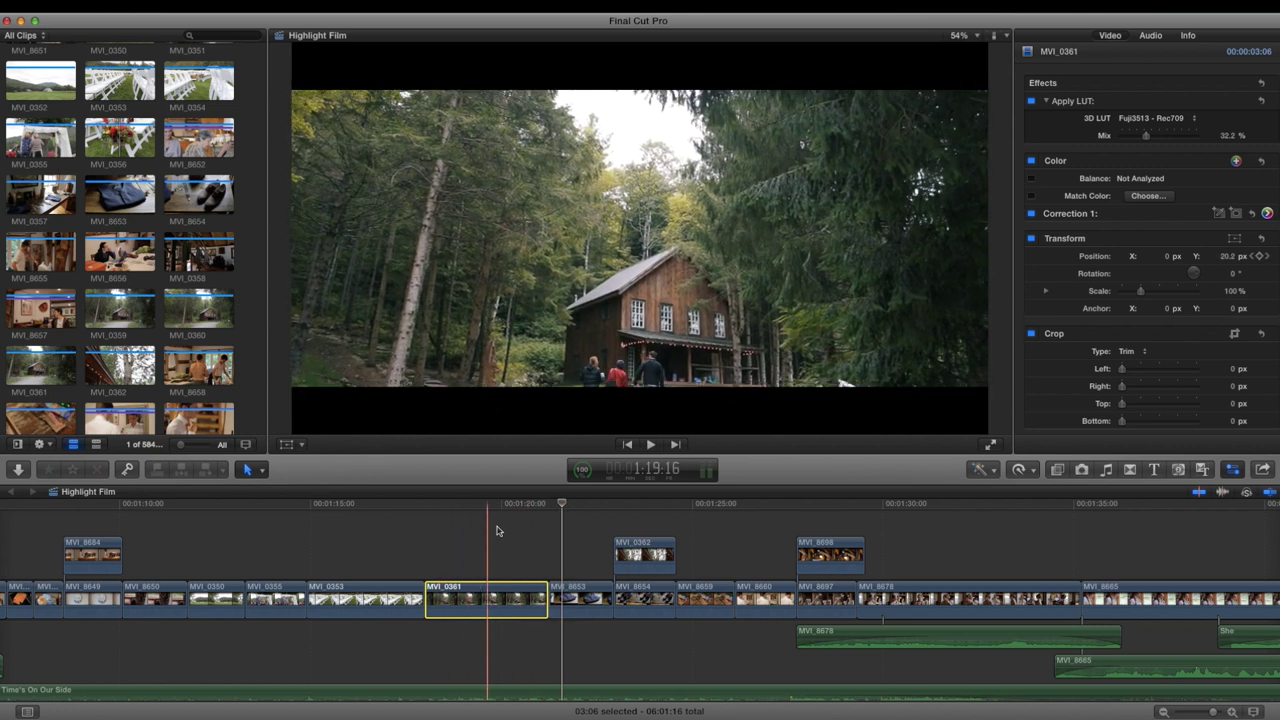
Play from MVI_0361 through to MVI_0362, stopping at 1:23:05, and preview the source clip MVI_0359 before returning to the timeline.
{"action": "left_click", "coordinate": [432, 528]}
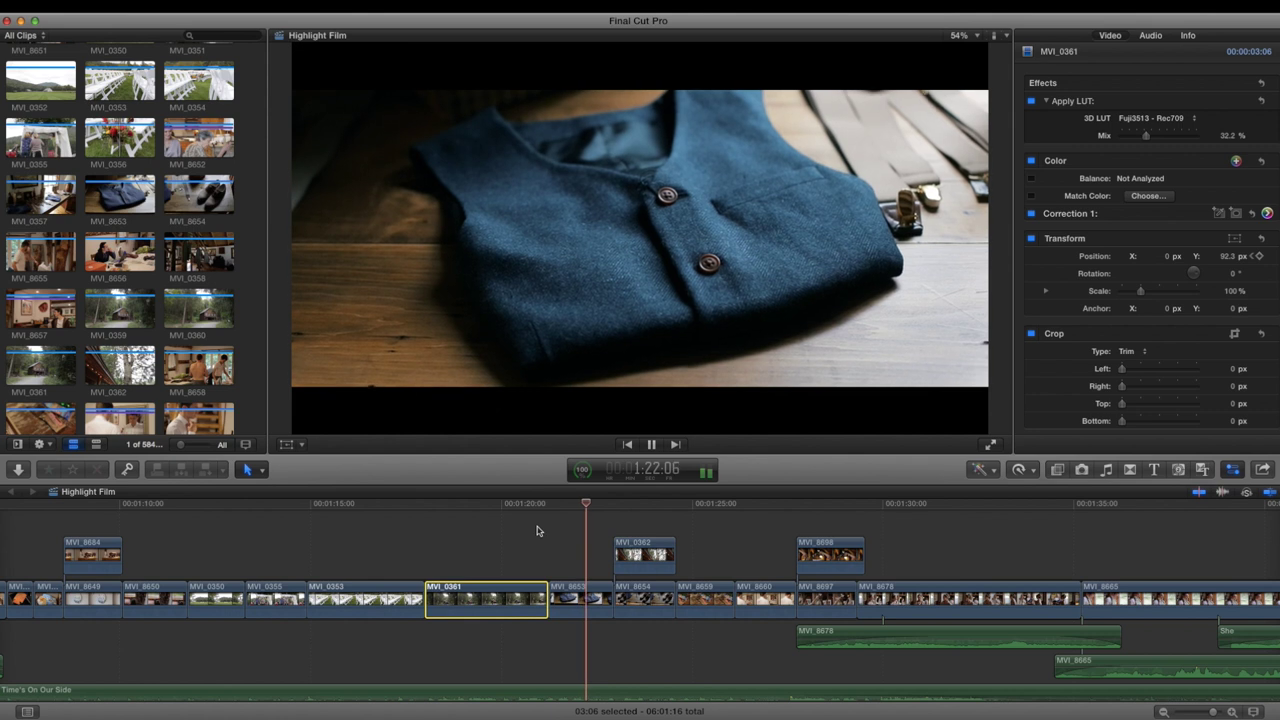
{"action": "key", "text": "space"}
{"action": "scroll", "coordinate": [540, 526], "scroll_direction": "right", "scroll_amount": 2}
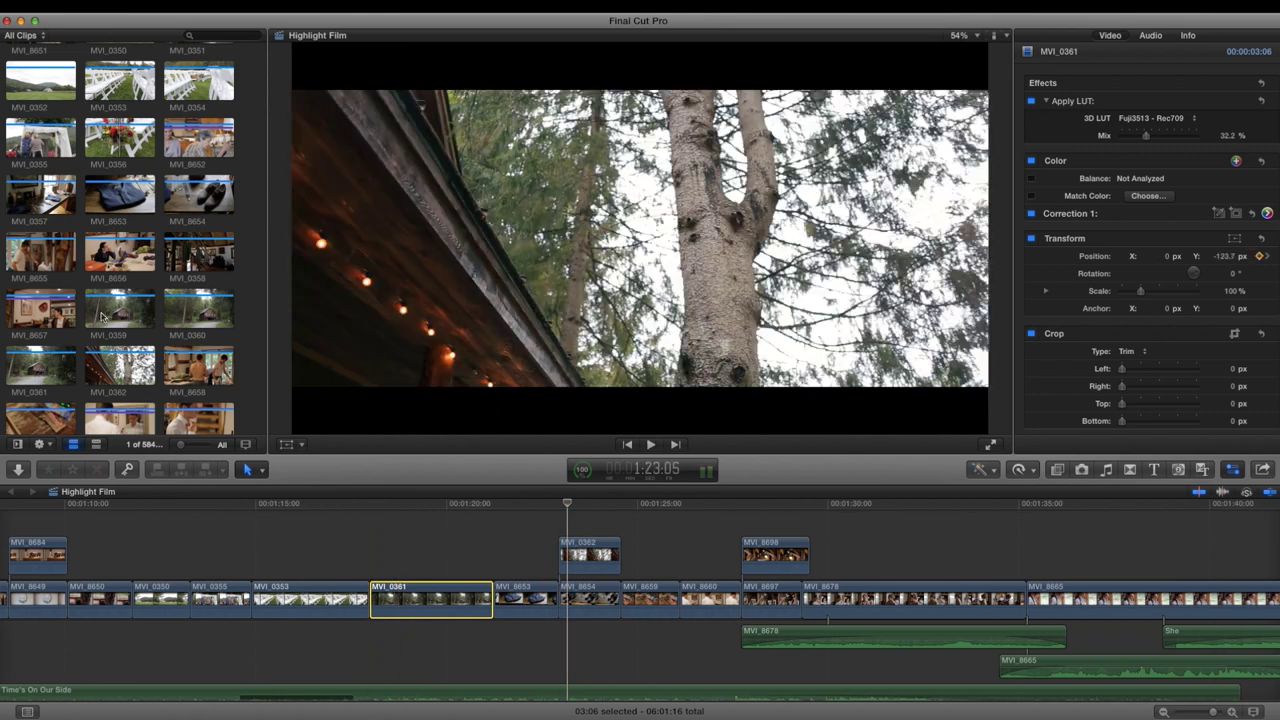
{"action": "left_click", "coordinate": [108, 314]}
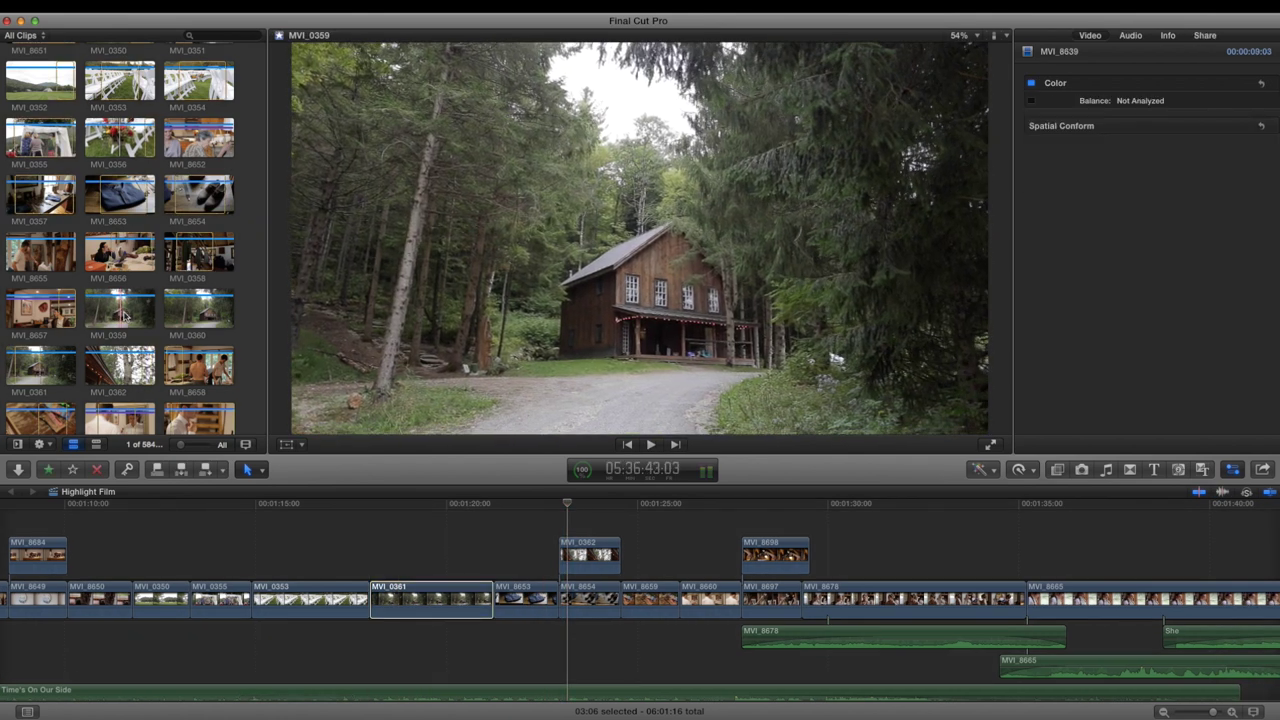
{"action": "key", "text": "super+2"}
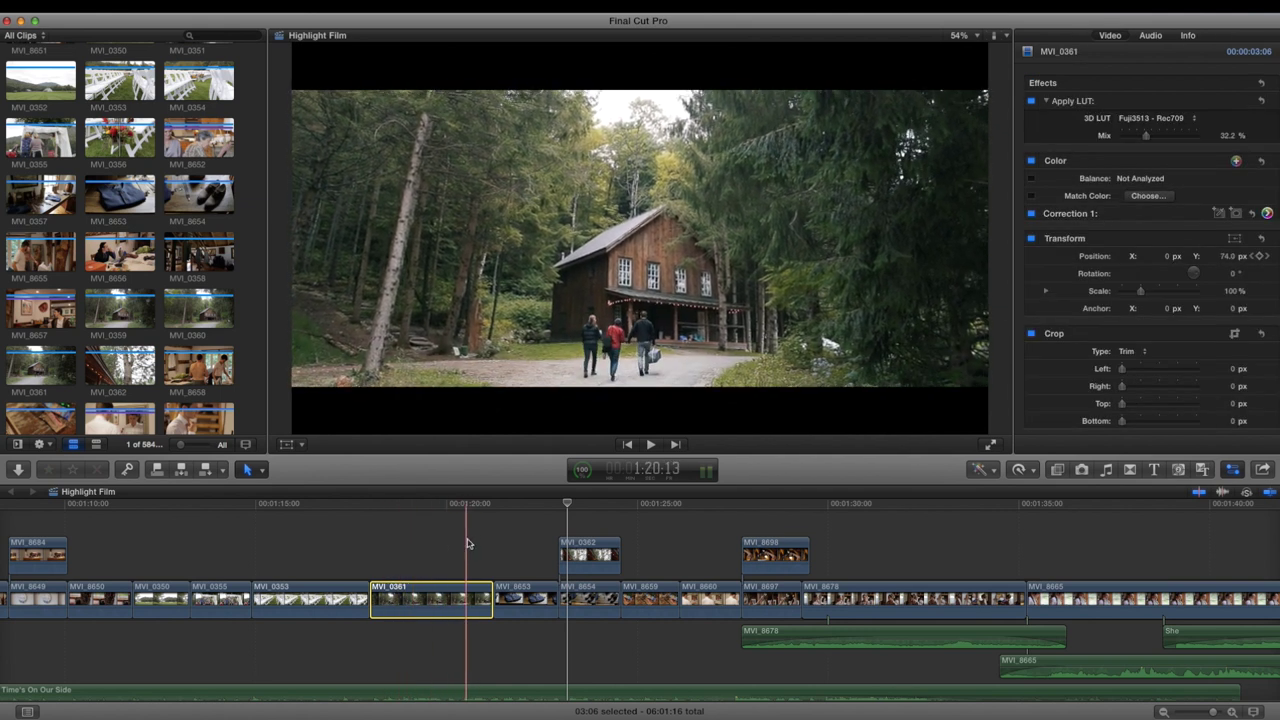
Play the cuts from MVI_0361 through the vest shot MVI_8653 into MVI_0362, replaying them from 1:21:06.
{"action": "key", "text": "space"}
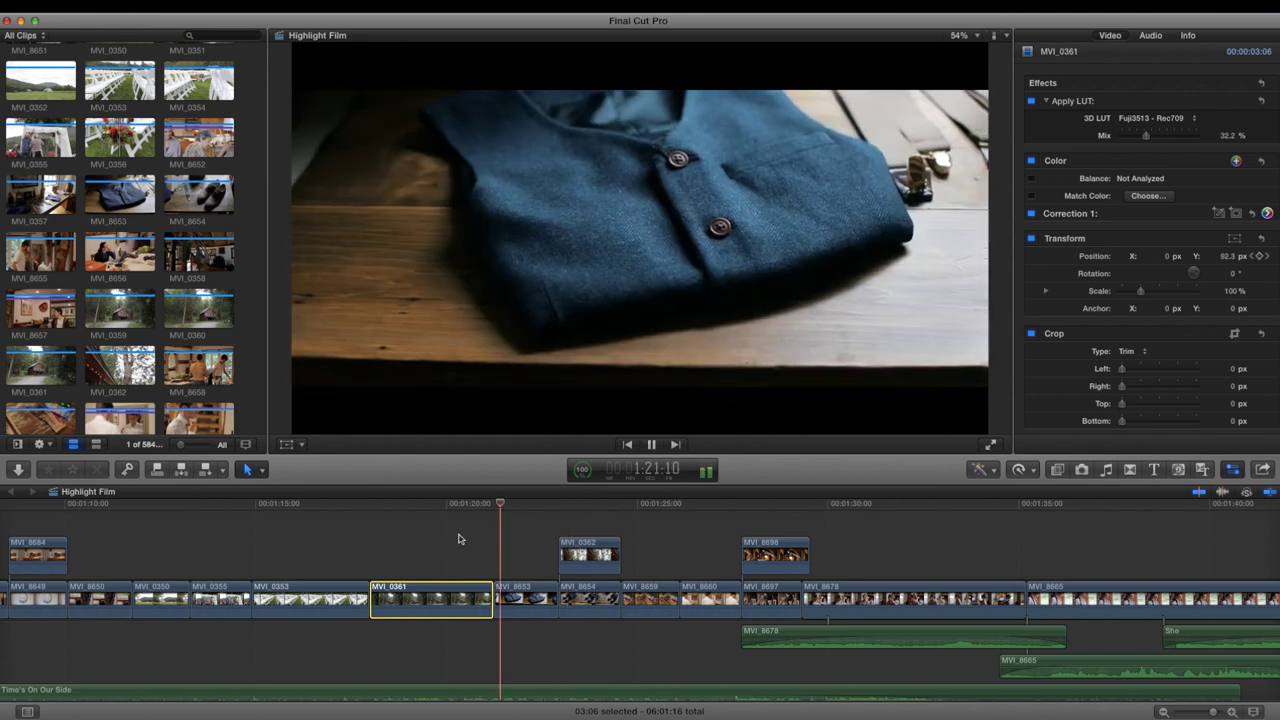
{"action": "scroll", "coordinate": [463, 543], "scroll_direction": "right", "scroll_amount": 3}
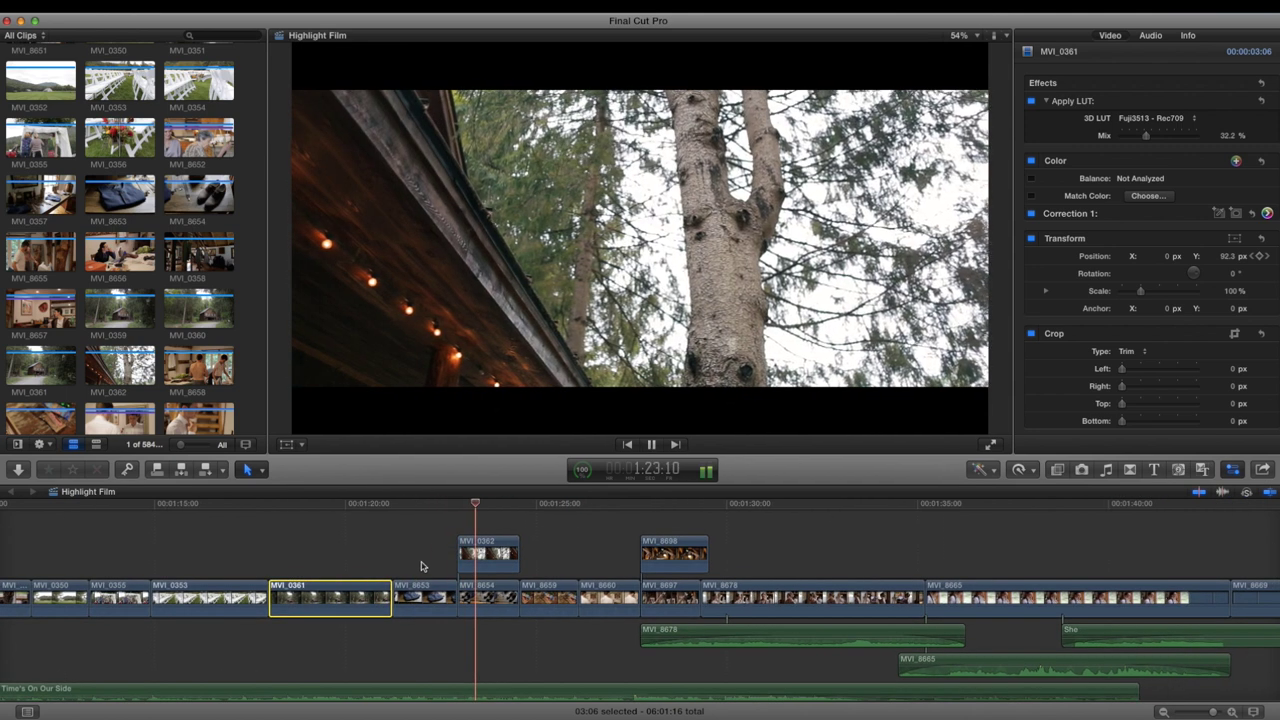
{"action": "key", "text": "space"}
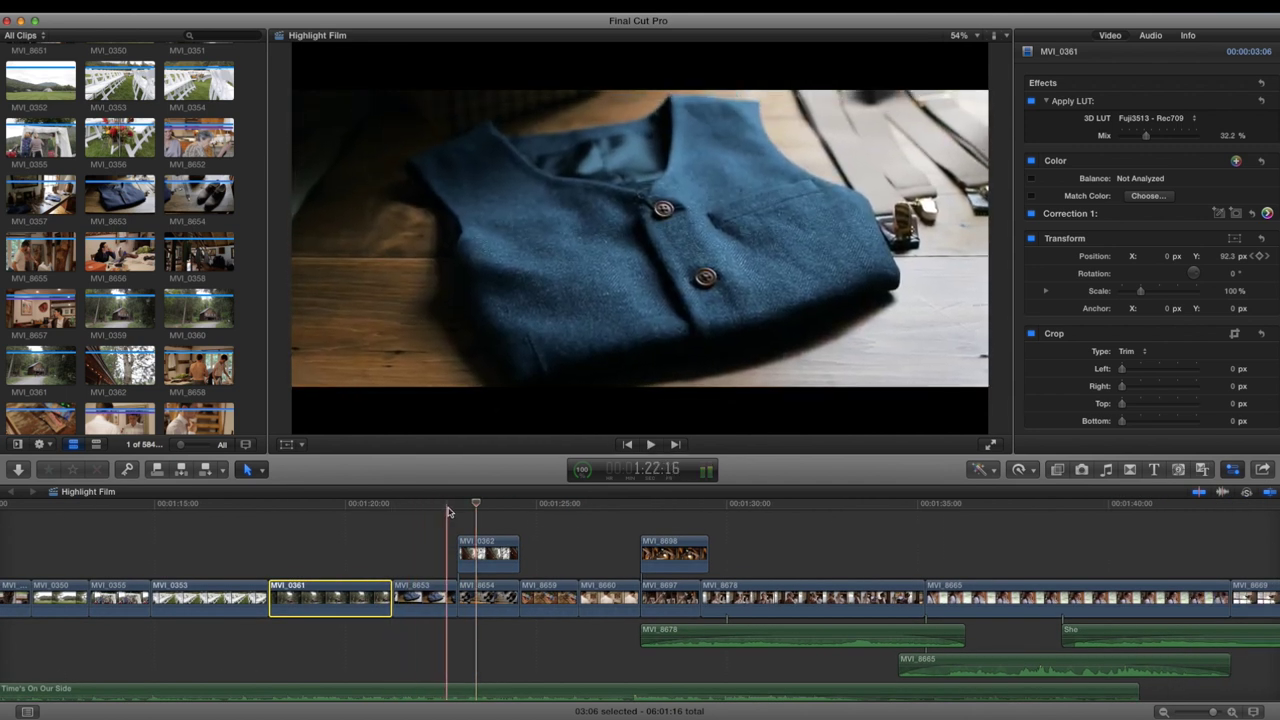
{"action": "left_click", "coordinate": [392, 506]}
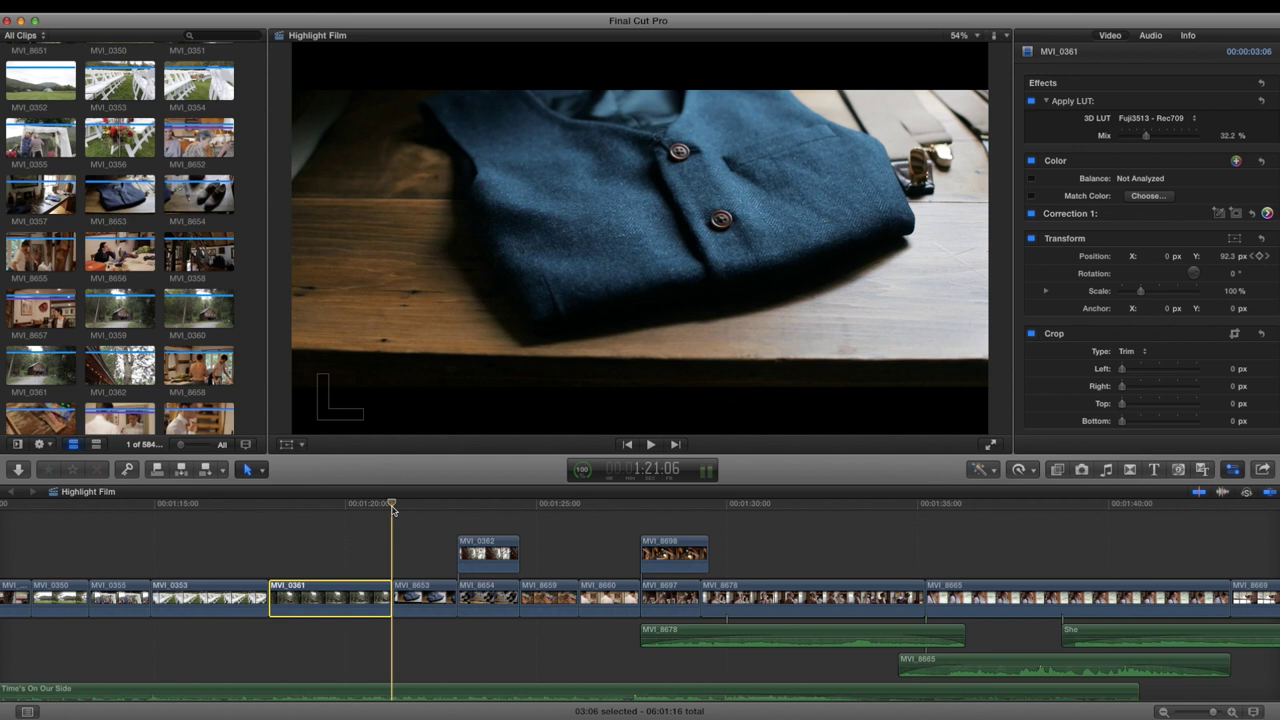
{"action": "key", "text": "space"}
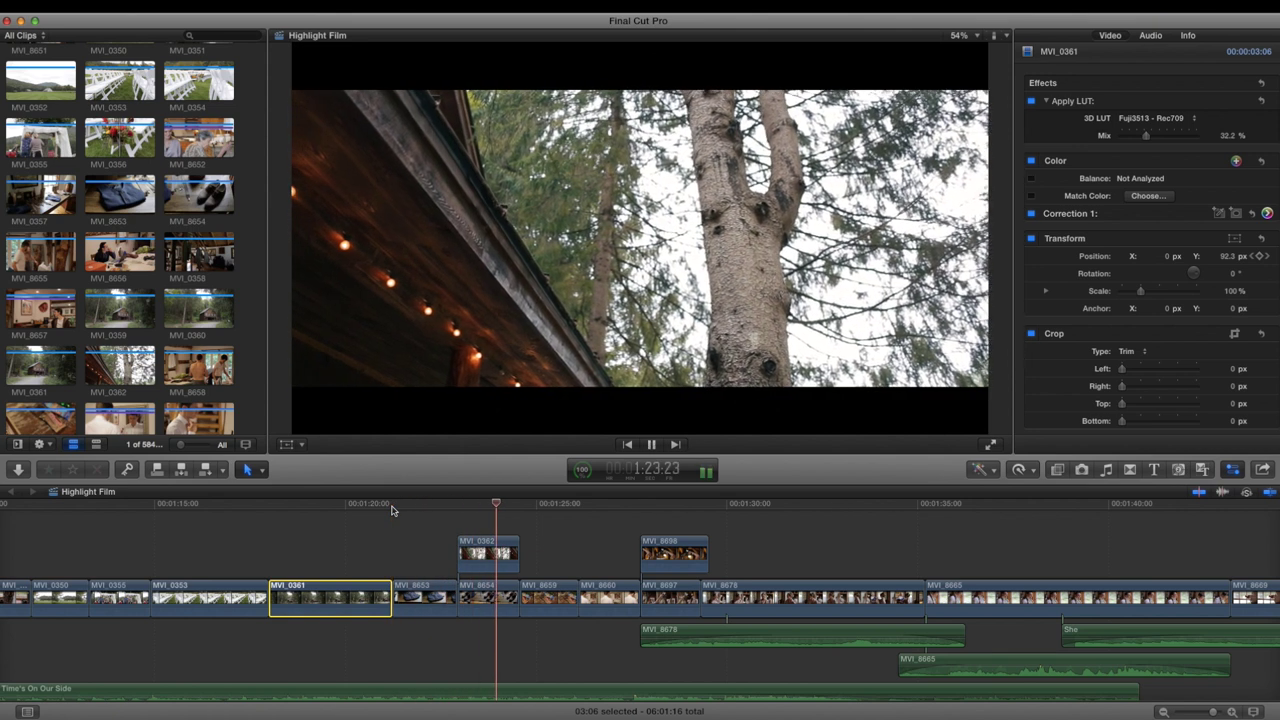
{"action": "key", "text": "space"}
Select the overlay clip MVI_0362 and replay its transition into the Clif Bar clip MVI_8659 several times.
{"action": "left_click", "coordinate": [459, 508]}
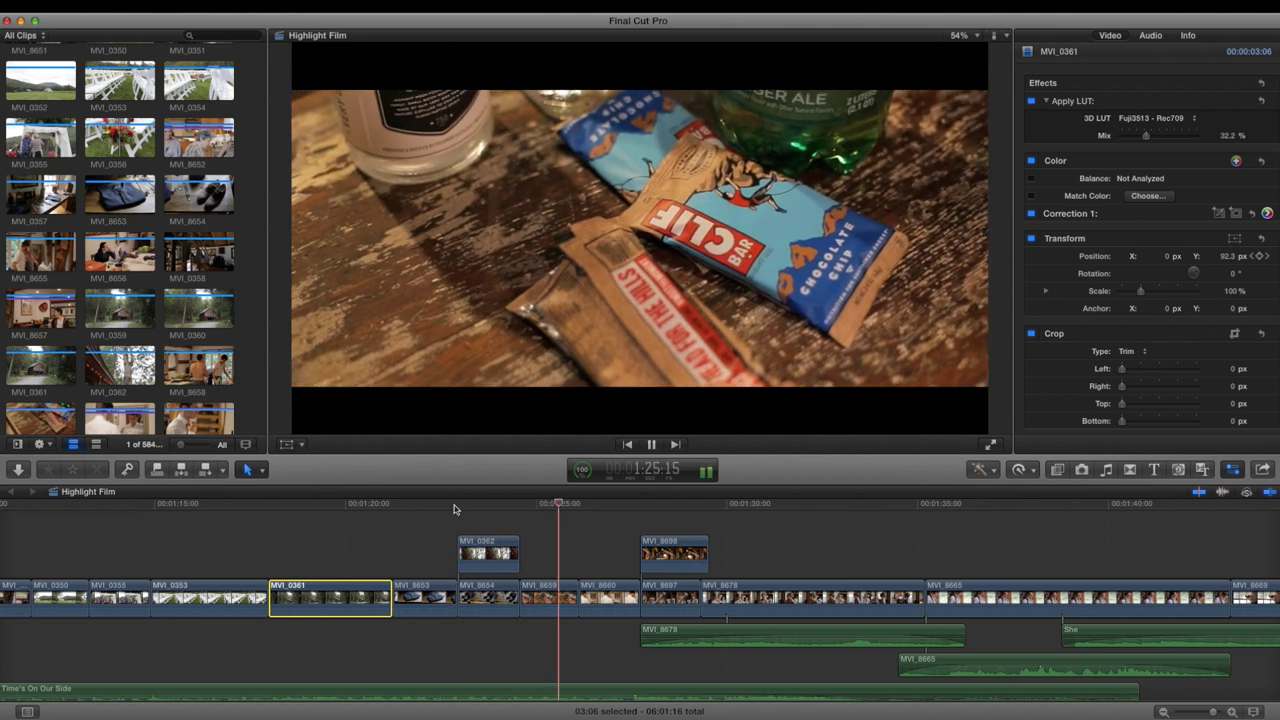
{"action": "left_click", "coordinate": [486, 509]}
{"action": "left_click", "coordinate": [487, 548]}
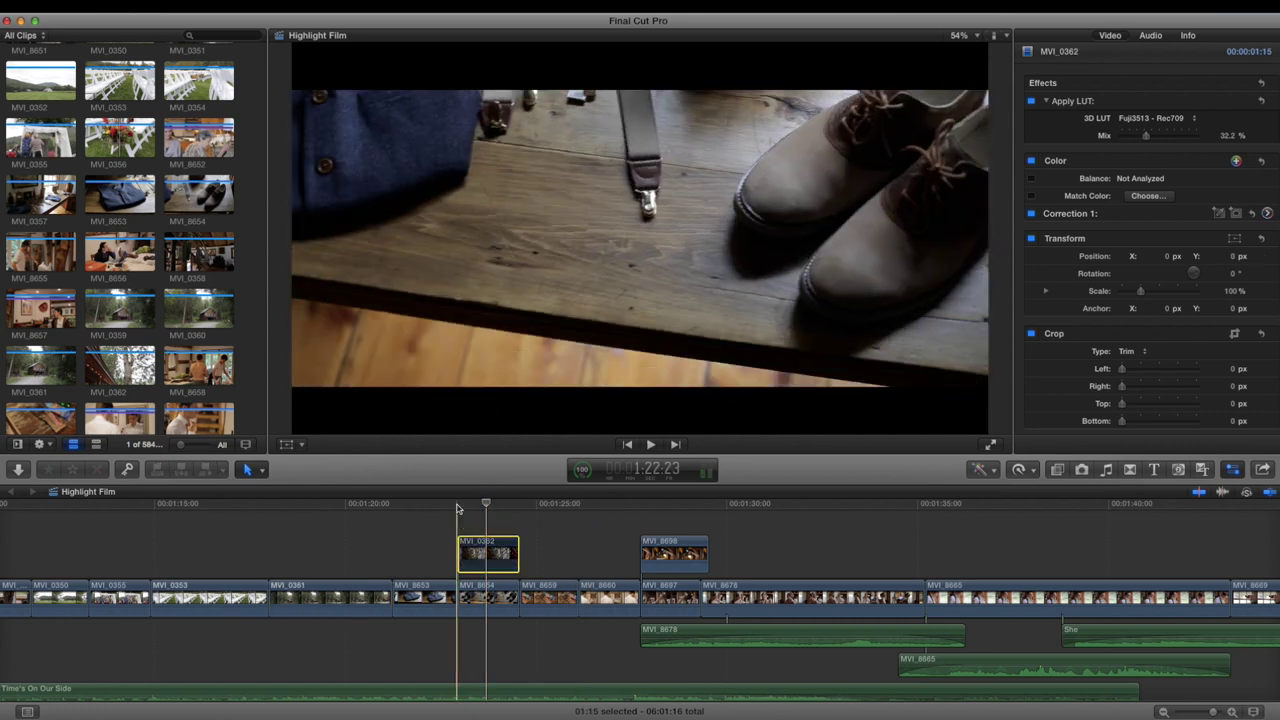
{"action": "key", "text": "space"}
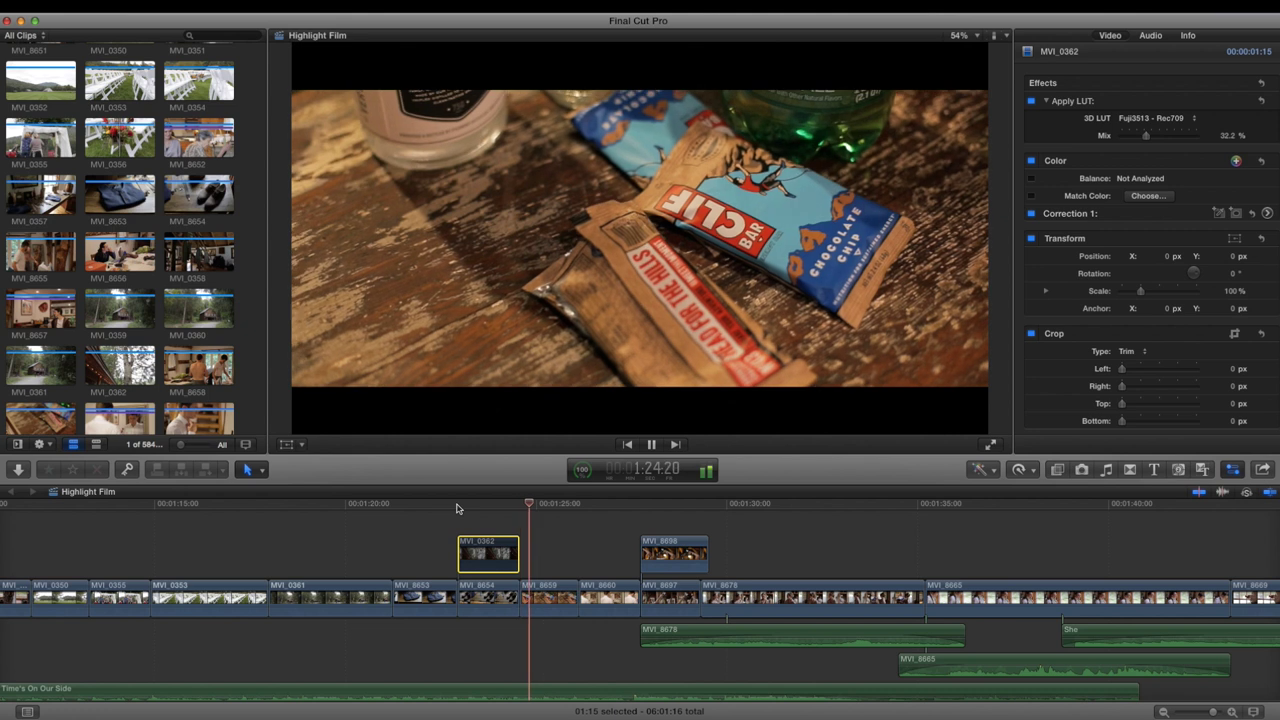
{"action": "key", "text": "space"}
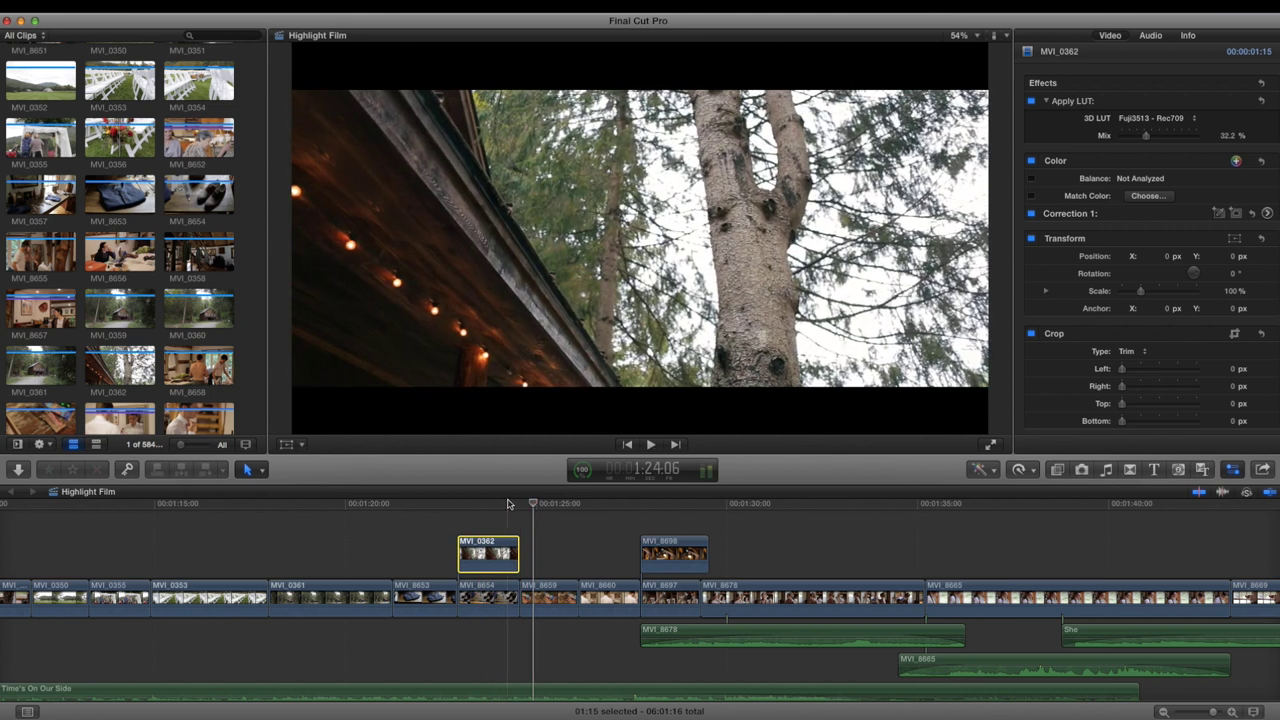
{"action": "key", "text": "space"}
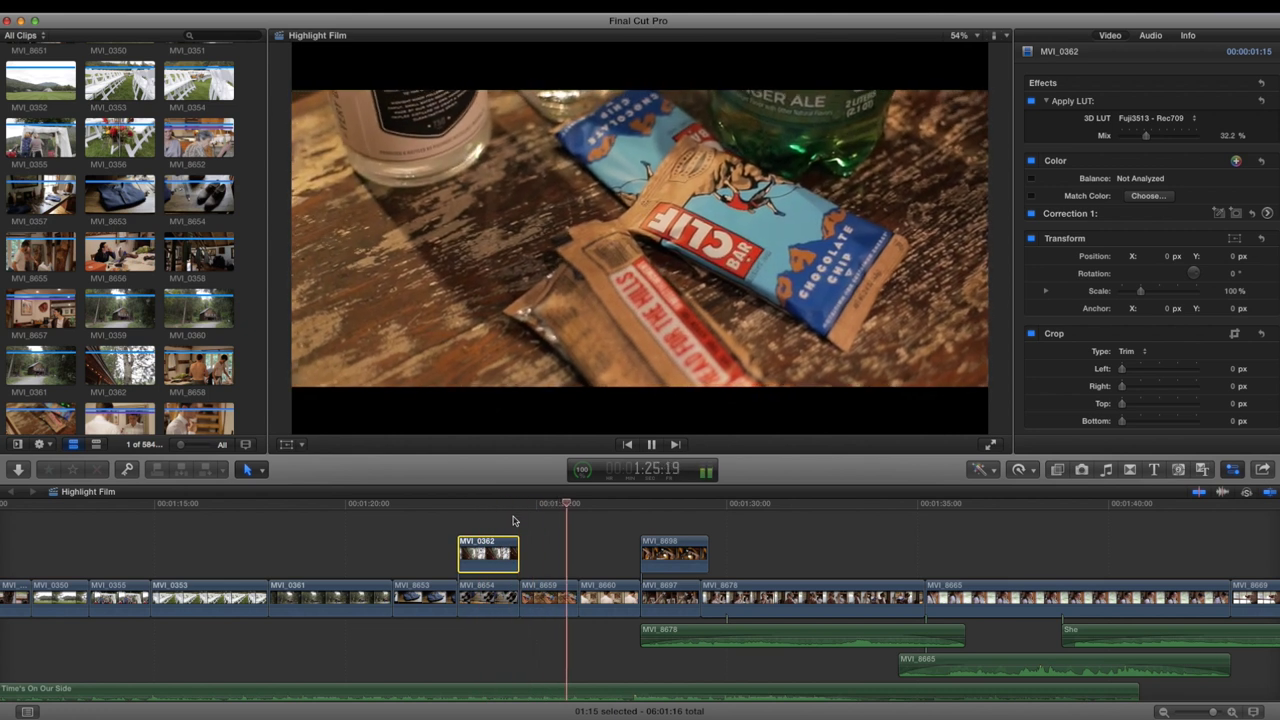
{"action": "key", "text": "space"}
Select the Clif Bar clip MVI_8659 and toggle one of its video adjustments.
{"action": "left_click", "coordinate": [545, 592]}
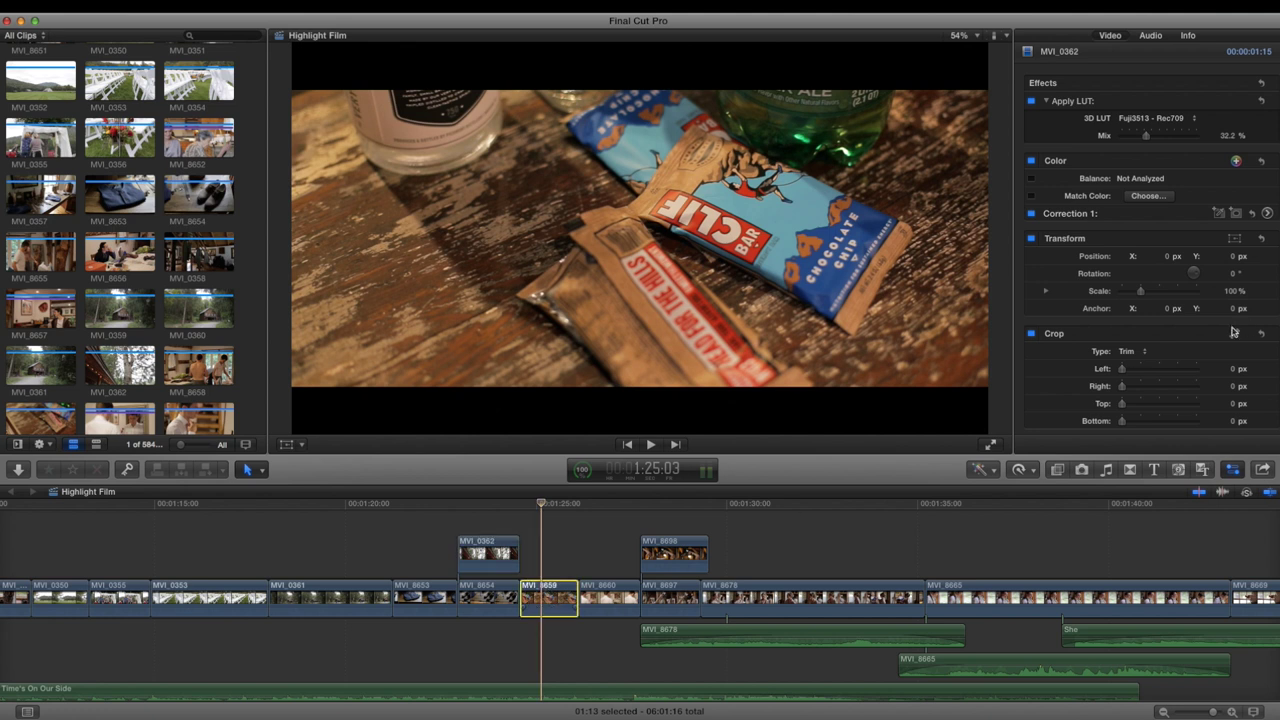
{"action": "scroll", "coordinate": [1097, 365], "scroll_direction": "down", "scroll_amount": 10}
{"action": "left_click", "coordinate": [1031, 239]}
Play from 1:20:19 into the Clif Bar clip MVI_8659 and park the playhead at 1:25:07.
{"action": "left_click", "coordinate": [377, 516]}
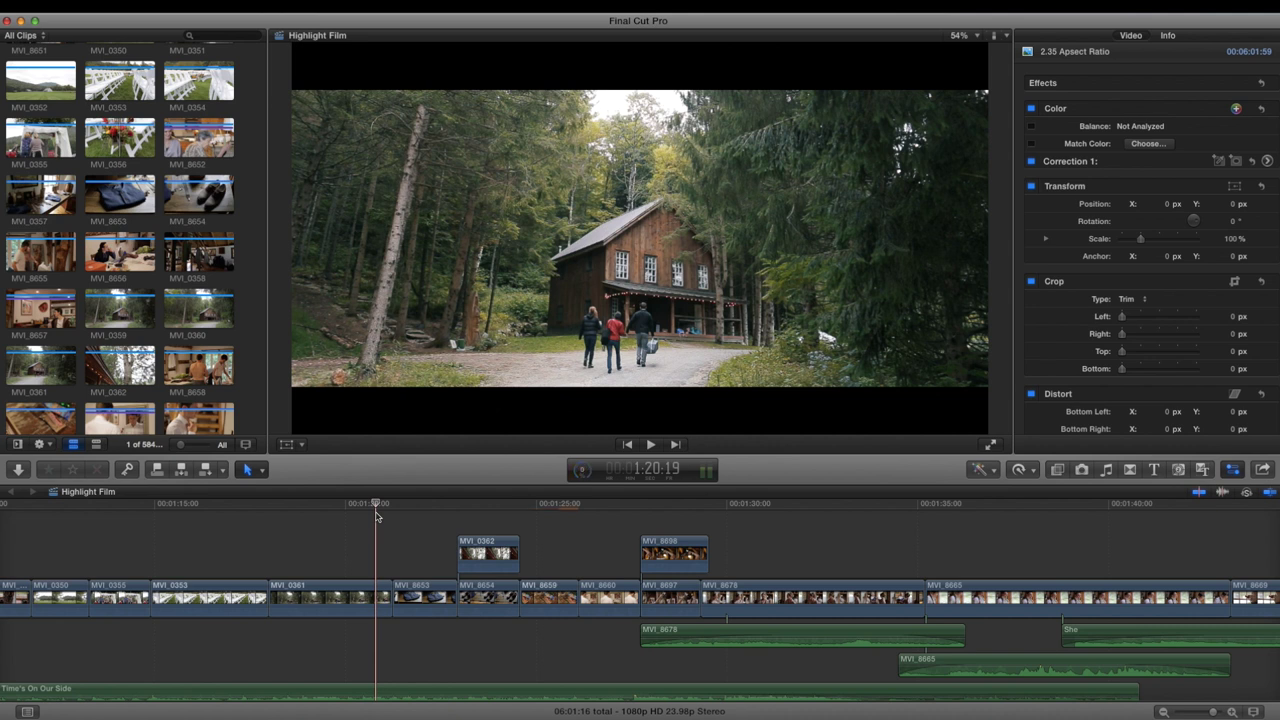
{"action": "key", "text": "space"}
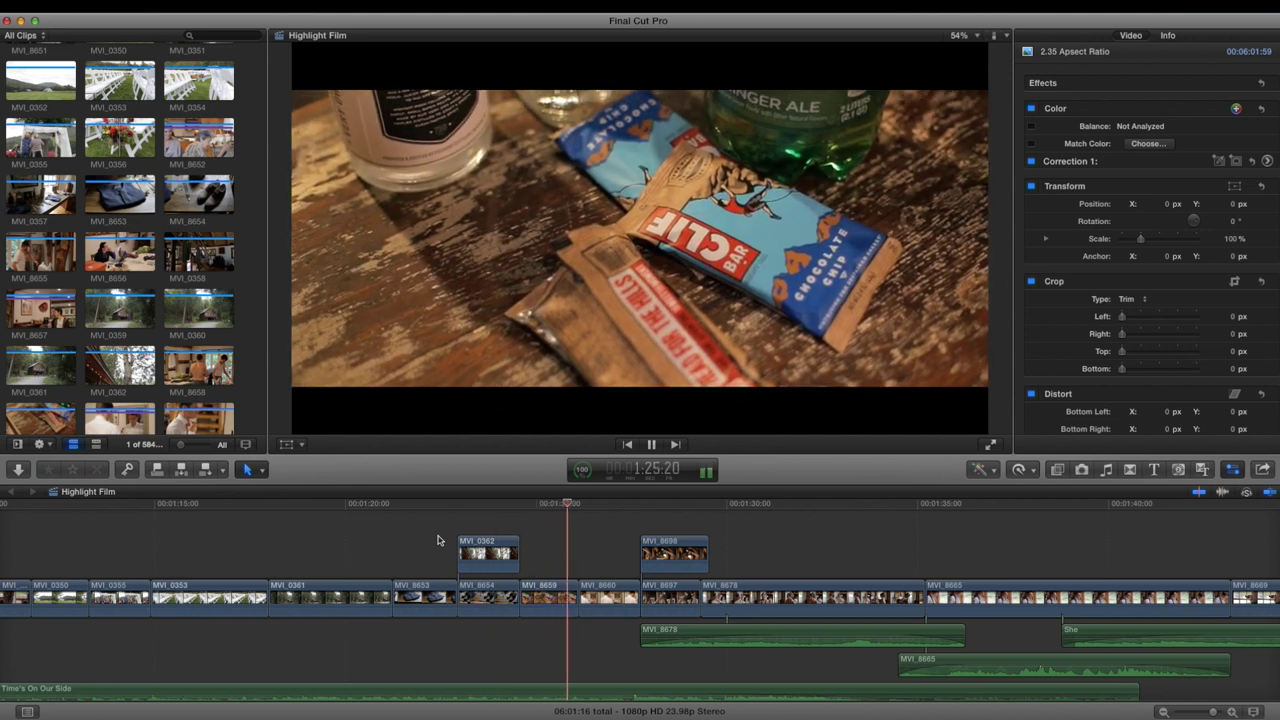
{"action": "left_click_drag", "start_coordinate": [520, 505], "coordinate": [547, 508]}
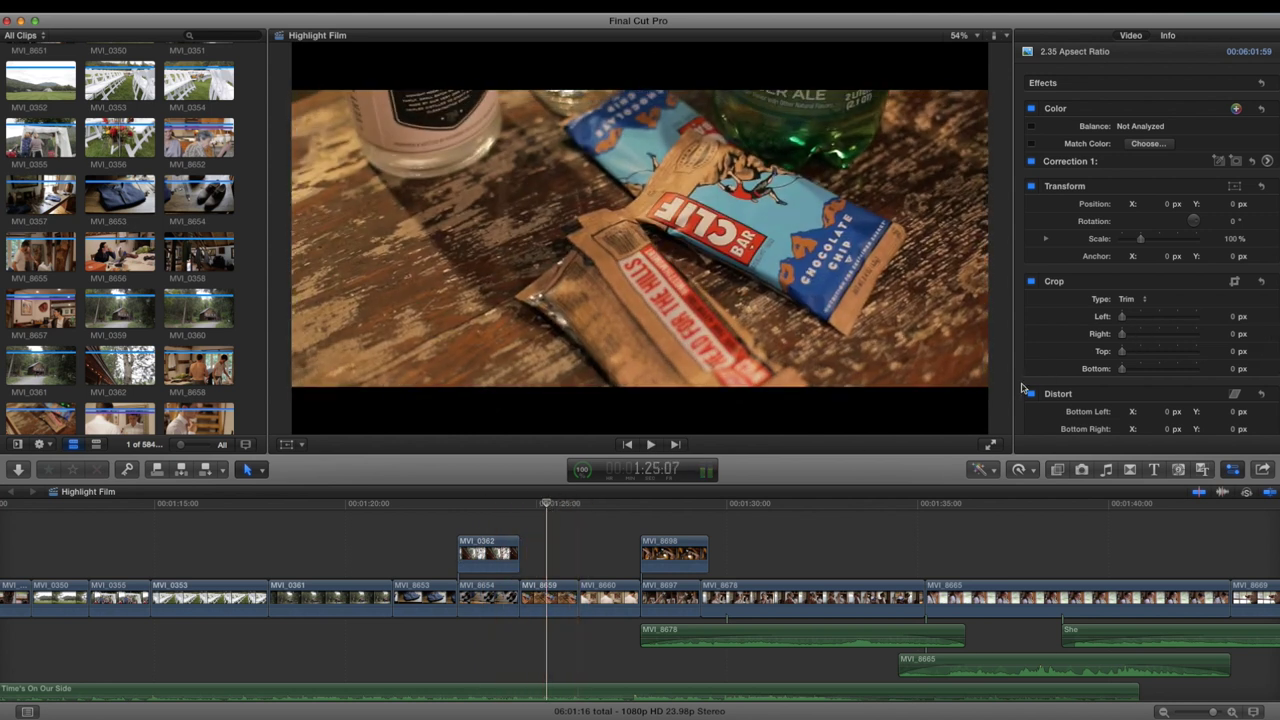
Select the Clif Bar clip MVI_8659 and play the timeline from there into the groom clip MVI_8665.
{"action": "scroll", "coordinate": [1022, 388], "scroll_direction": "down", "scroll_amount": 5}
{"action": "scroll", "coordinate": [1000, 432], "scroll_direction": "down", "scroll_amount": 2}
{"action": "left_click", "coordinate": [550, 598]}
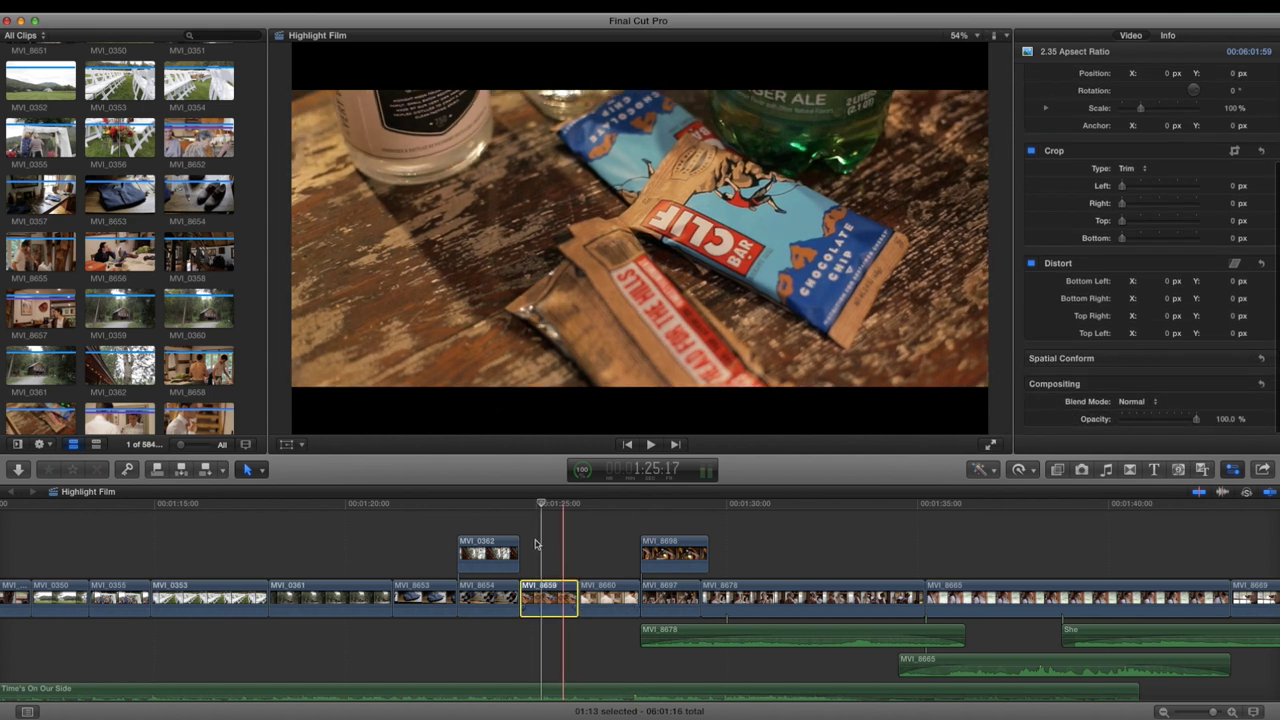
{"action": "key", "text": "space"}
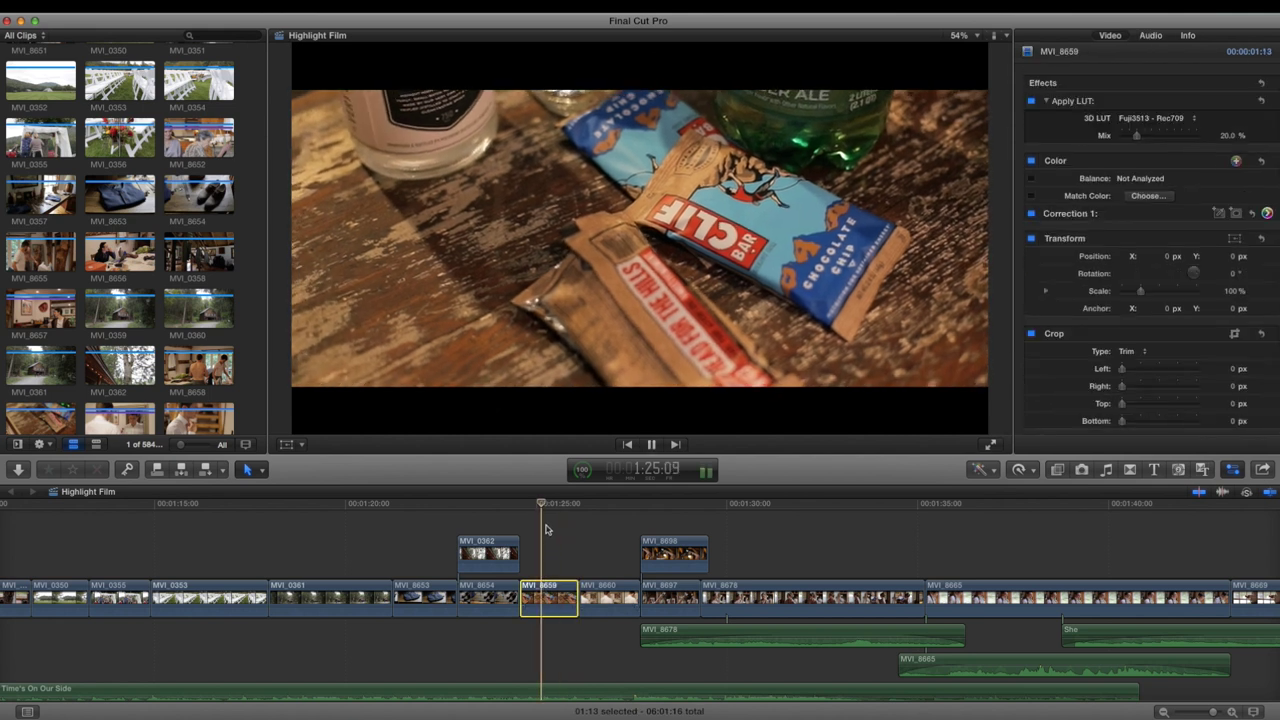
{"action": "scroll", "coordinate": [580, 545], "scroll_direction": "right", "scroll_amount": 4}
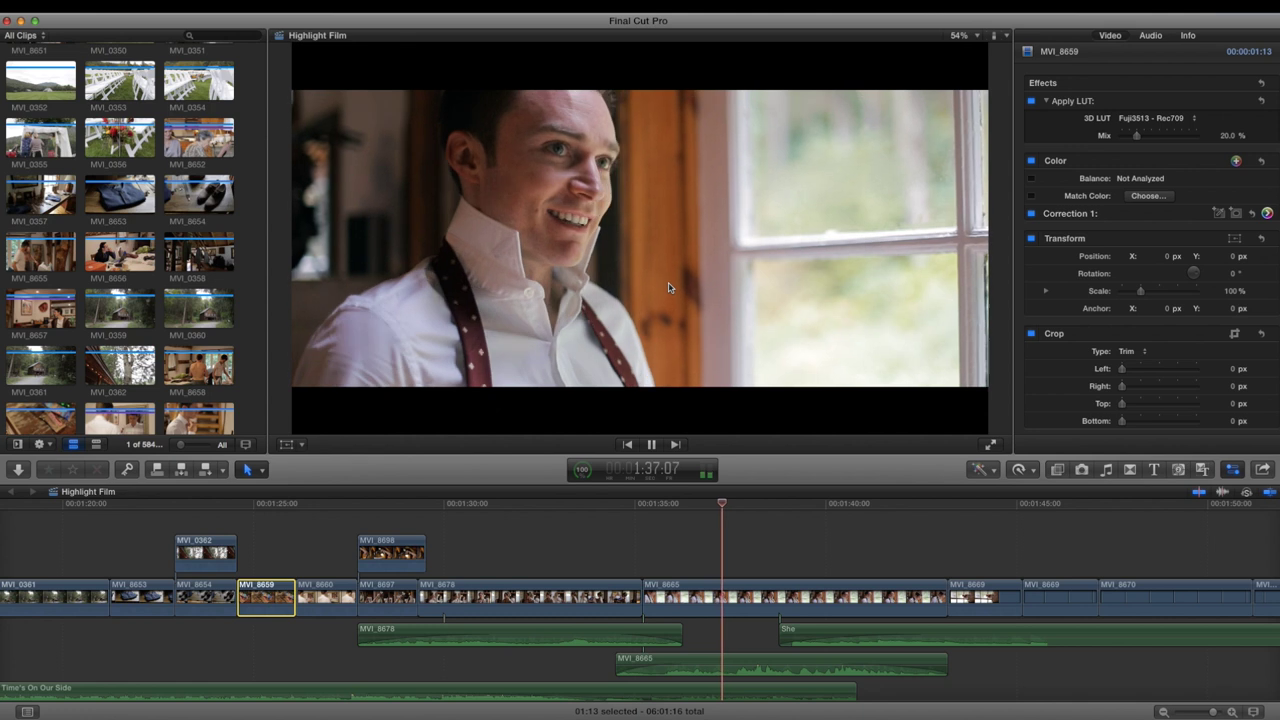
{"action": "key", "text": "space"}
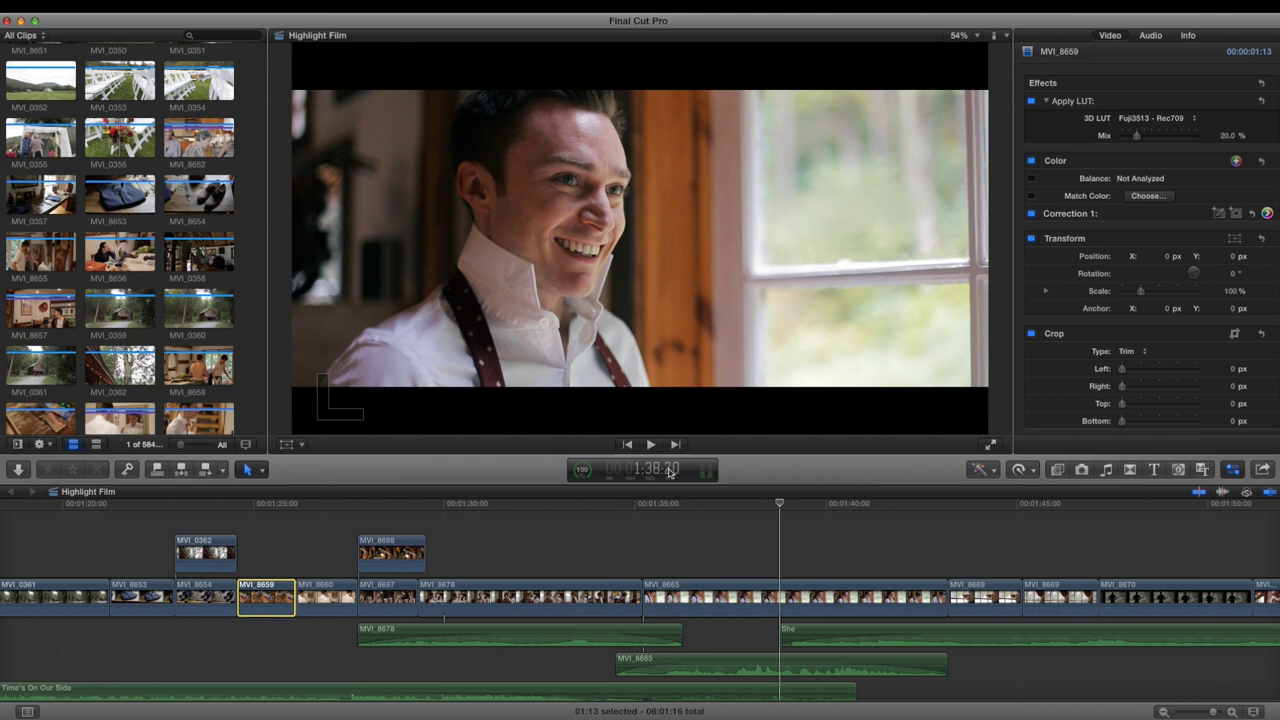
Park the playhead at 1:35:10, select the groom clip MVI_8665 and toggle its Color correction off and on twice.
{"action": "left_click", "coordinate": [642, 509]}
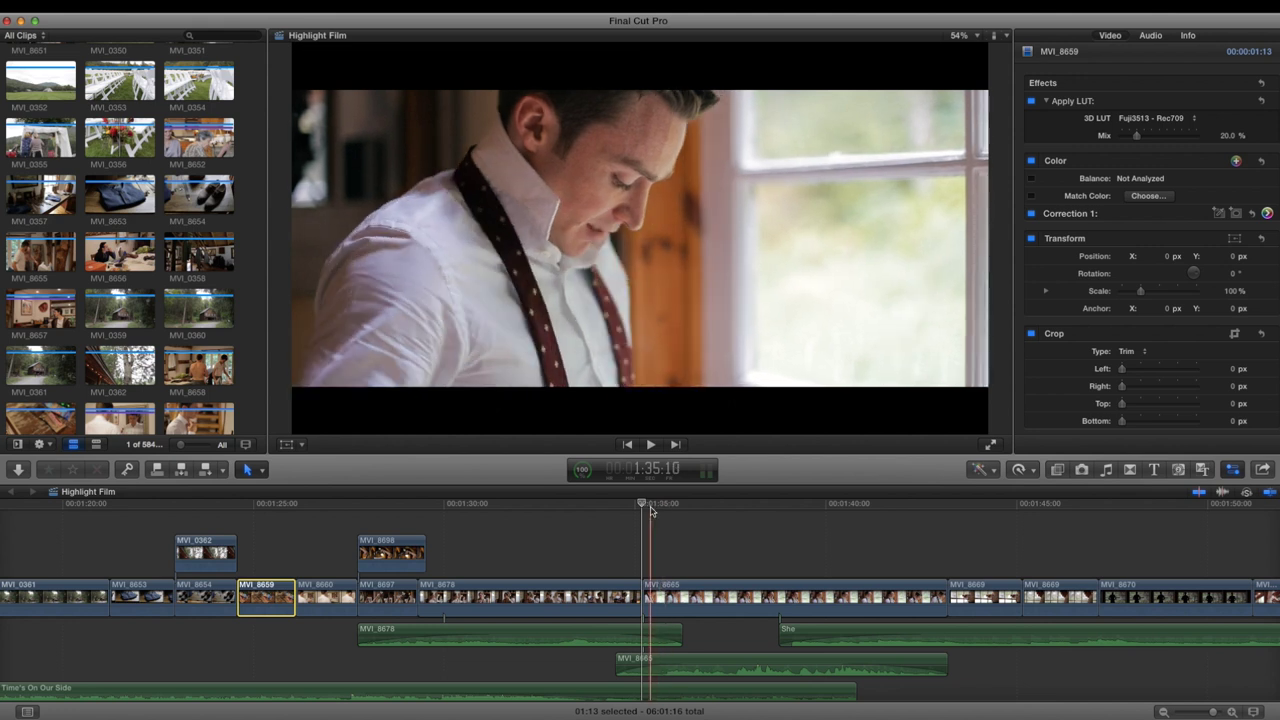
{"action": "scroll", "coordinate": [500, 595], "scroll_direction": "right", "scroll_amount": 5}
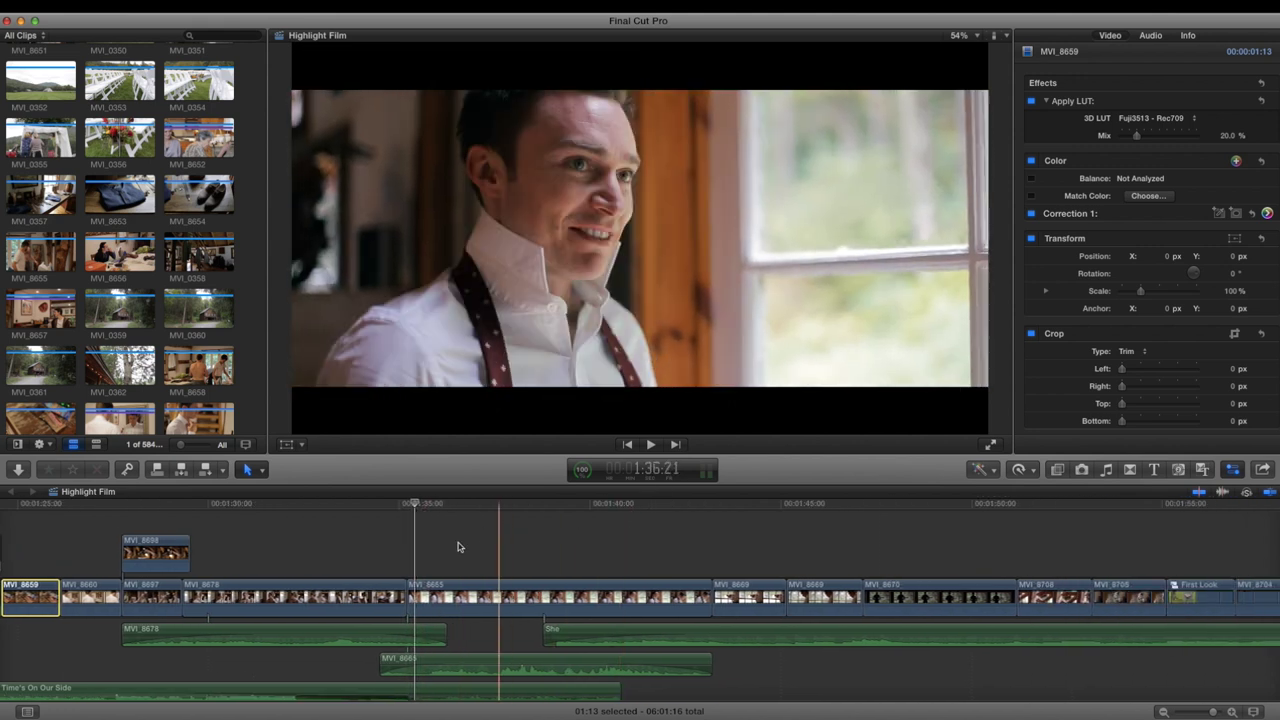
{"action": "left_click", "coordinate": [449, 596]}
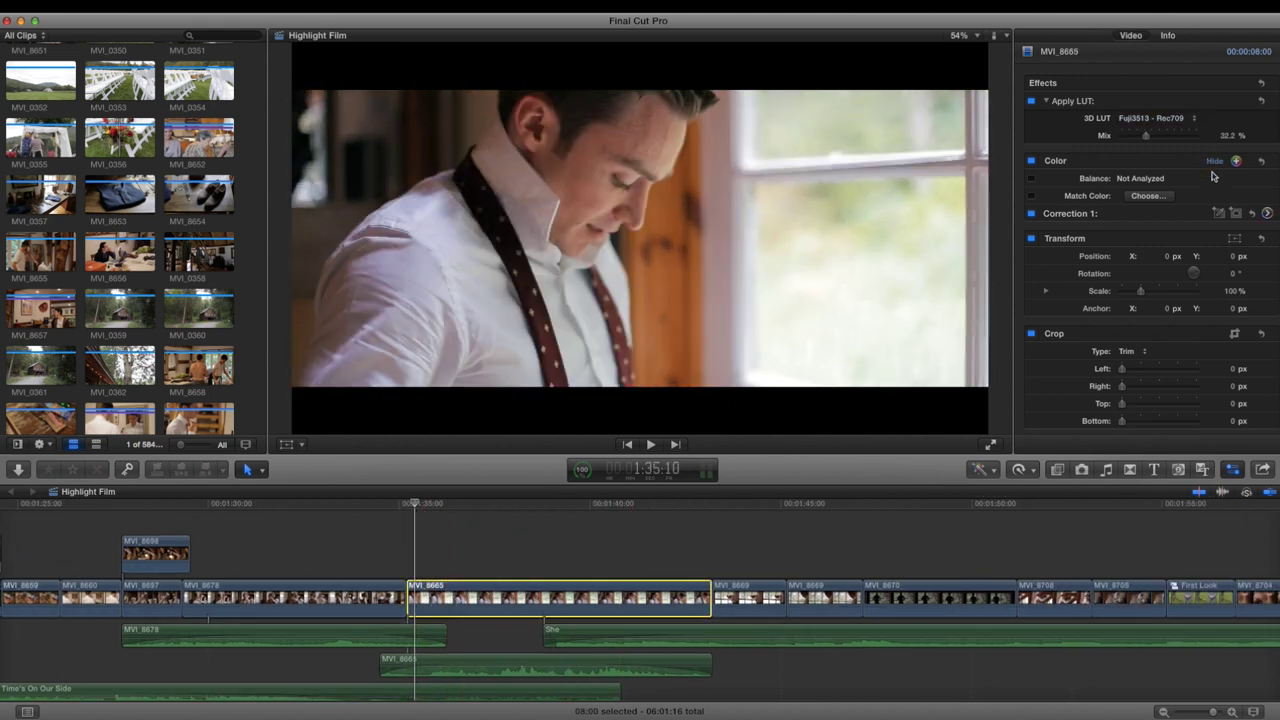
{"action": "left_click", "coordinate": [1031, 161]}
{"action": "left_click", "coordinate": [1031, 161]}
{"action": "left_click", "coordinate": [1031, 161]}
{"action": "left_click", "coordinate": [1031, 161]}
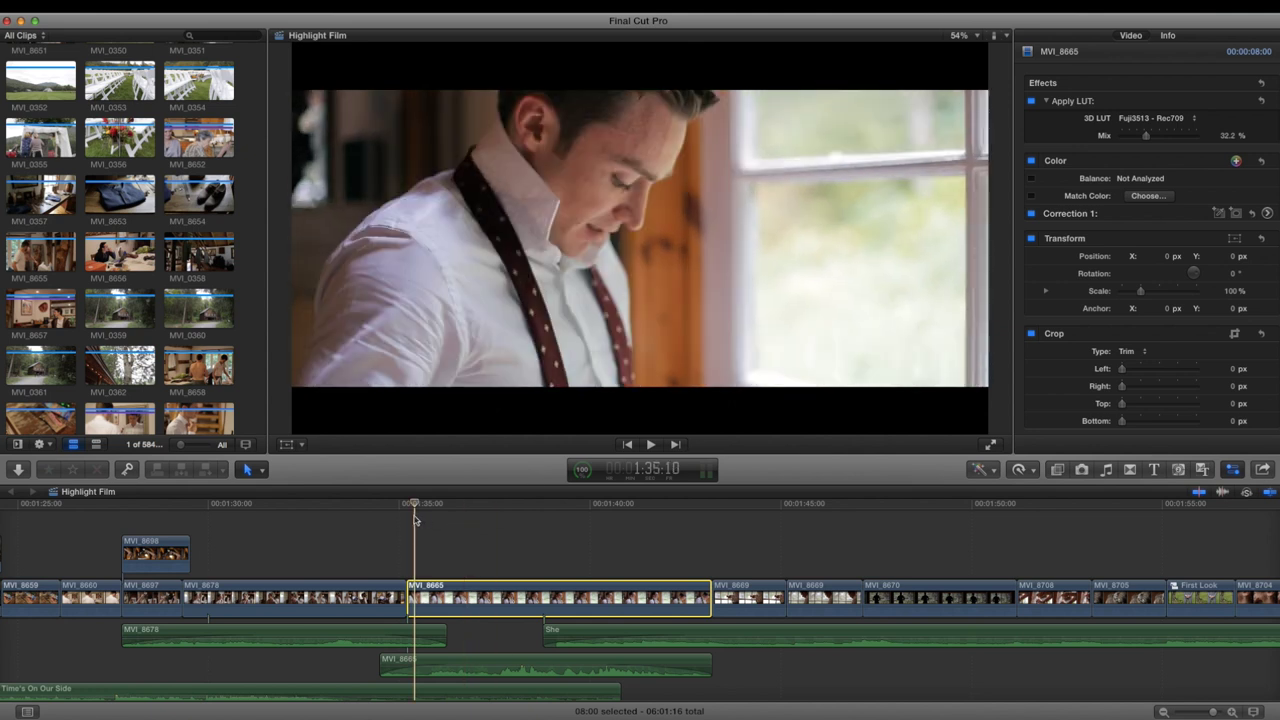
Play the groom clip MVI_8665, then replay it from 1:36:06 through to the window silhouette clip MVI_8670.
{"action": "key", "text": "space"}
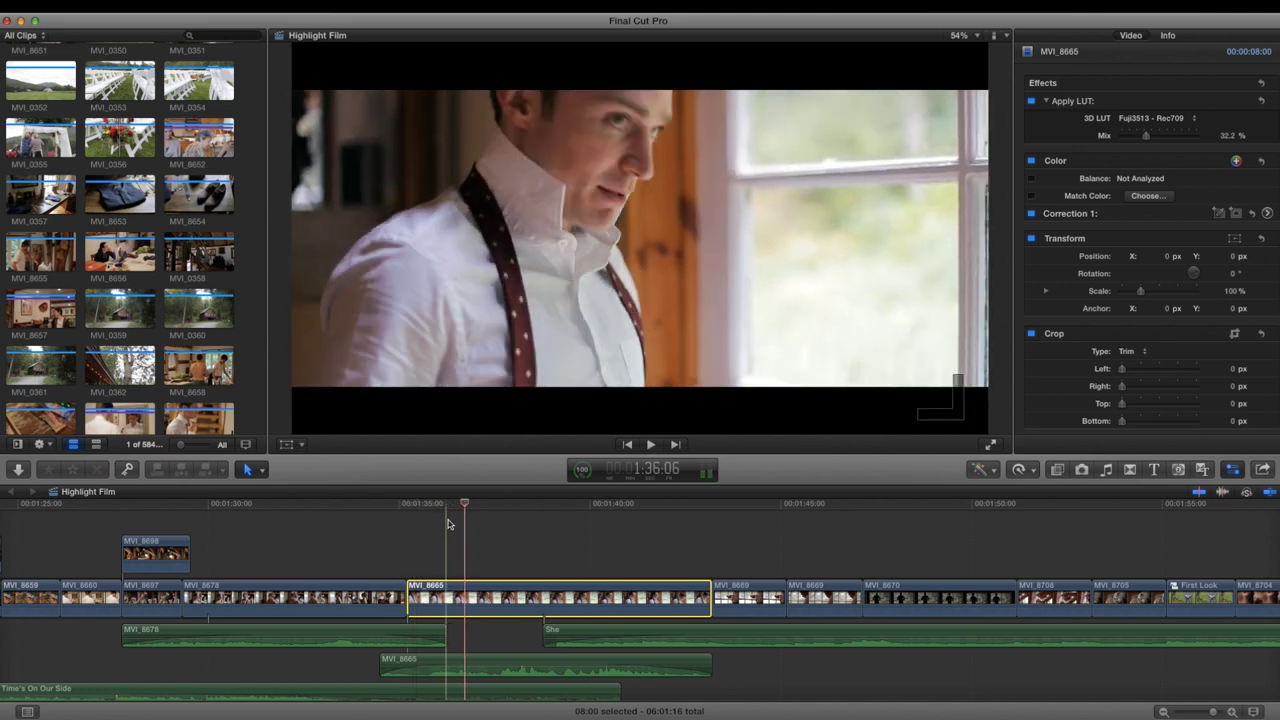
{"action": "left_click", "coordinate": [447, 508]}
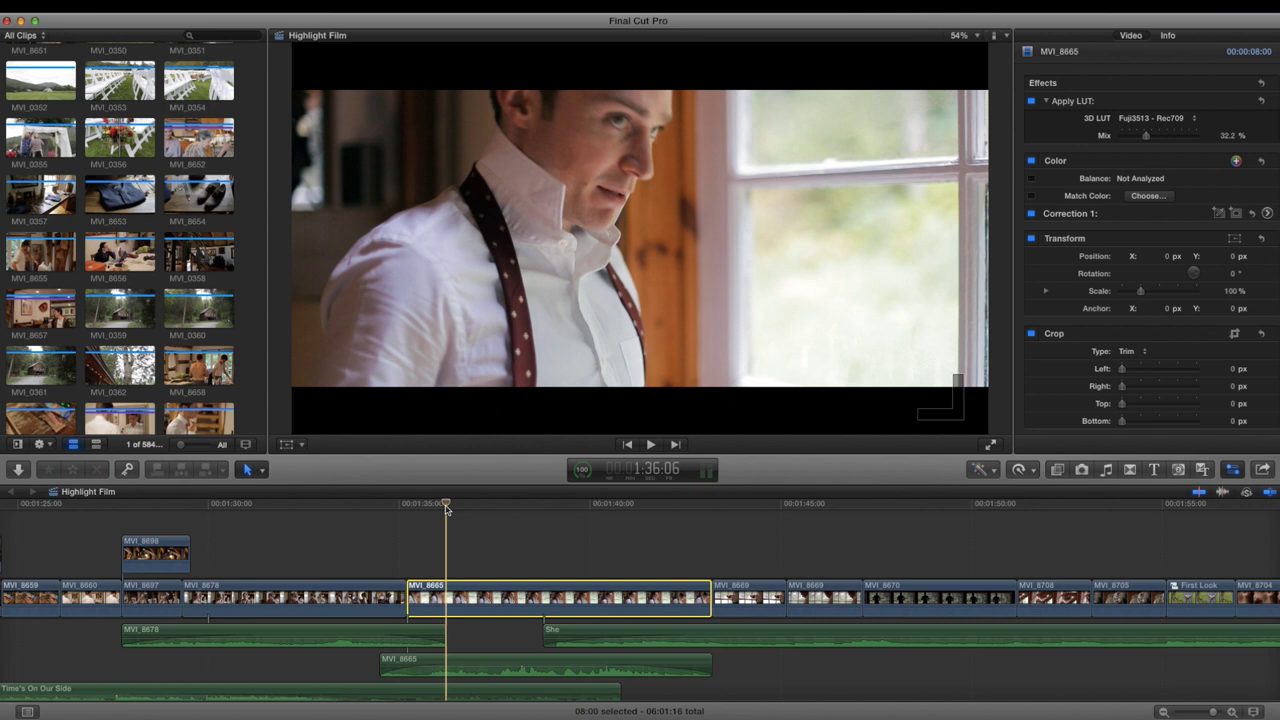
{"action": "scroll", "coordinate": [462, 525], "scroll_direction": "right", "scroll_amount": 3}
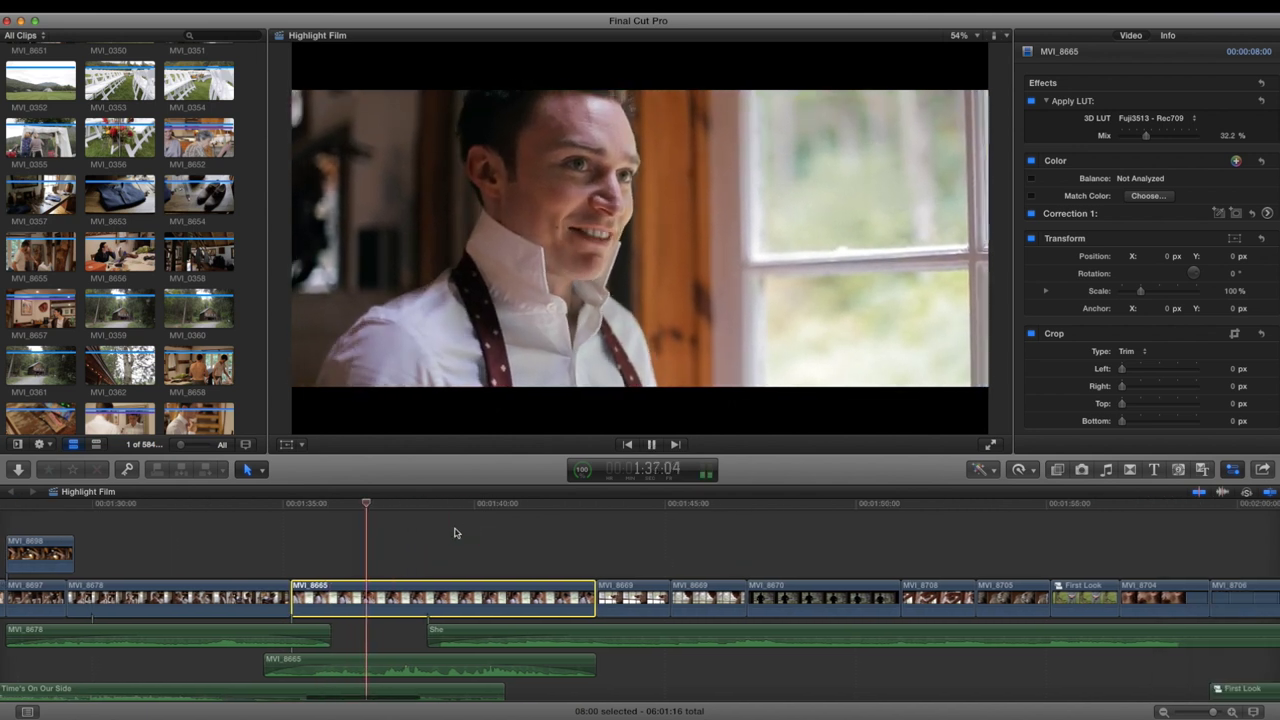
{"action": "scroll", "coordinate": [431, 535], "scroll_direction": "right", "scroll_amount": 2}
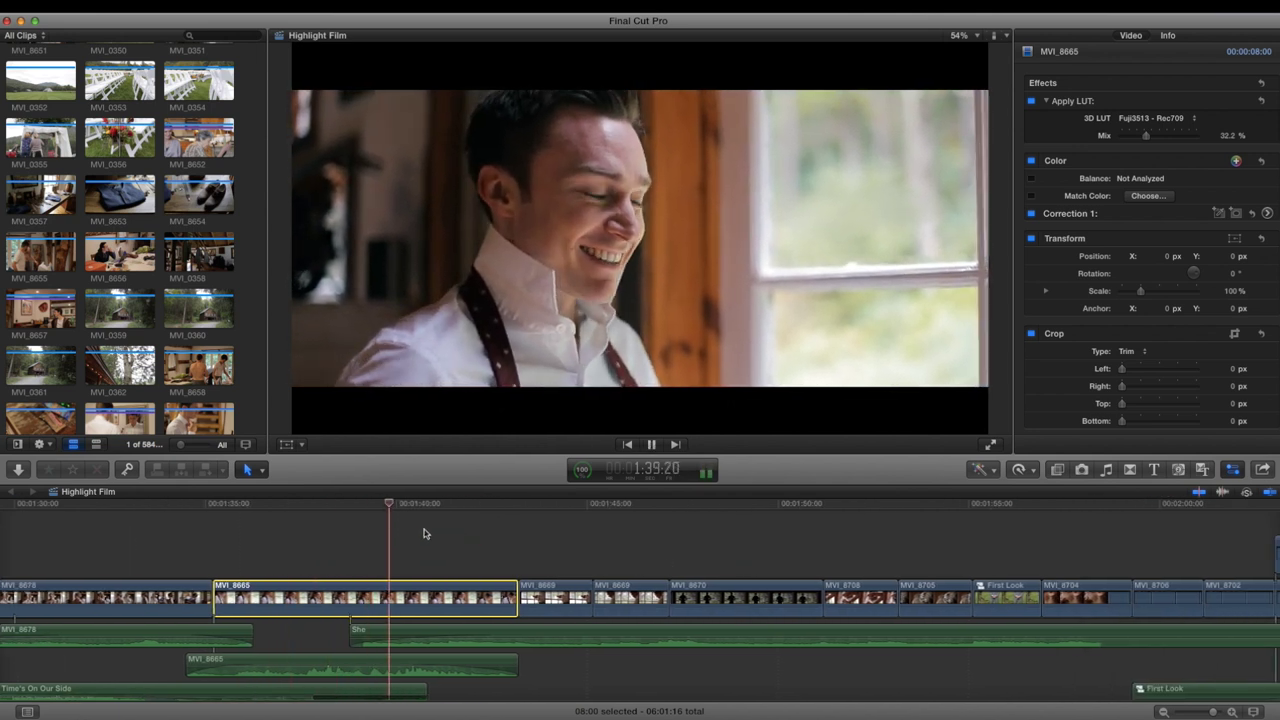
{"action": "scroll", "coordinate": [432, 535], "scroll_direction": "right", "scroll_amount": 2}
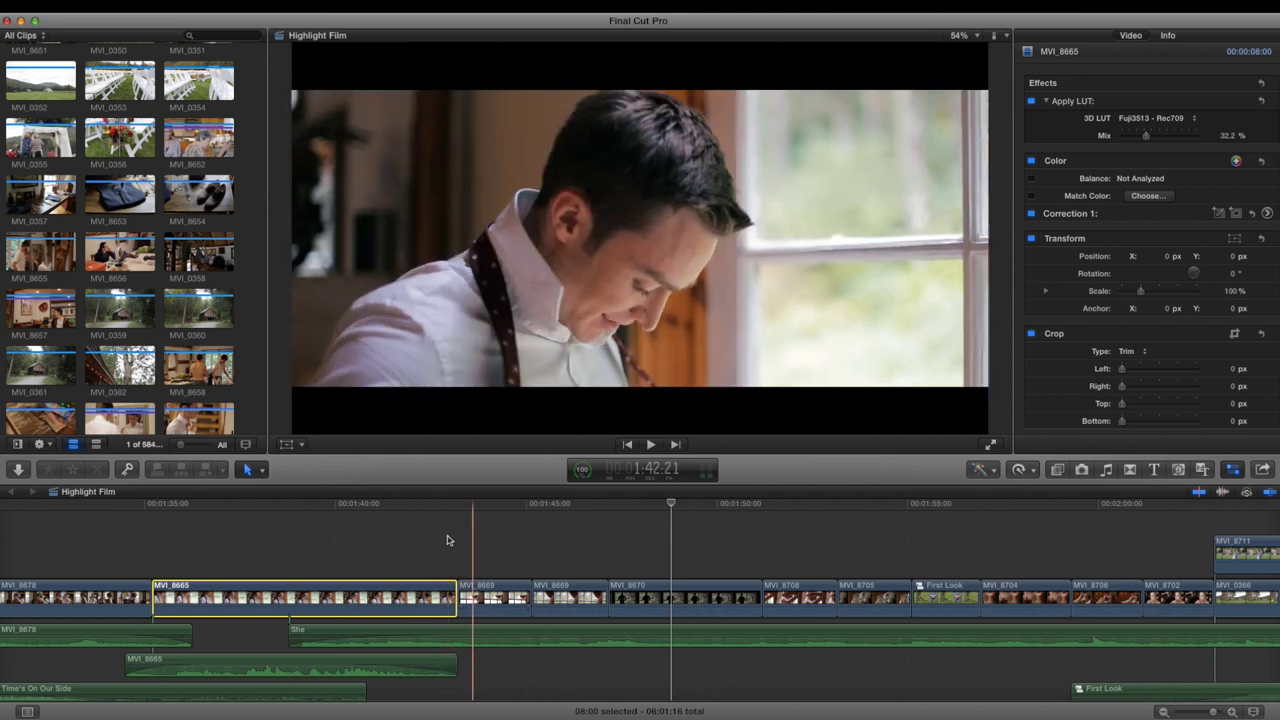
Play from 1:41:23 through the silhouette clip MVI_8670 into the dress close-up MVI_8708.
{"action": "left_click", "coordinate": [410, 506]}
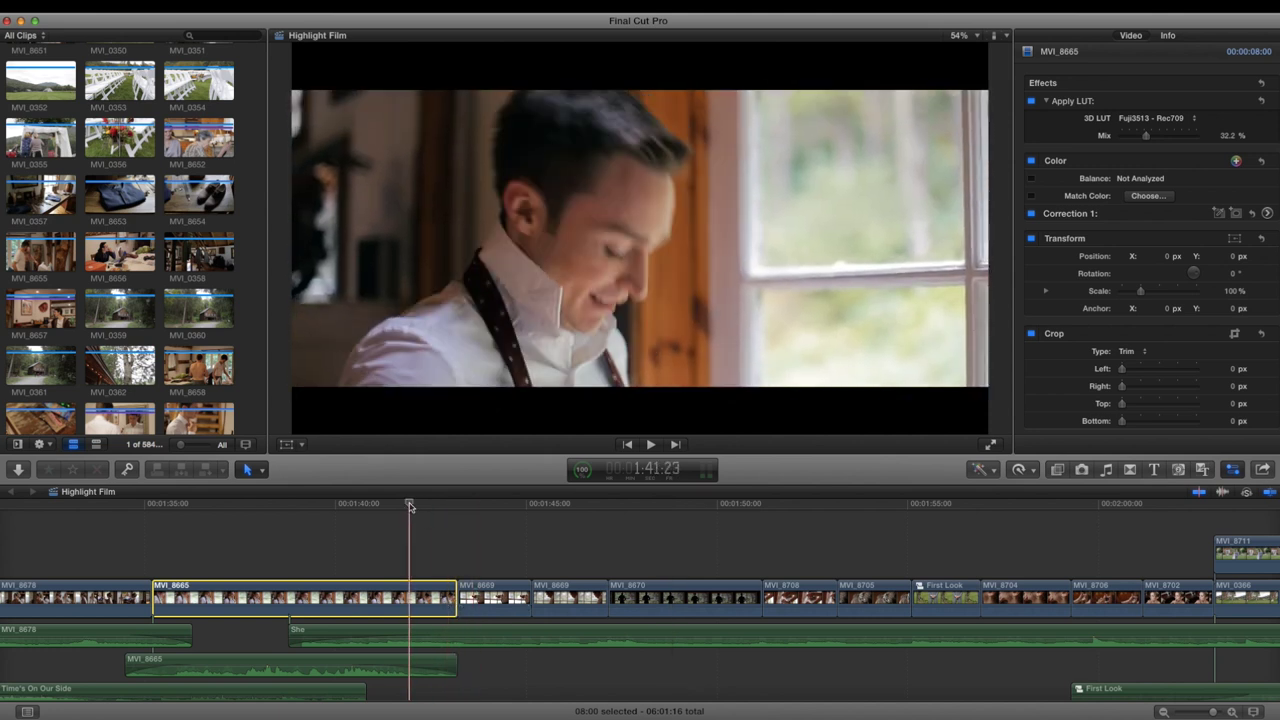
{"action": "key", "text": "space"}
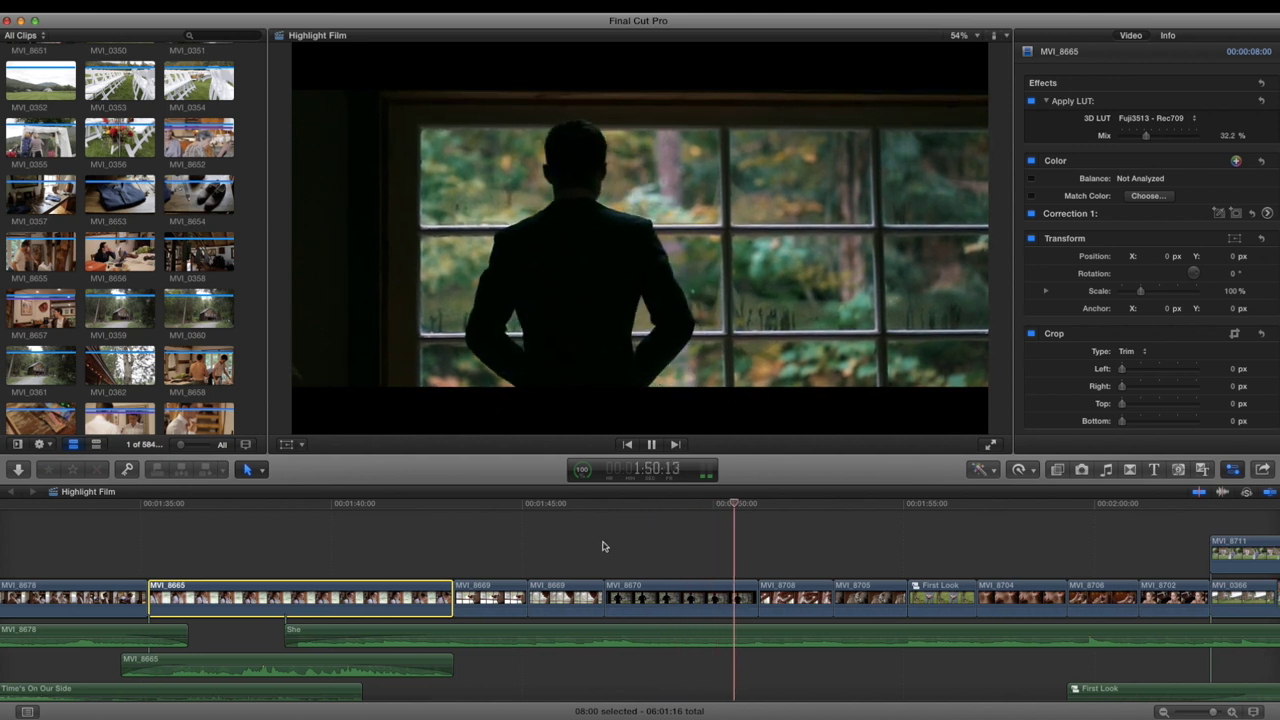
{"action": "scroll", "coordinate": [604, 545], "scroll_direction": "right", "scroll_amount": 3}
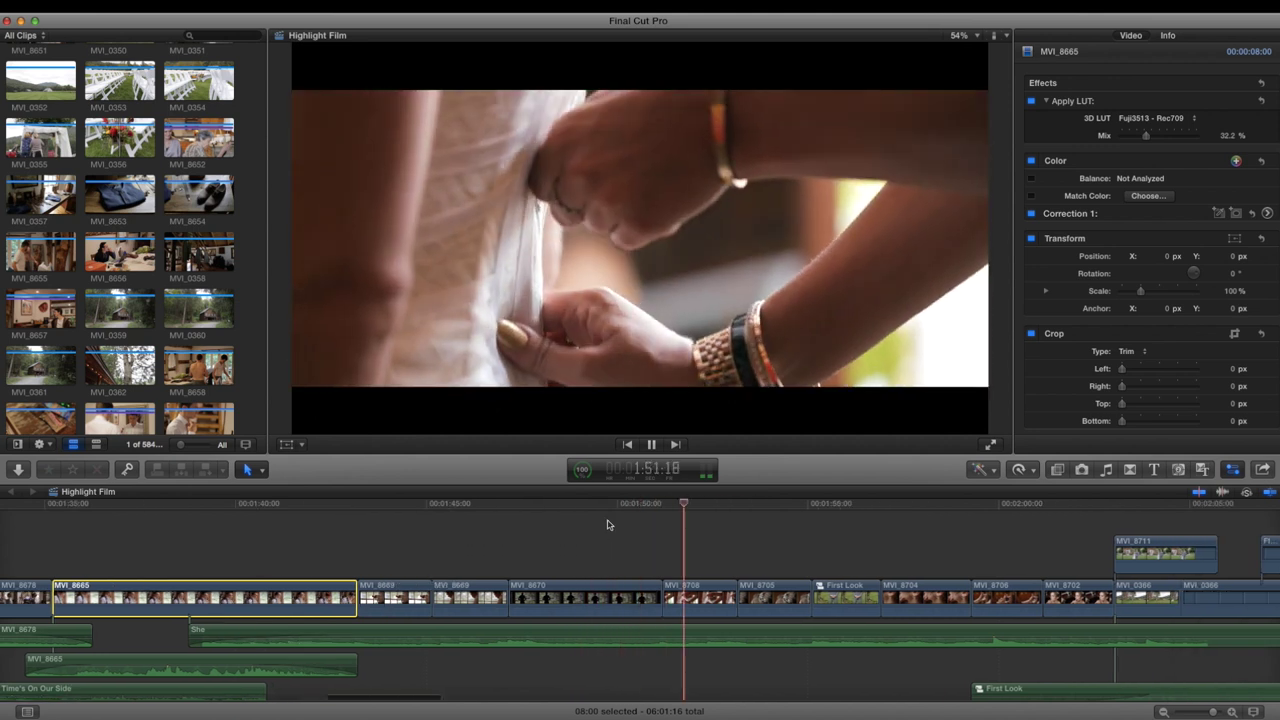
{"action": "scroll", "coordinate": [590, 545], "scroll_direction": "right", "scroll_amount": 3}
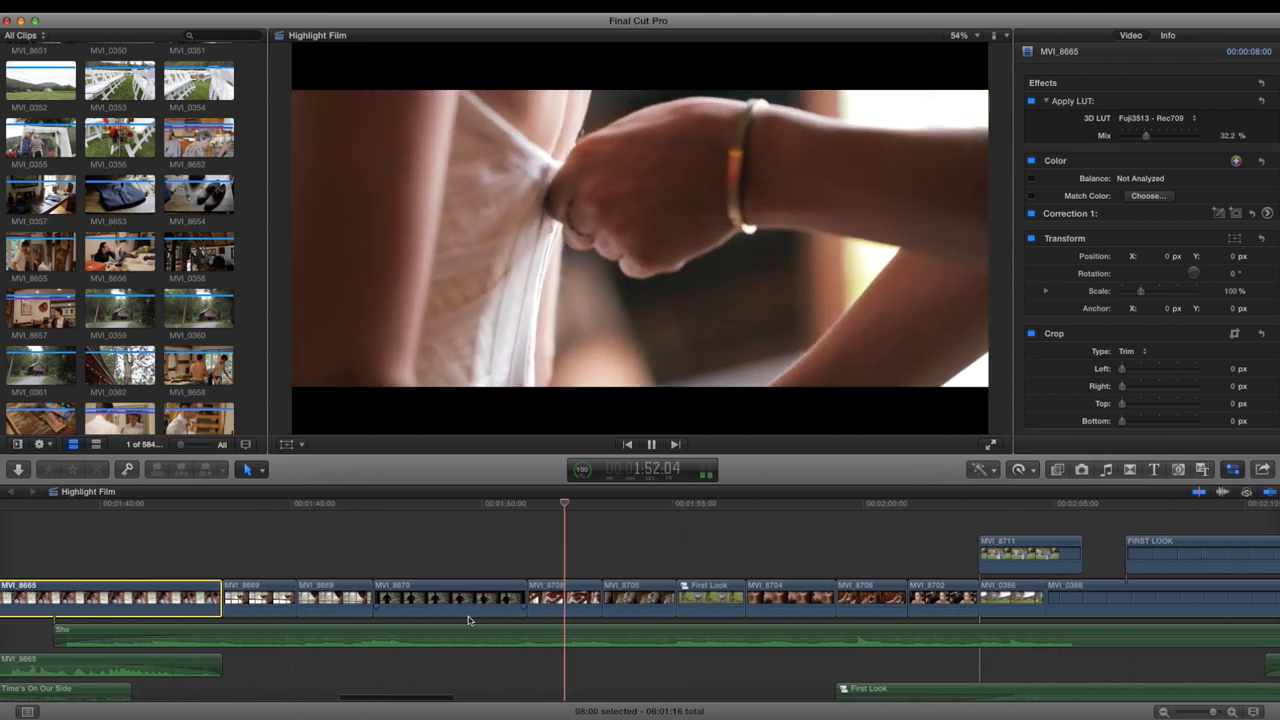
{"action": "key", "text": "space"}
Replay from 1:49:16 the cuts from the silhouette clip through the dress close-up to the hairpiece clip MVI_8705 and beyond.
{"action": "left_click", "coordinate": [468, 505]}
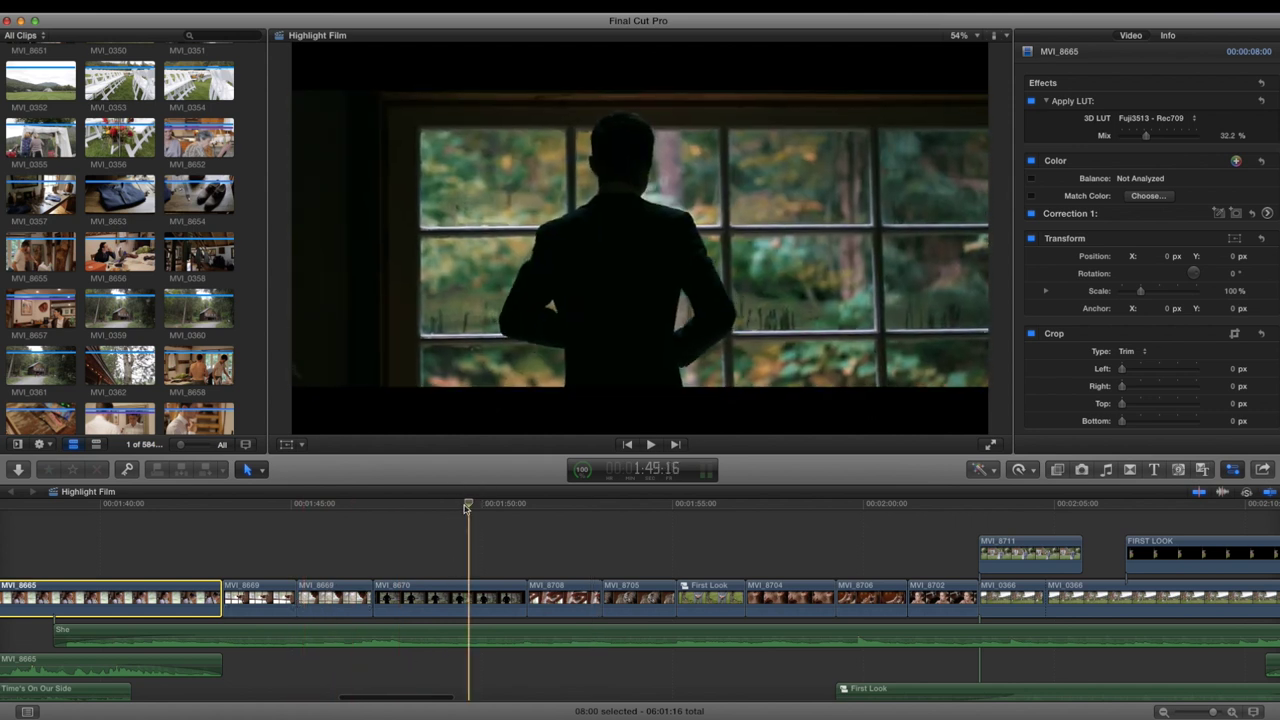
{"action": "key", "text": "space"}
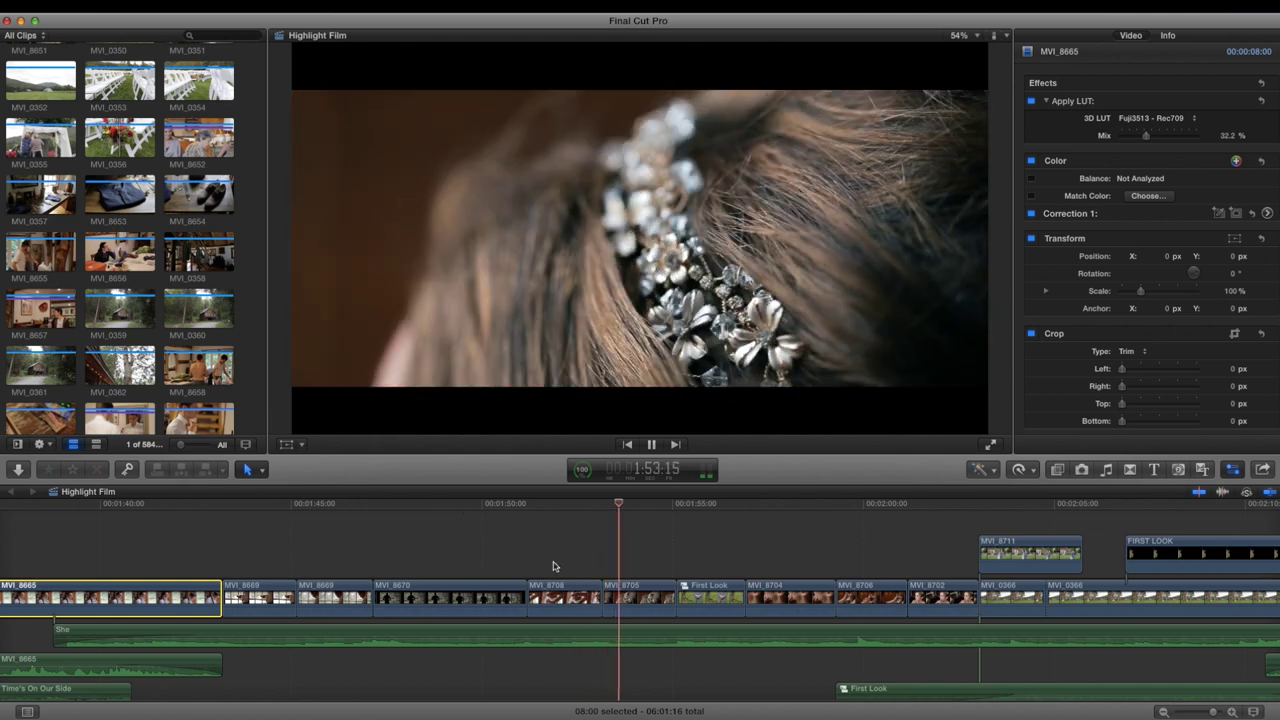
{"action": "key", "text": "space"}
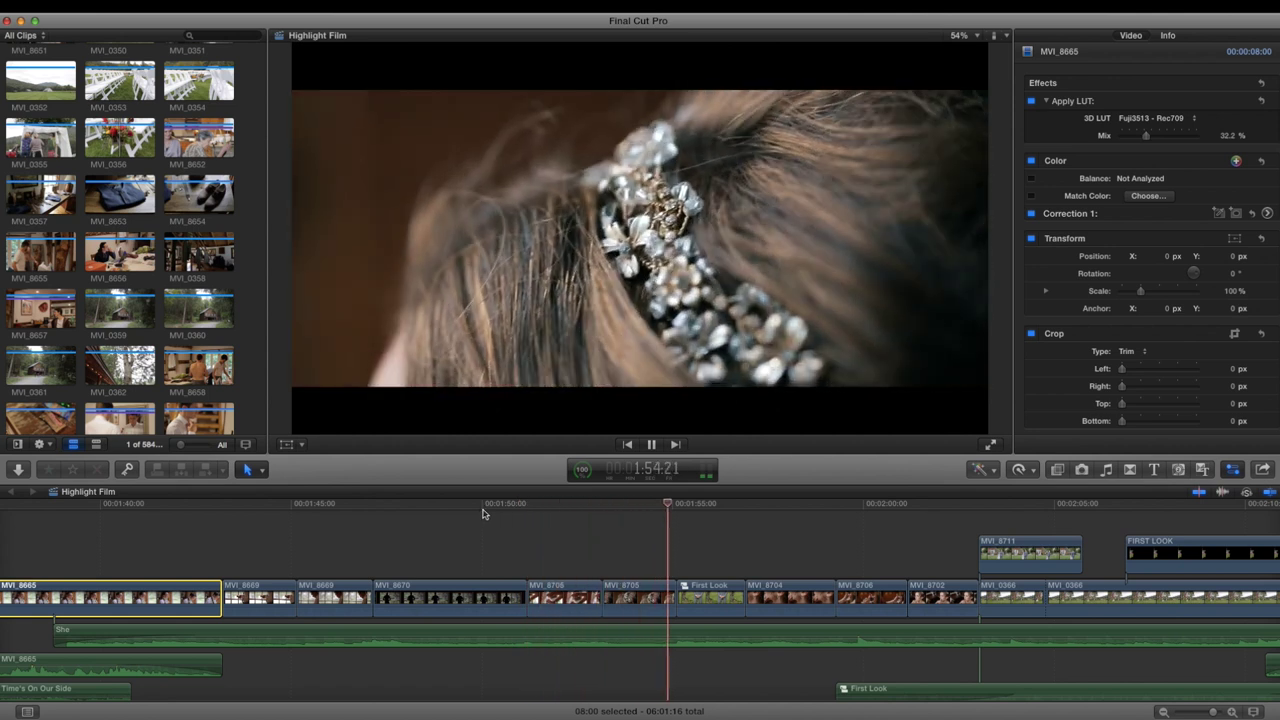
{"action": "key", "text": "space"}
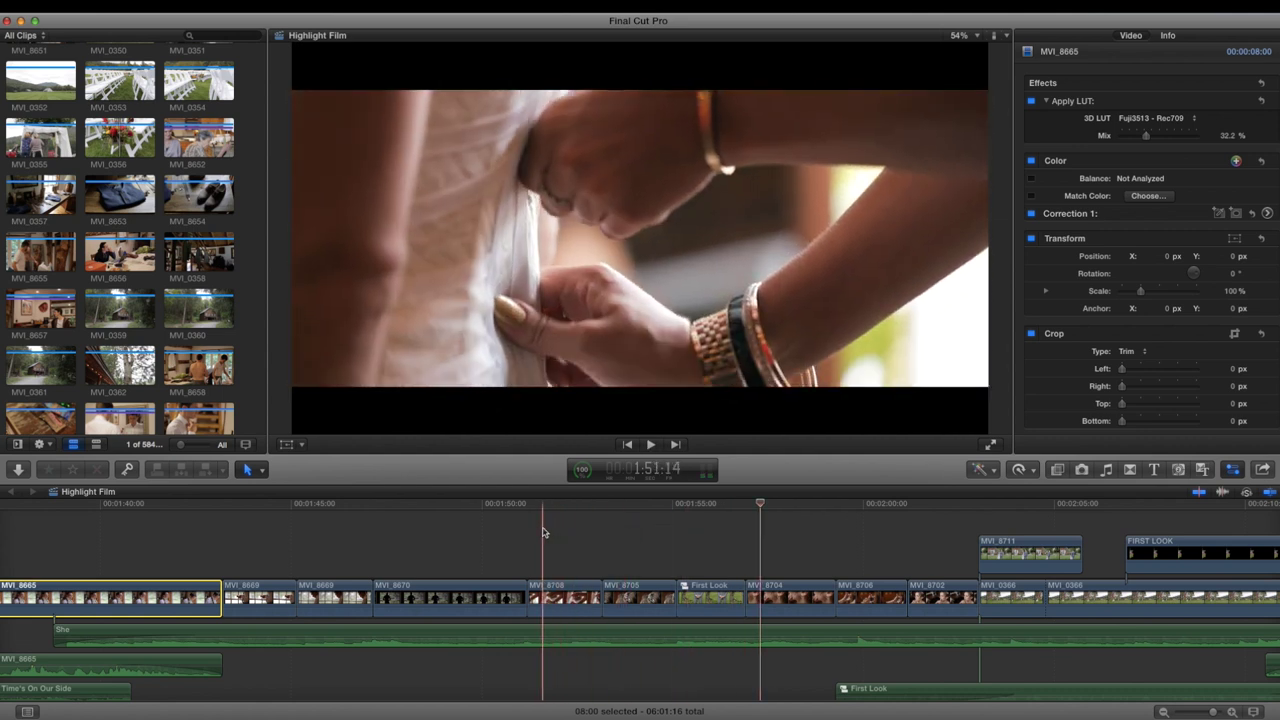
Play from 1:51:14 into the FIRST LOOK title, then park the playhead at 2:03:23 within the overlay clip MVI_8711.
{"action": "key", "text": "space"}
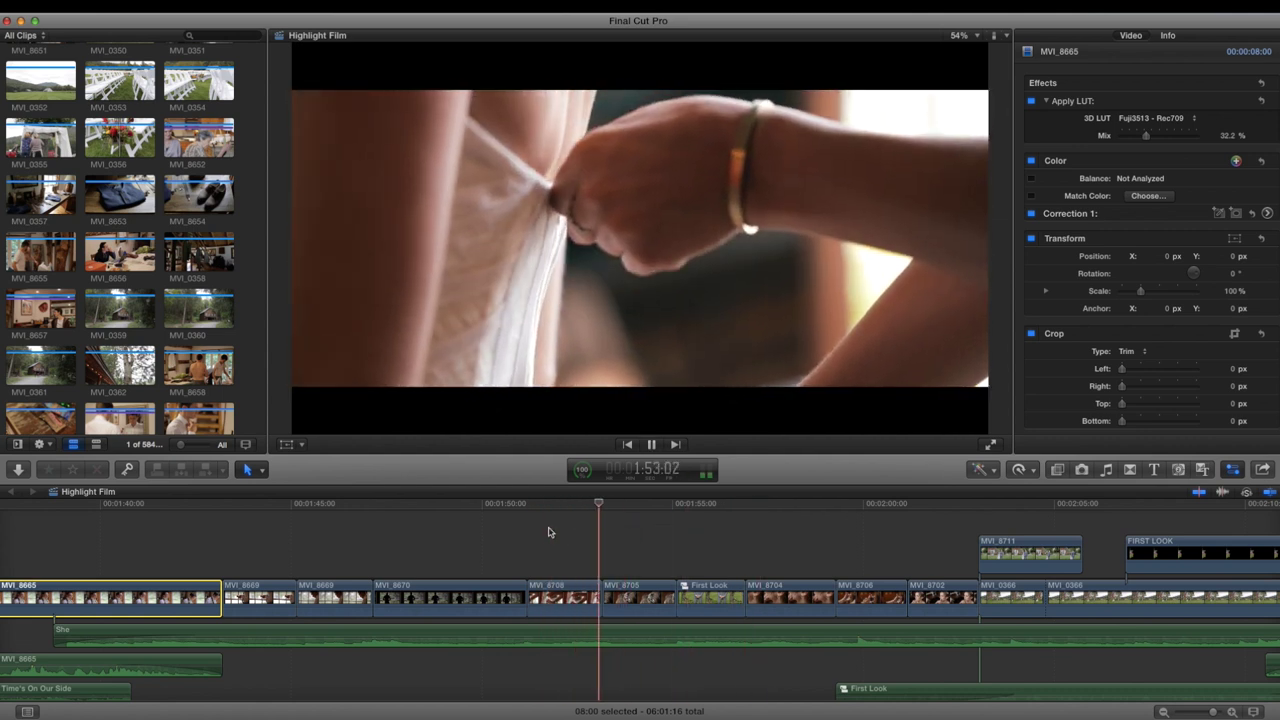
{"action": "scroll", "coordinate": [590, 547], "scroll_direction": "right", "scroll_amount": 3}
{"action": "scroll", "coordinate": [590, 547], "scroll_direction": "right", "scroll_amount": 2}
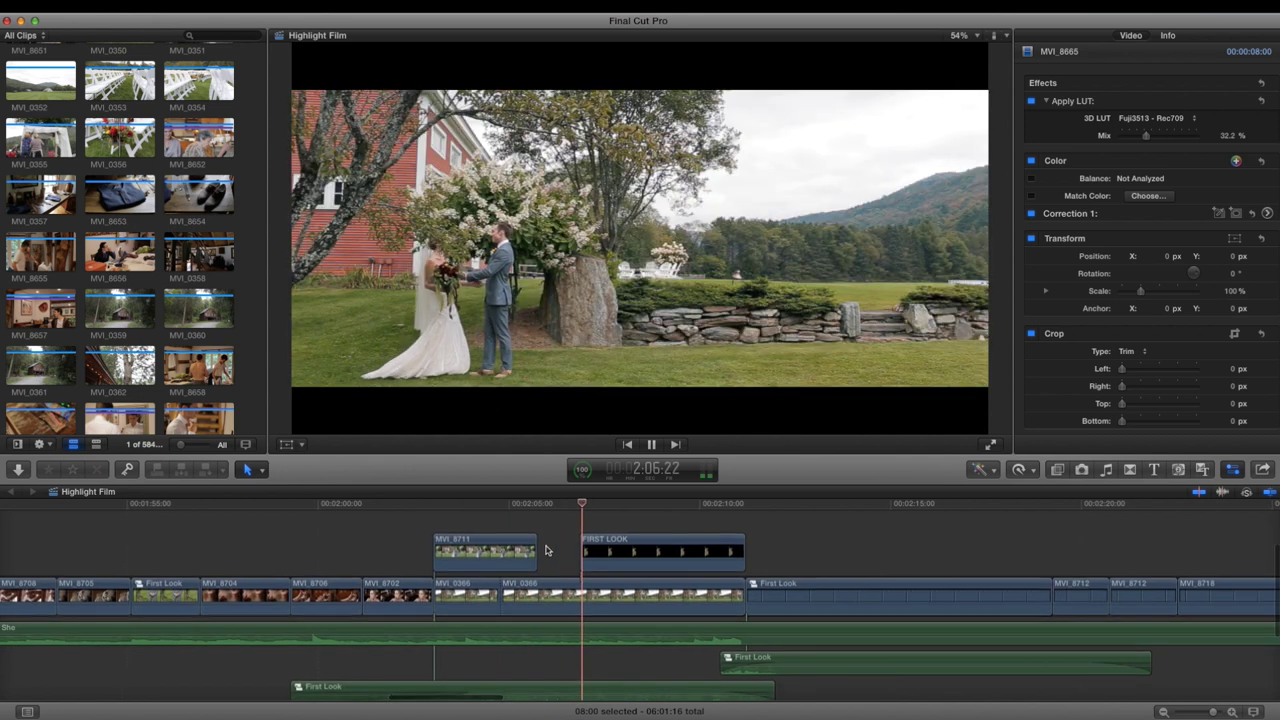
{"action": "key", "text": "space"}
{"action": "scroll", "coordinate": [557, 549], "scroll_direction": "right", "scroll_amount": 3}
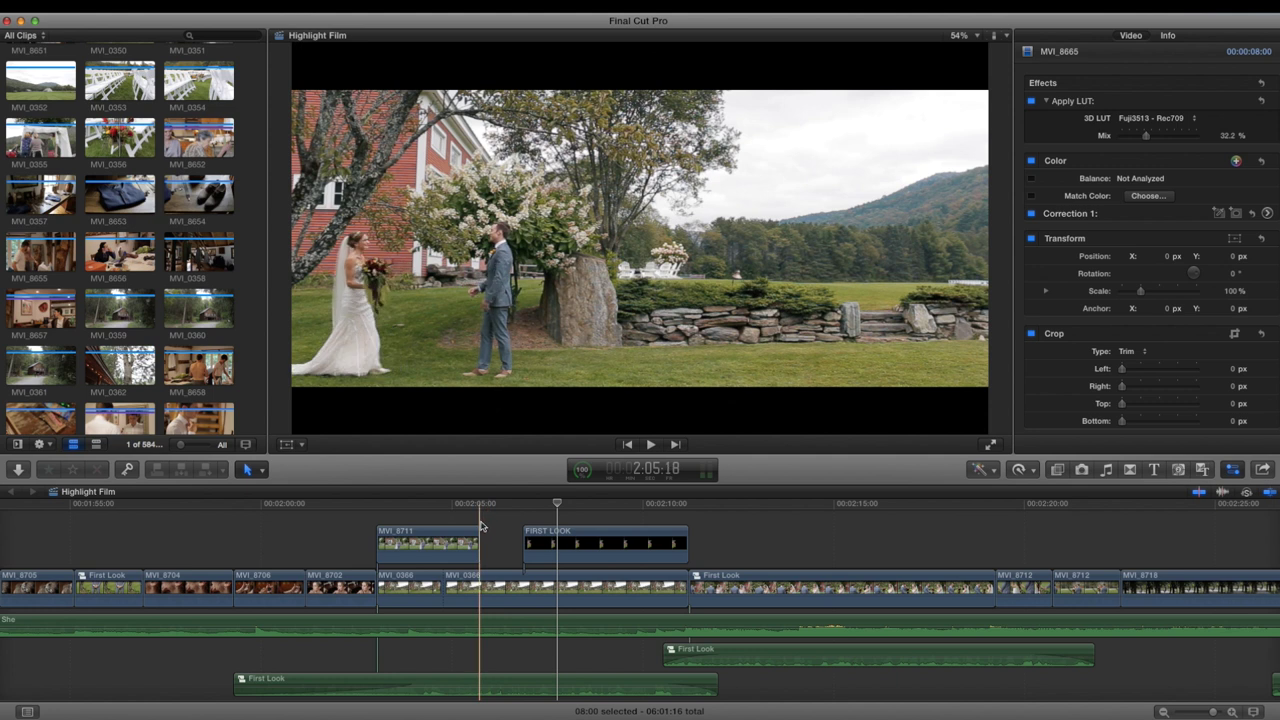
{"action": "left_click", "coordinate": [412, 506]}
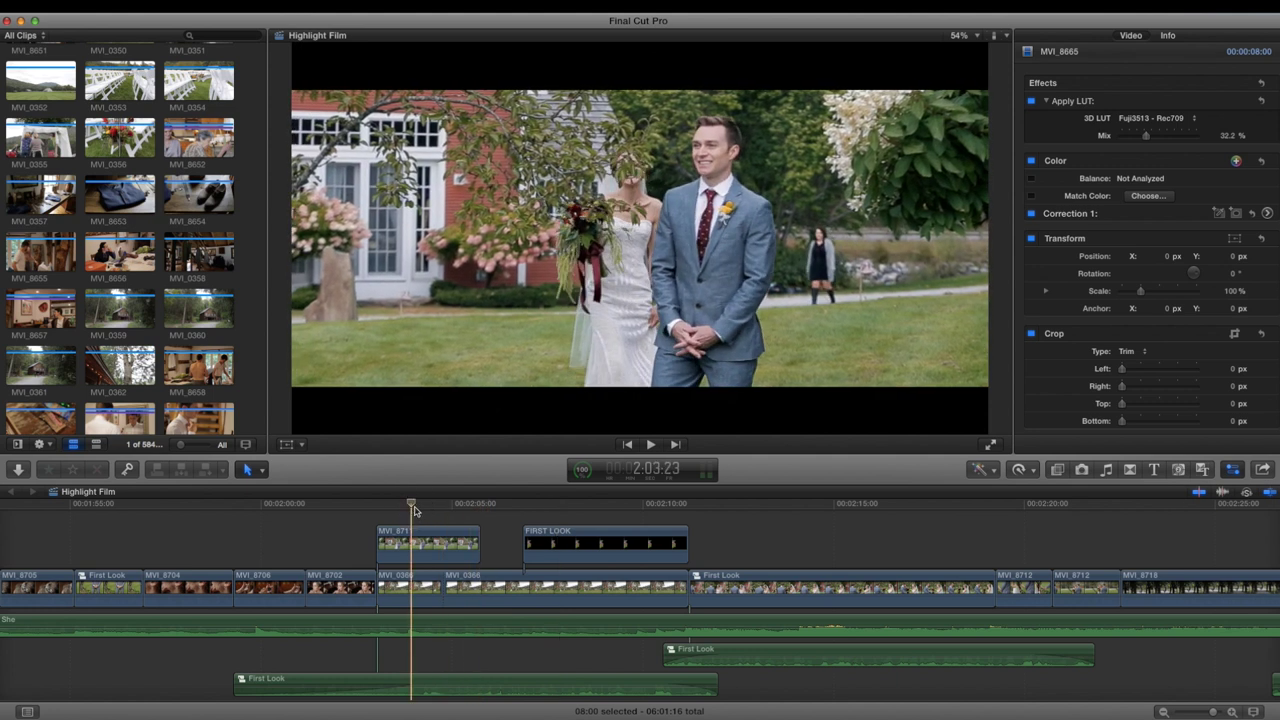
Find and skim the source clip MVI_8711 among the event clips, then play the timeline into the FIRST LOOK title.
{"action": "scroll", "coordinate": [107, 335], "scroll_direction": "down", "scroll_amount": 10}
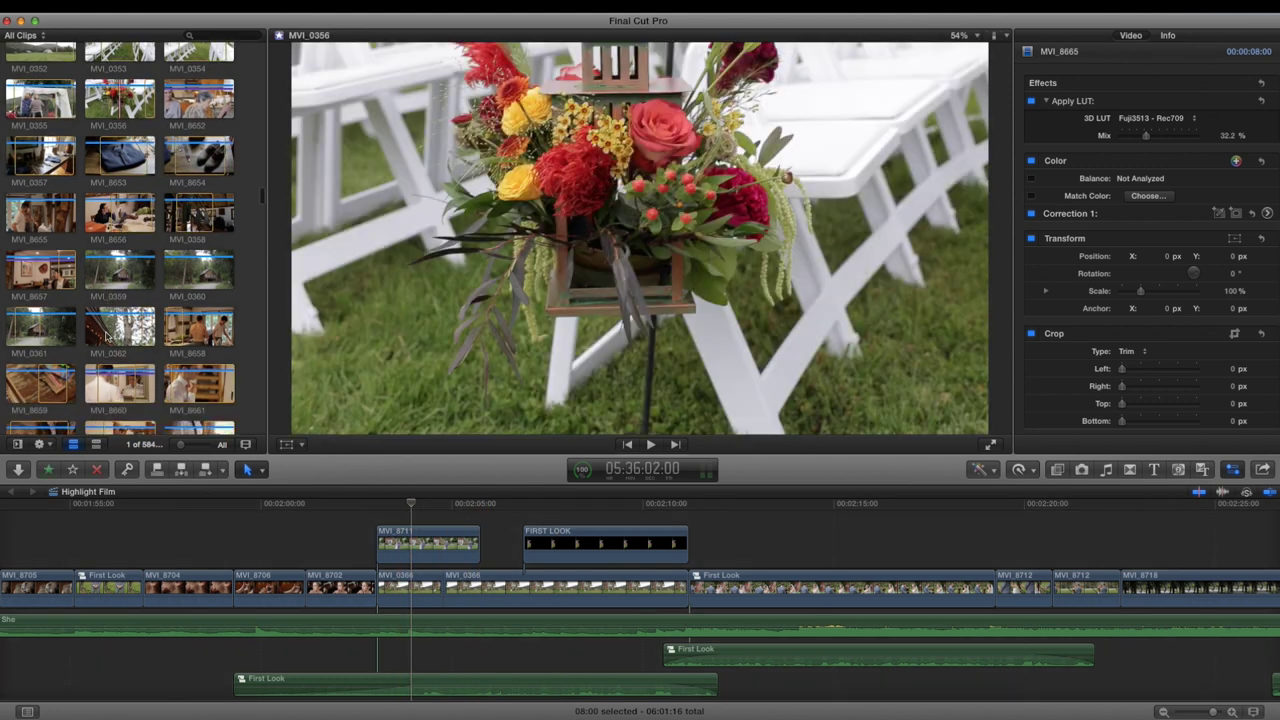
{"action": "scroll", "coordinate": [107, 335], "scroll_direction": "down", "scroll_amount": 5}
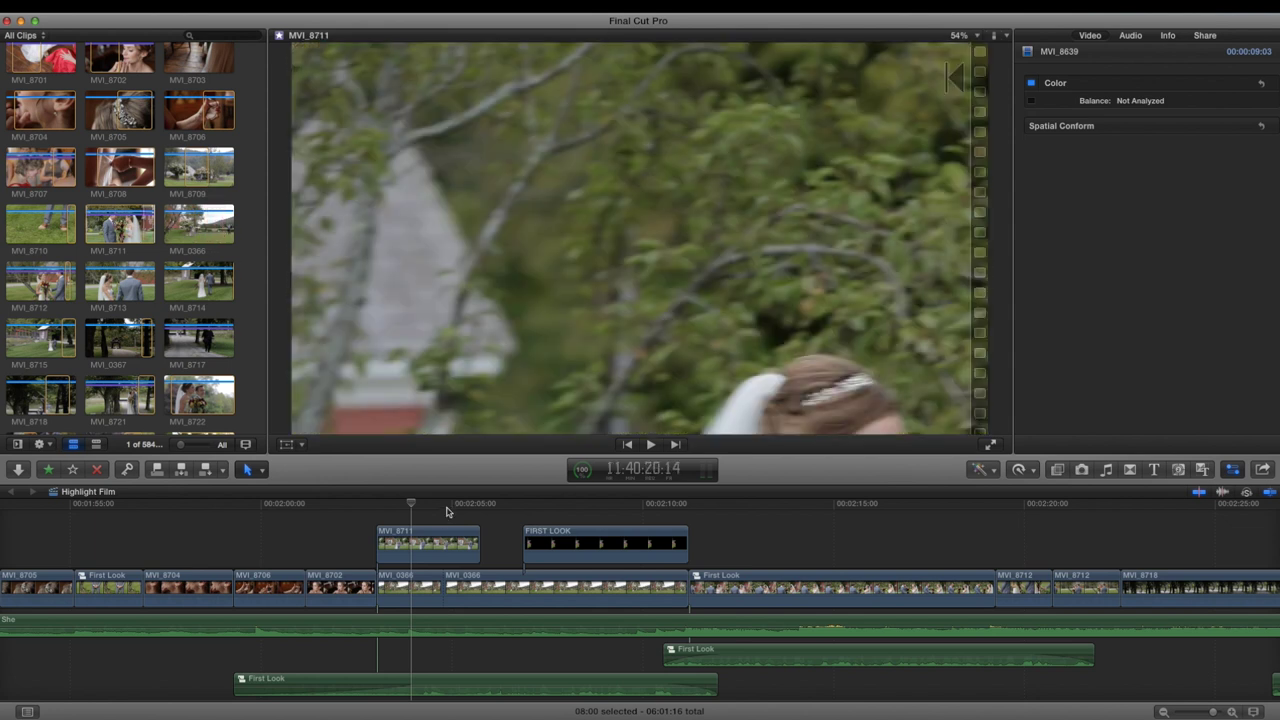
{"action": "key", "text": "space"}
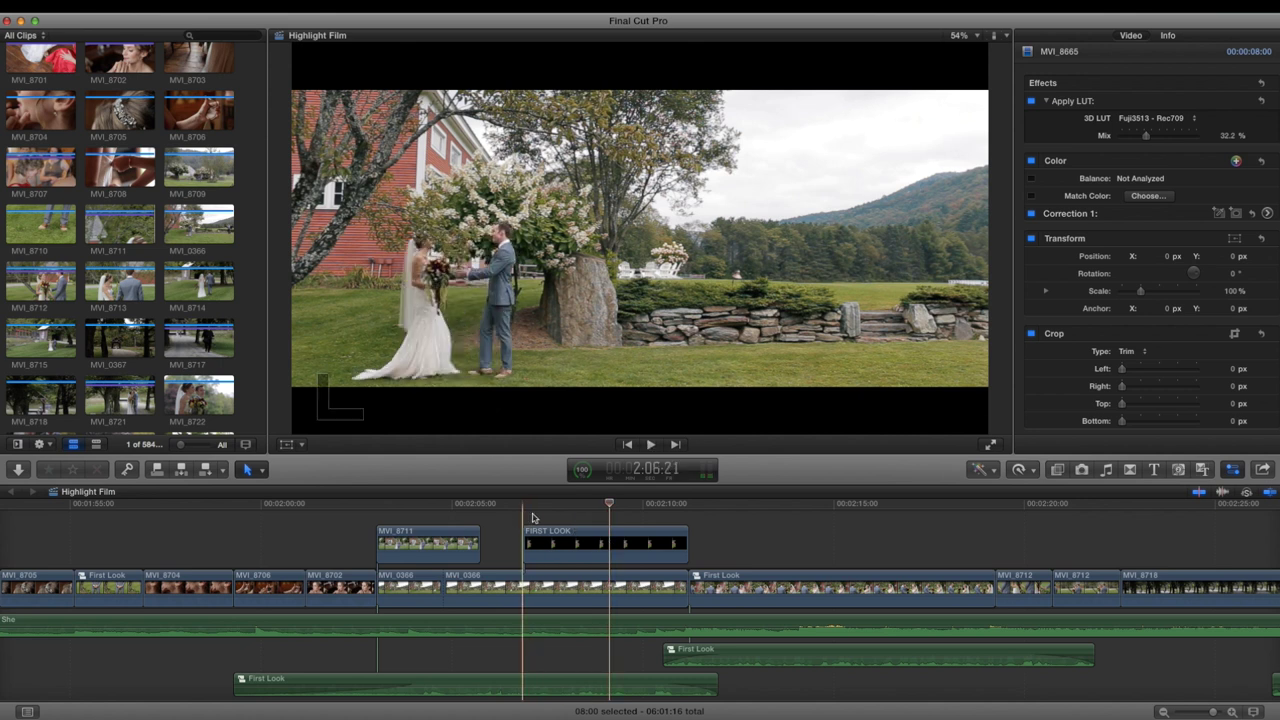
{"action": "left_click", "coordinate": [596, 582]}
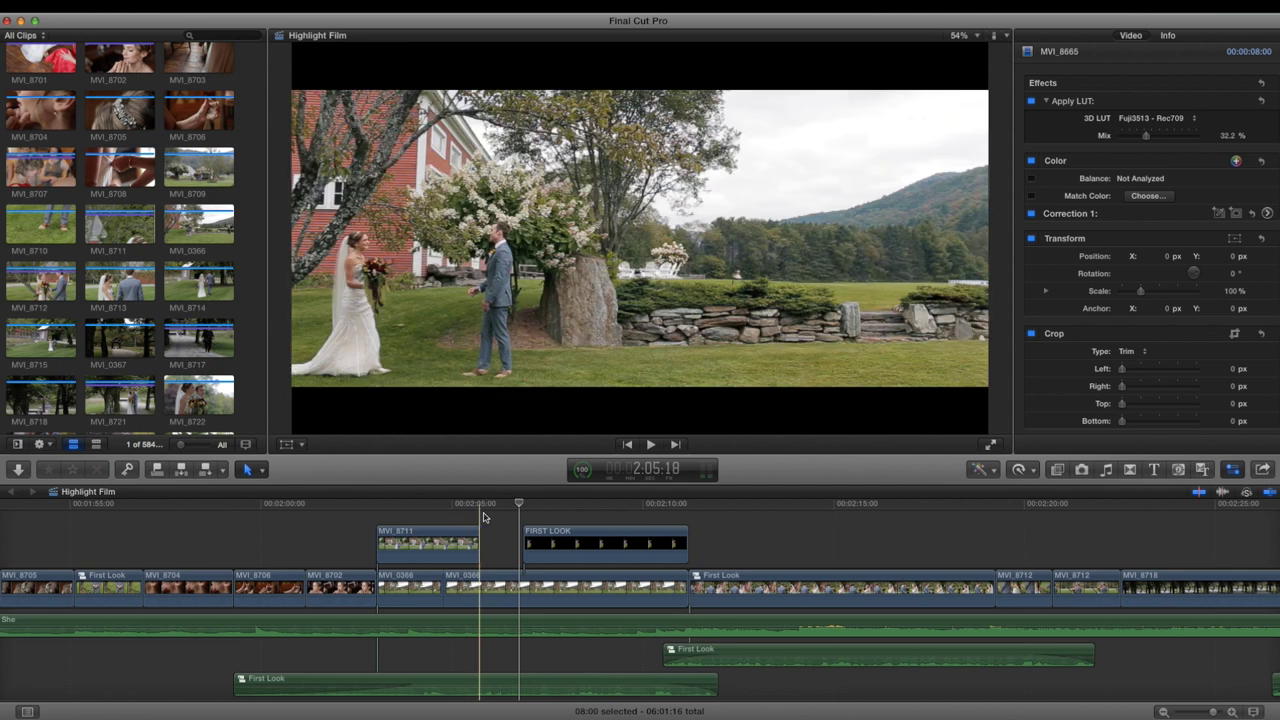
Select the FIRST LOOK title, examine its span over the wide shot and park the playhead at 2:10:13.
{"action": "left_click", "coordinate": [555, 505]}
{"action": "left_click", "coordinate": [558, 537]}
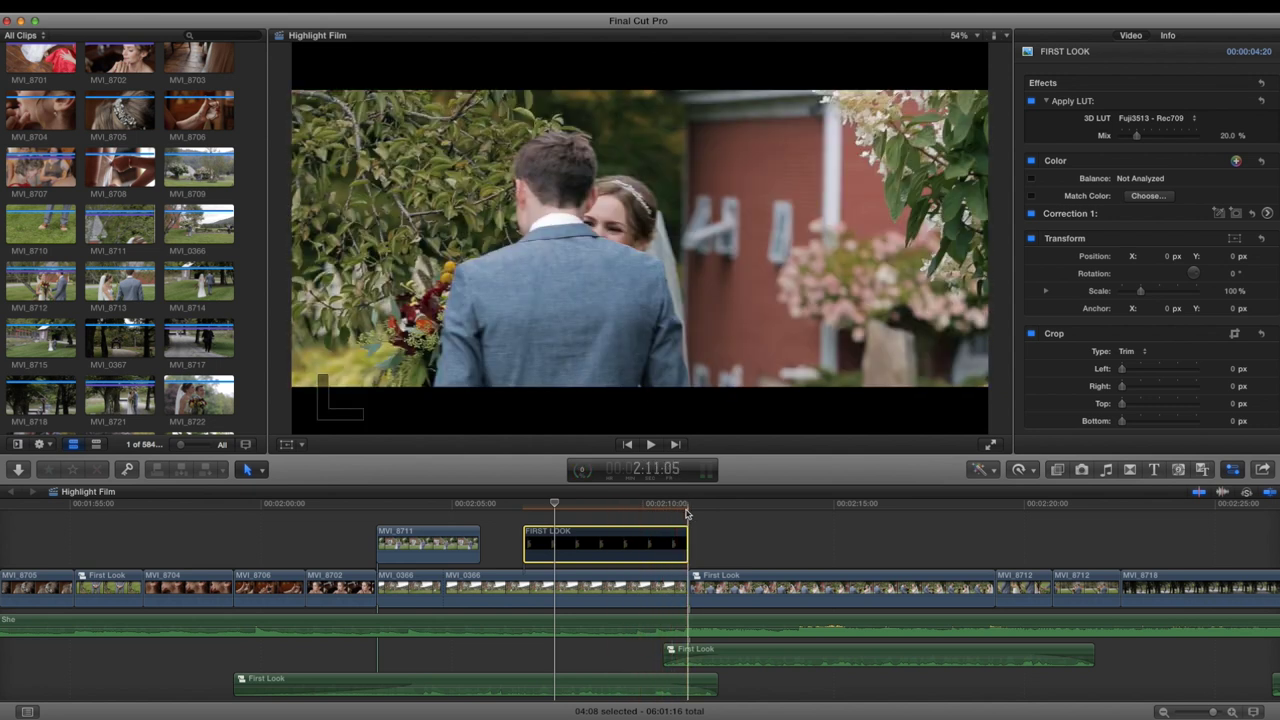
{"action": "left_click", "coordinate": [662, 512]}
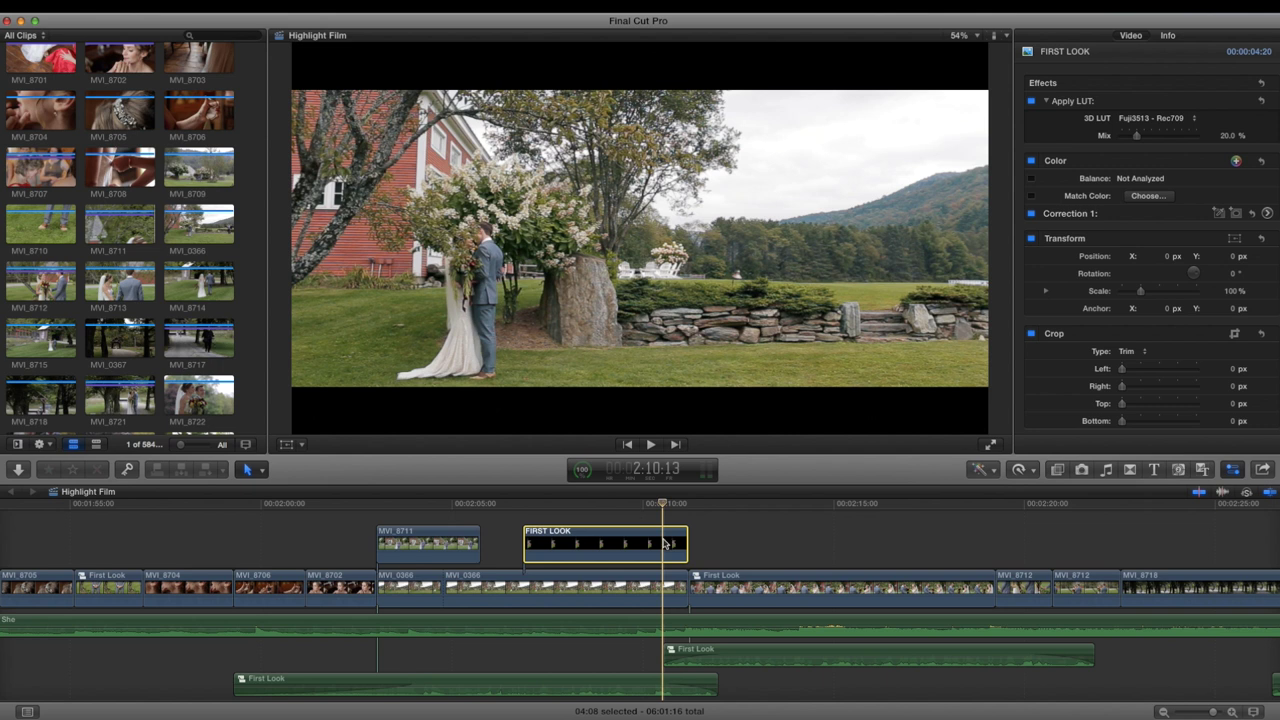
Select the wide clip MVI_0366, scrub from 2:08:15 to 2:10:13 and play into the First Look clip that follows.
{"action": "left_click", "coordinate": [659, 581]}
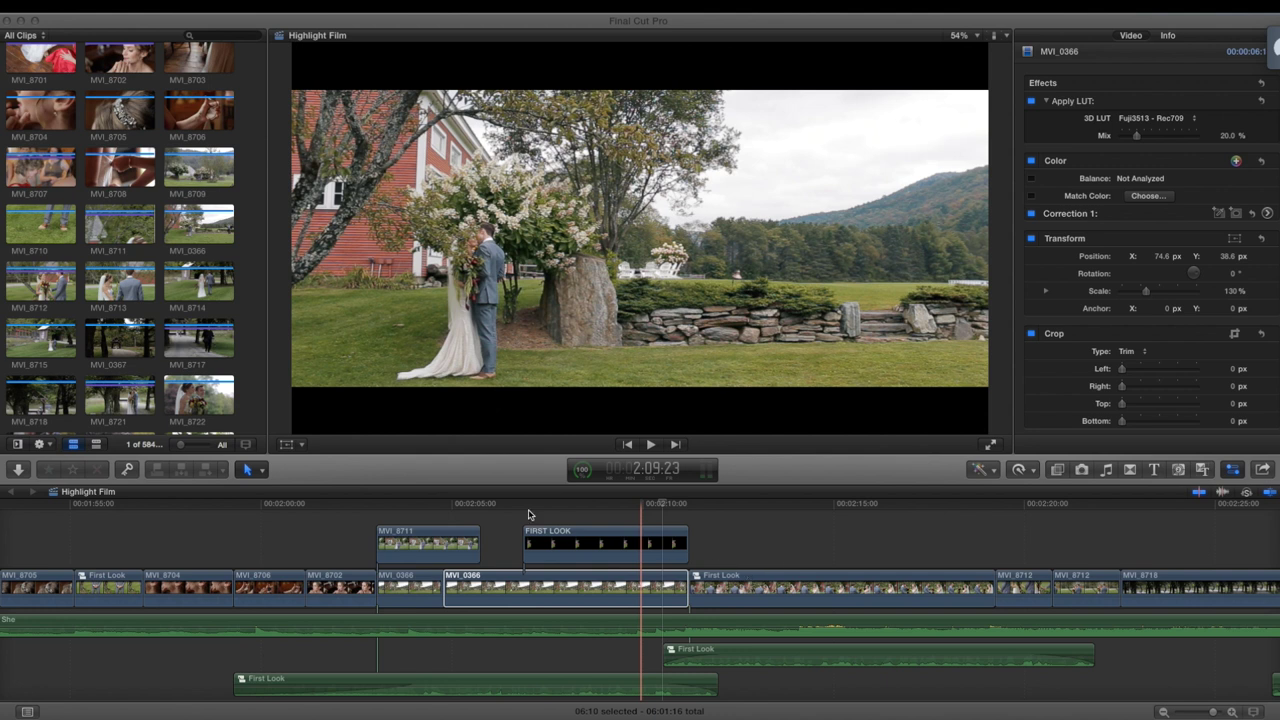
{"action": "left_click", "coordinate": [590, 506]}
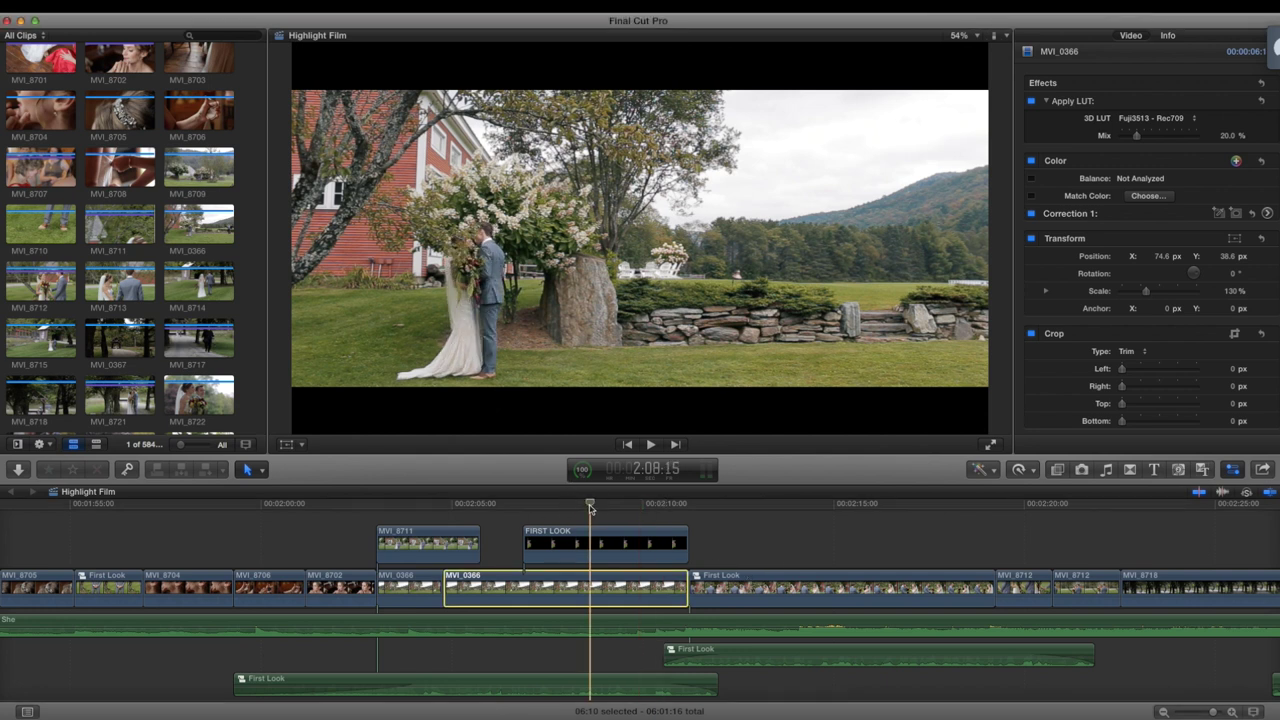
{"action": "left_click_drag", "start_coordinate": [603, 508], "coordinate": [673, 508]}
{"action": "scroll", "coordinate": [683, 513], "scroll_direction": "right", "scroll_amount": 5}
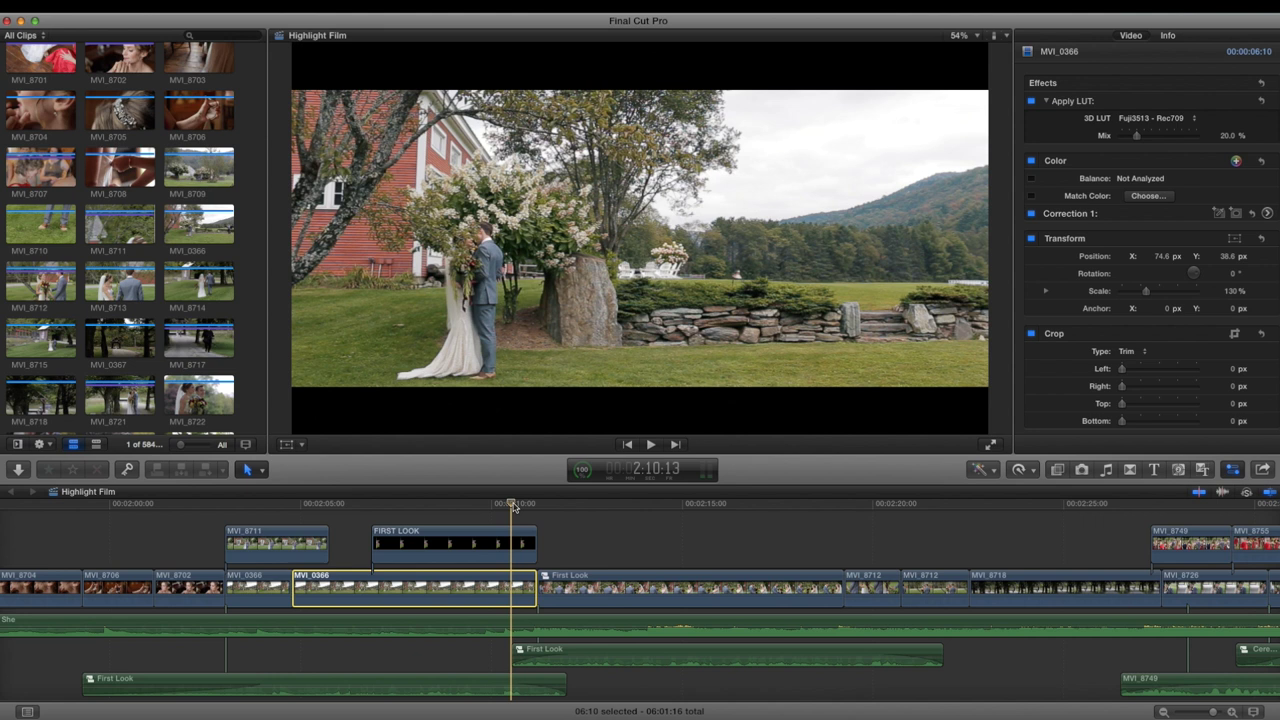
{"action": "key", "text": "space"}
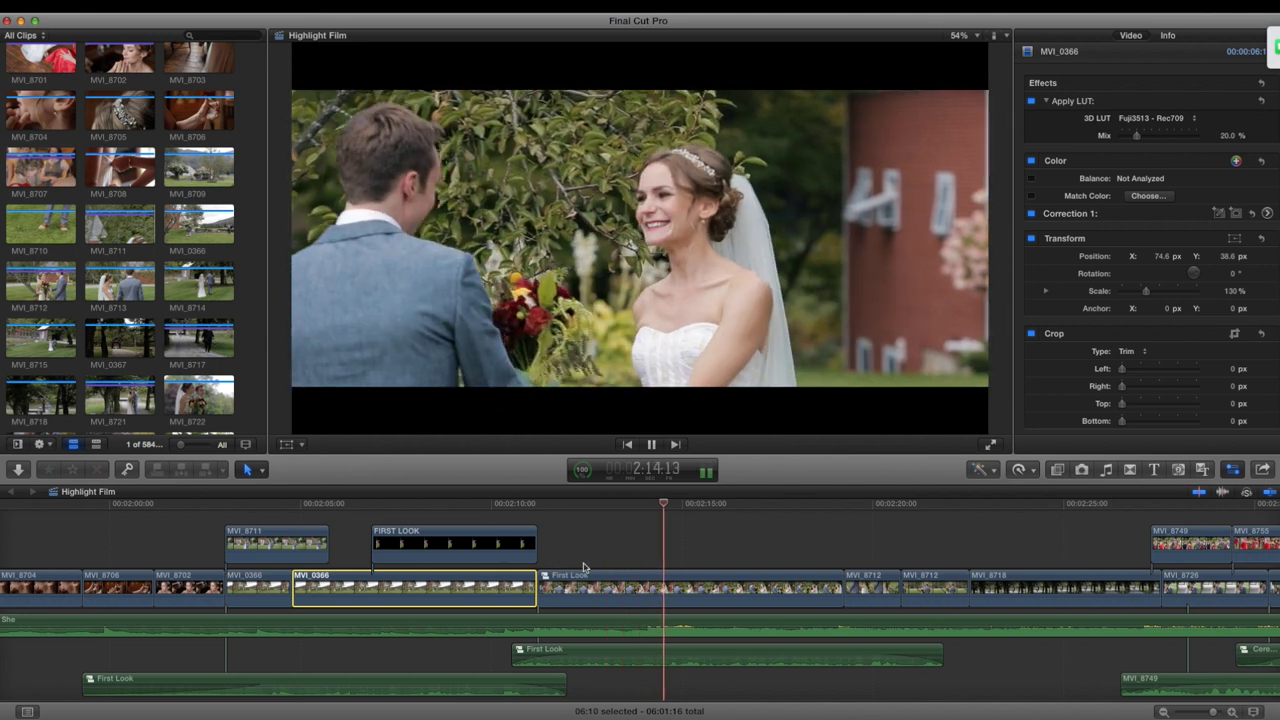
Play on from the First Look clip through the MVI_8712 shots and MVI_8718 into MVI_8726, following the timeline.
{"action": "scroll", "coordinate": [585, 567], "scroll_direction": "right", "scroll_amount": 3}
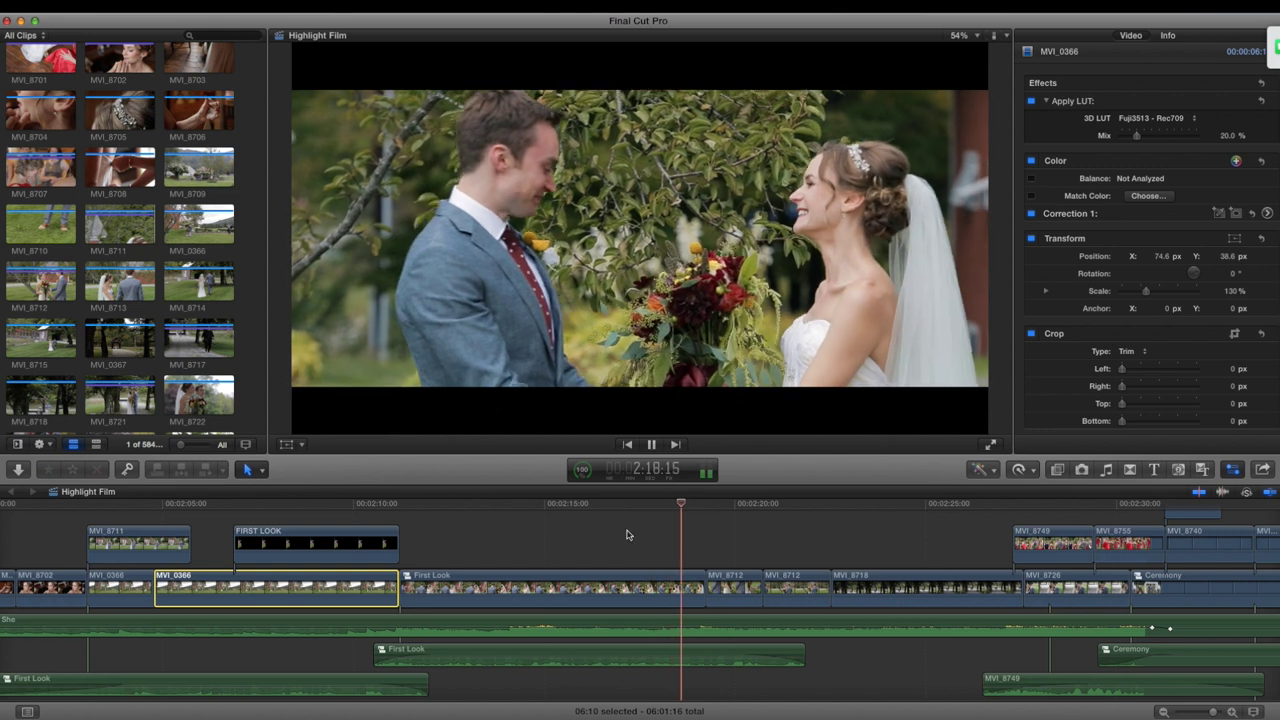
{"action": "scroll", "coordinate": [620, 540], "scroll_direction": "right", "scroll_amount": 3}
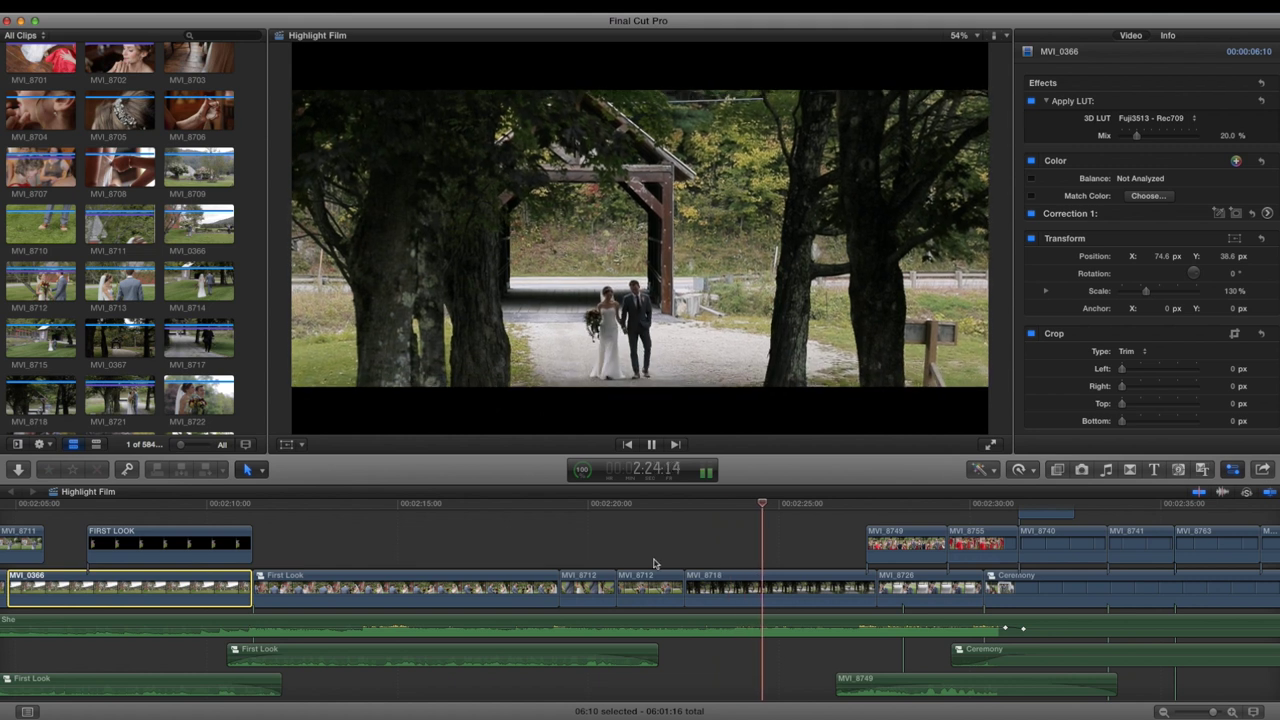
{"action": "scroll", "coordinate": [640, 562], "scroll_direction": "right", "scroll_amount": 2}
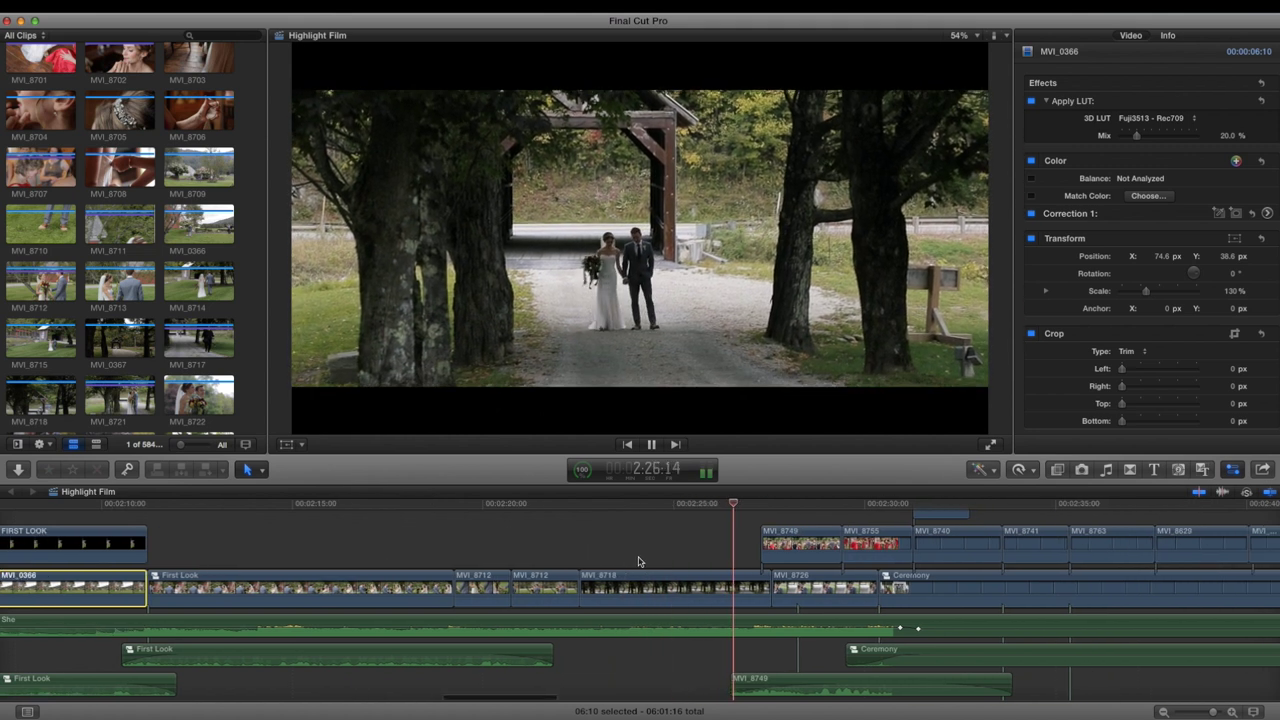
{"action": "key", "text": "space"}
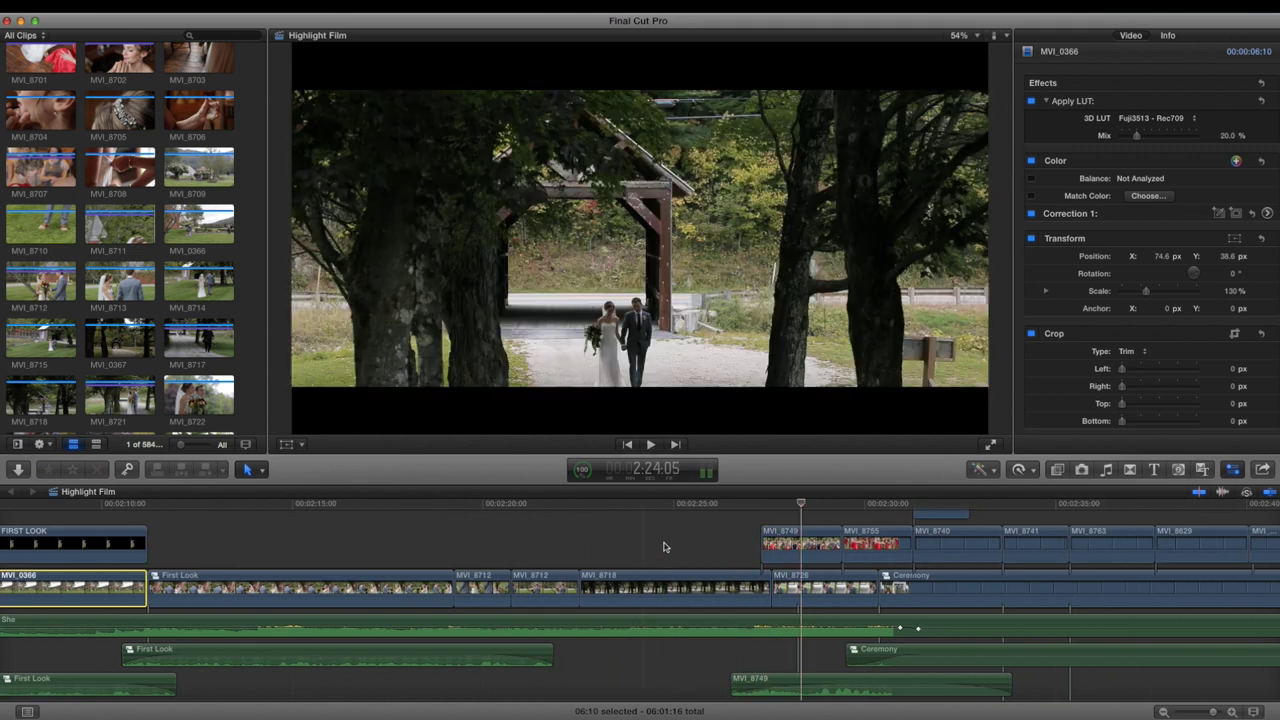
Park the playhead at 2:26:19 and play through the overlays MVI_8749, MVI_8755 and MVI_8740 into MVI_8741.
{"action": "scroll", "coordinate": [640, 552], "scroll_direction": "right", "scroll_amount": 3}
{"action": "scroll", "coordinate": [617, 560], "scroll_direction": "down", "scroll_amount": 1}
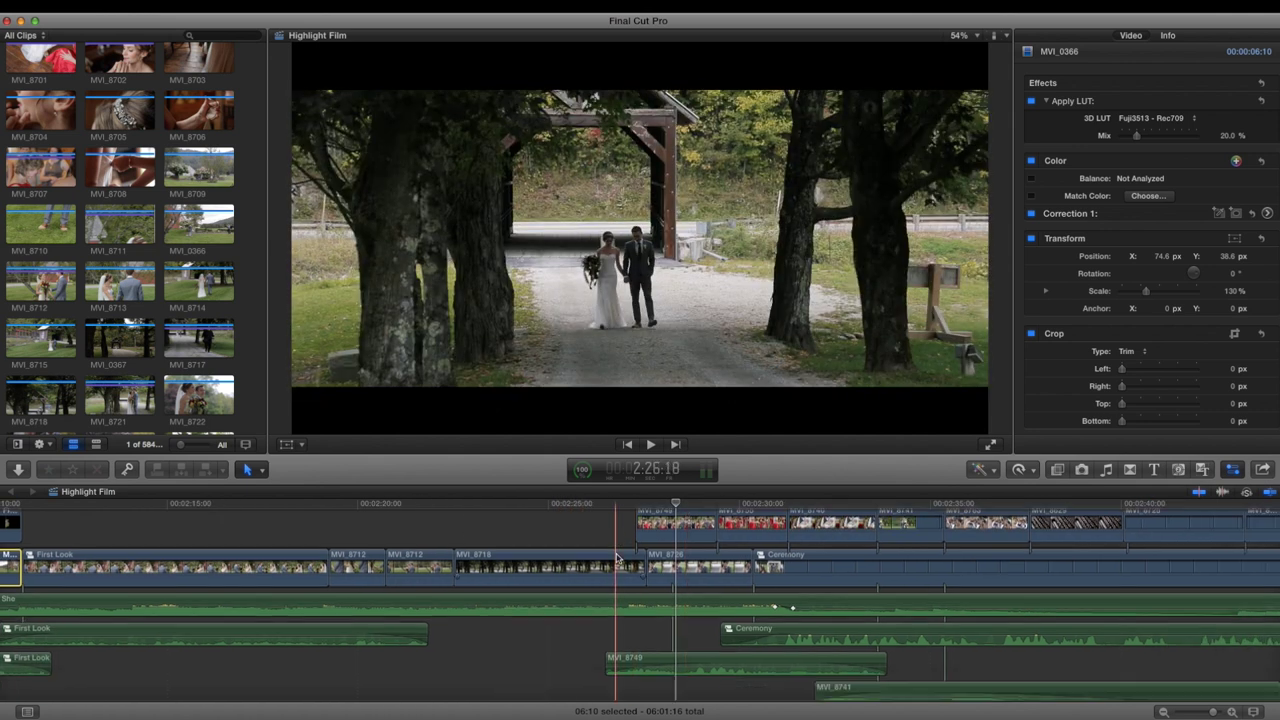
{"action": "scroll", "coordinate": [598, 530], "scroll_direction": "up", "scroll_amount": 1}
{"action": "scroll", "coordinate": [598, 527], "scroll_direction": "right", "scroll_amount": 3}
{"action": "scroll", "coordinate": [598, 527], "scroll_direction": "right", "scroll_amount": 3}
{"action": "left_click", "coordinate": [405, 508]}
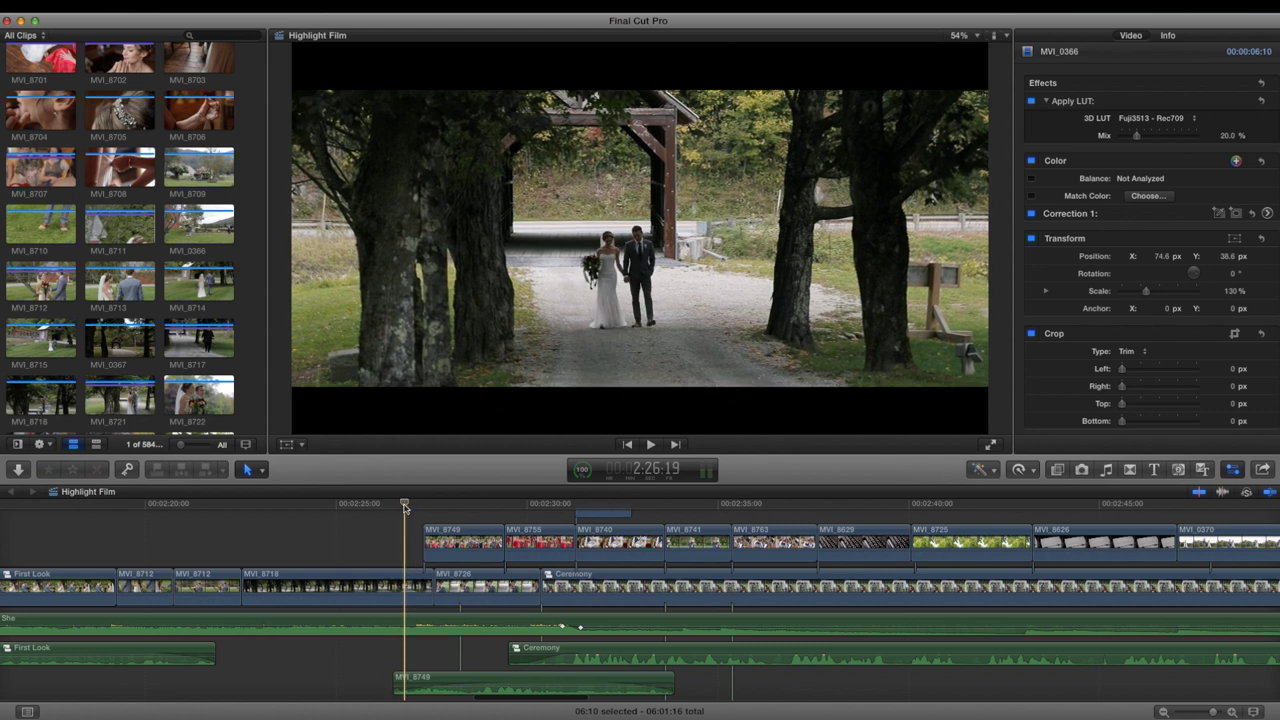
{"action": "key", "text": "space"}
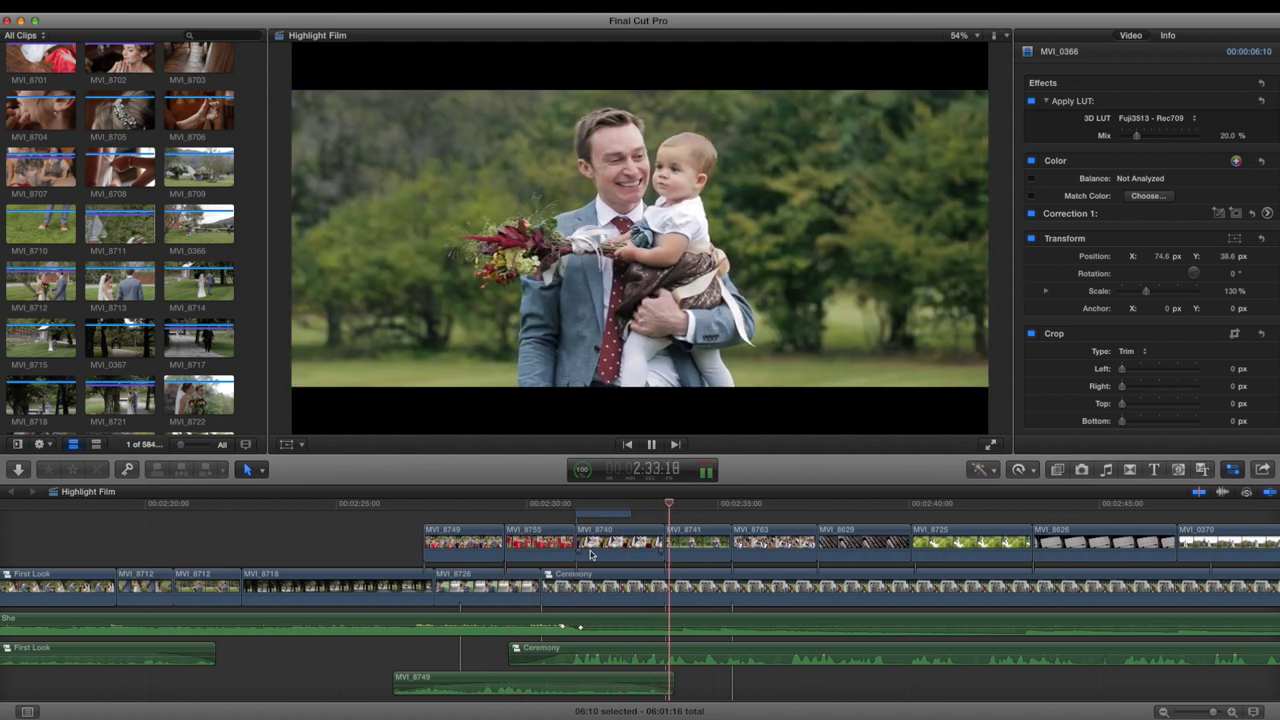
{"action": "key", "text": "space"}
Examine the audio clips MVI_8749, MVI_8741 and MVI_8763 layered beneath the Ceremony audio.
{"action": "scroll", "coordinate": [622, 640], "scroll_direction": "down", "scroll_amount": 5}
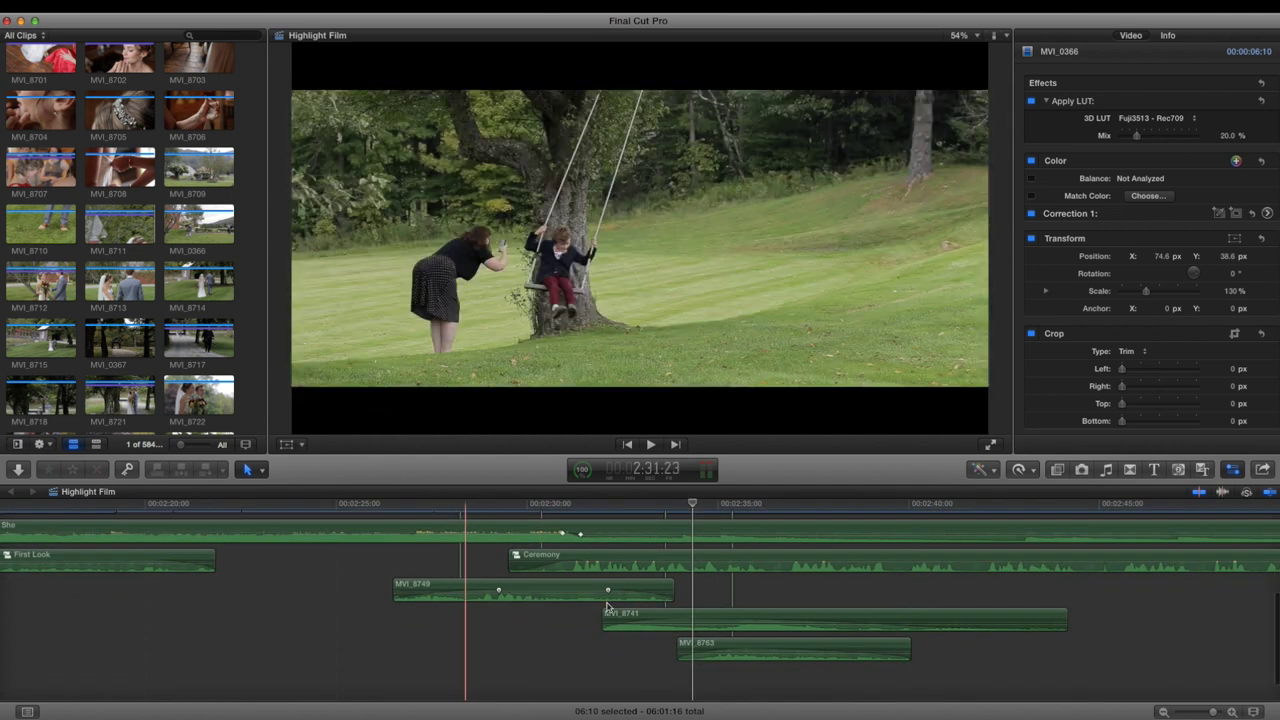
{"action": "scroll", "coordinate": [720, 620], "scroll_direction": "up", "scroll_amount": 5}
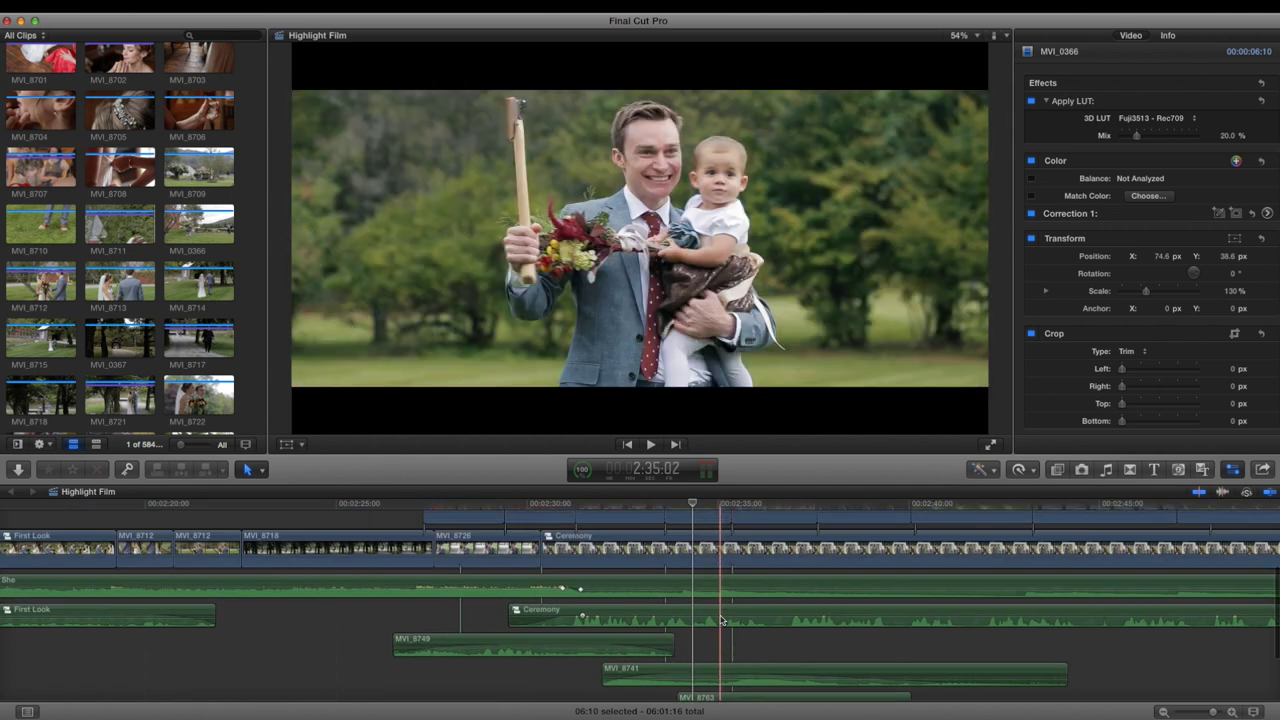
{"action": "scroll", "coordinate": [558, 507], "scroll_direction": "up", "scroll_amount": 1}
Play the ceremony overlays from 2:30:22 through the typewriter letter shot into MVI_0370.
{"action": "left_click", "coordinate": [558, 507]}
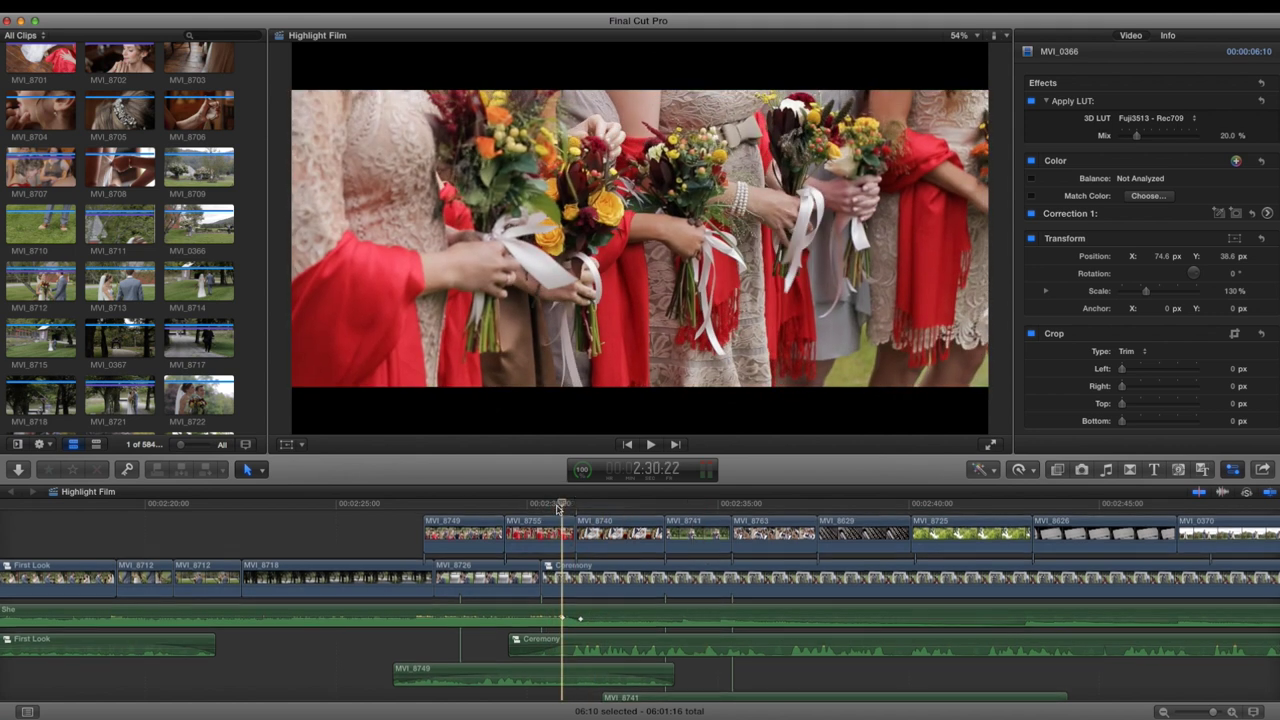
{"action": "key", "text": "space"}
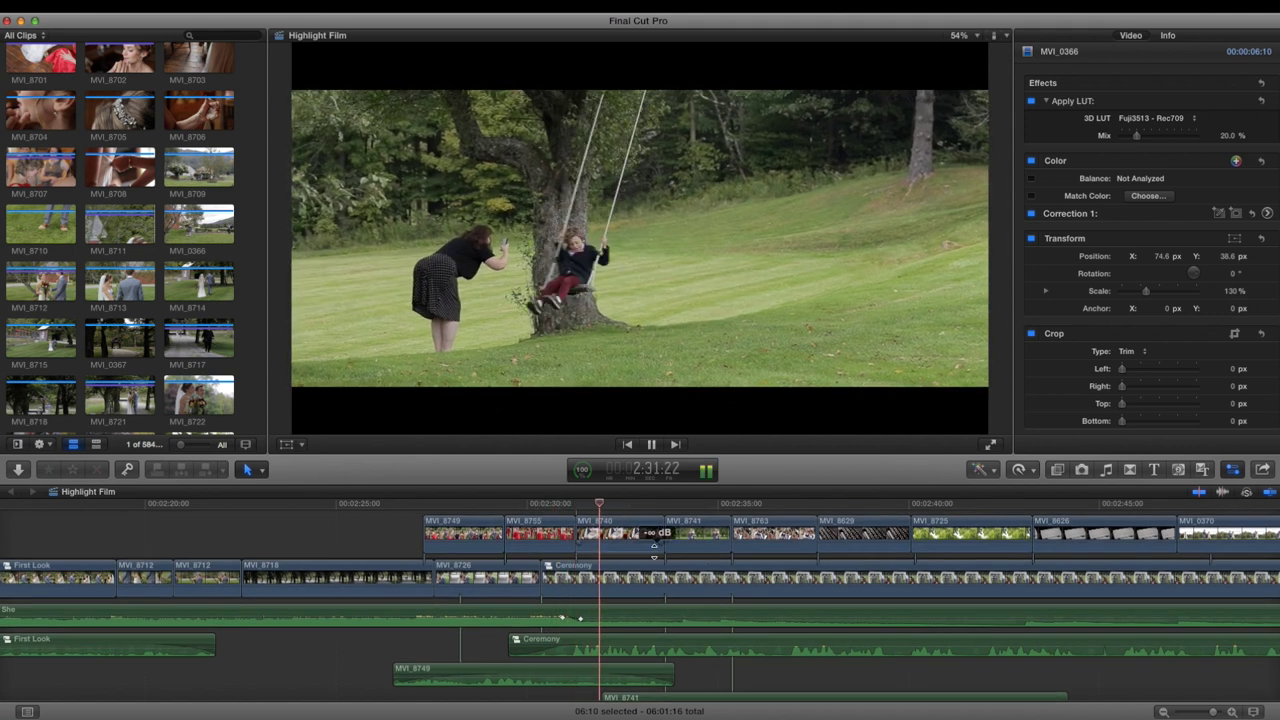
{"action": "scroll", "coordinate": [630, 565], "scroll_direction": "right", "scroll_amount": 2}
{"action": "scroll", "coordinate": [621, 568], "scroll_direction": "right", "scroll_amount": 4}
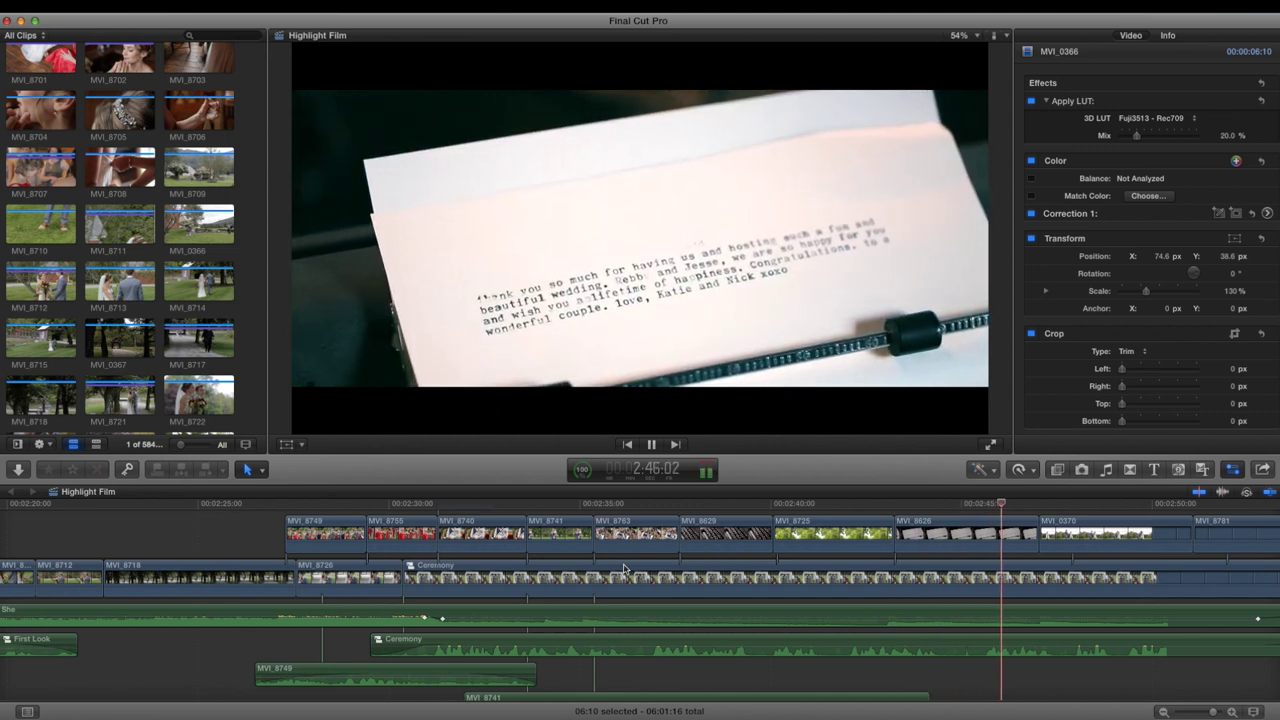
{"action": "key", "text": "space"}
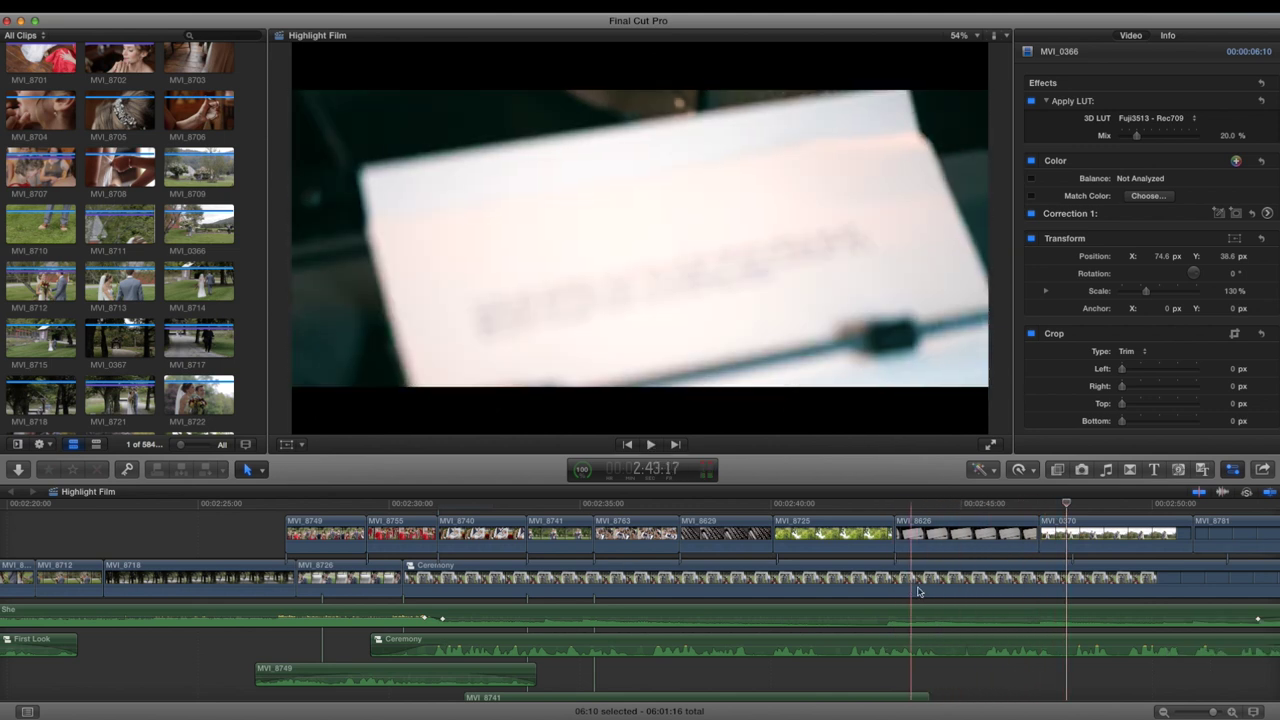
Select the typewriter clip MVI_8629 and compare its grade with the Color and Apply LUT effects switched off and back on.
{"action": "scroll", "coordinate": [918, 591], "scroll_direction": "up", "scroll_amount": 3}
{"action": "scroll", "coordinate": [900, 580], "scroll_direction": "right", "scroll_amount": 3}
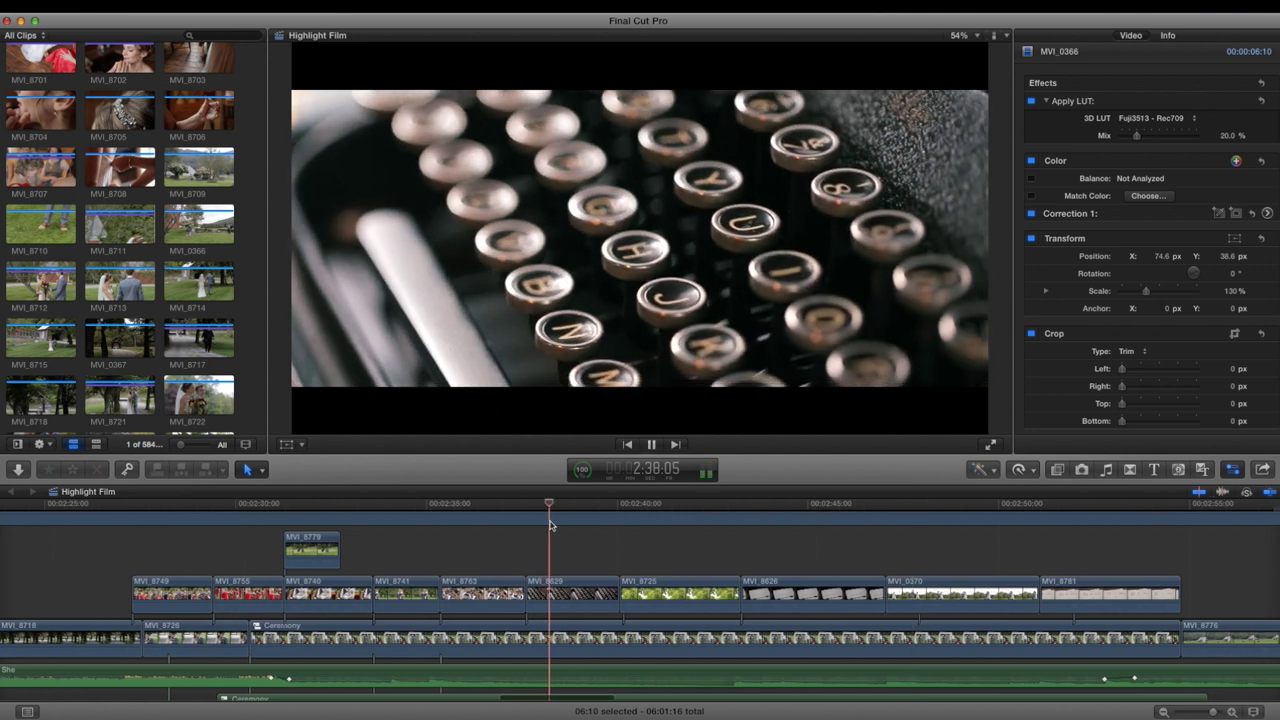
{"action": "key", "text": "space"}
{"action": "left_click", "coordinate": [594, 597]}
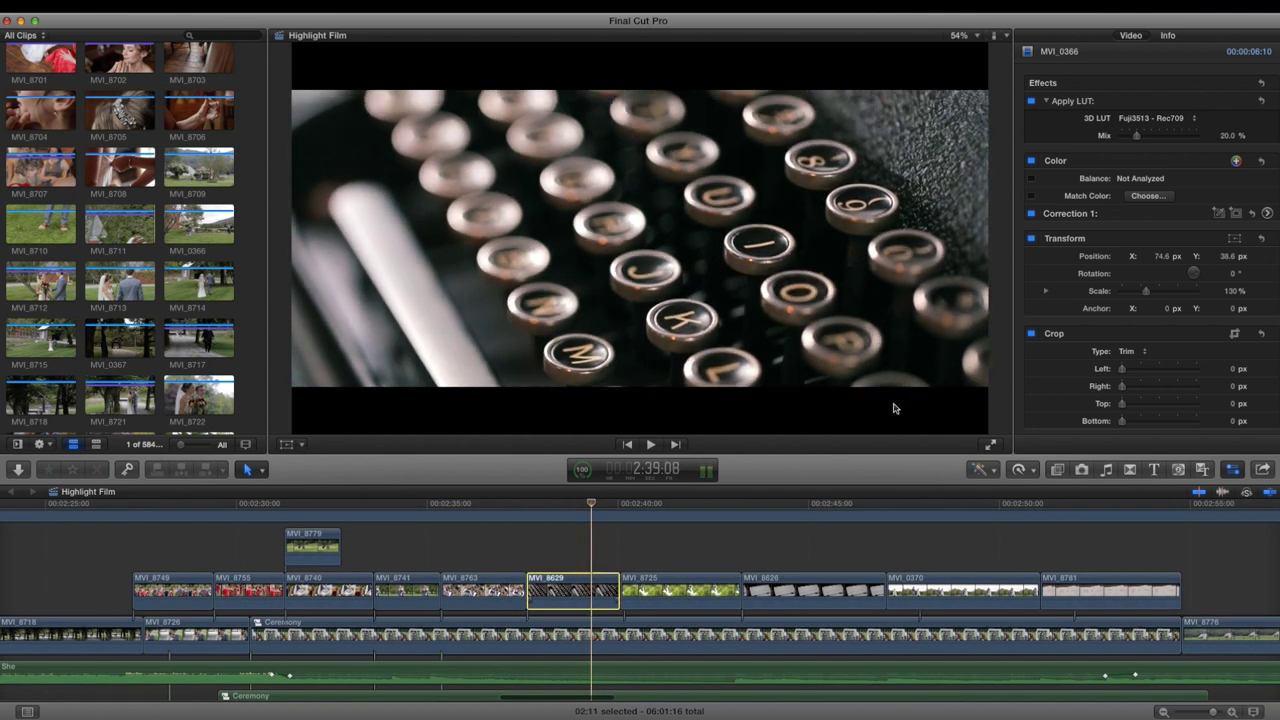
{"action": "left_click", "coordinate": [1031, 161]}
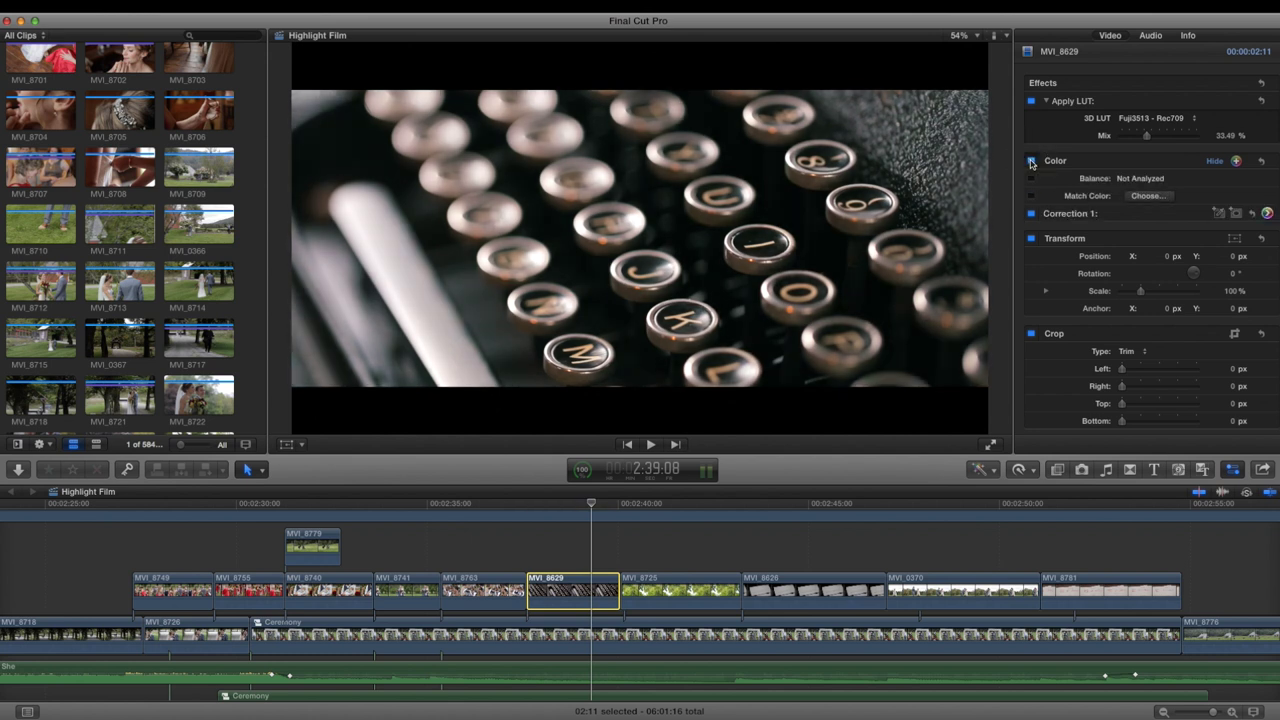
{"action": "left_click", "coordinate": [1031, 161]}
{"action": "left_click", "coordinate": [1031, 161]}
{"action": "left_click", "coordinate": [1031, 102]}
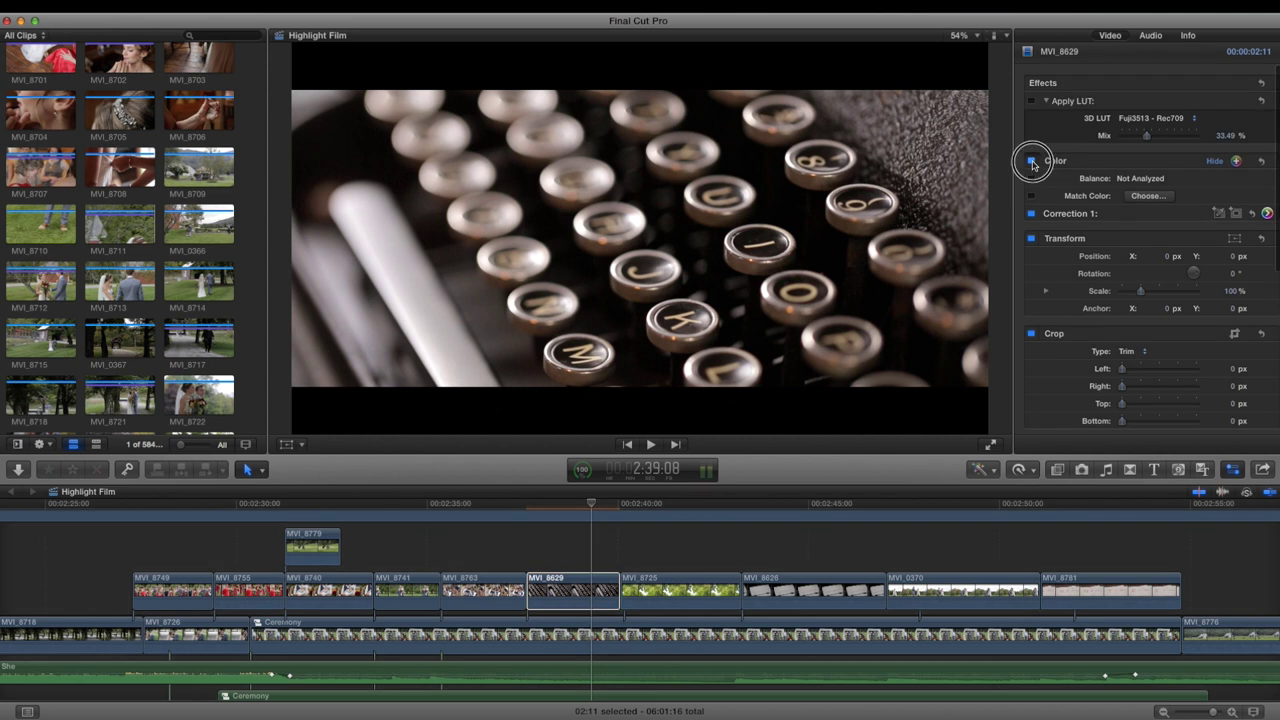
{"action": "left_click", "coordinate": [1032, 162]}
{"action": "left_click", "coordinate": [1032, 162]}
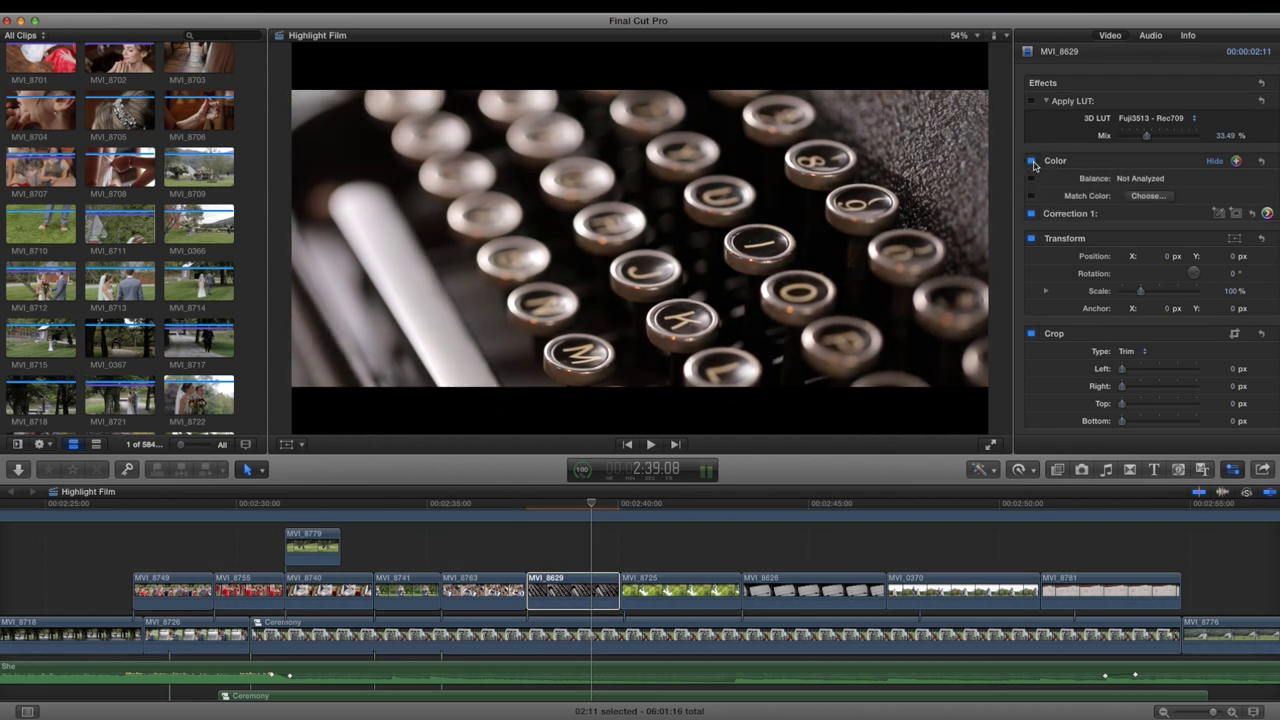
{"action": "left_click", "coordinate": [1032, 102]}
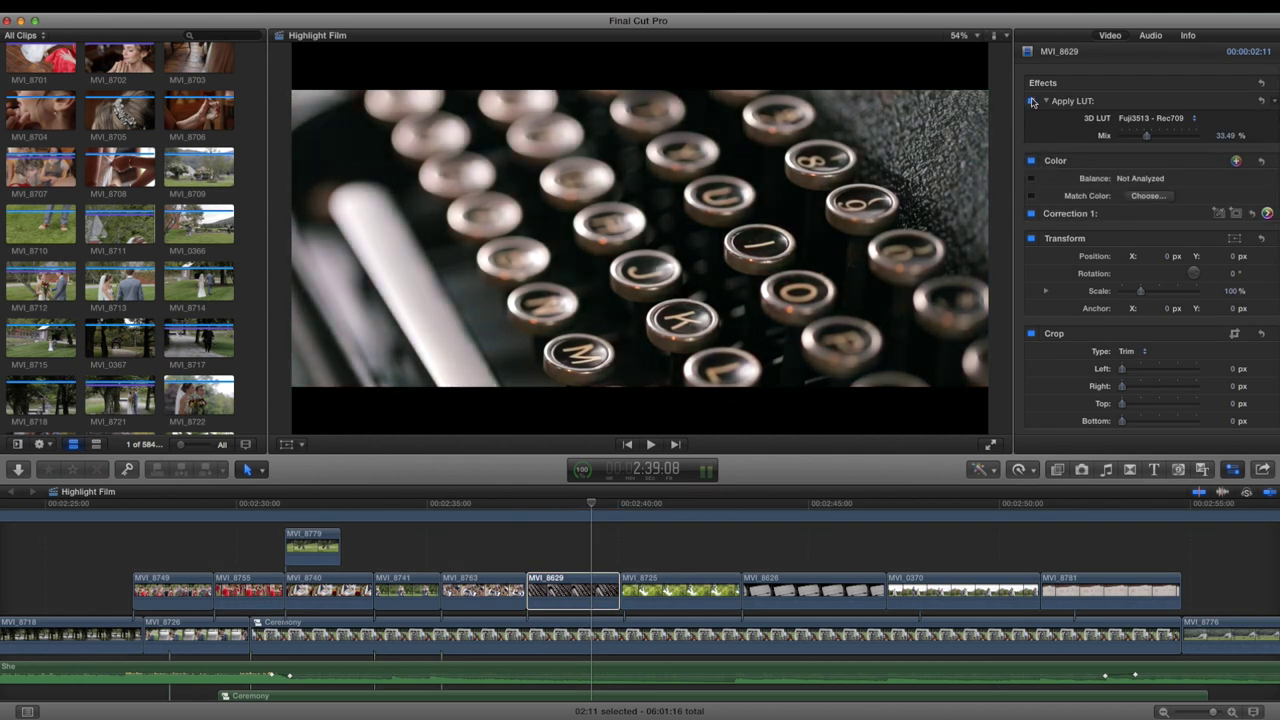
Play from 2:39:08 through the foliage clip MVI_8725 into the typewriter letter clip MVI_8626.
{"action": "left_click", "coordinate": [589, 533]}
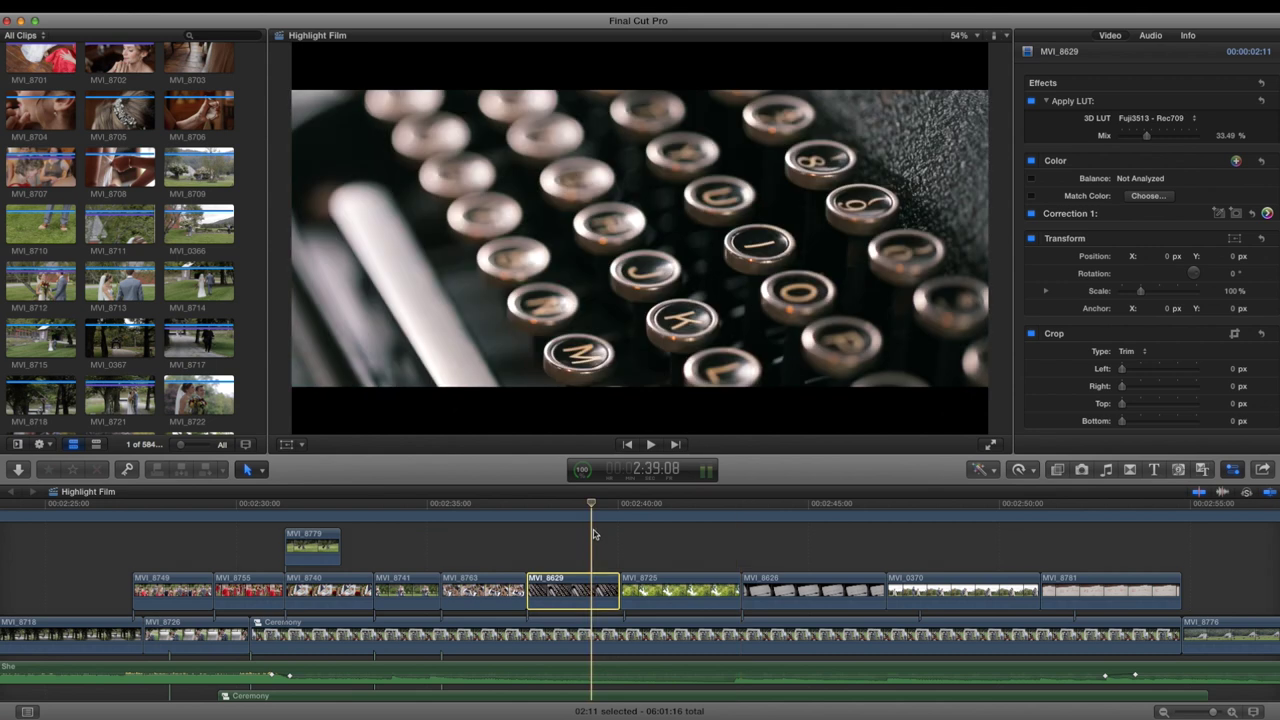
{"action": "key", "text": "space"}
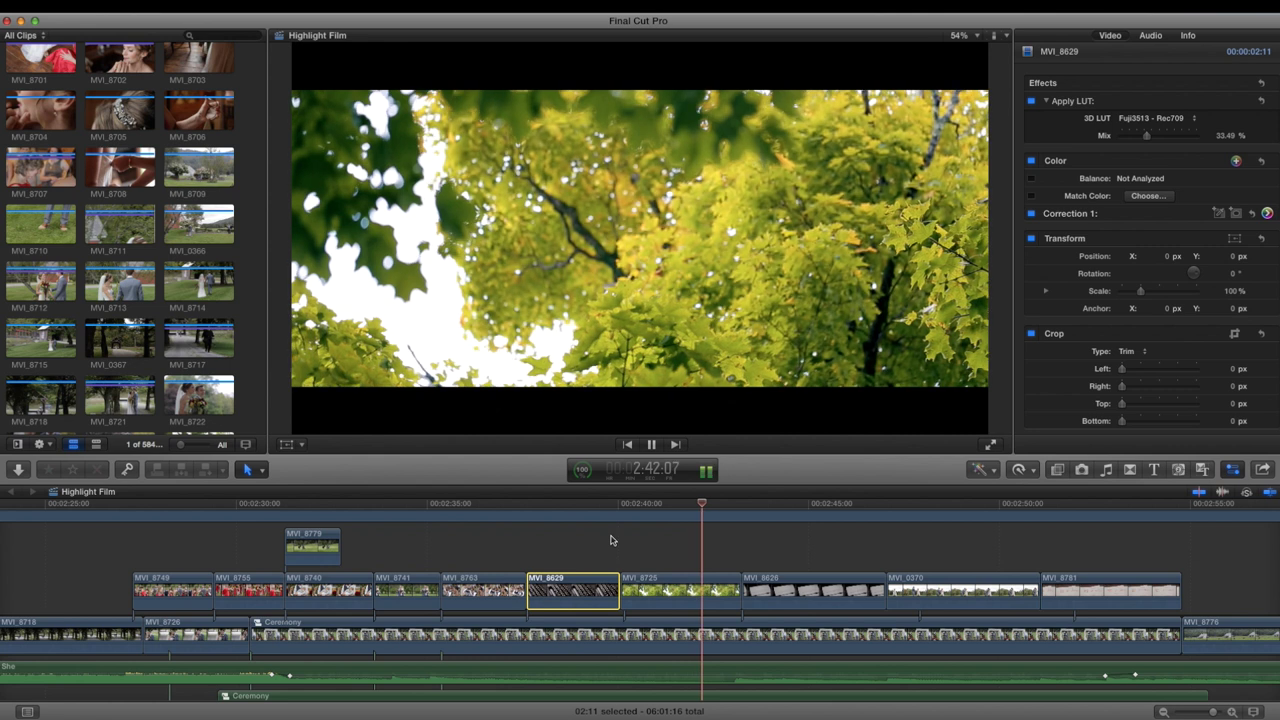
{"action": "key", "text": "space"}
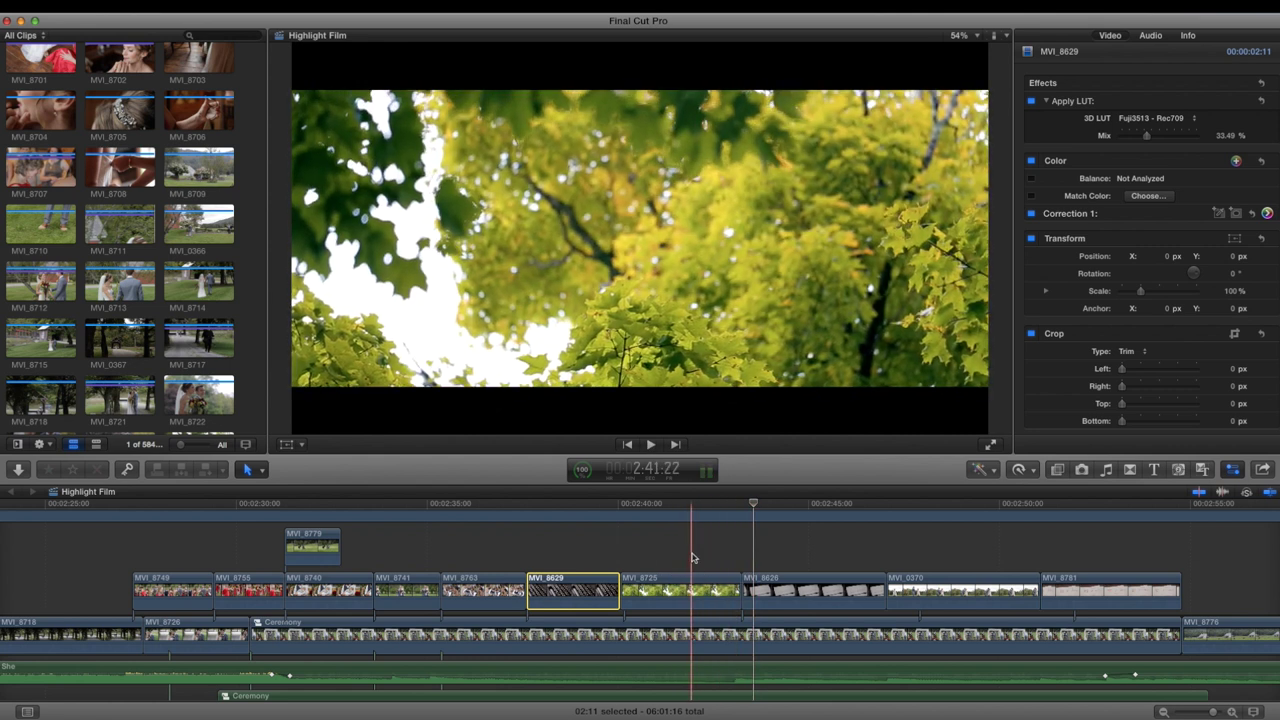
{"action": "scroll", "coordinate": [690, 557], "scroll_direction": "right", "scroll_amount": 5}
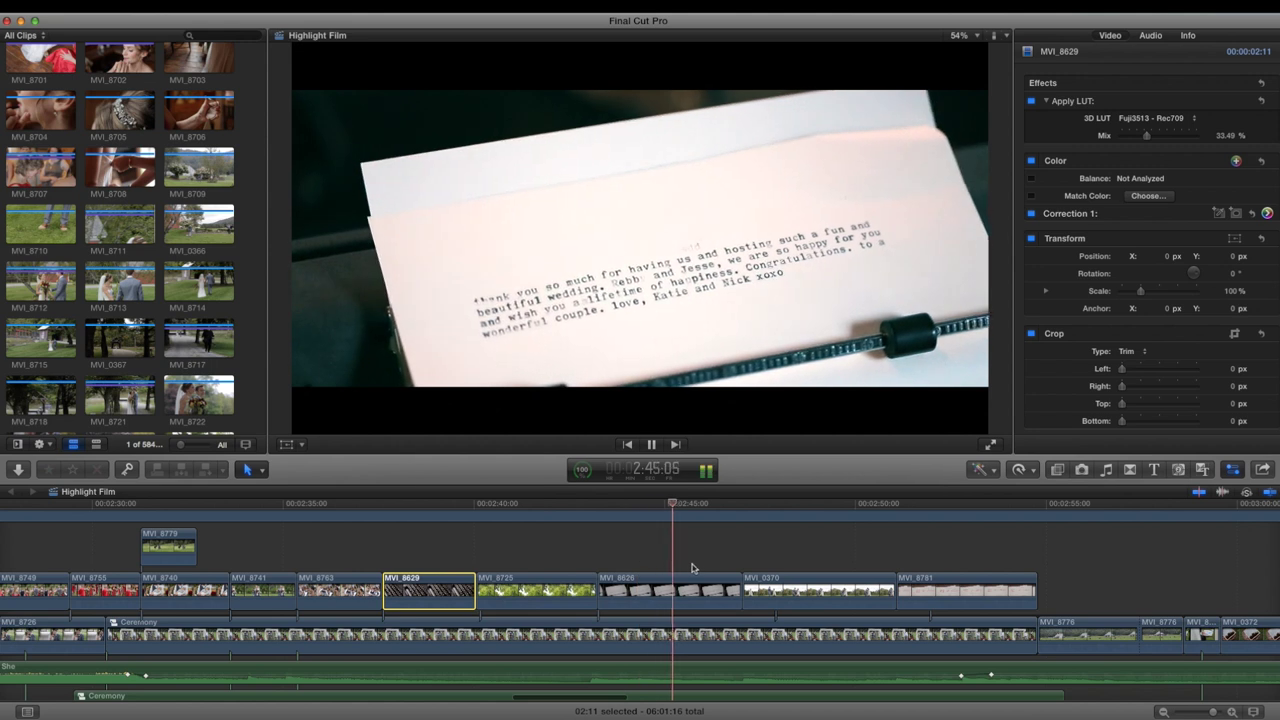
{"action": "scroll", "coordinate": [690, 565], "scroll_direction": "right", "scroll_amount": 5}
{"action": "key", "text": "space"}
Examine the Ceremony audio under the typewriter letter shot, playing a short passage from 2:44:09.
{"action": "scroll", "coordinate": [698, 568], "scroll_direction": "right", "scroll_amount": 3}
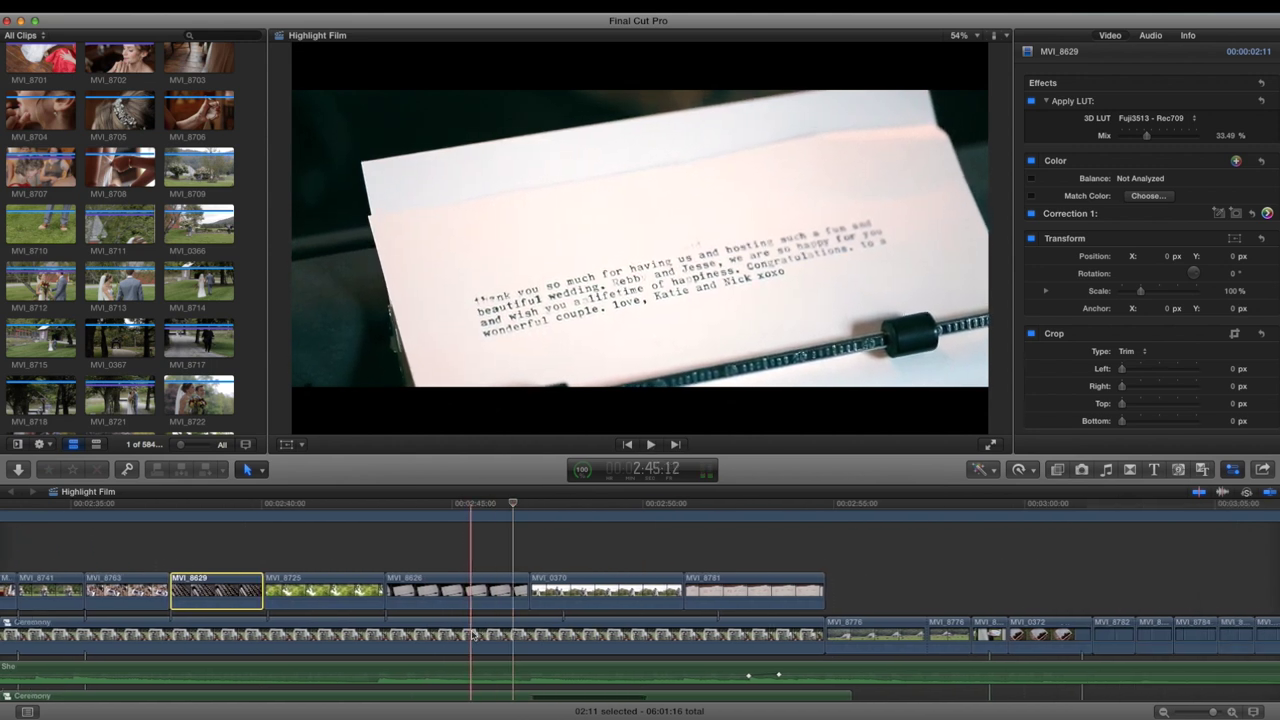
{"action": "scroll", "coordinate": [470, 610], "scroll_direction": "down", "scroll_amount": 4}
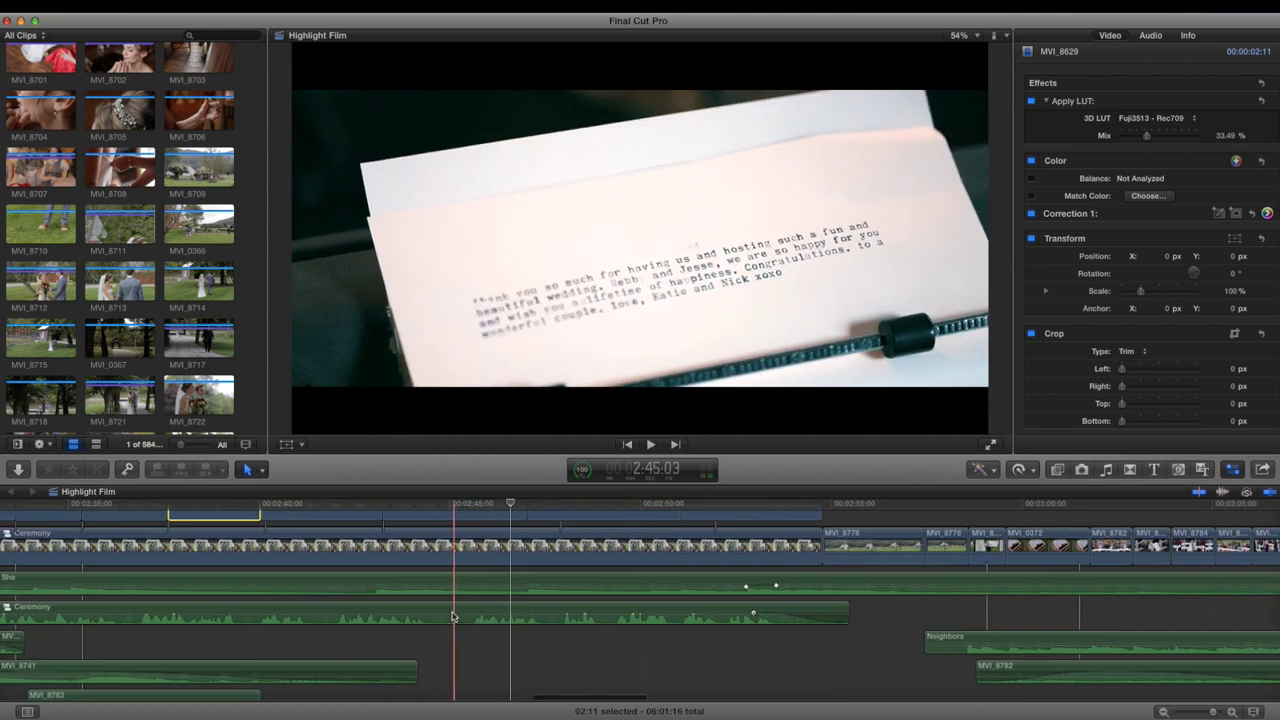
{"action": "left_click", "coordinate": [426, 504]}
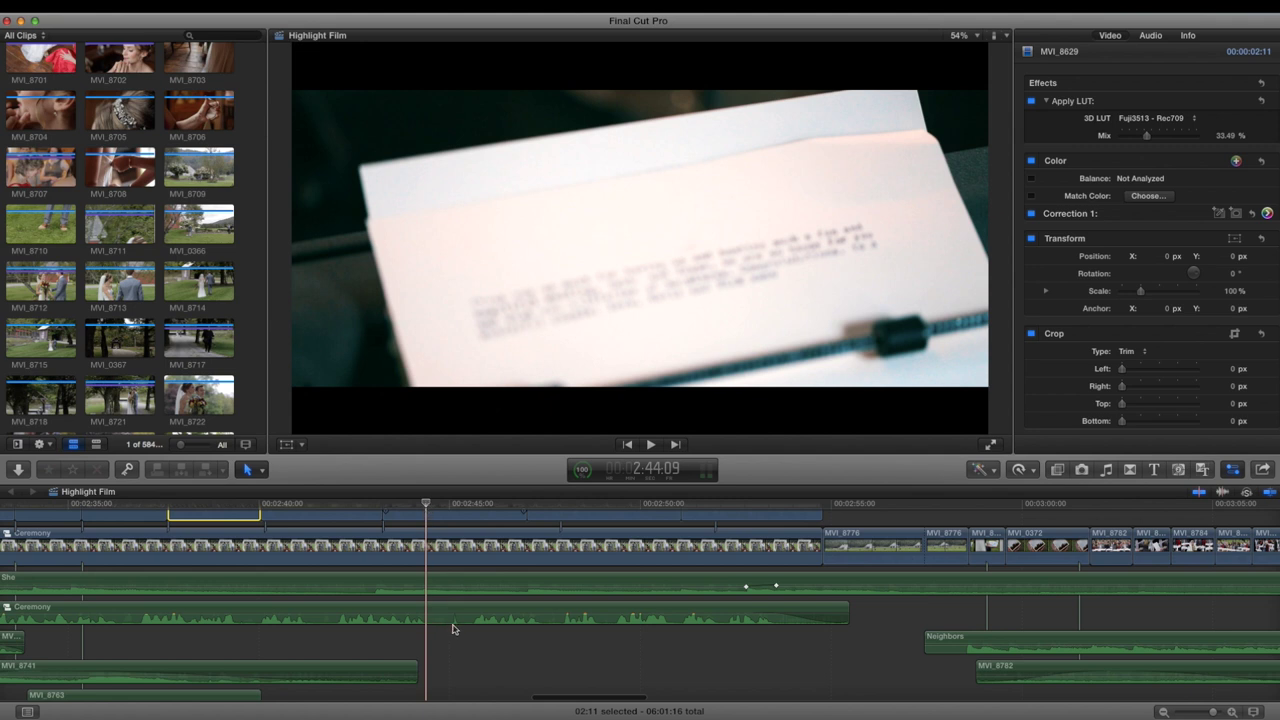
{"action": "key", "text": "space"}
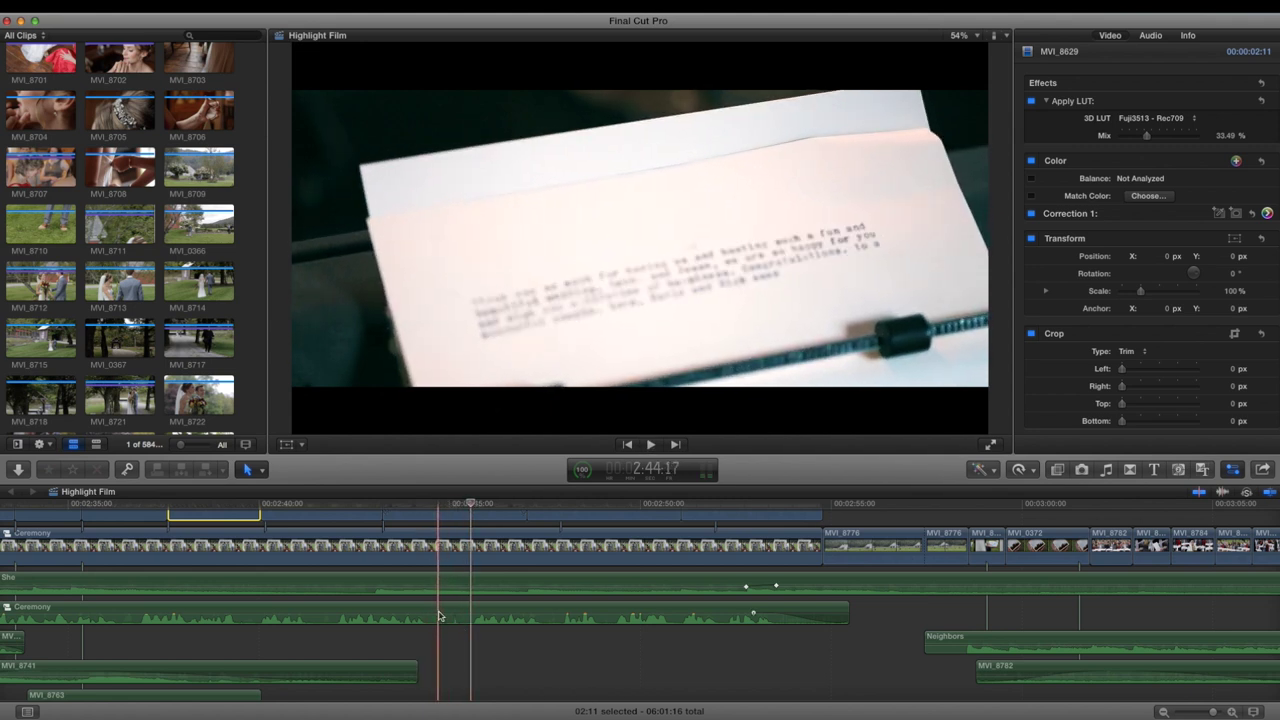
Cut out a 10-frame piece of the Ceremony audio at 2:44:12 and place a copy beneath the start of the following piece.
{"action": "left_click", "coordinate": [448, 610]}
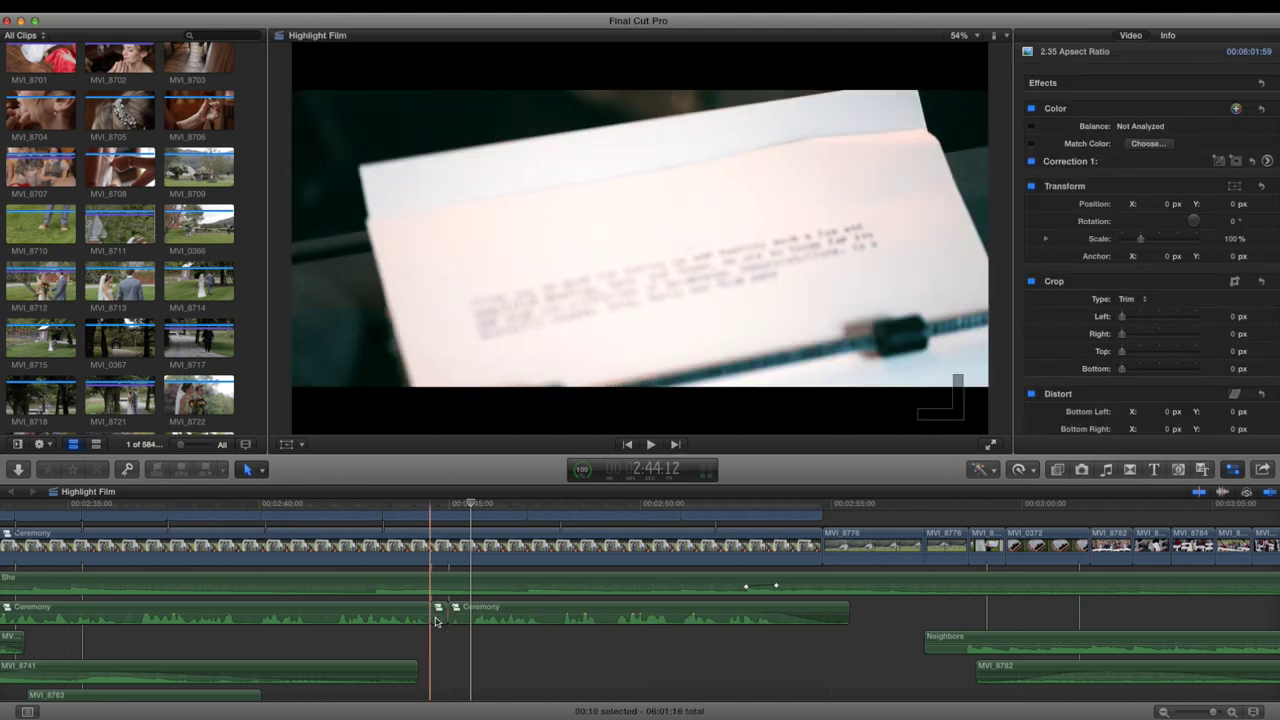
{"action": "left_click", "coordinate": [437, 617]}
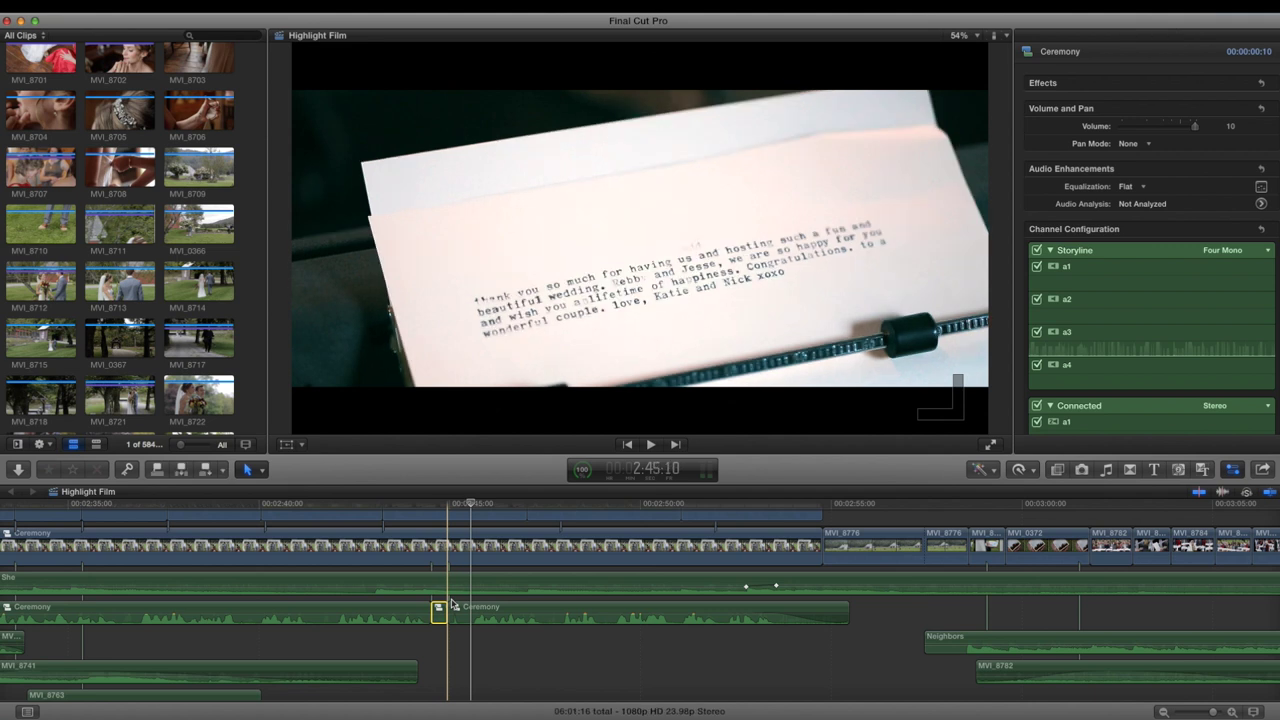
{"action": "left_click", "coordinate": [452, 604]}
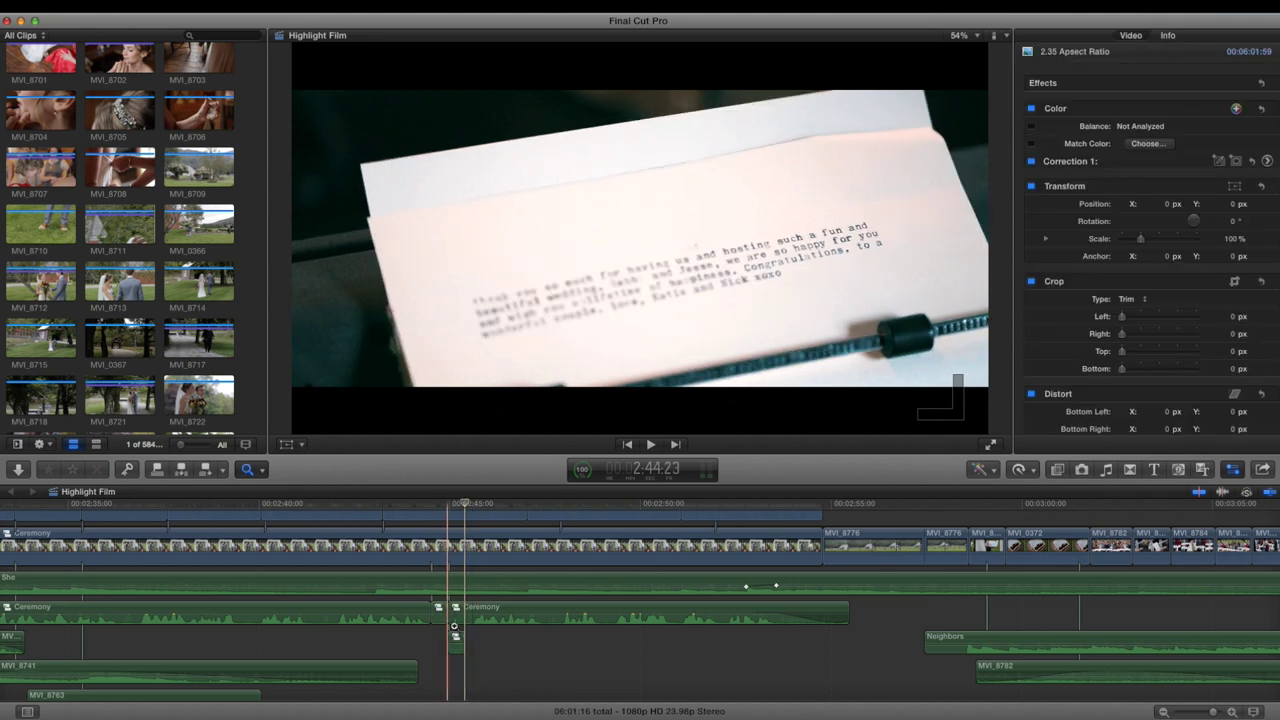
Add volume keyframes near the start of the Ceremony audio after the cut and dip the level between them.
{"action": "key", "text": "z"}
{"action": "left_click", "coordinate": [452, 626]}
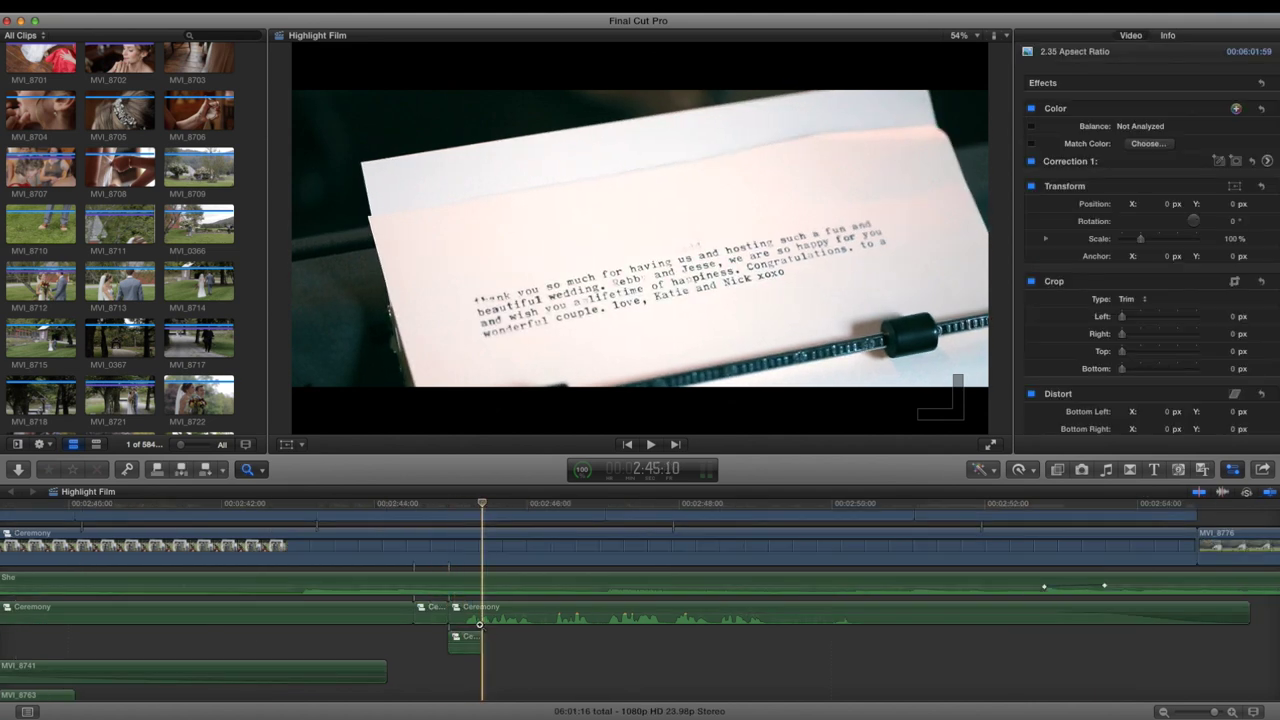
{"action": "key", "text": "a"}
{"action": "left_click", "coordinate": [470, 617]}
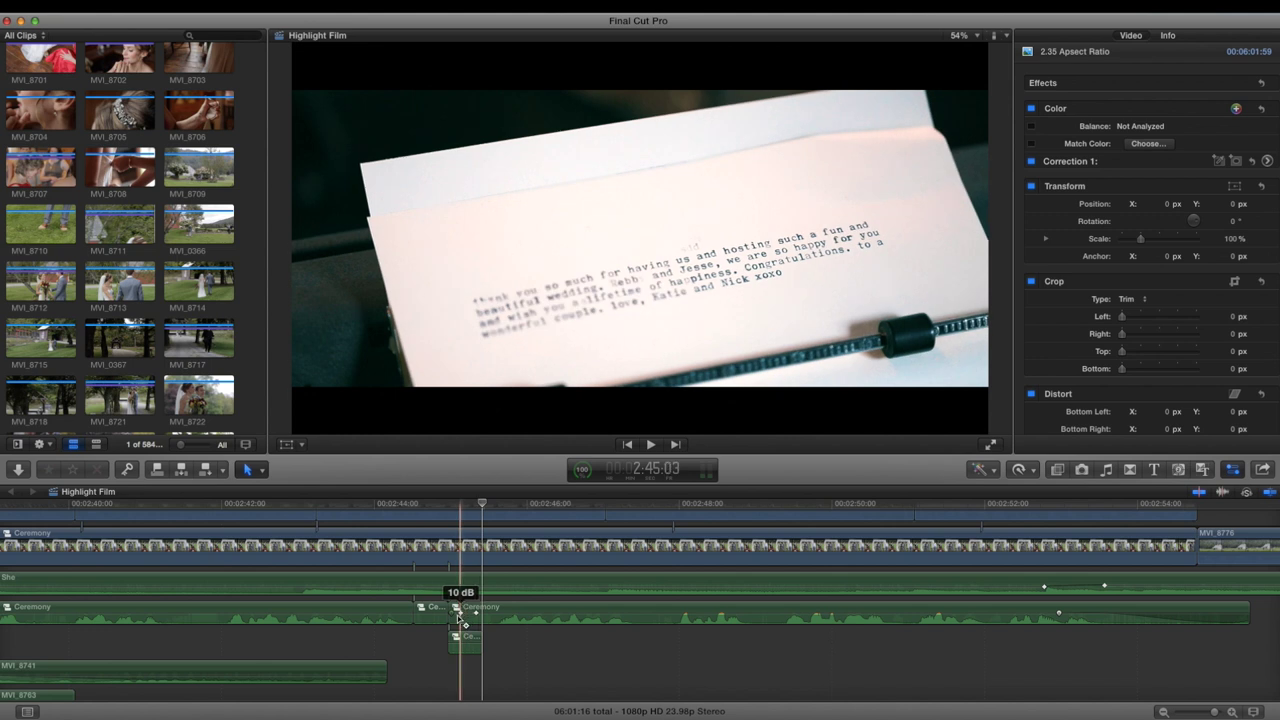
{"action": "left_click", "coordinate": [460, 613], "text": "alt"}
{"action": "left_click", "coordinate": [465, 628]}
{"action": "key", "text": "a"}
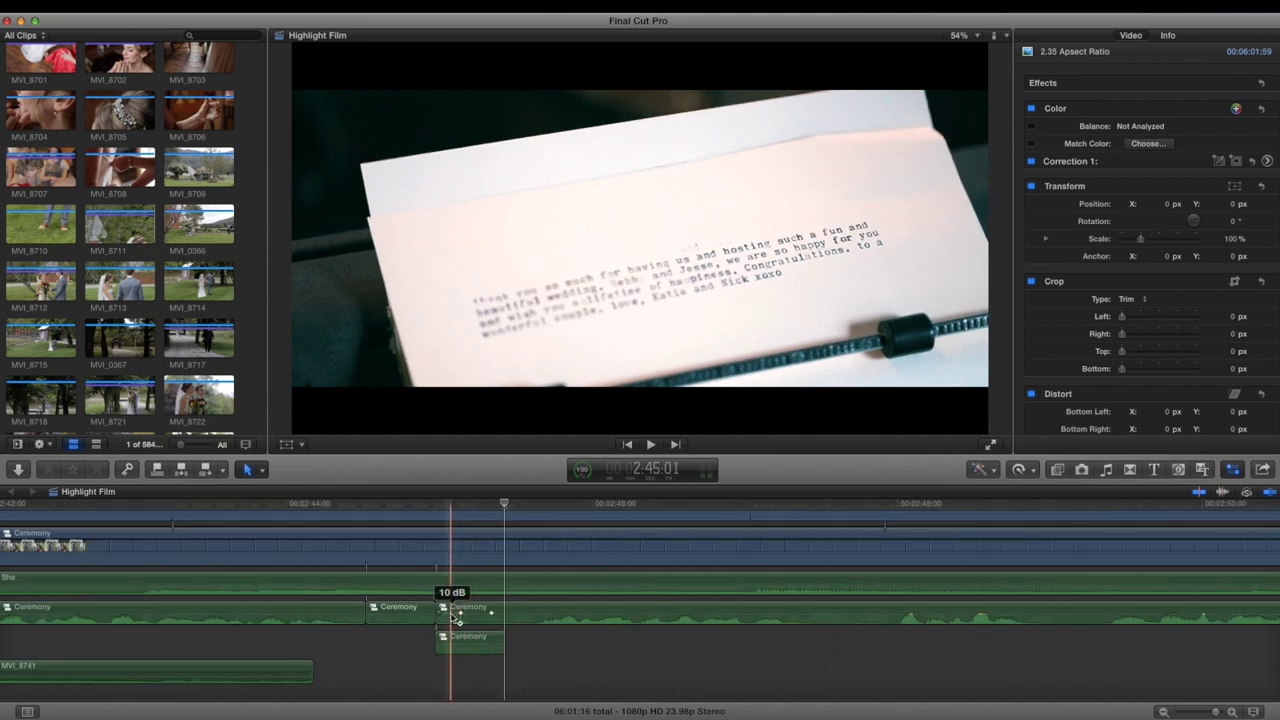
{"action": "mouse_move", "coordinate": [458, 614]}
{"action": "left_mouse_down"}
{"action": "mouse_move", "coordinate": [472, 638]}
{"action": "mouse_move", "coordinate": [458, 622]}
{"action": "left_mouse_up"}
Shape the copied Ceremony piece's level with volume keyframes and play the passage from 2:43:18.
{"action": "left_click", "coordinate": [449, 645]}
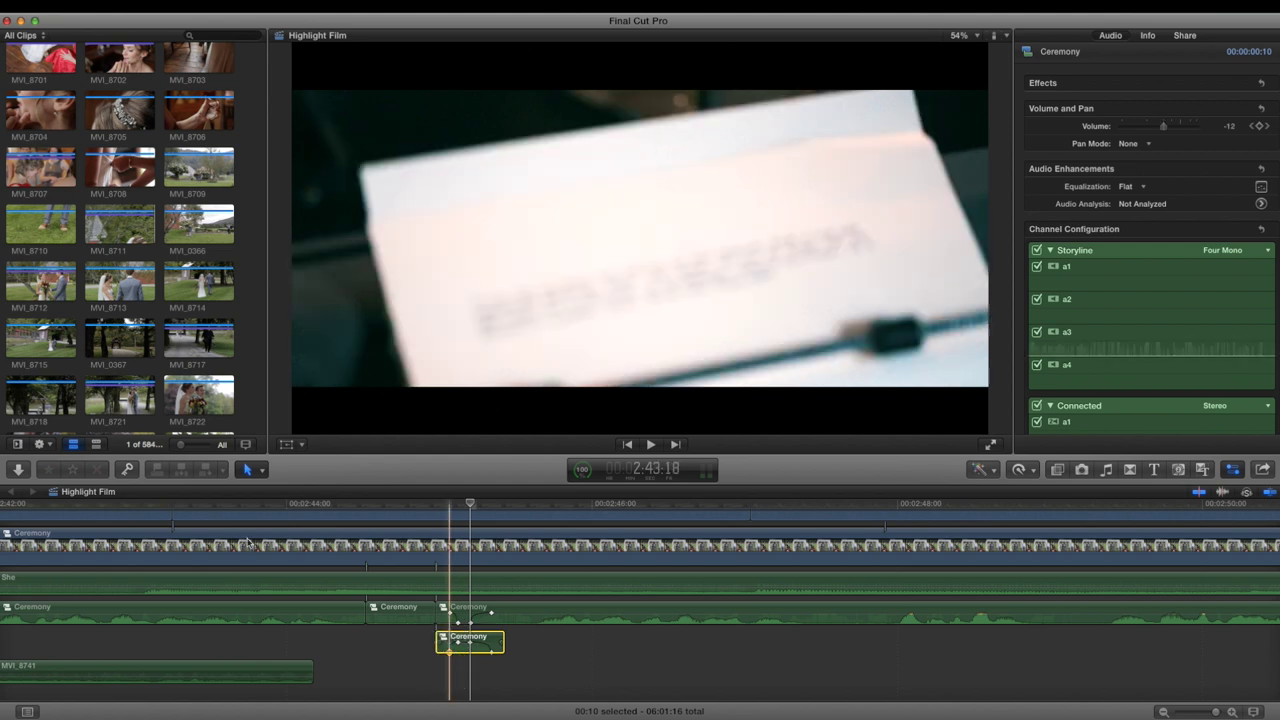
{"action": "left_click", "coordinate": [214, 509]}
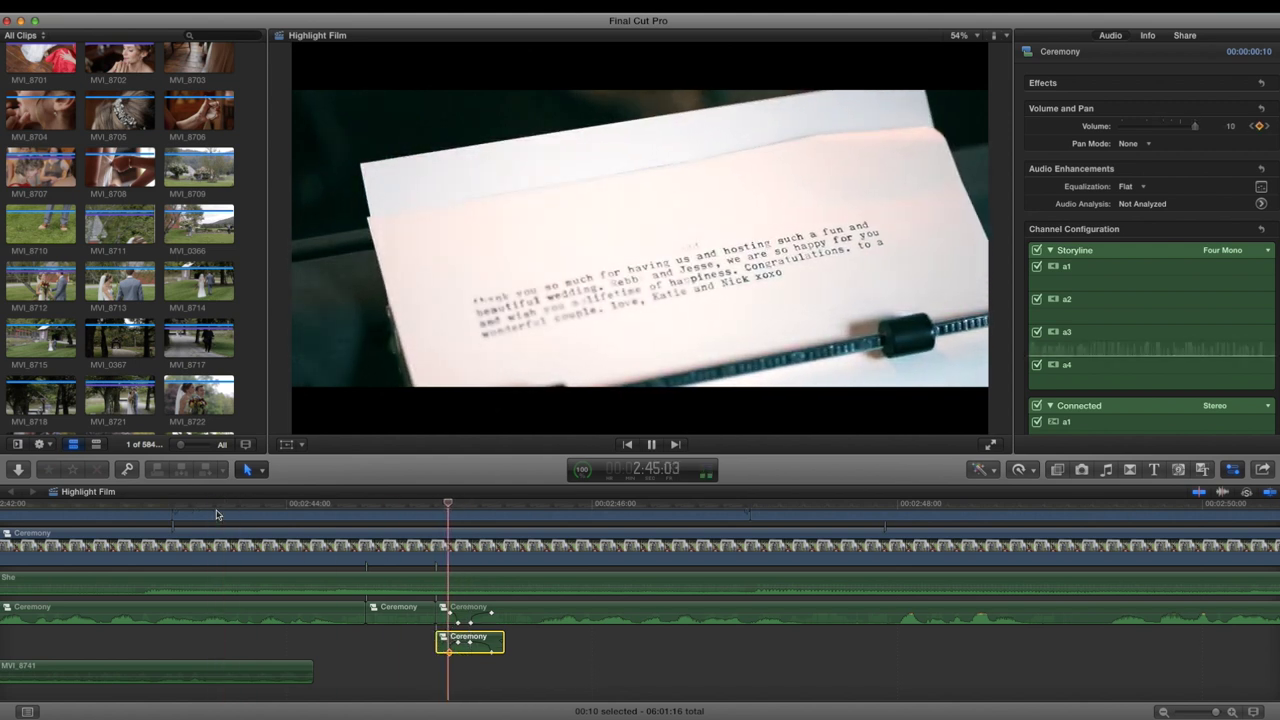
Play the patched Ceremony audio passage from 2:43:17 through the first-look clip to the wedding invitation shot.
{"action": "key", "text": "space"}
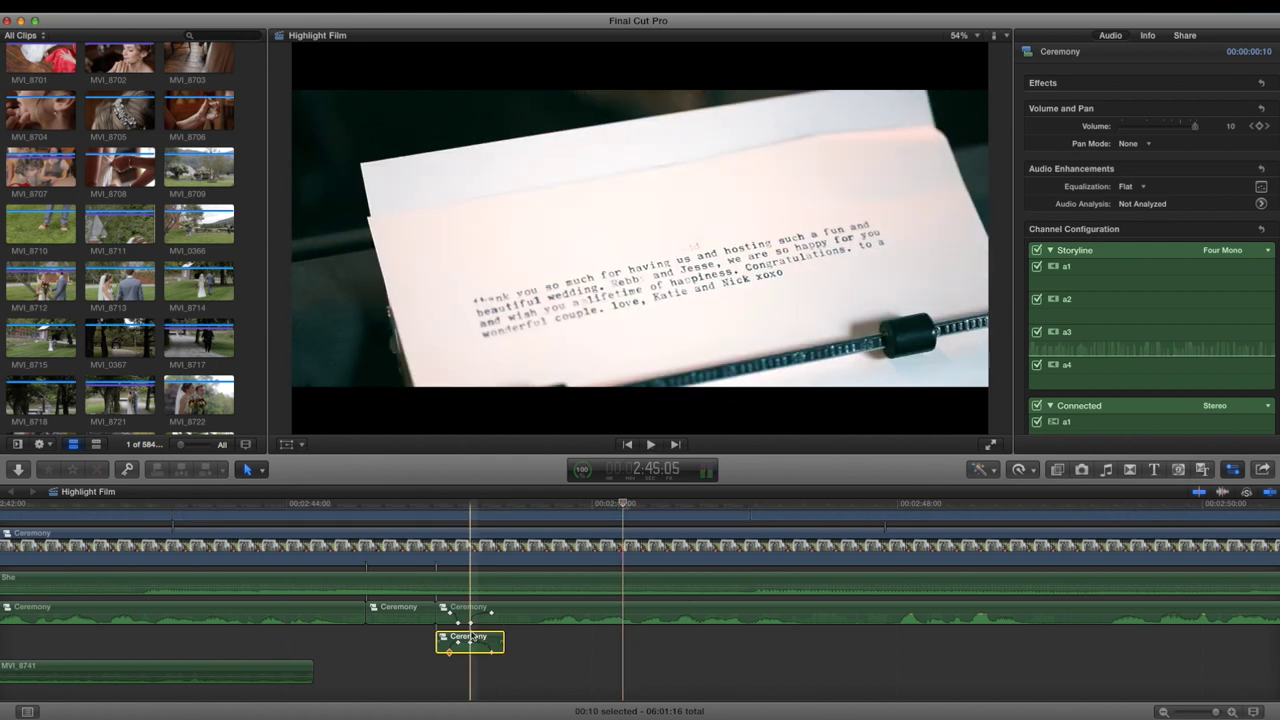
{"action": "key", "text": "z"}
{"action": "left_click", "coordinate": [529, 661], "text": "alt"}
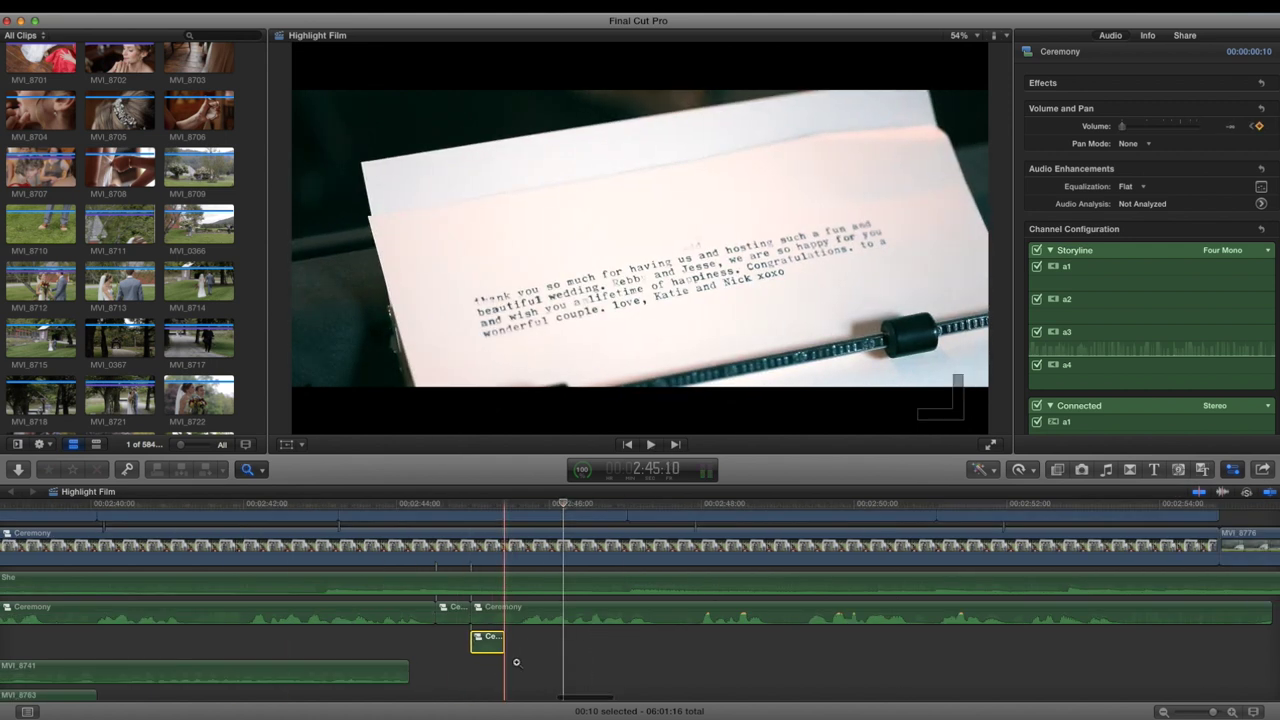
{"action": "left_click", "coordinate": [529, 661], "text": "alt"}
{"action": "key", "text": "a"}
{"action": "scroll", "coordinate": [529, 661], "scroll_direction": "up", "scroll_amount": 3}
{"action": "scroll", "coordinate": [529, 661], "scroll_direction": "right", "scroll_amount": 2}
{"action": "left_click", "coordinate": [408, 505]}
{"action": "left_click_drag", "start_coordinate": [408, 505], "coordinate": [402, 505]}
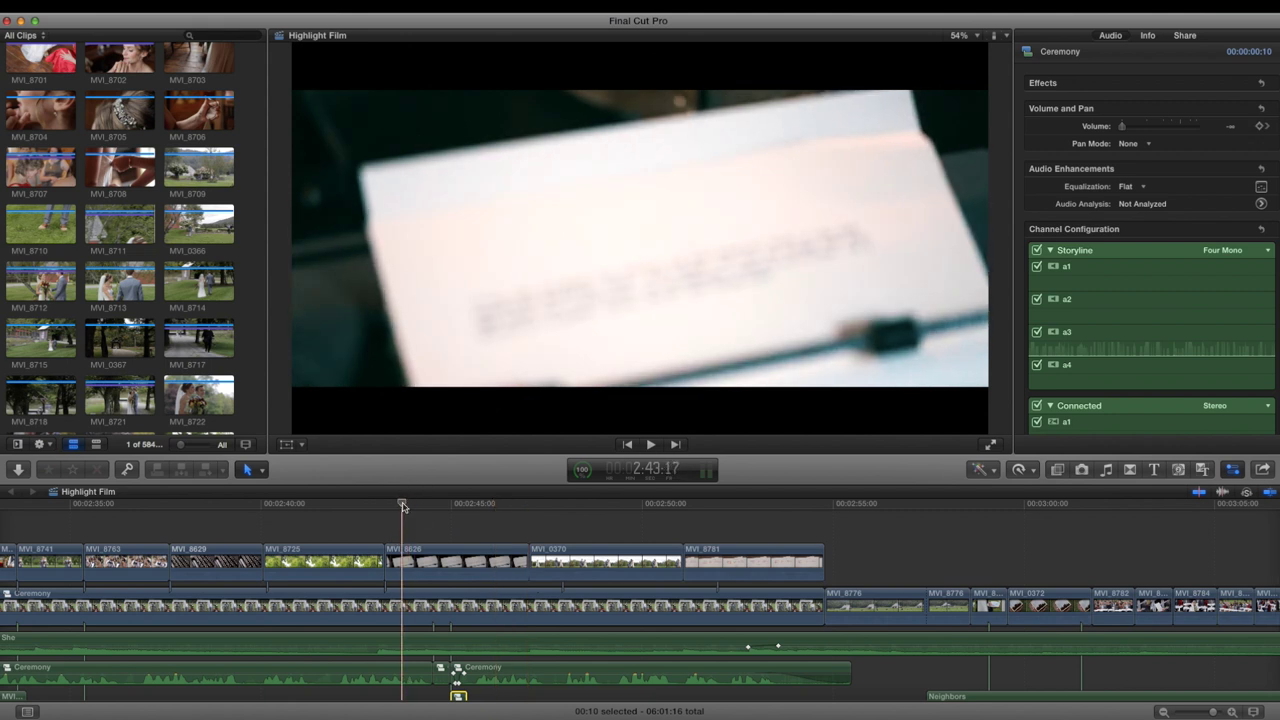
{"action": "key", "text": "space"}
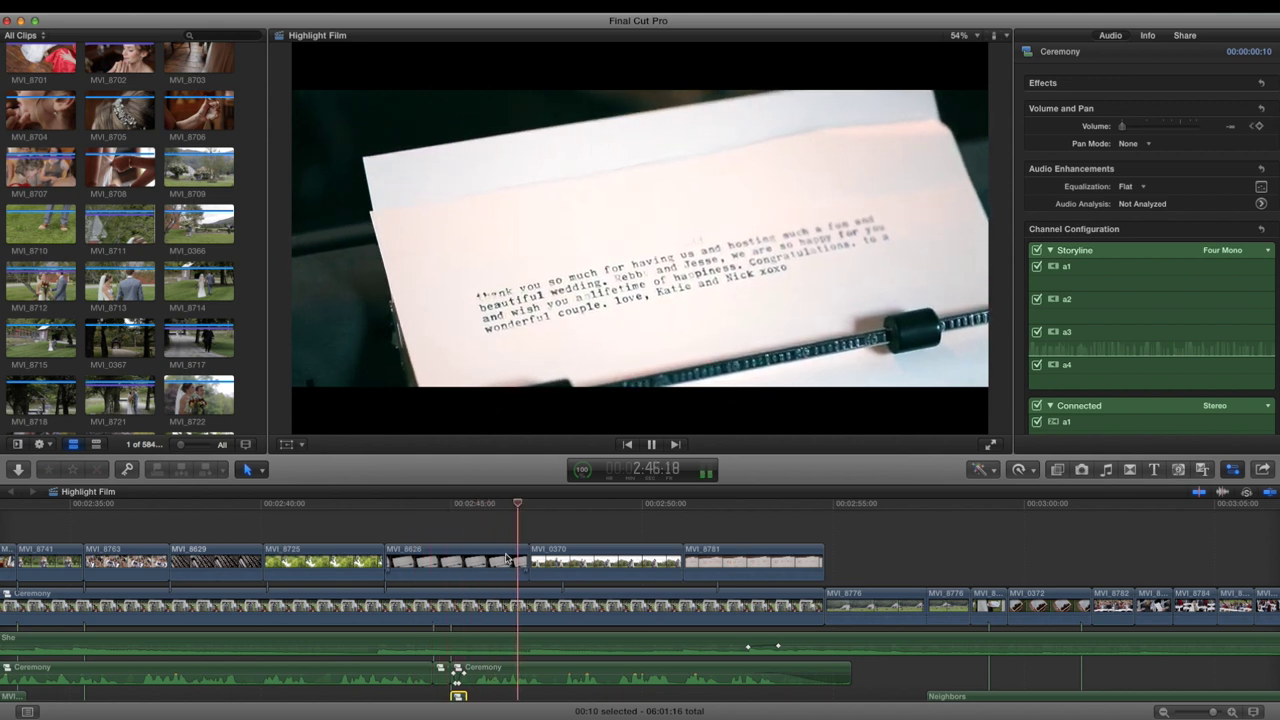
{"action": "scroll", "coordinate": [560, 575], "scroll_direction": "right", "scroll_amount": 3}
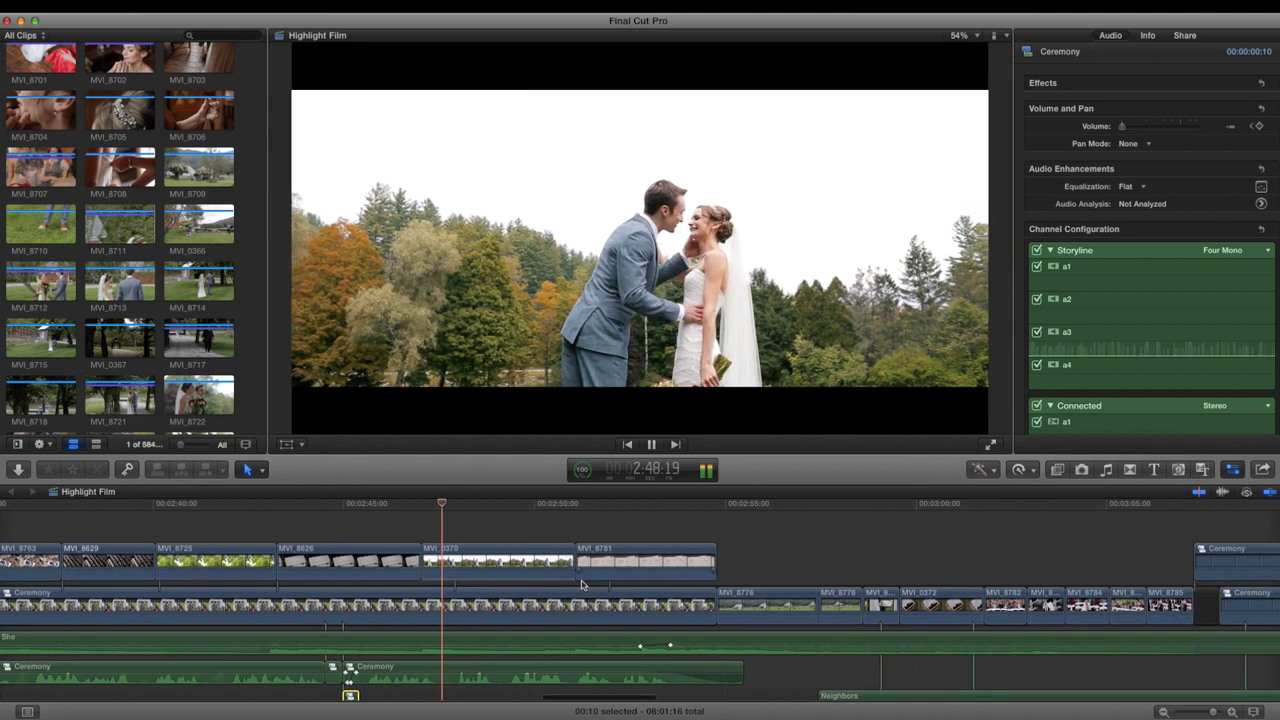
{"action": "scroll", "coordinate": [581, 584], "scroll_direction": "right", "scroll_amount": 3}
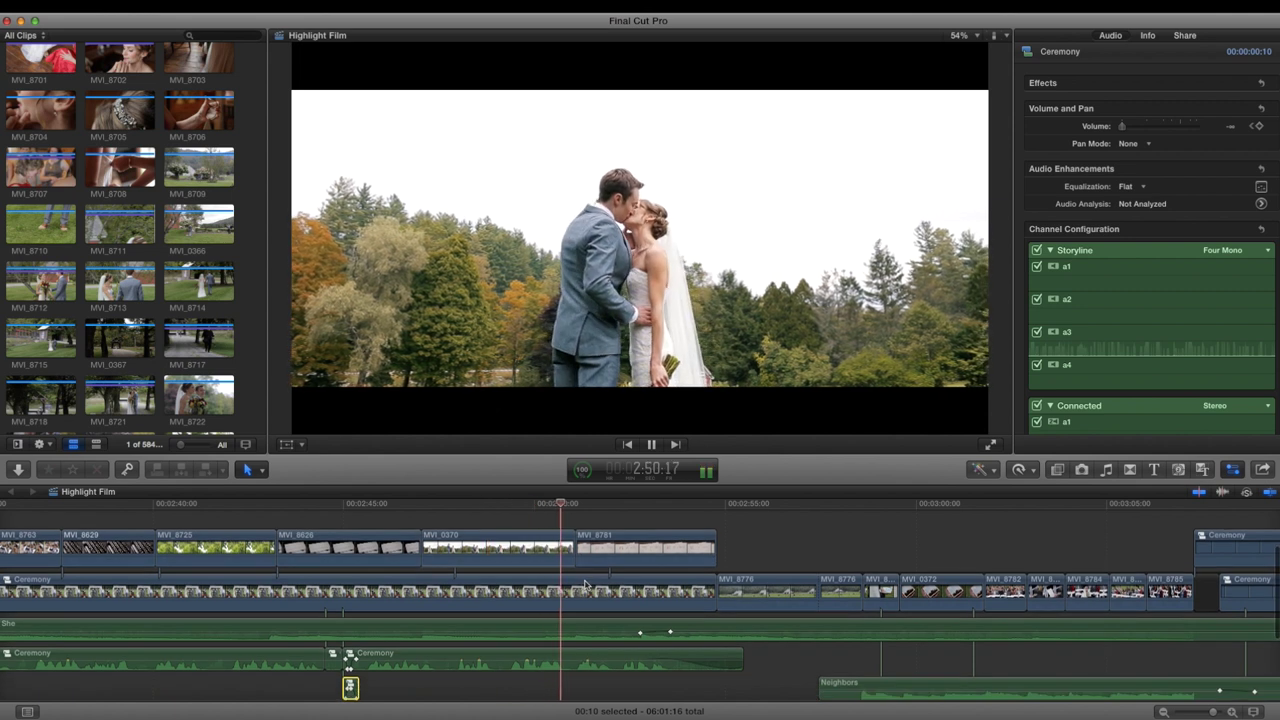
{"action": "scroll", "coordinate": [581, 584], "scroll_direction": "right", "scroll_amount": 2}
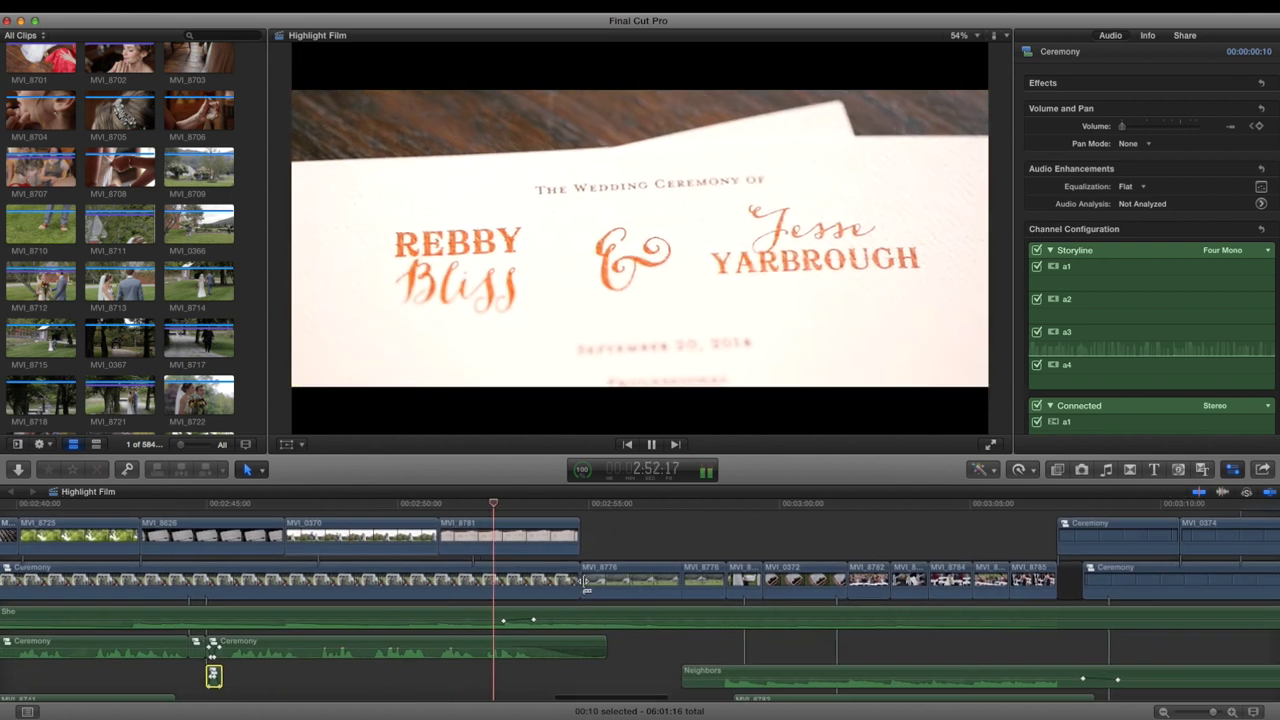
{"action": "scroll", "coordinate": [581, 584], "scroll_direction": "right", "scroll_amount": 2}
Compare the invitation shot MVI_8781 at 2:53:13 with its Color correction off and on.
{"action": "left_click", "coordinate": [468, 503]}
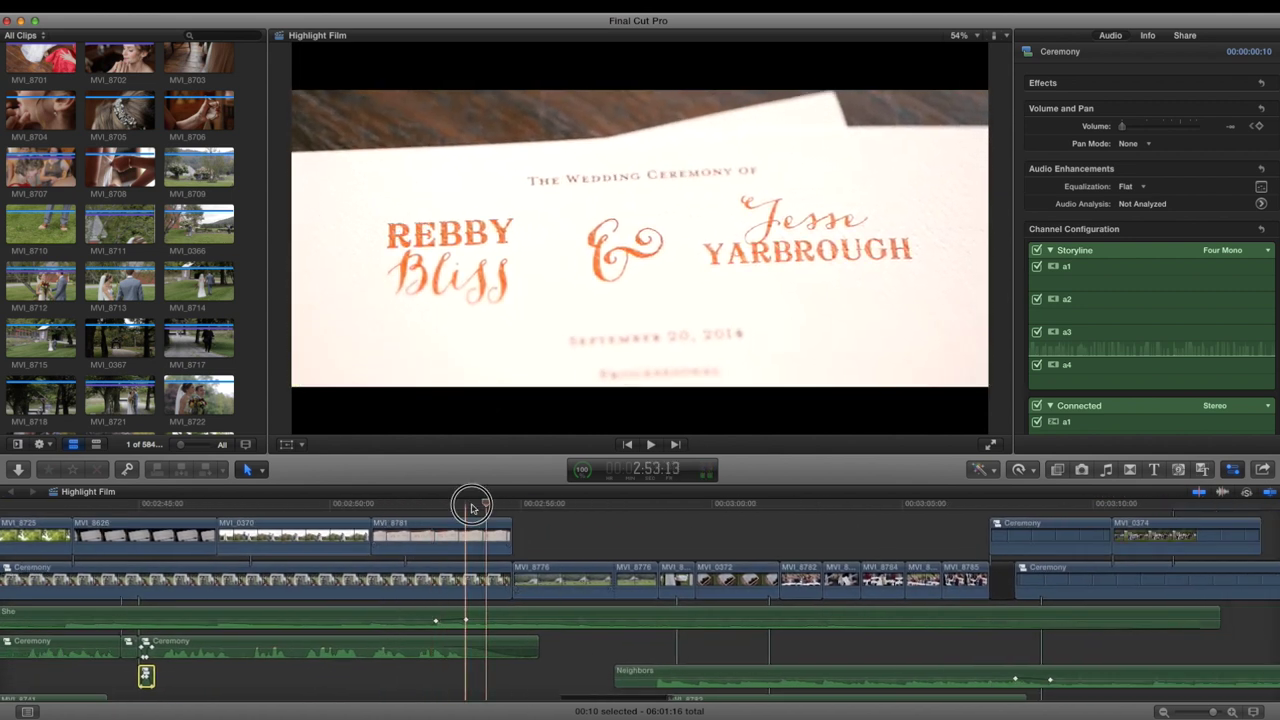
{"action": "left_click", "coordinate": [470, 529]}
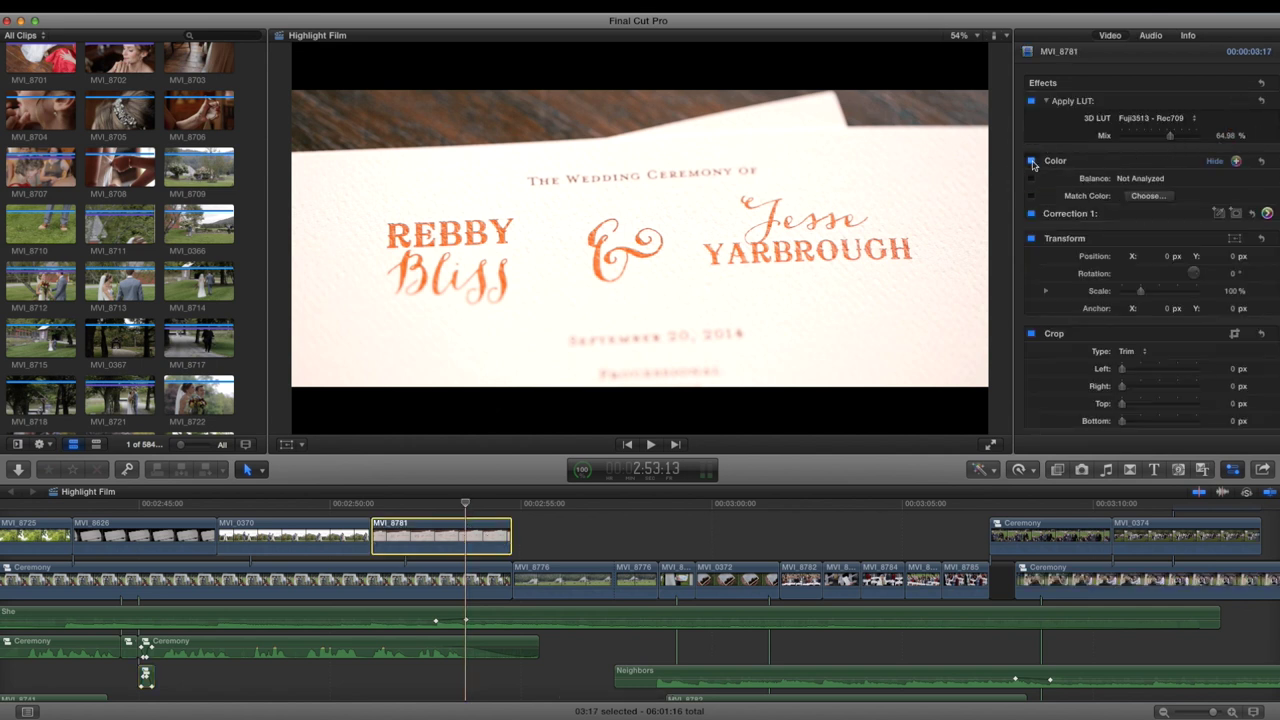
{"action": "left_click", "coordinate": [1031, 161]}
{"action": "left_click", "coordinate": [1031, 161]}
{"action": "left_click", "coordinate": [1031, 161]}
{"action": "left_click", "coordinate": [1031, 161]}
Compare the invitation shot without any grading by switching both Apply LUT and Color off and back on.
{"action": "left_click", "coordinate": [1032, 102]}
{"action": "left_click", "coordinate": [1032, 162]}
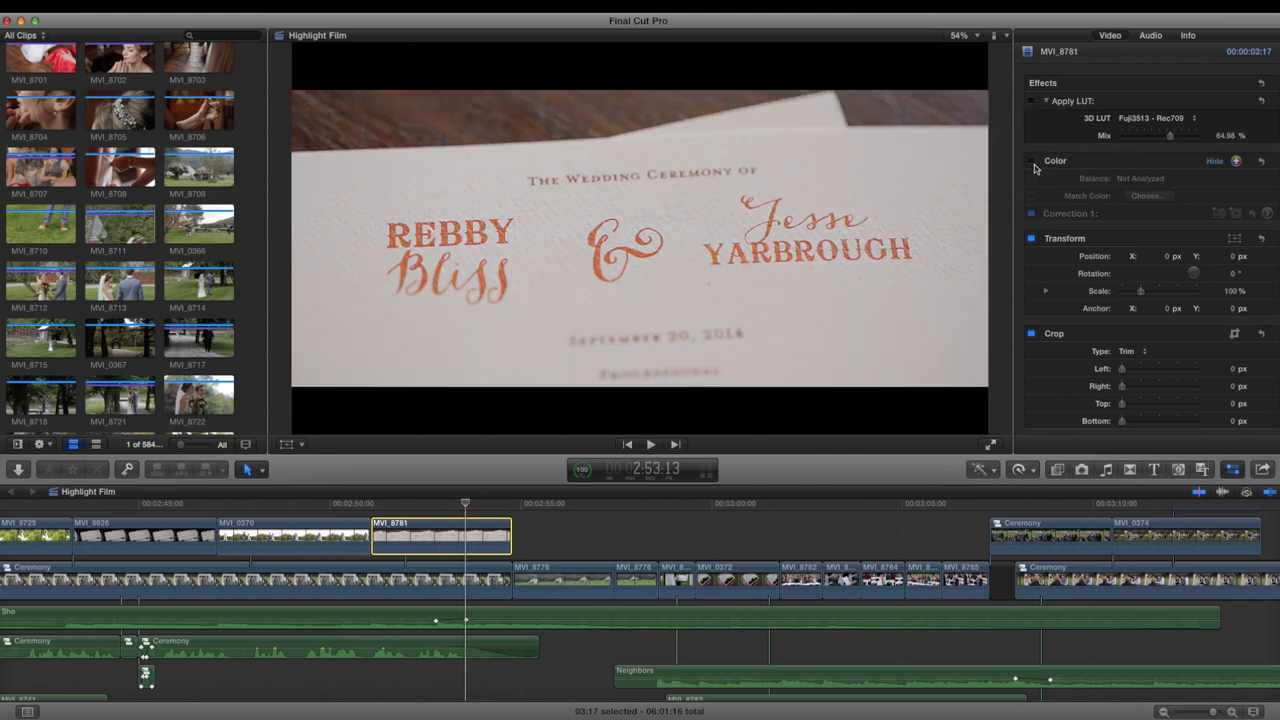
{"action": "left_click", "coordinate": [1031, 161]}
{"action": "left_click", "coordinate": [1032, 102]}
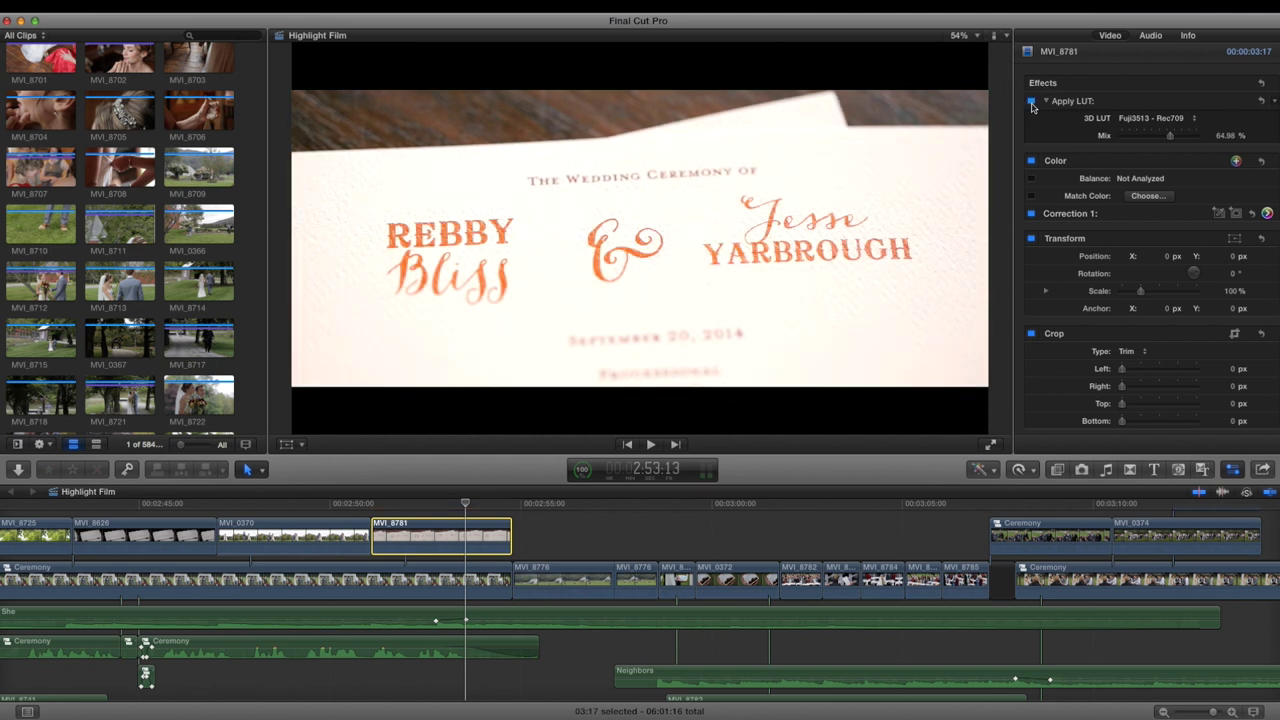
Compare the invitation shot with only its Apply LUT effect off and on, leaving the effect enabled.
{"action": "left_click", "coordinate": [1032, 102]}
{"action": "left_click", "coordinate": [1032, 102]}
{"action": "left_click", "coordinate": [1032, 102]}
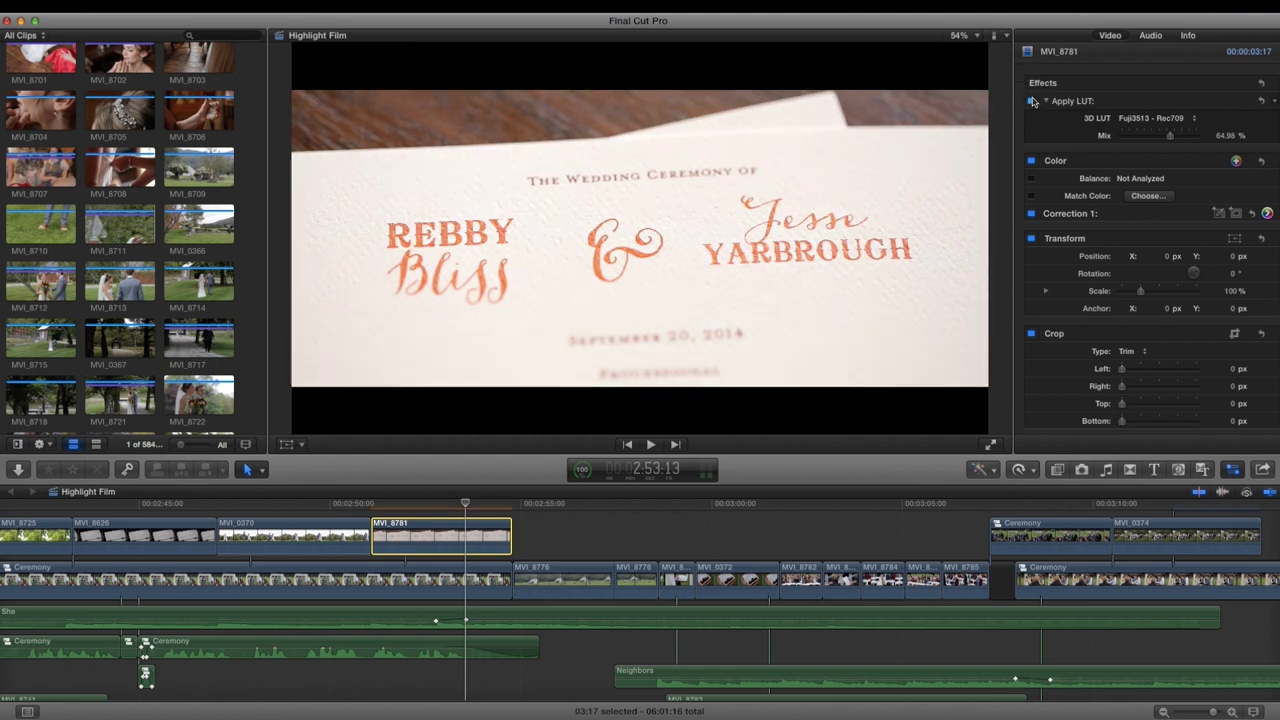
{"action": "left_click", "coordinate": [1032, 102]}
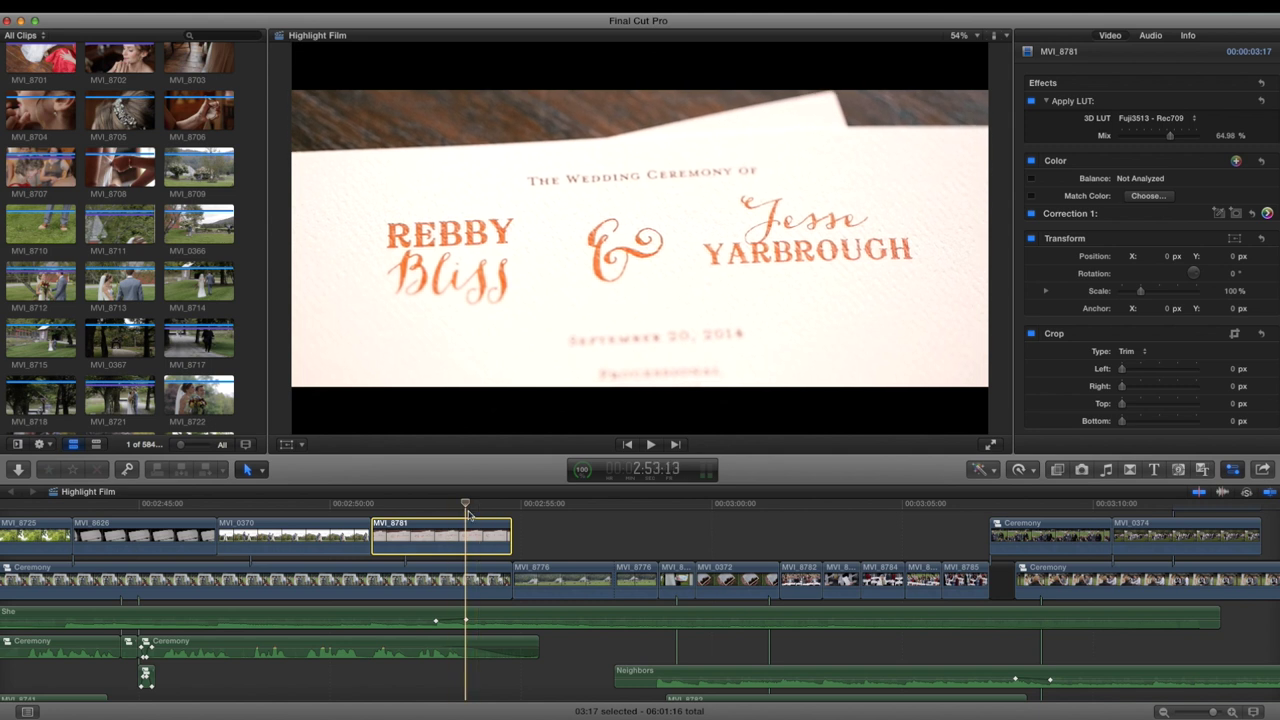
Play from 2:53:13 through the guest reaction shots, check the audio beneath them, and select clip MVI_8782 at 3:02:07.
{"action": "key", "text": "space"}
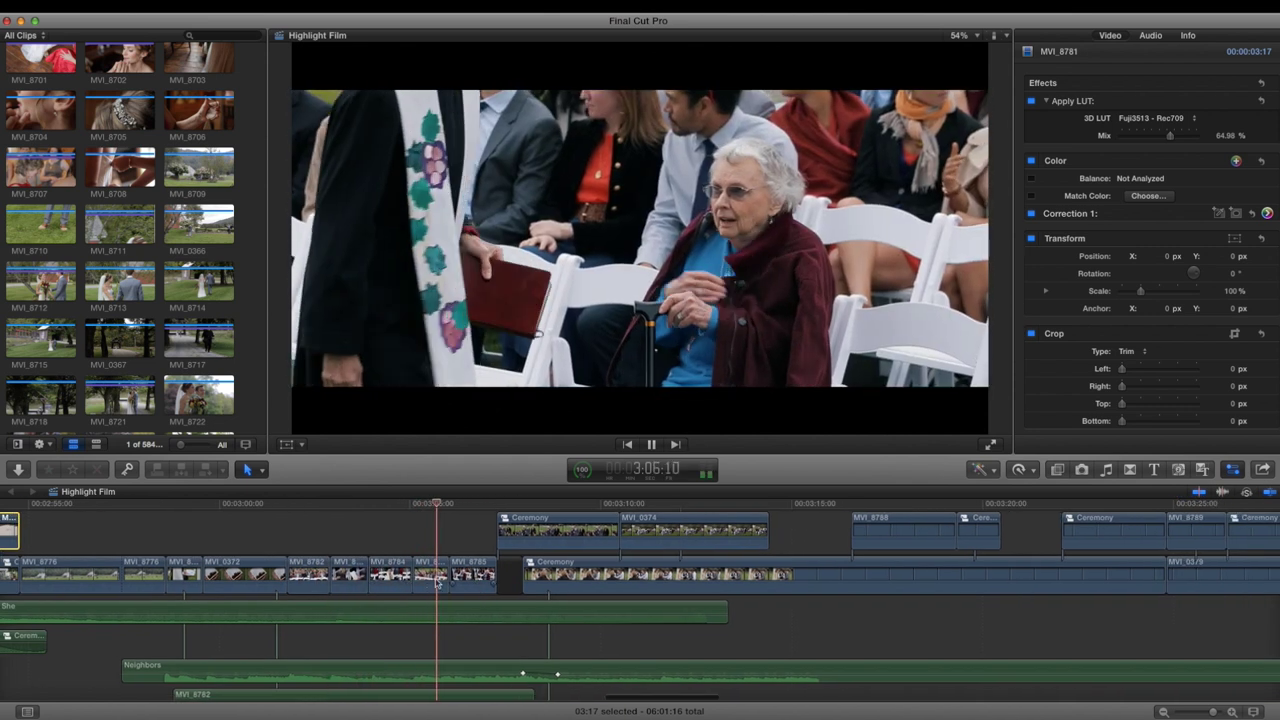
{"action": "key", "text": "space"}
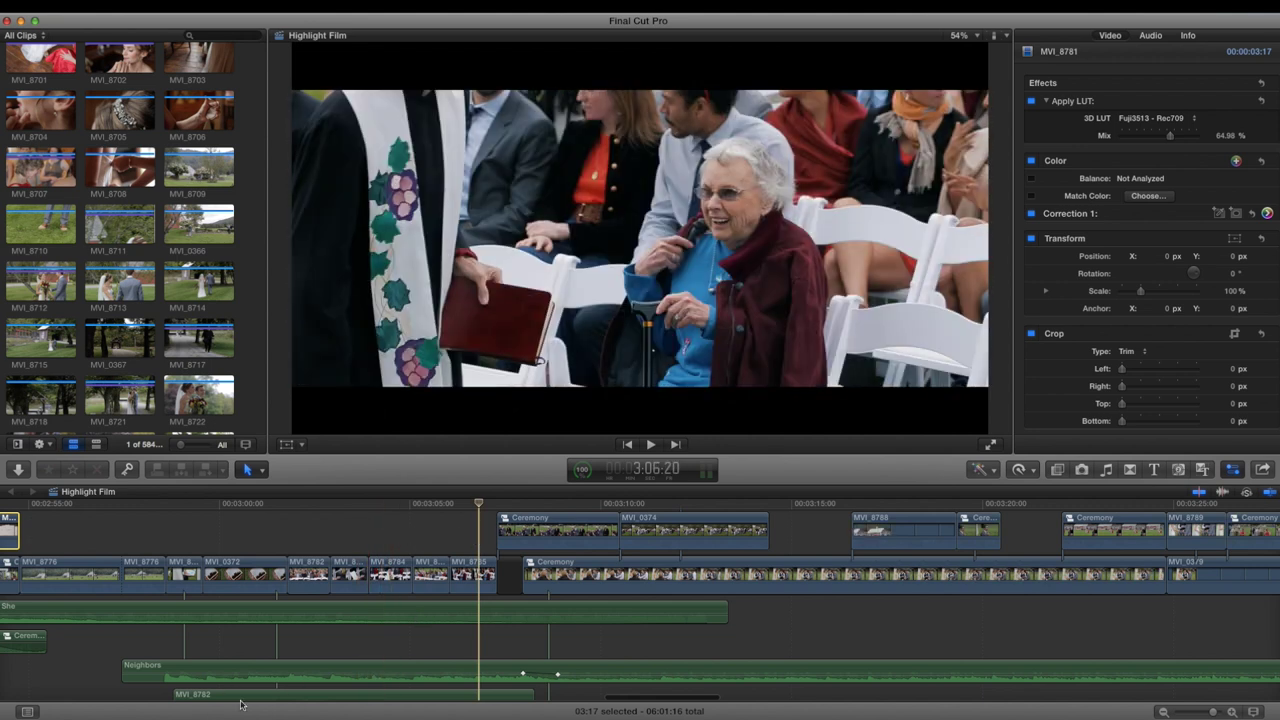
{"action": "scroll", "coordinate": [225, 697], "scroll_direction": "down", "scroll_amount": 2}
{"action": "key", "text": "space"}
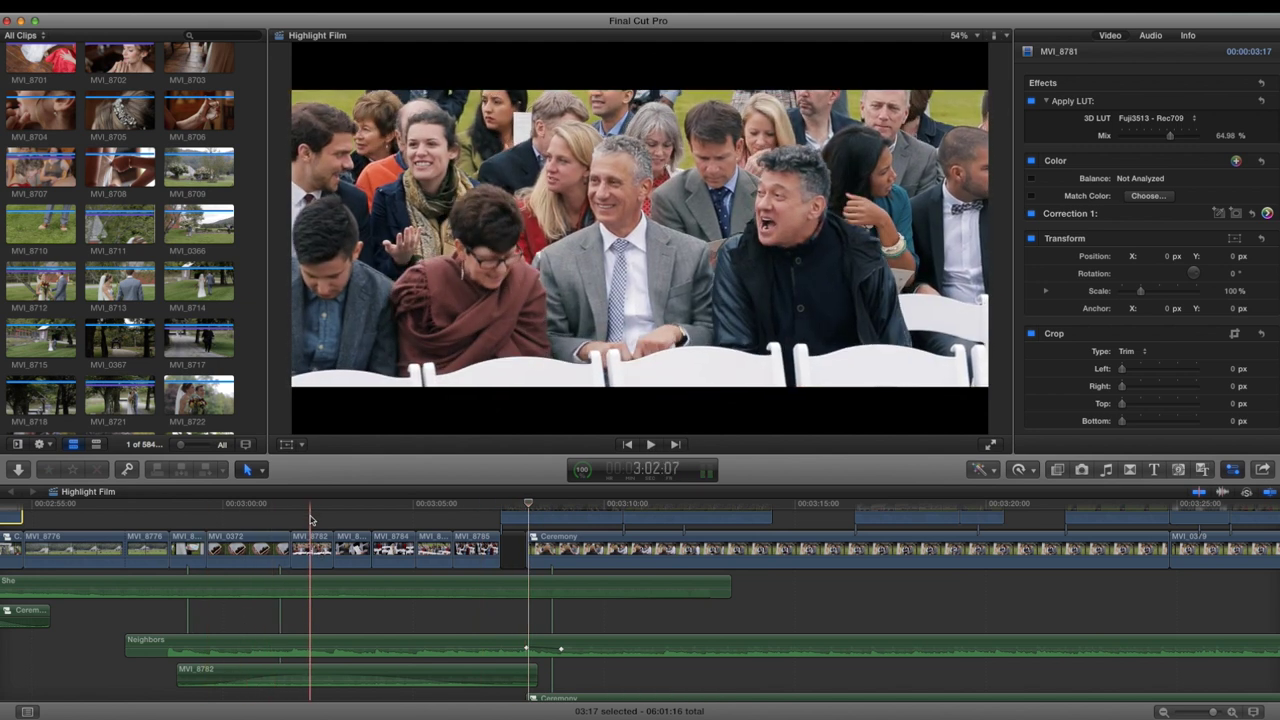
{"action": "left_click", "coordinate": [312, 546]}
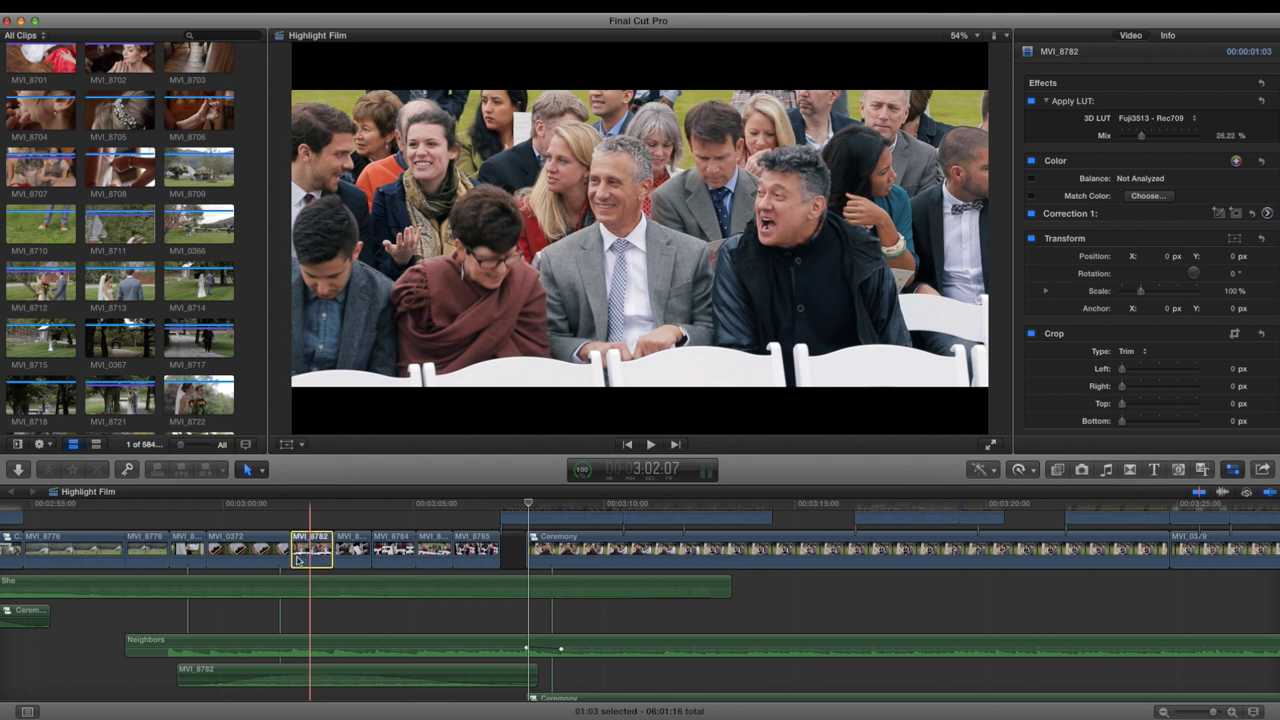
Play the groom's processional from 3:08:01 through MVI_0374 to the barn shot over the guests.
{"action": "left_click", "coordinate": [530, 508]}
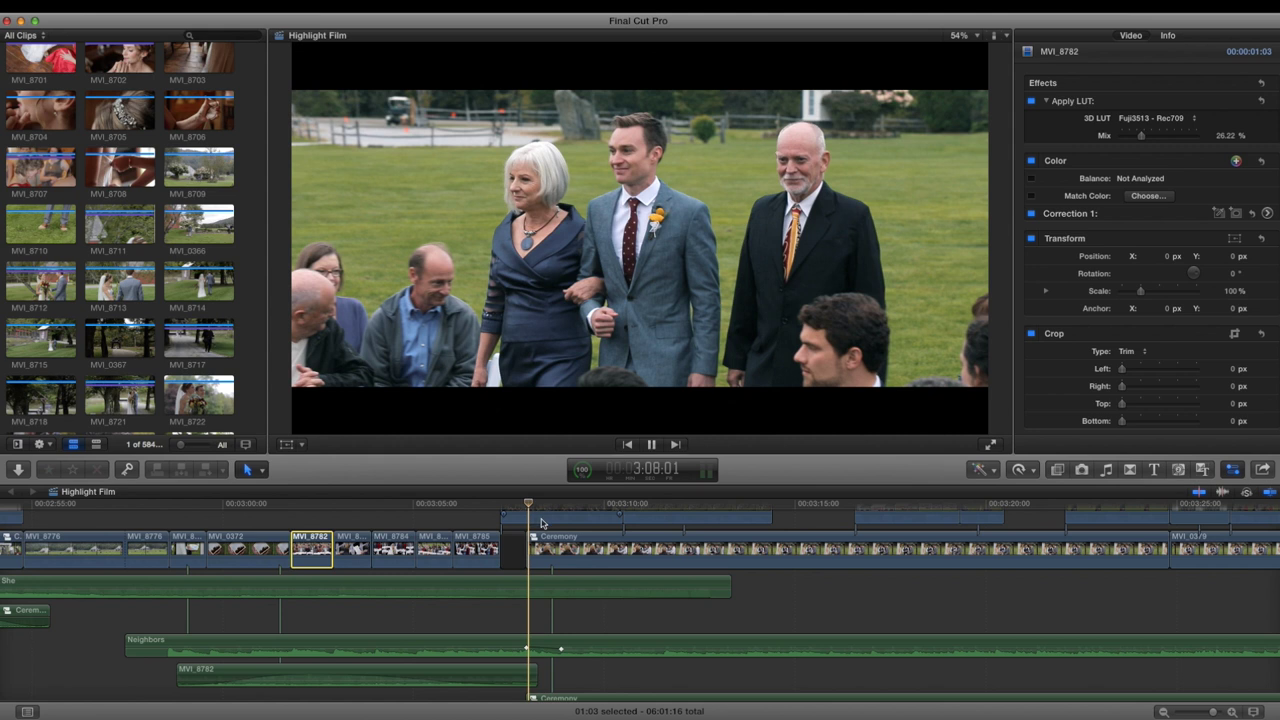
{"action": "key", "text": "space"}
{"action": "scroll", "coordinate": [555, 531], "scroll_direction": "right", "scroll_amount": 3}
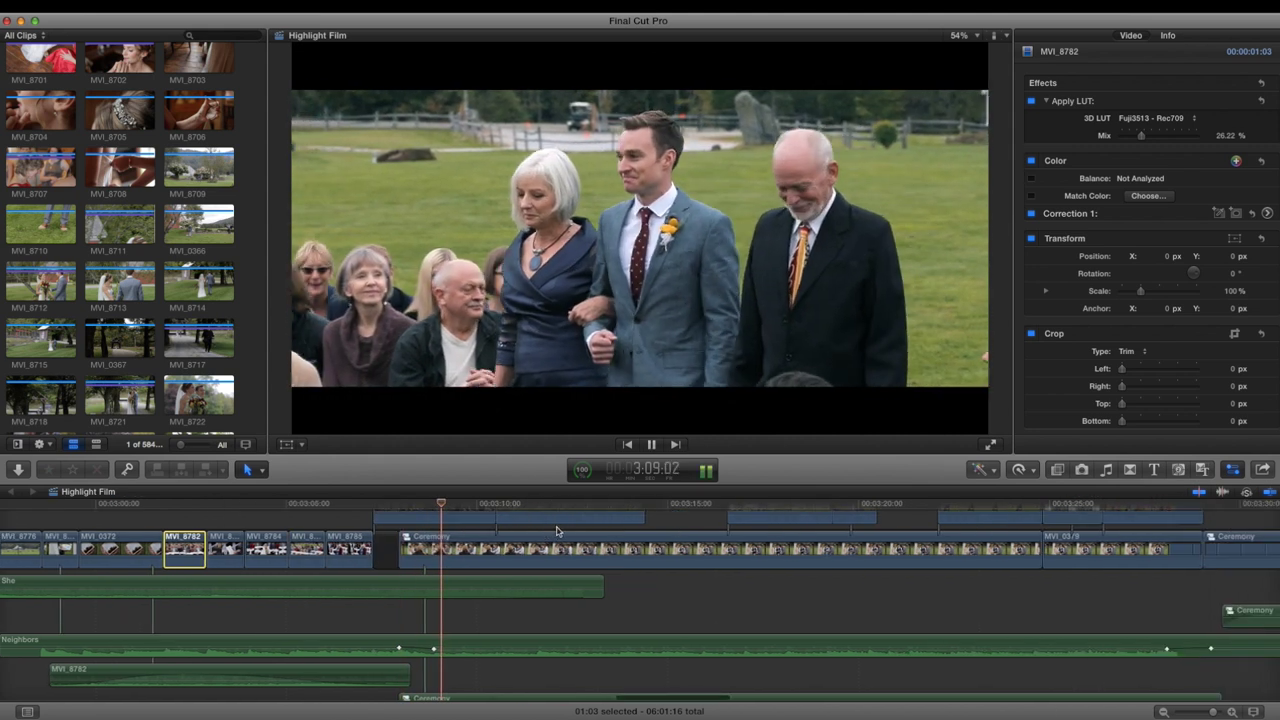
{"action": "scroll", "coordinate": [557, 531], "scroll_direction": "right", "scroll_amount": 2}
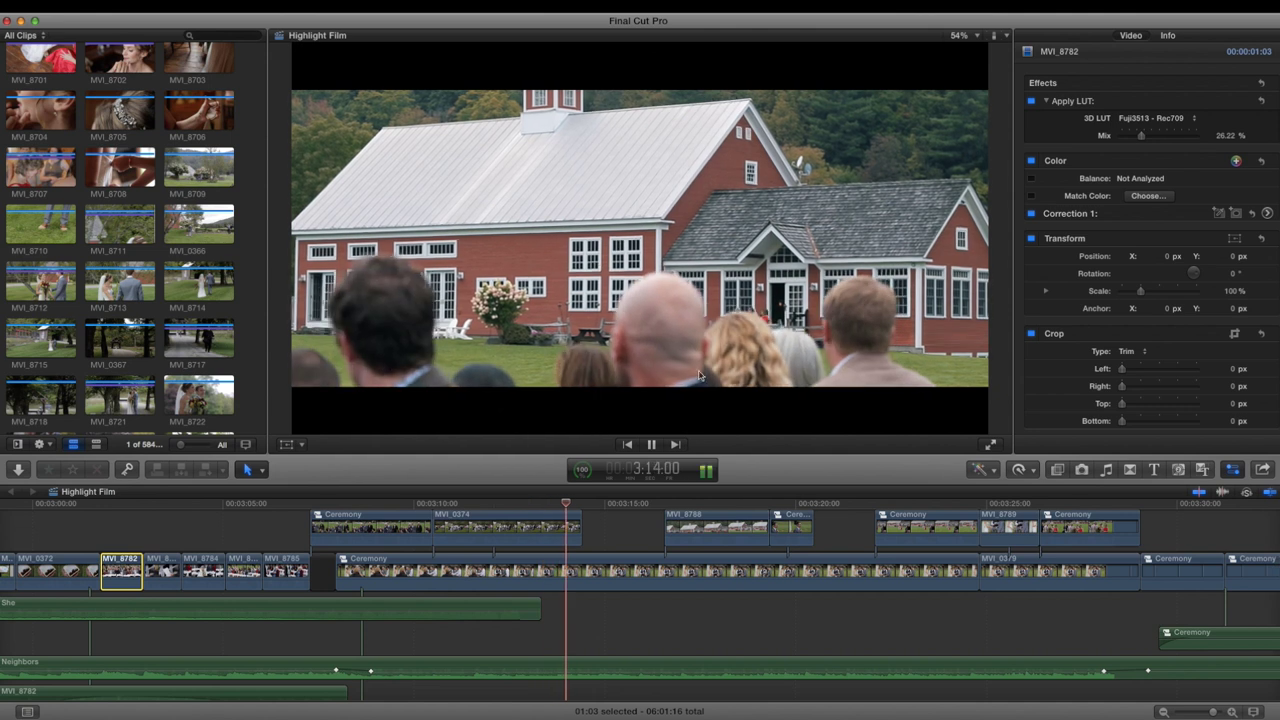
{"action": "key", "text": "space"}
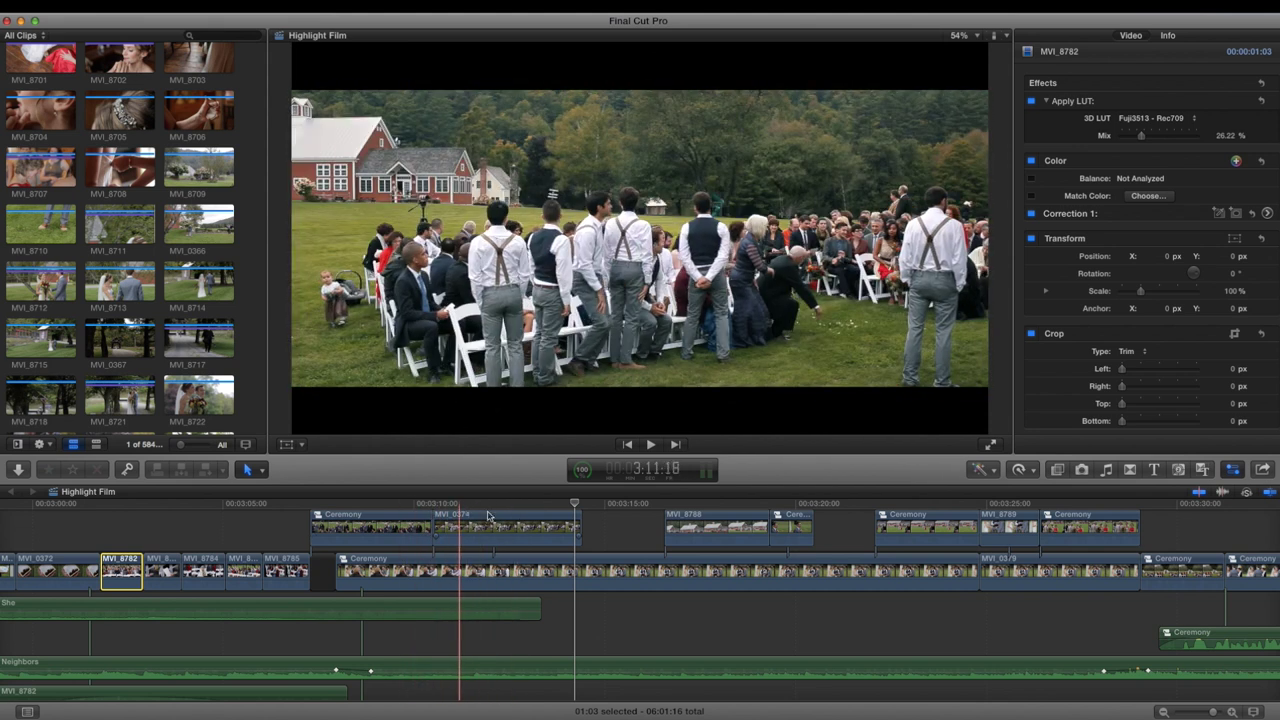
Review the barn shot in MVI_0374 and play from 3:13:01 through the overlays MVI_8788 and Ceremony.
{"action": "left_click", "coordinate": [434, 507]}
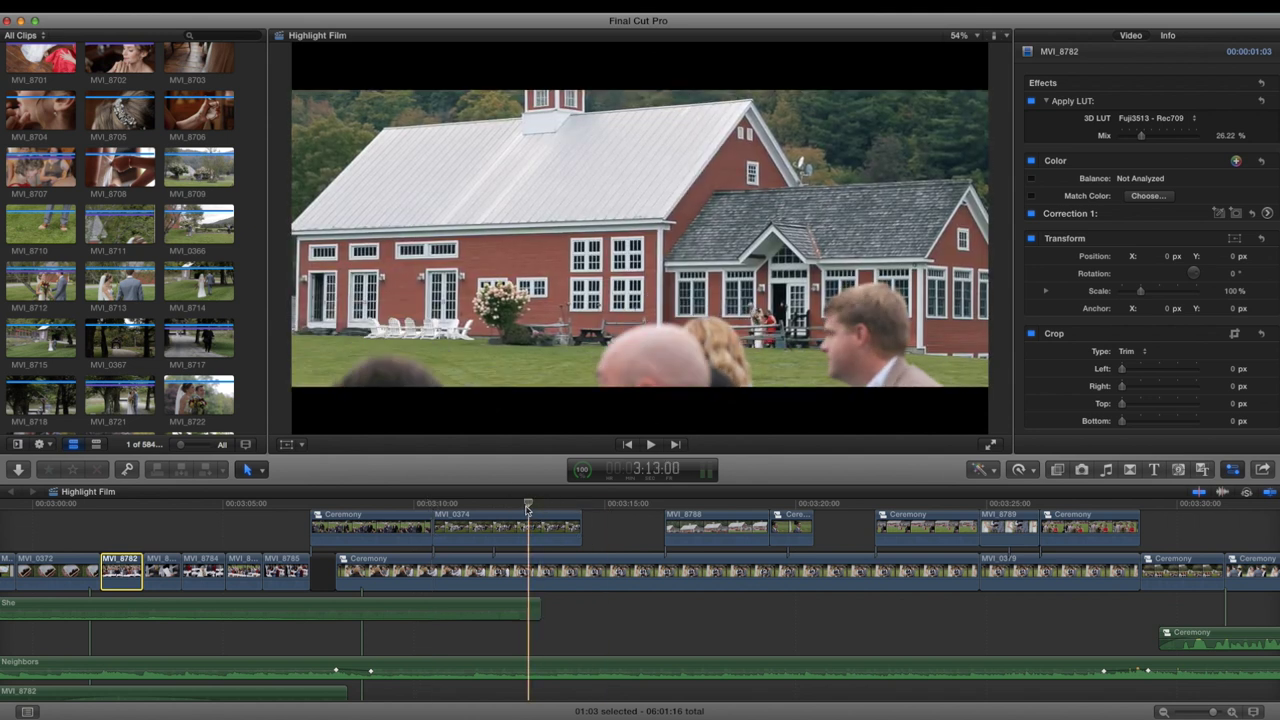
{"action": "left_click", "coordinate": [528, 509]}
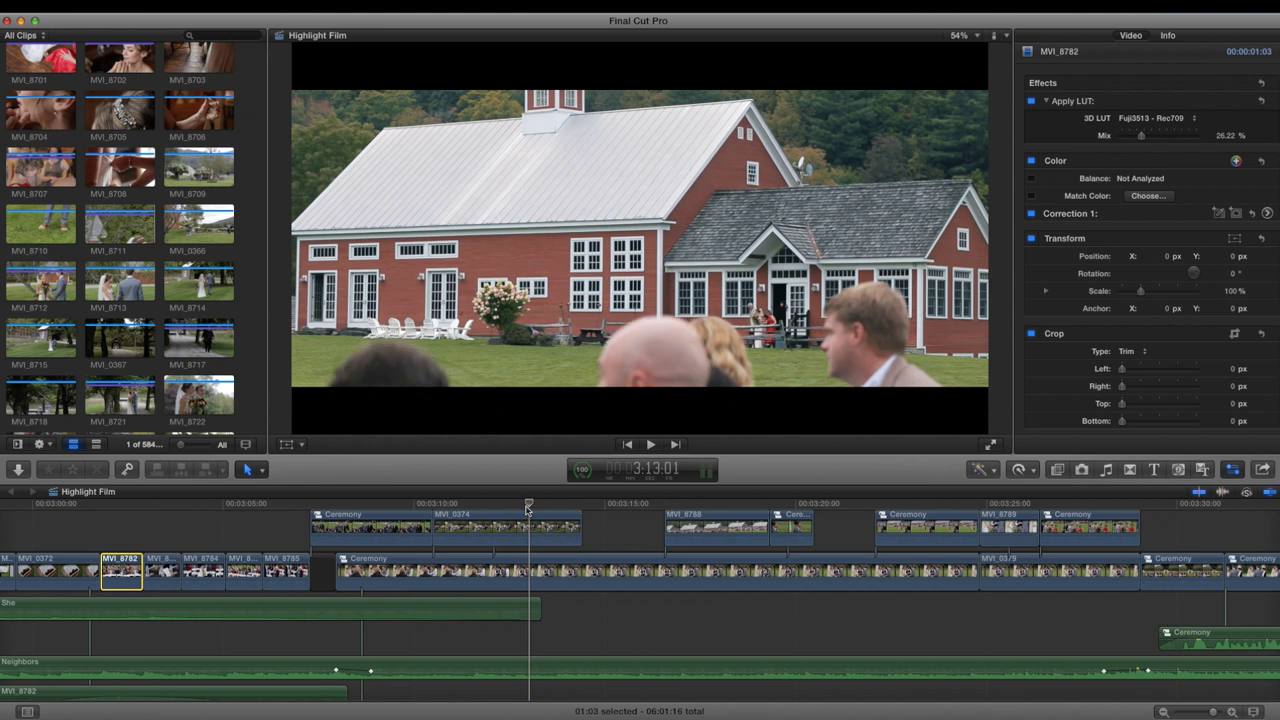
{"action": "key", "text": "space"}
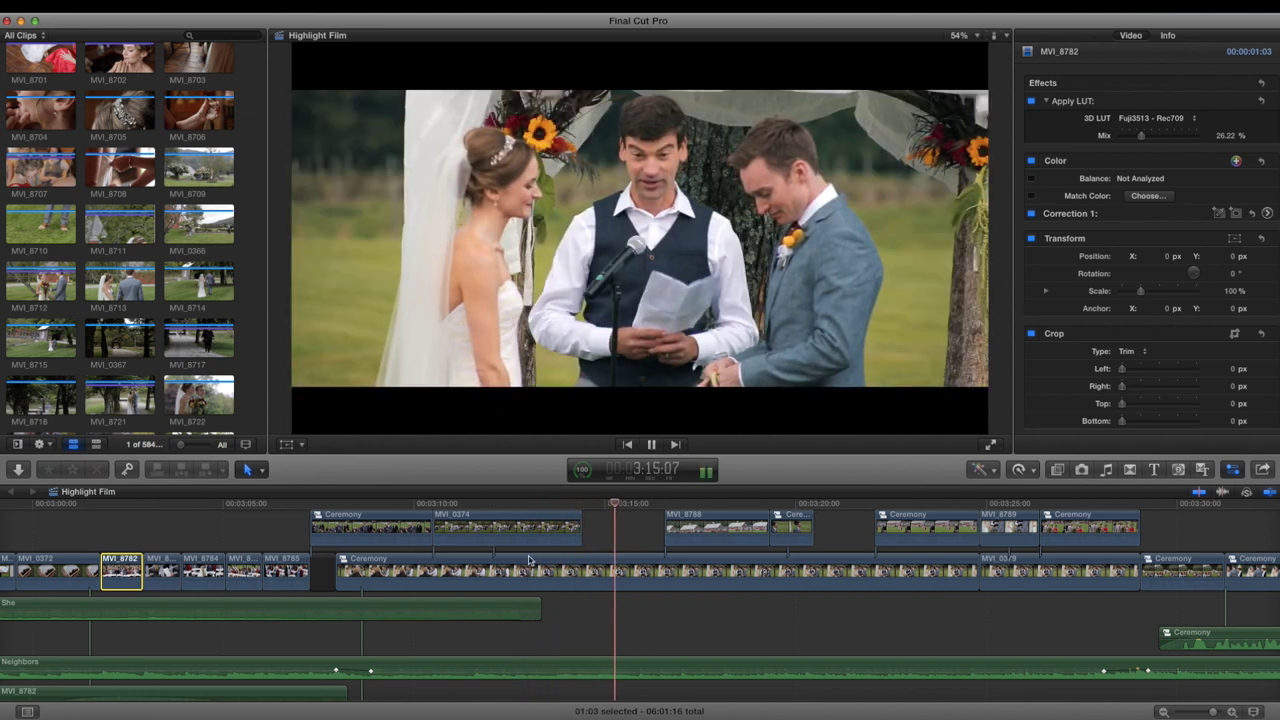
{"action": "scroll", "coordinate": [520, 560], "scroll_direction": "right", "scroll_amount": 3}
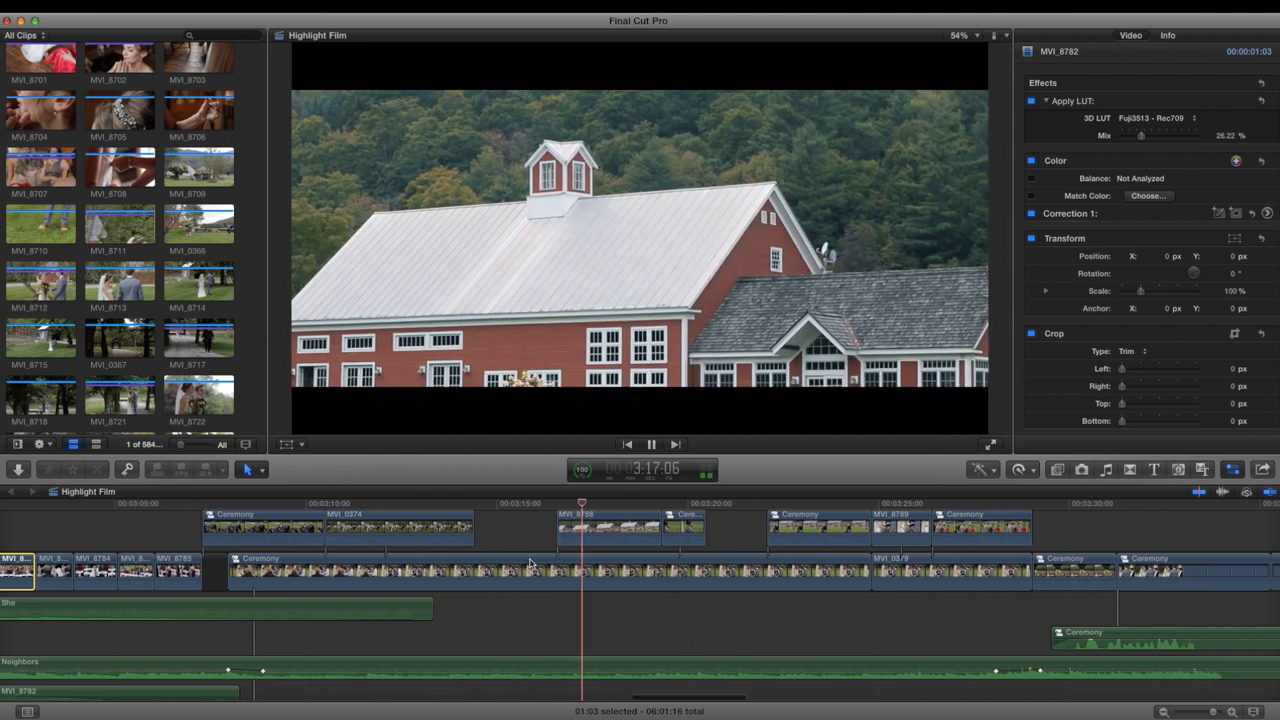
{"action": "scroll", "coordinate": [527, 563], "scroll_direction": "right", "scroll_amount": 2}
{"action": "scroll", "coordinate": [527, 563], "scroll_direction": "right", "scroll_amount": 2}
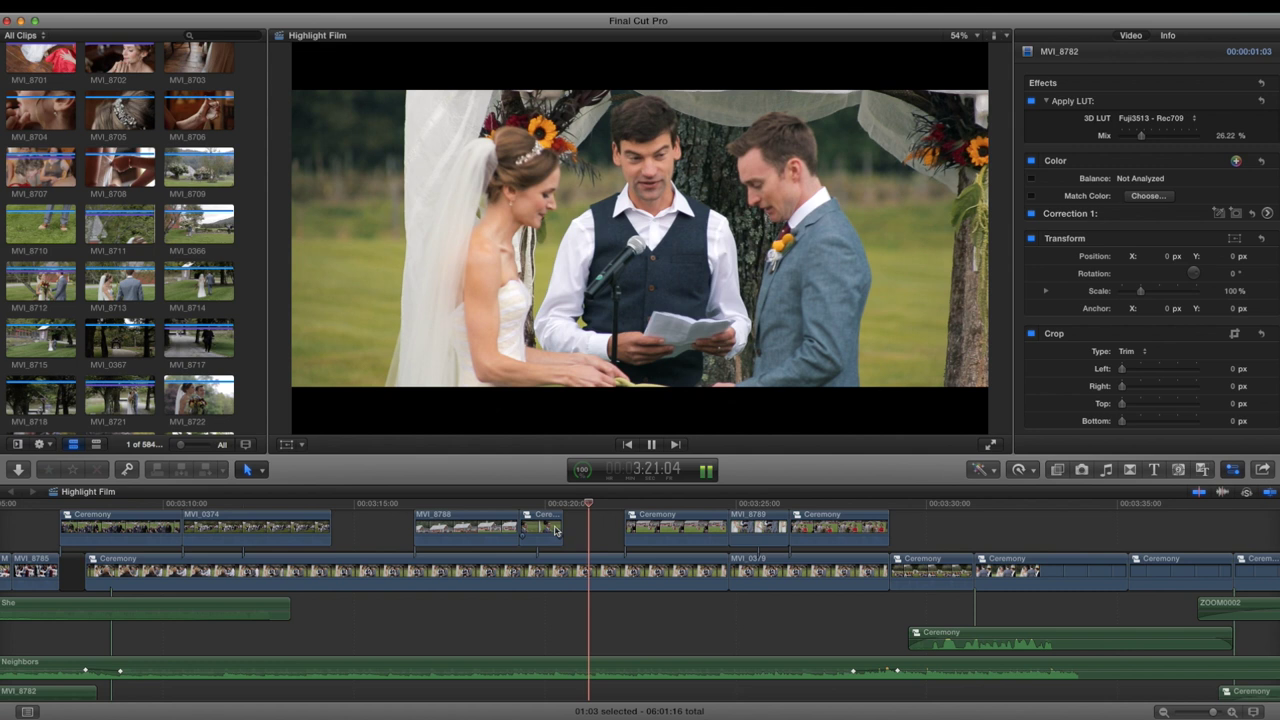
{"action": "key", "text": "space"}
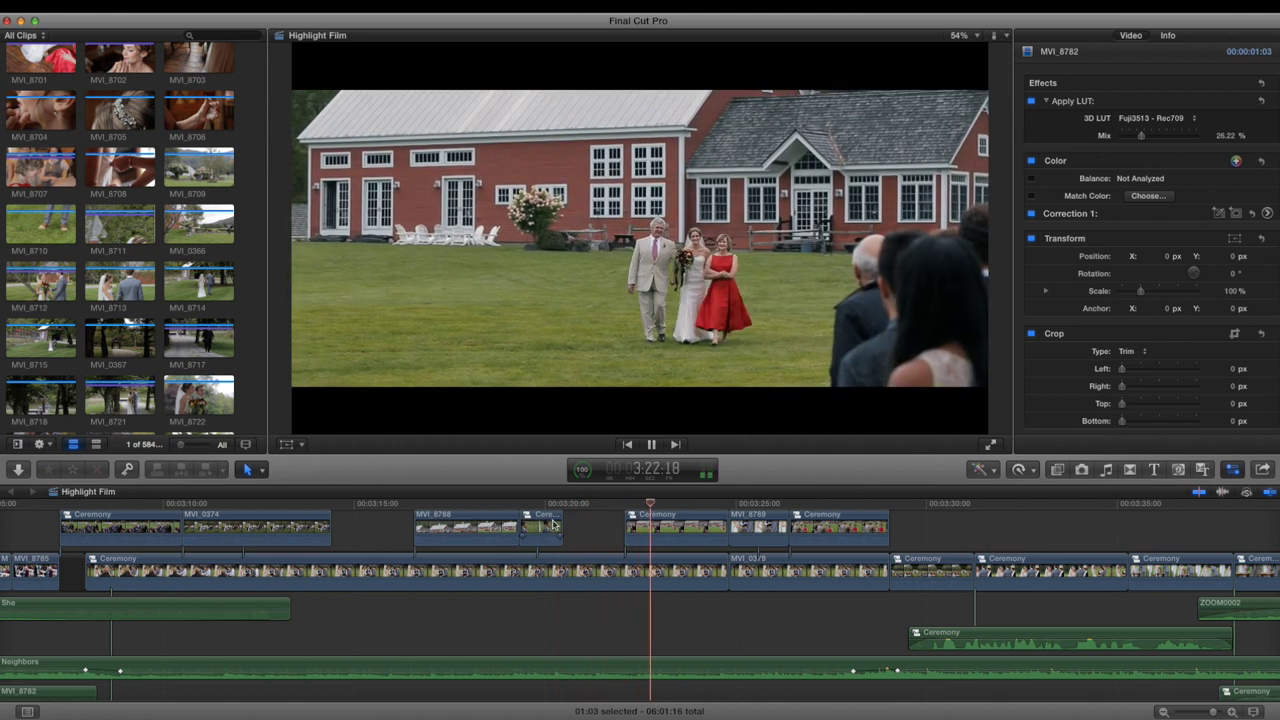
Review the bride's entrance and the following overlay clips up to the wide ceremony shot ending at 3:29:00.
{"action": "scroll", "coordinate": [555, 525], "scroll_direction": "right", "scroll_amount": 6}
{"action": "scroll", "coordinate": [557, 527], "scroll_direction": "right", "scroll_amount": 1}
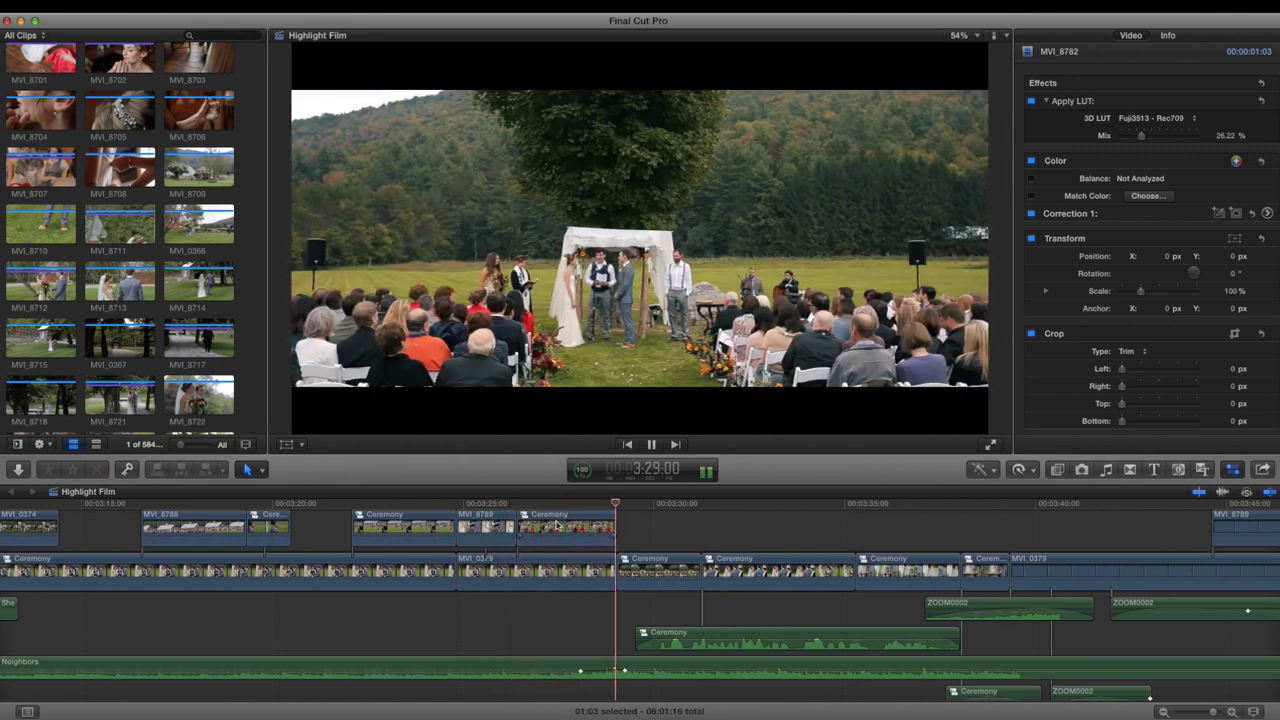
{"action": "key", "text": "space"}
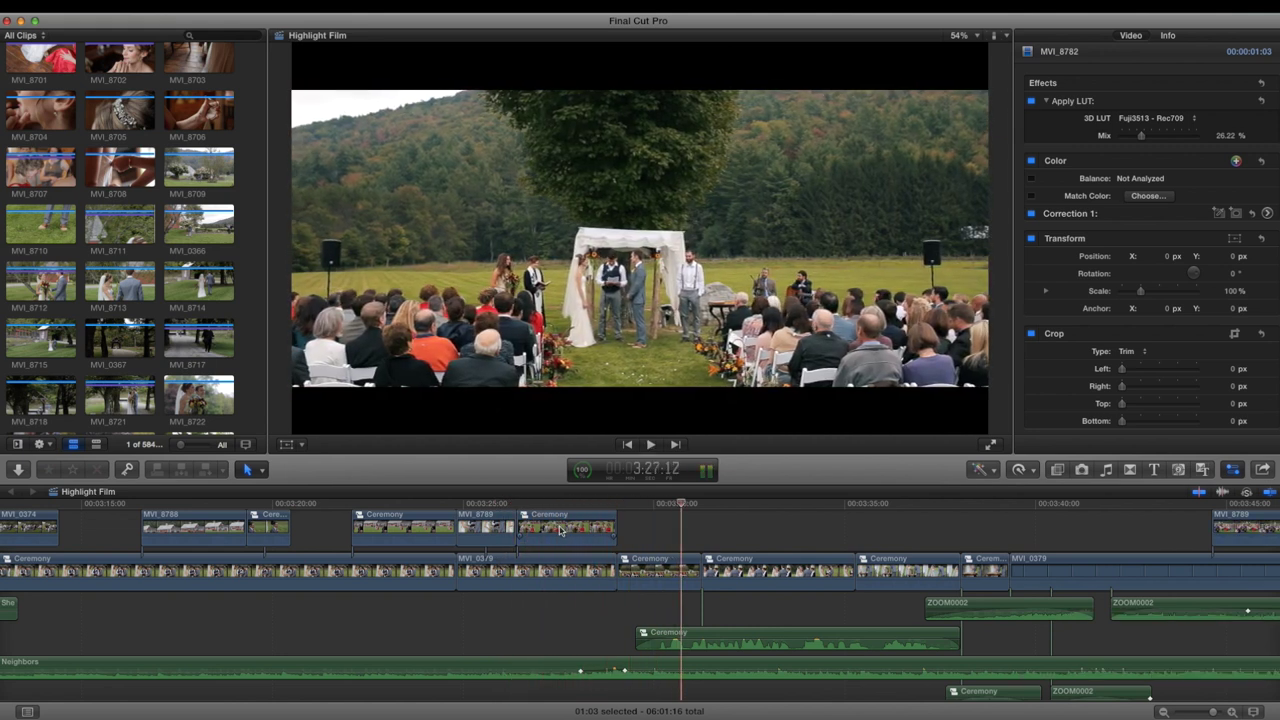
Play the vows from 3:29:01 with the Ceremony audio beneath them, continuing through to the kiss in MVI_0379.
{"action": "left_click", "coordinate": [634, 505]}
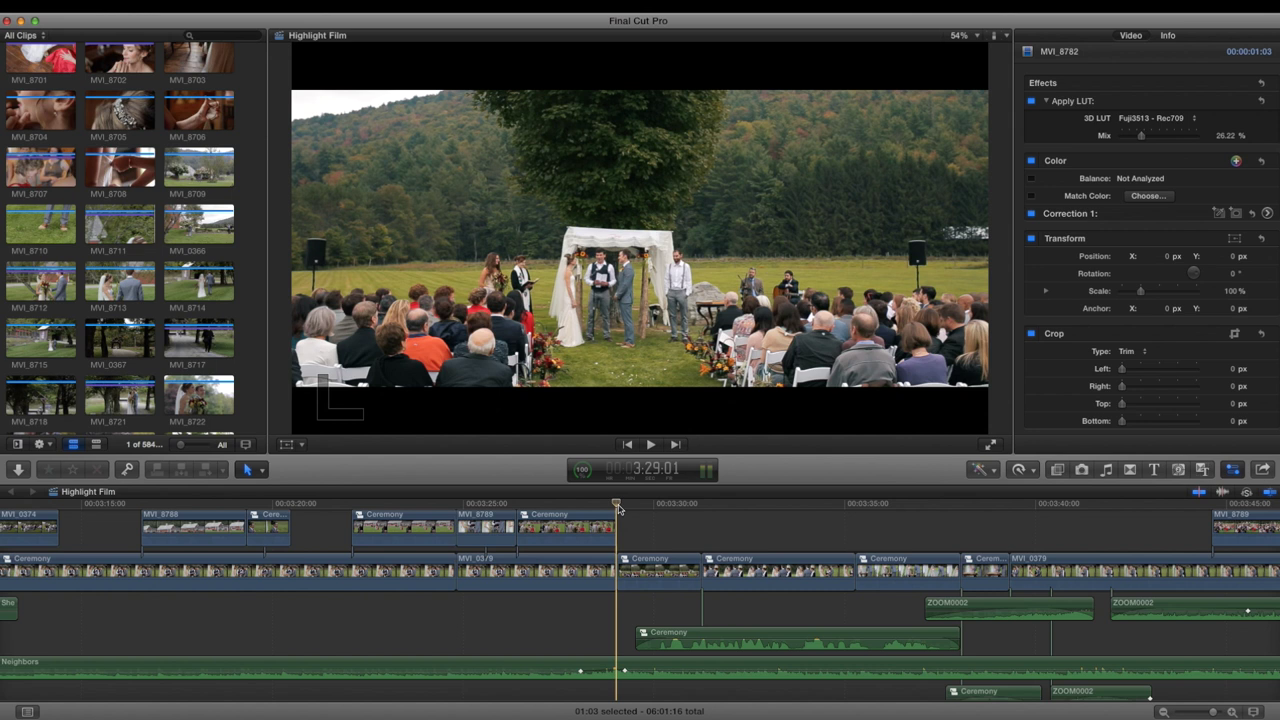
{"action": "key", "text": "space"}
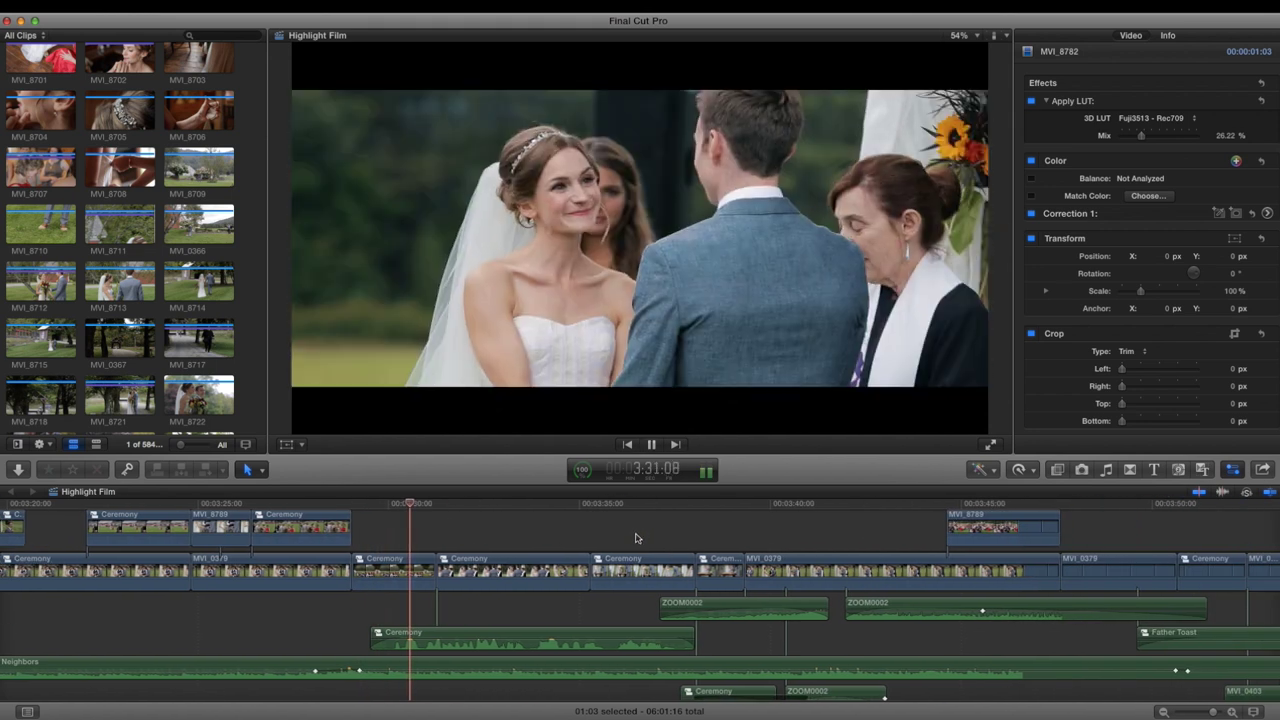
{"action": "scroll", "coordinate": [548, 560], "scroll_direction": "down", "scroll_amount": 2}
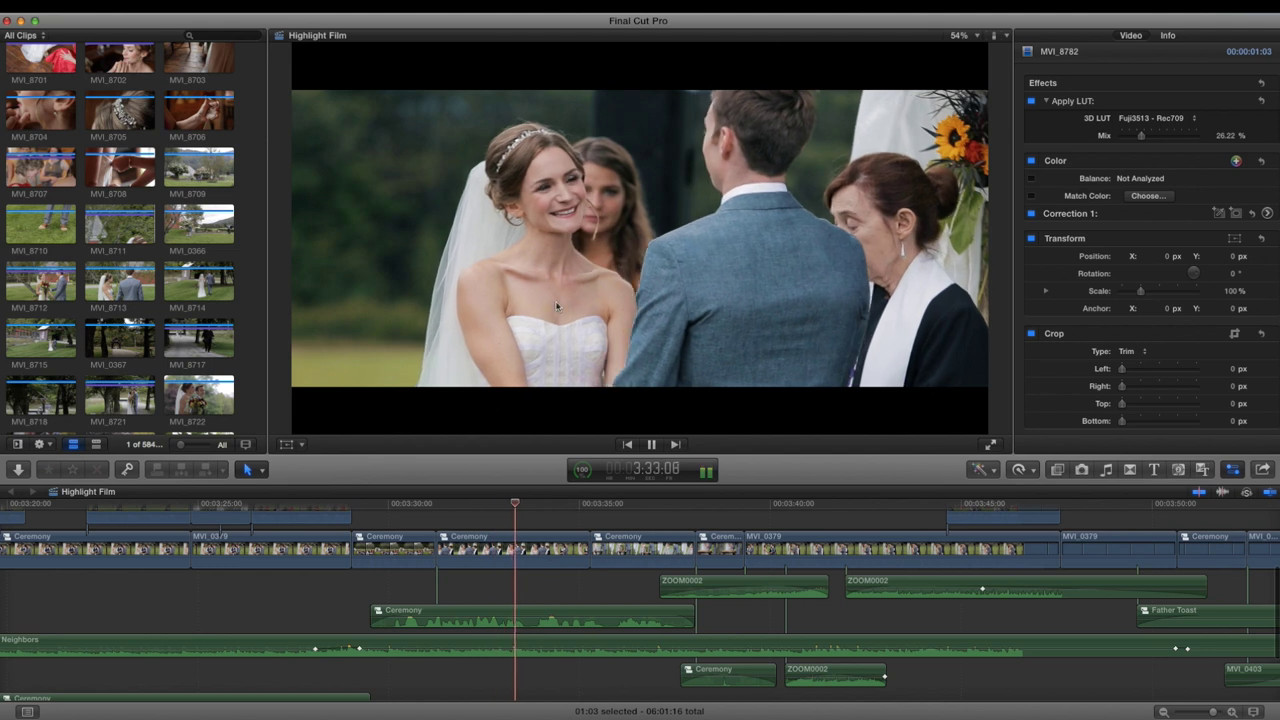
{"action": "key", "text": "space"}
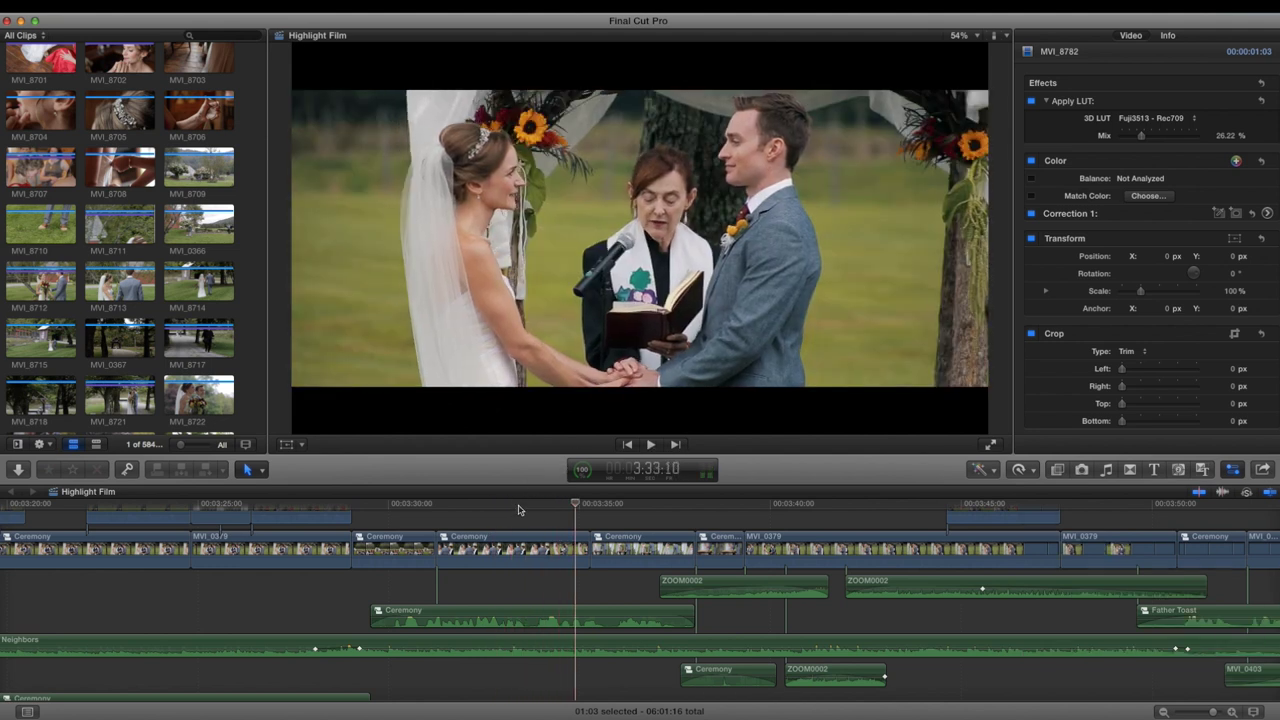
{"action": "left_click", "coordinate": [490, 505]}
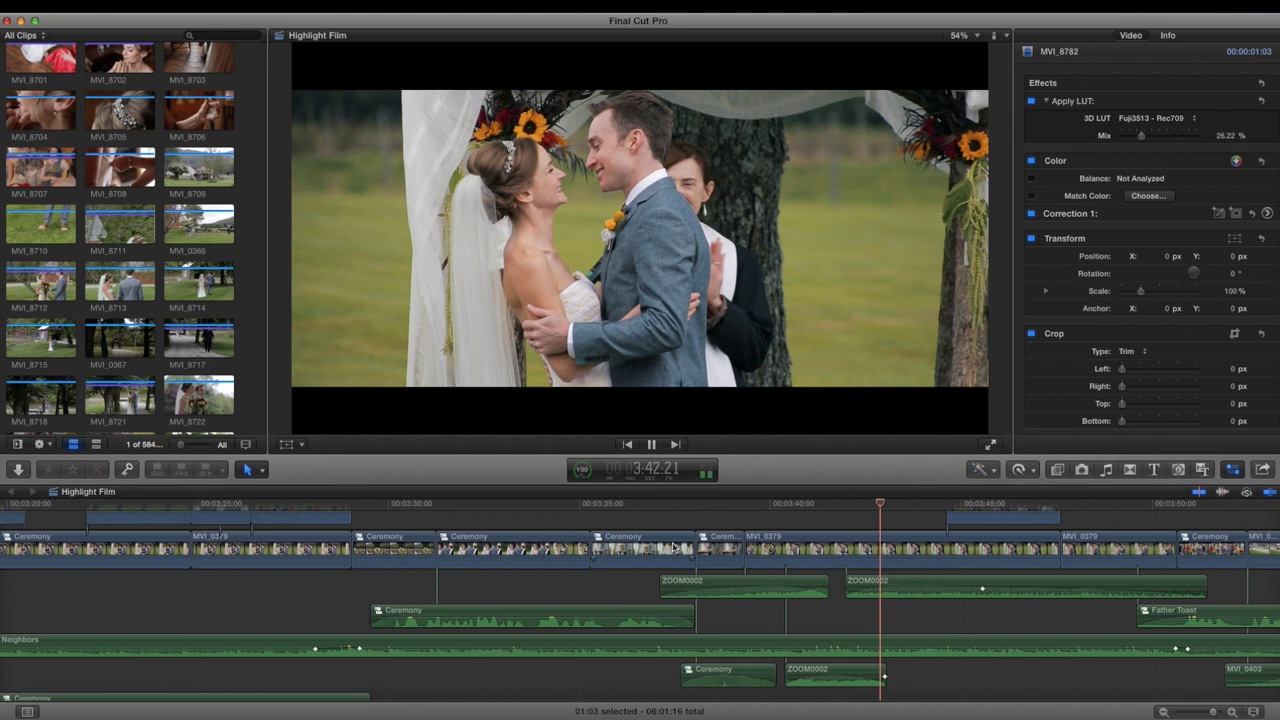
{"action": "key", "text": "space"}
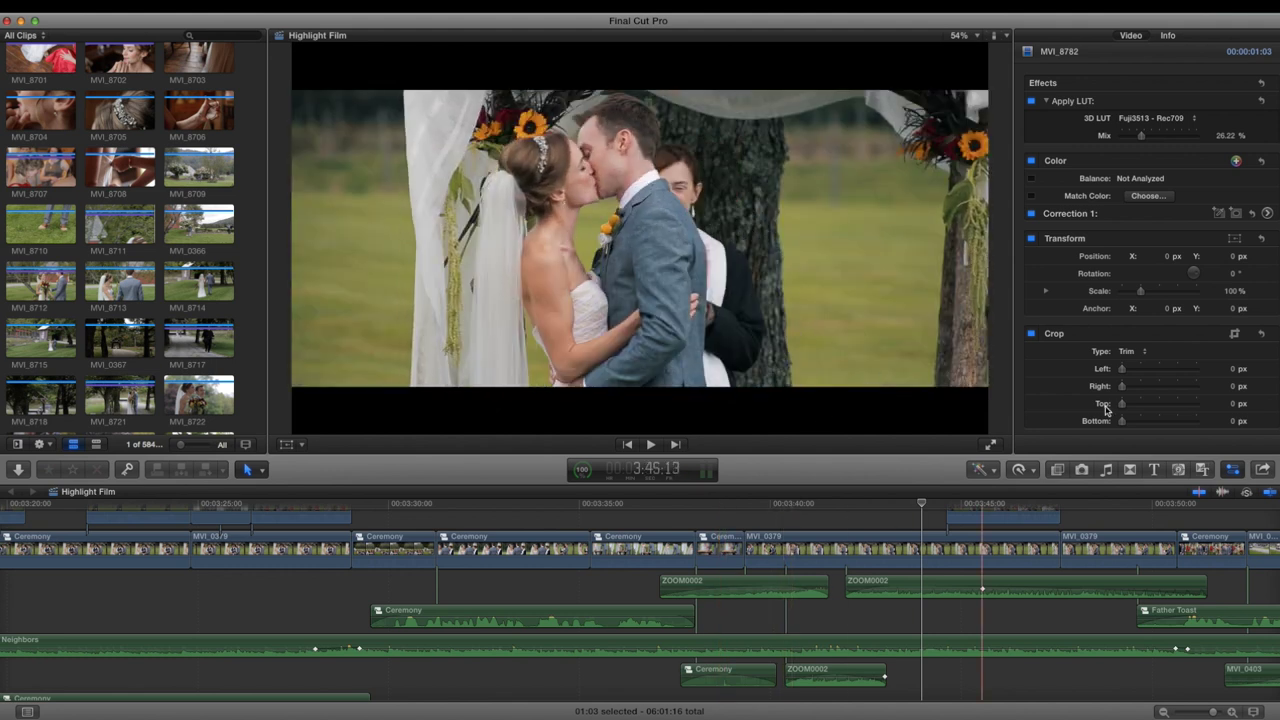
Play on from the kiss through the guest reaction overlay MVI_8789 to the cocktail-hour shot MVI_0403.
{"action": "scroll", "coordinate": [900, 560], "scroll_direction": "right", "scroll_amount": 5}
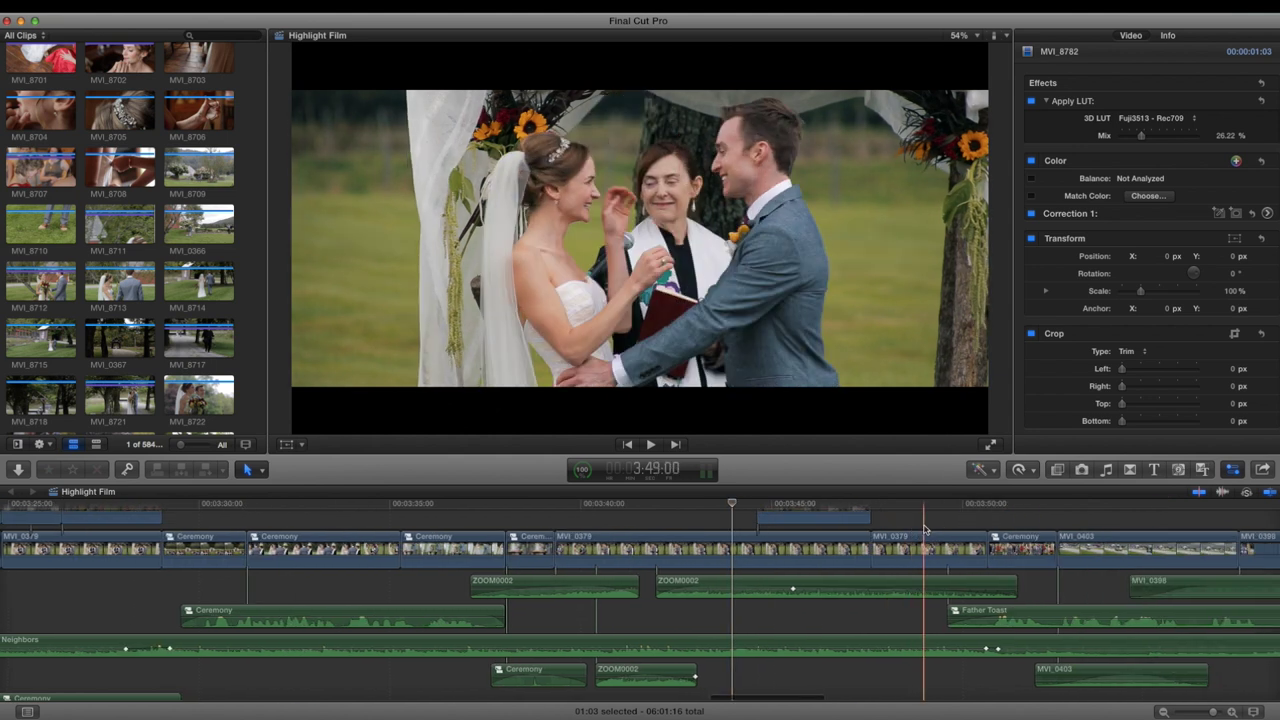
{"action": "scroll", "coordinate": [760, 540], "scroll_direction": "up", "scroll_amount": 1}
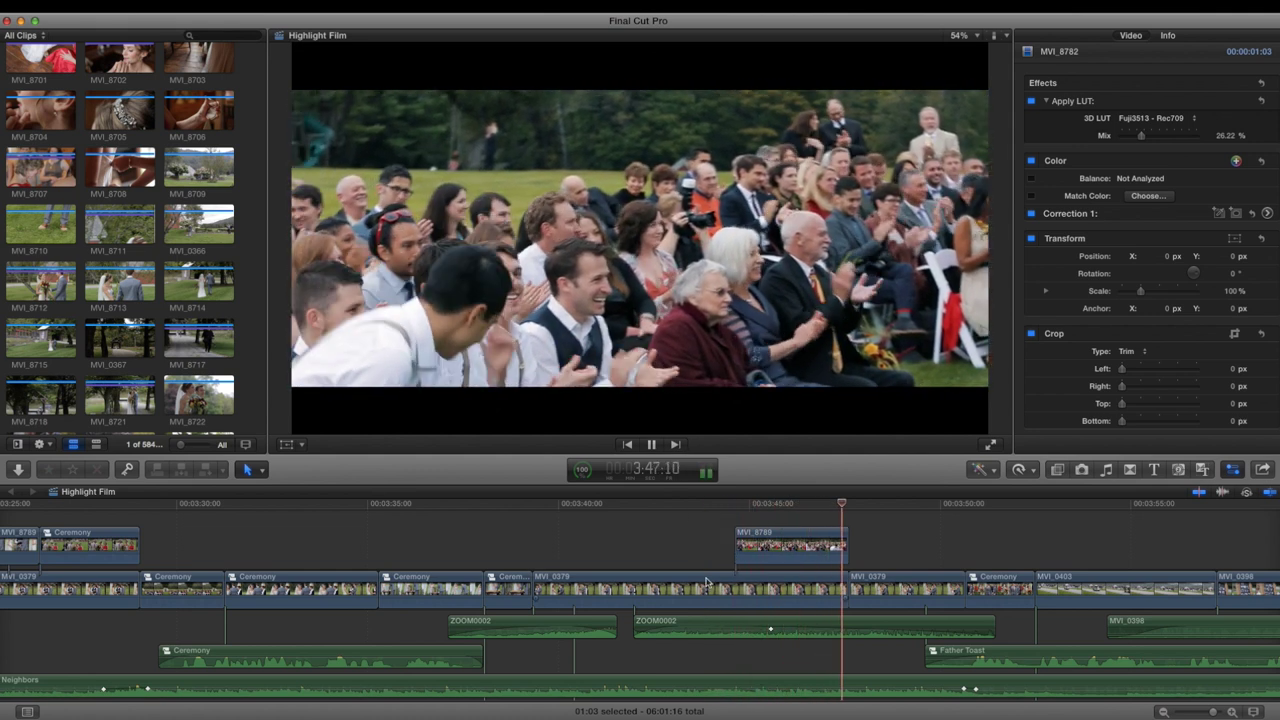
{"action": "scroll", "coordinate": [712, 565], "scroll_direction": "right", "scroll_amount": 3}
{"action": "scroll", "coordinate": [708, 581], "scroll_direction": "right", "scroll_amount": 4}
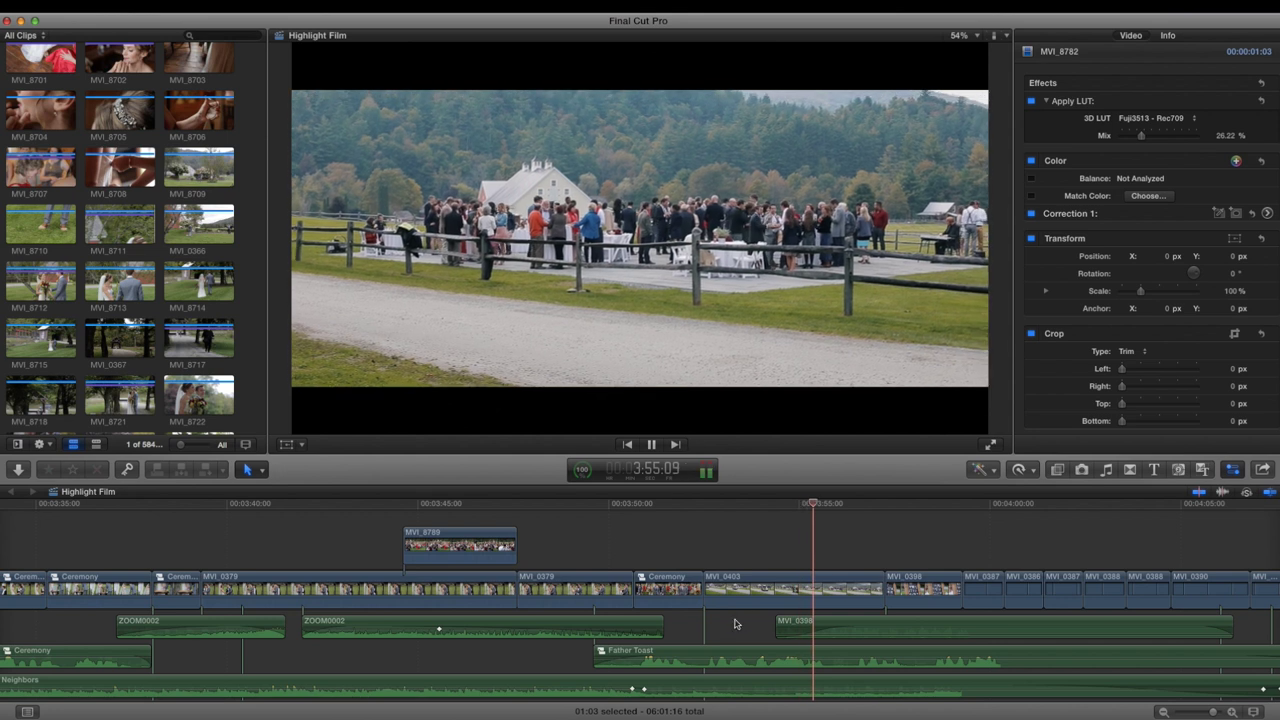
{"action": "scroll", "coordinate": [735, 624], "scroll_direction": "down", "scroll_amount": 3}
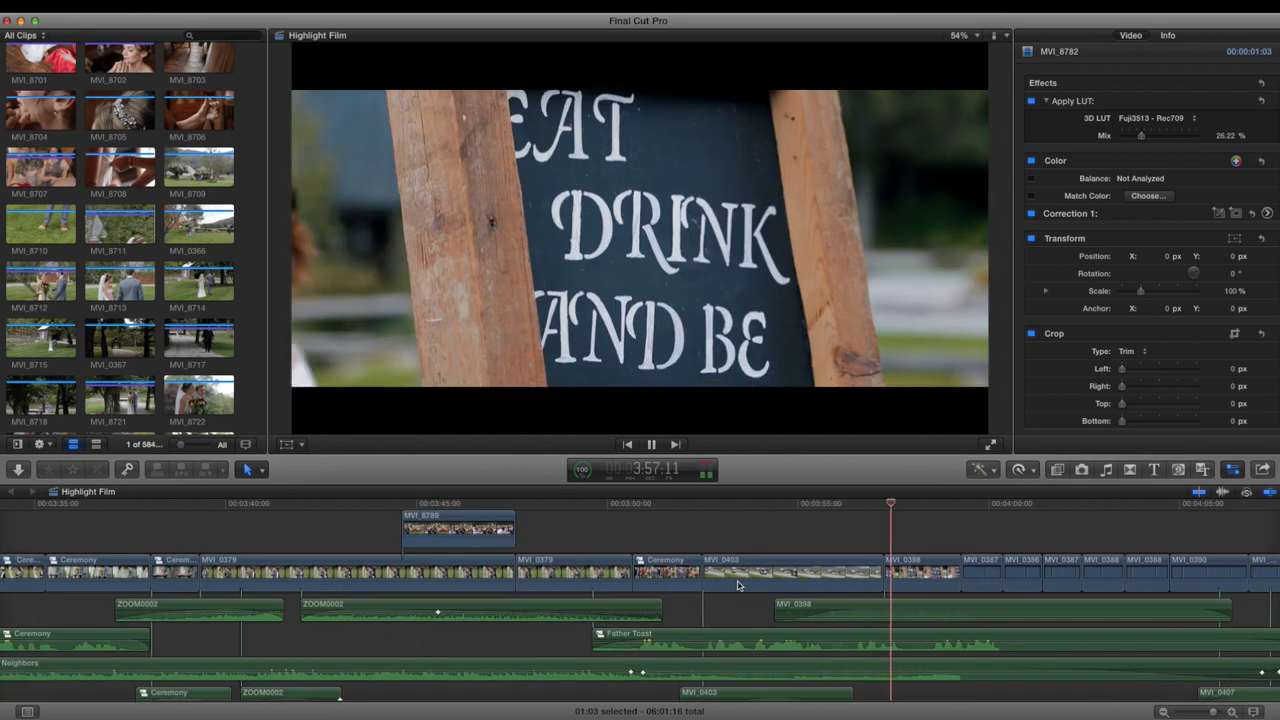
Replay the cocktail-hour shot MVI_0403 with the Father Toast audio beneath it, continuing through the short guest clips.
{"action": "left_click", "coordinate": [808, 503]}
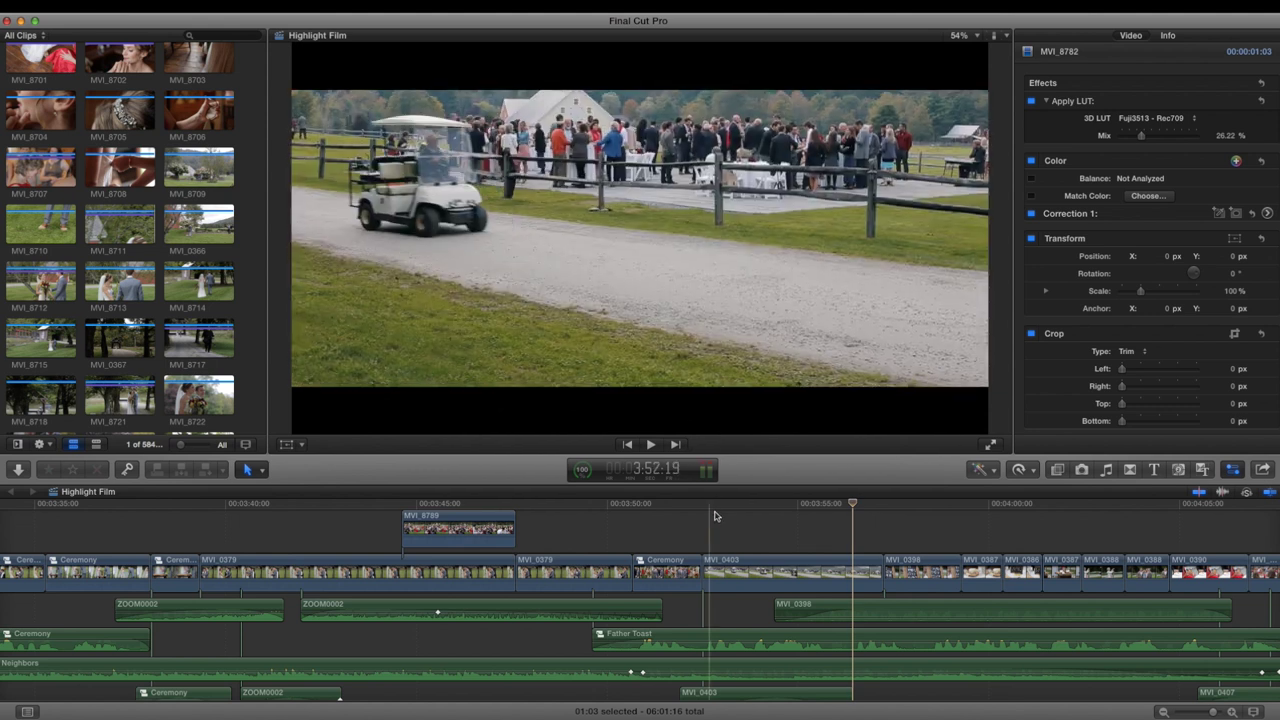
{"action": "scroll", "coordinate": [600, 530], "scroll_direction": "right", "scroll_amount": 5}
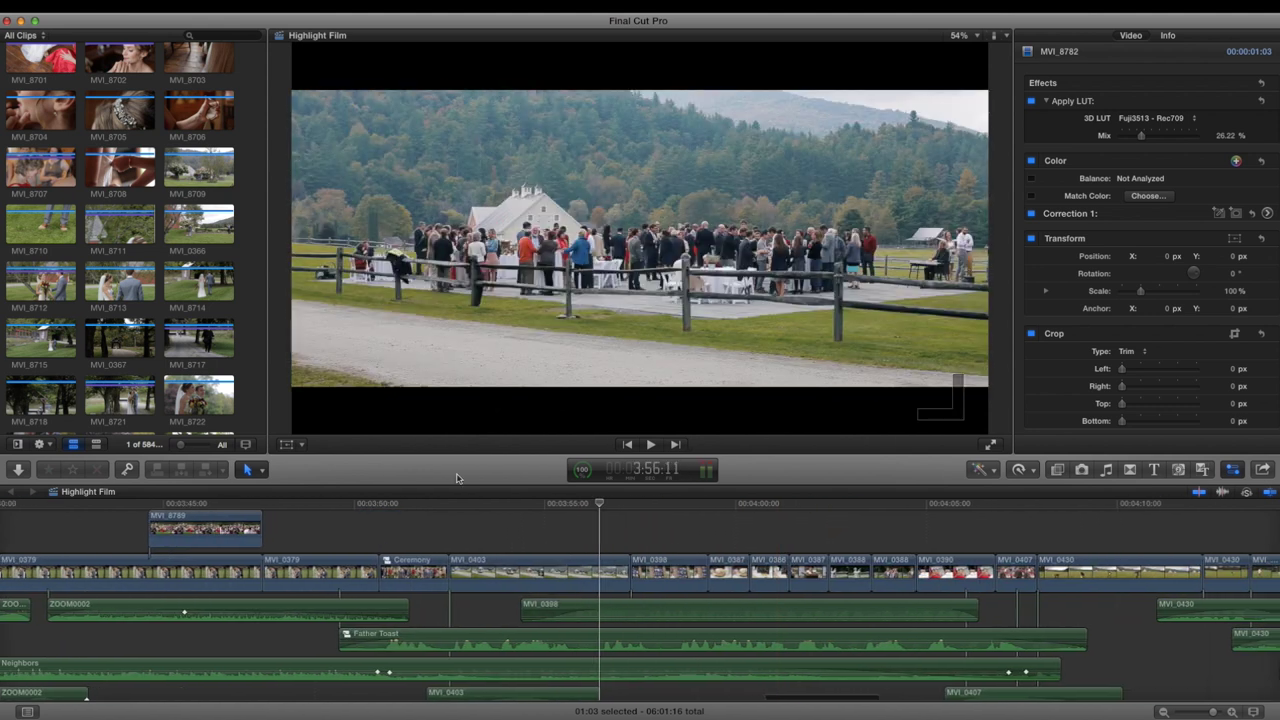
{"action": "left_click", "coordinate": [577, 505]}
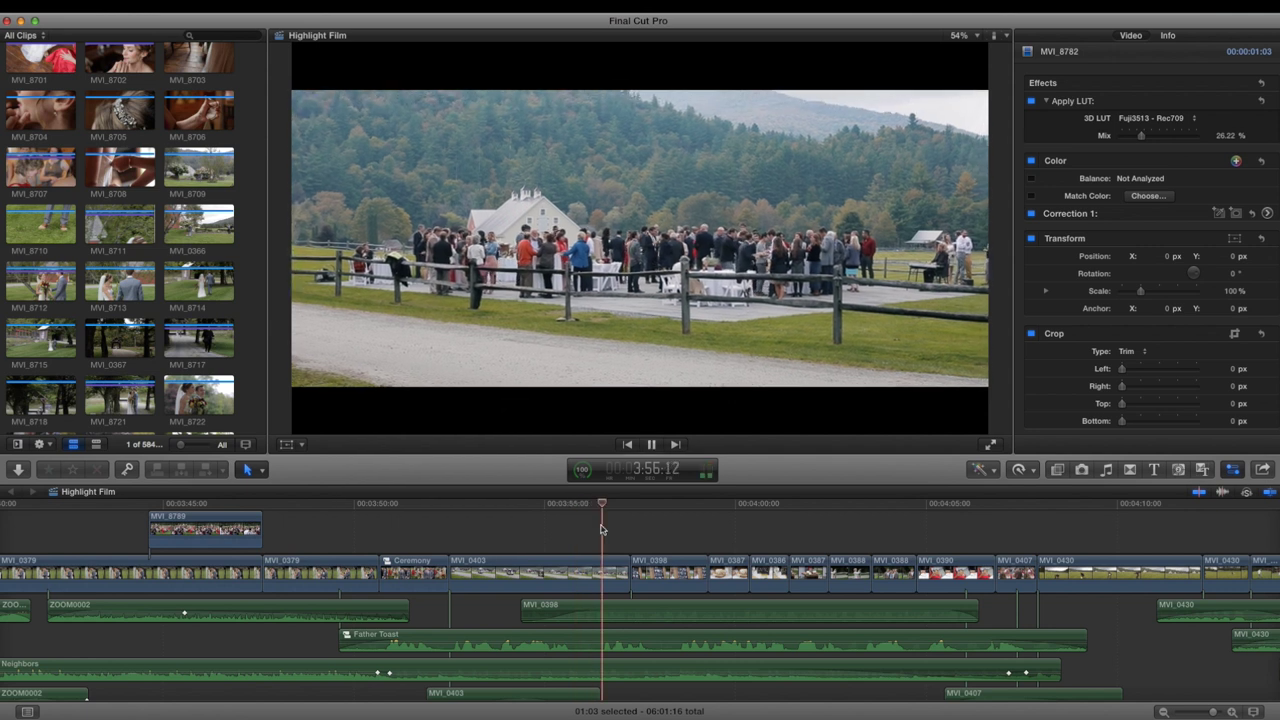
{"action": "scroll", "coordinate": [600, 529], "scroll_direction": "right", "scroll_amount": 4}
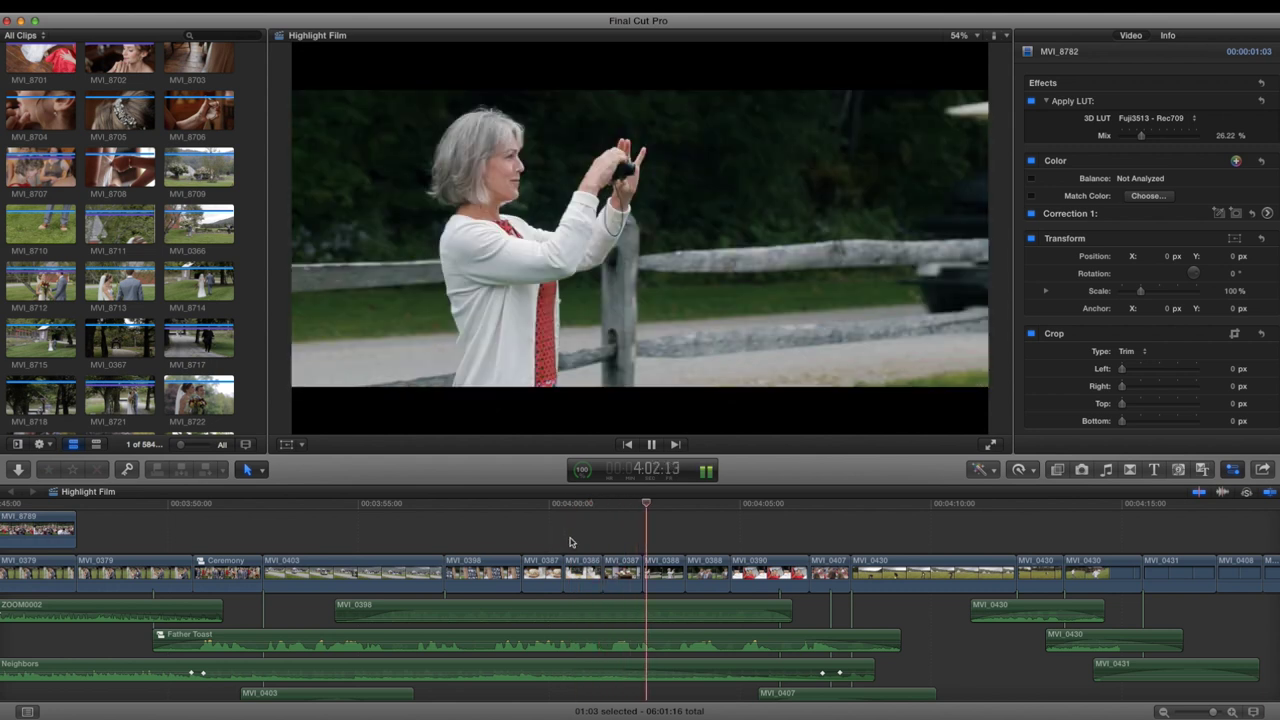
{"action": "key", "text": "space"}
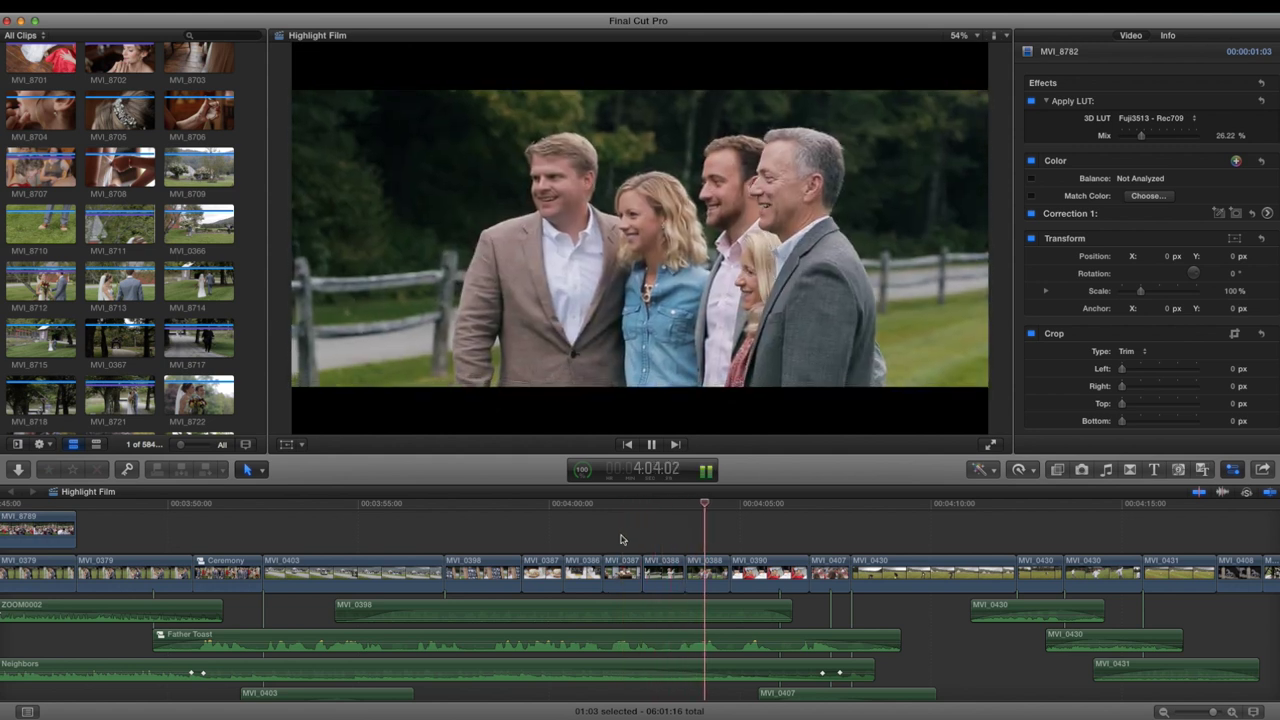
Review the remaining cocktail-hour clips and play the lawn game shots in MVI_0430 from 4:07:22.
{"action": "scroll", "coordinate": [620, 540], "scroll_direction": "right", "scroll_amount": 5}
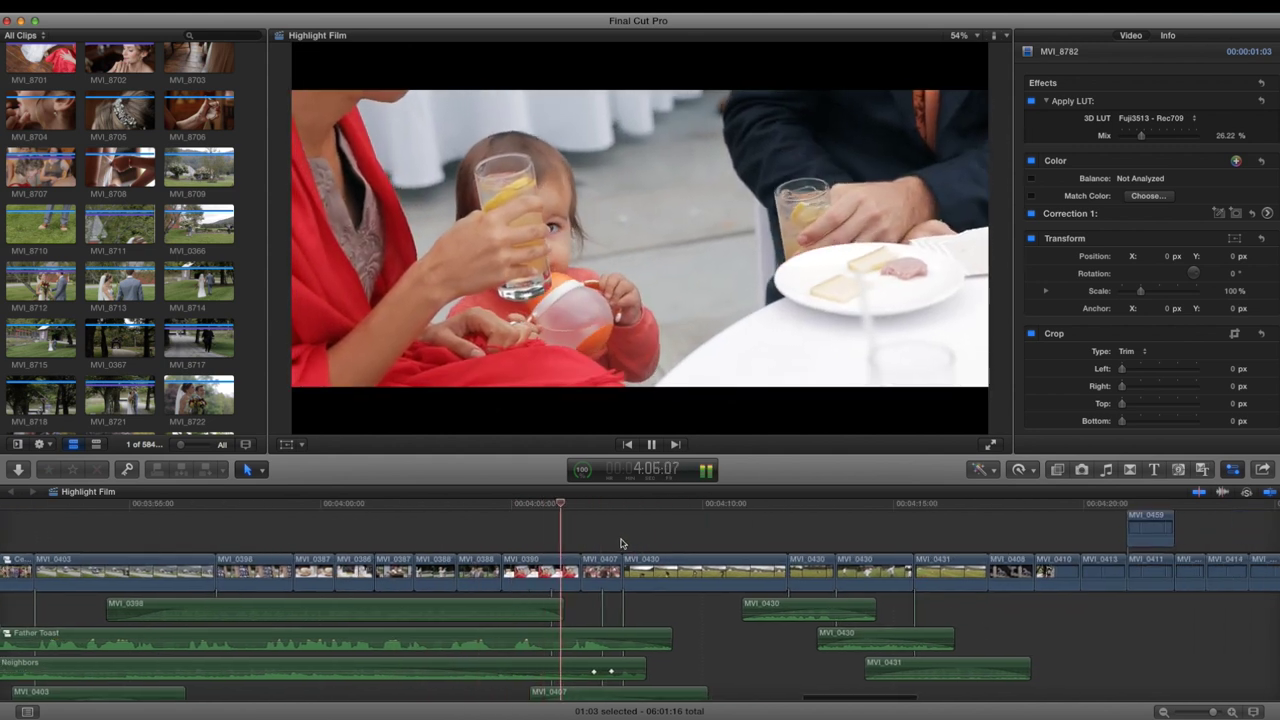
{"action": "scroll", "coordinate": [630, 543], "scroll_direction": "right", "scroll_amount": 2}
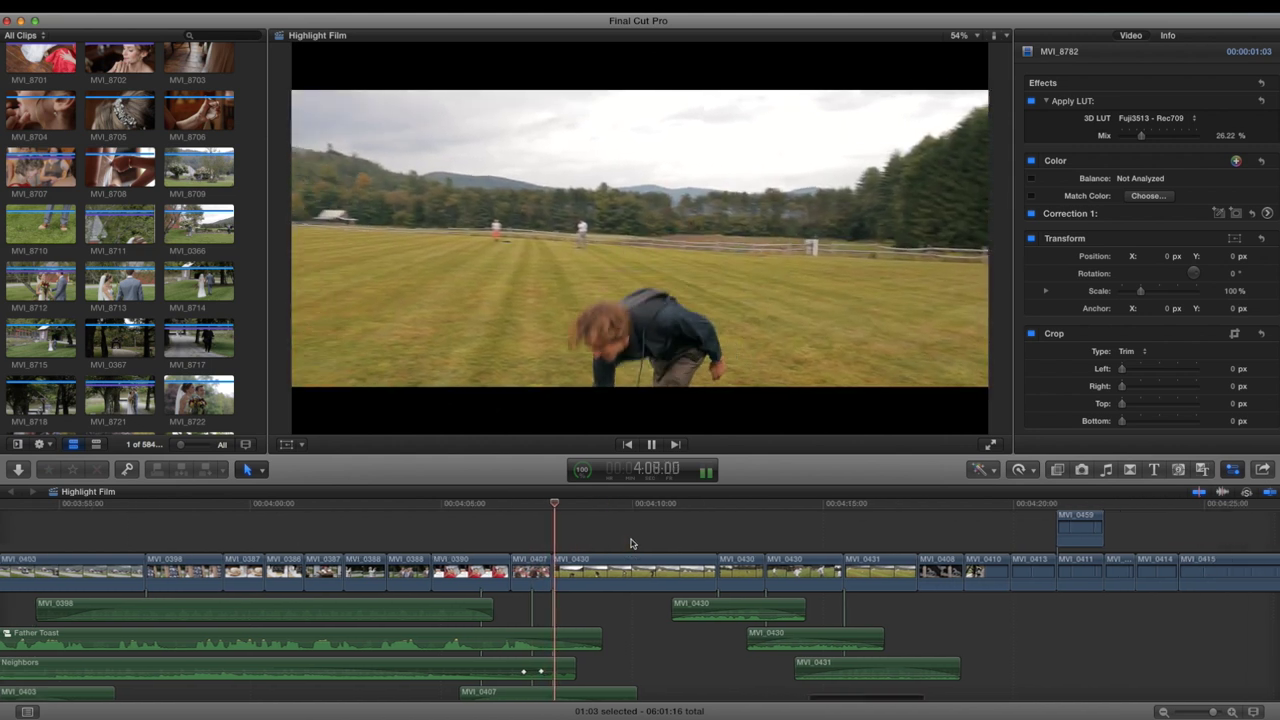
{"action": "key", "text": "space"}
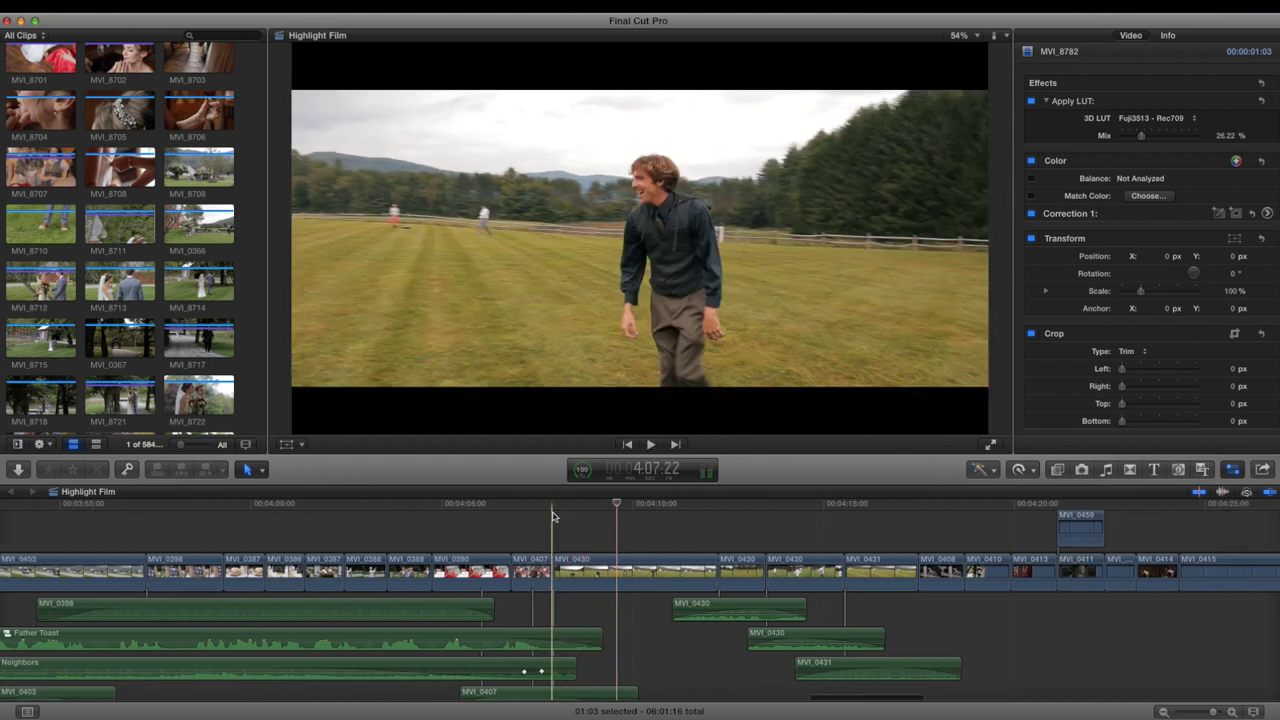
{"action": "left_click", "coordinate": [553, 505]}
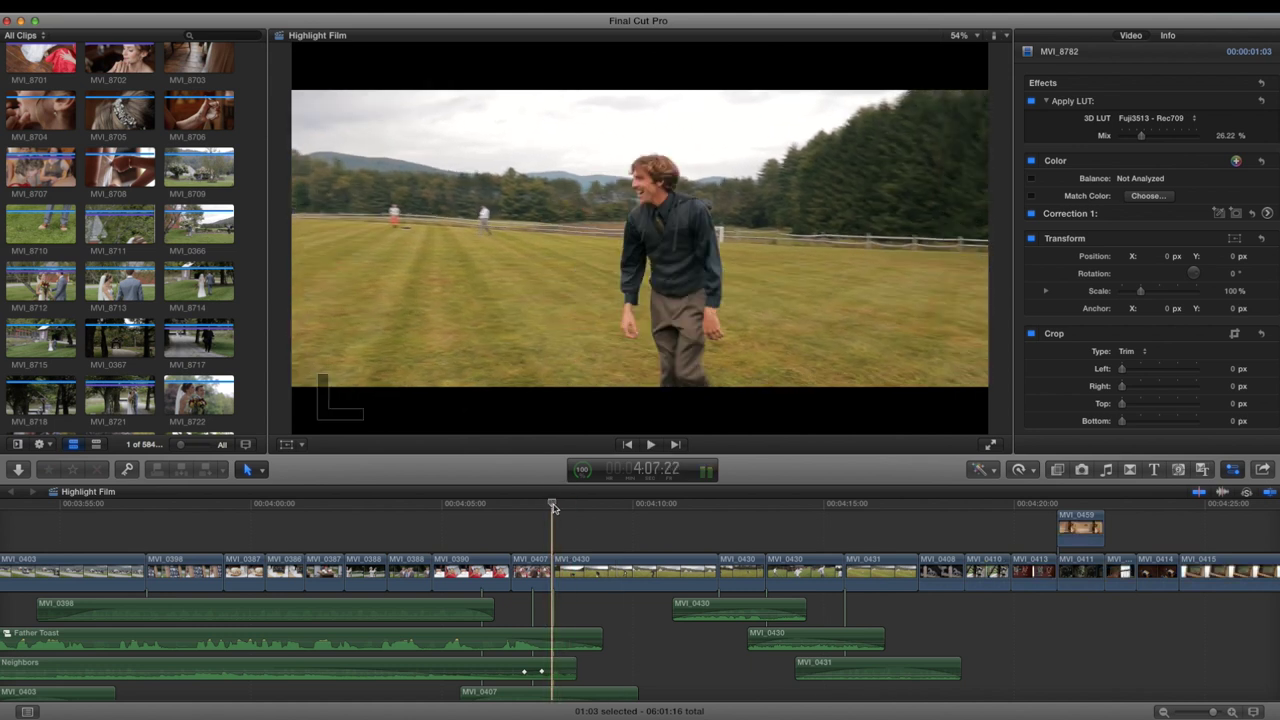
{"action": "key", "text": "space"}
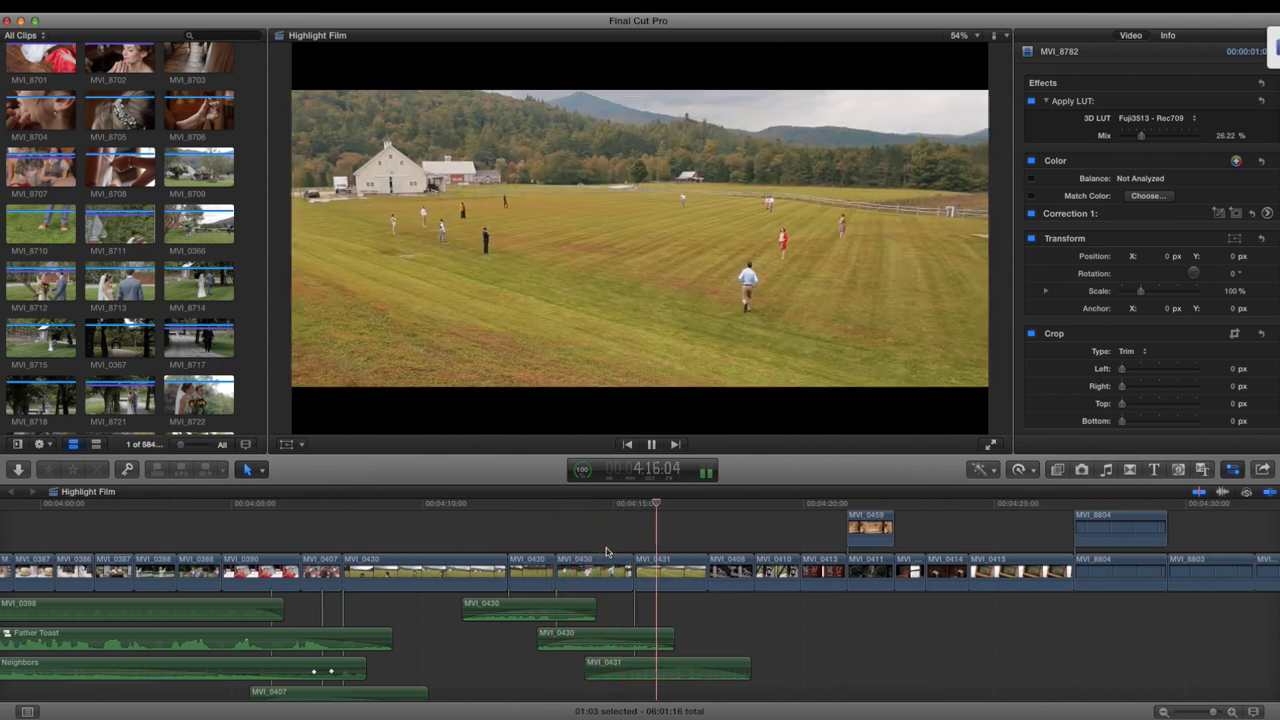
Play from the wide lawn game shot MVI_0431 across the cut into the barn detail clip MVI_0408.
{"action": "key", "text": "space"}
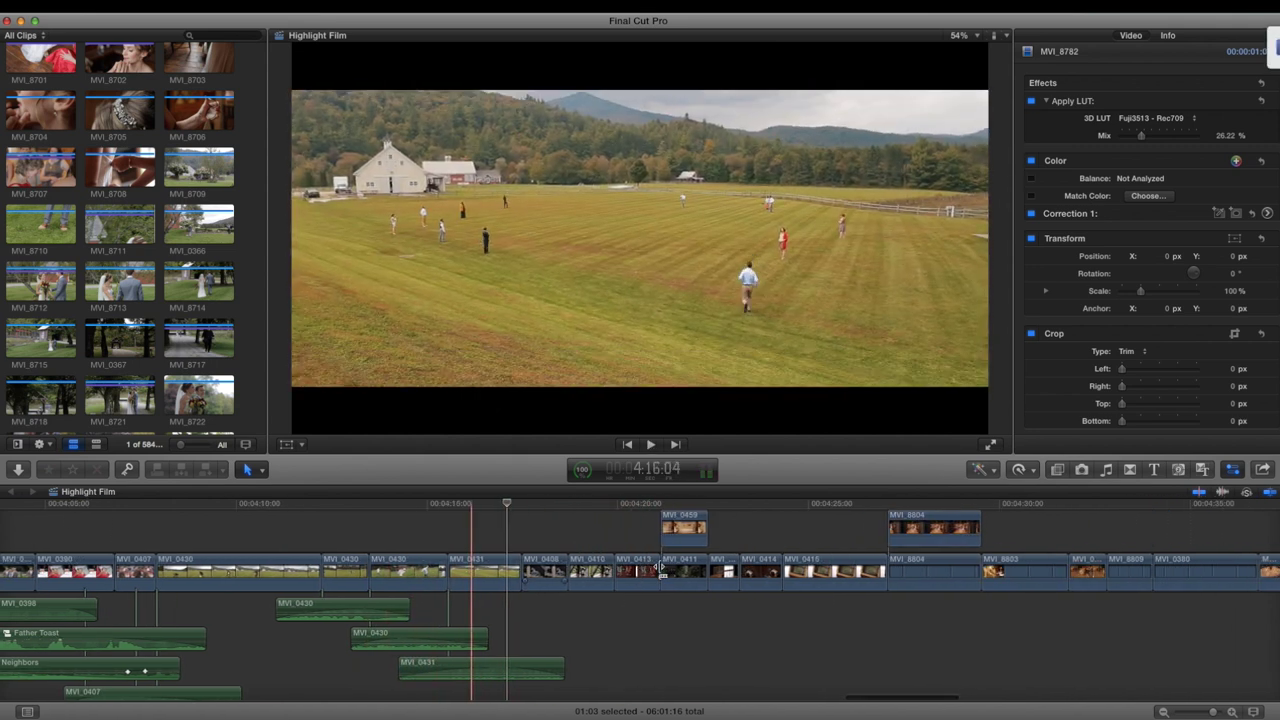
{"action": "left_click", "coordinate": [477, 507]}
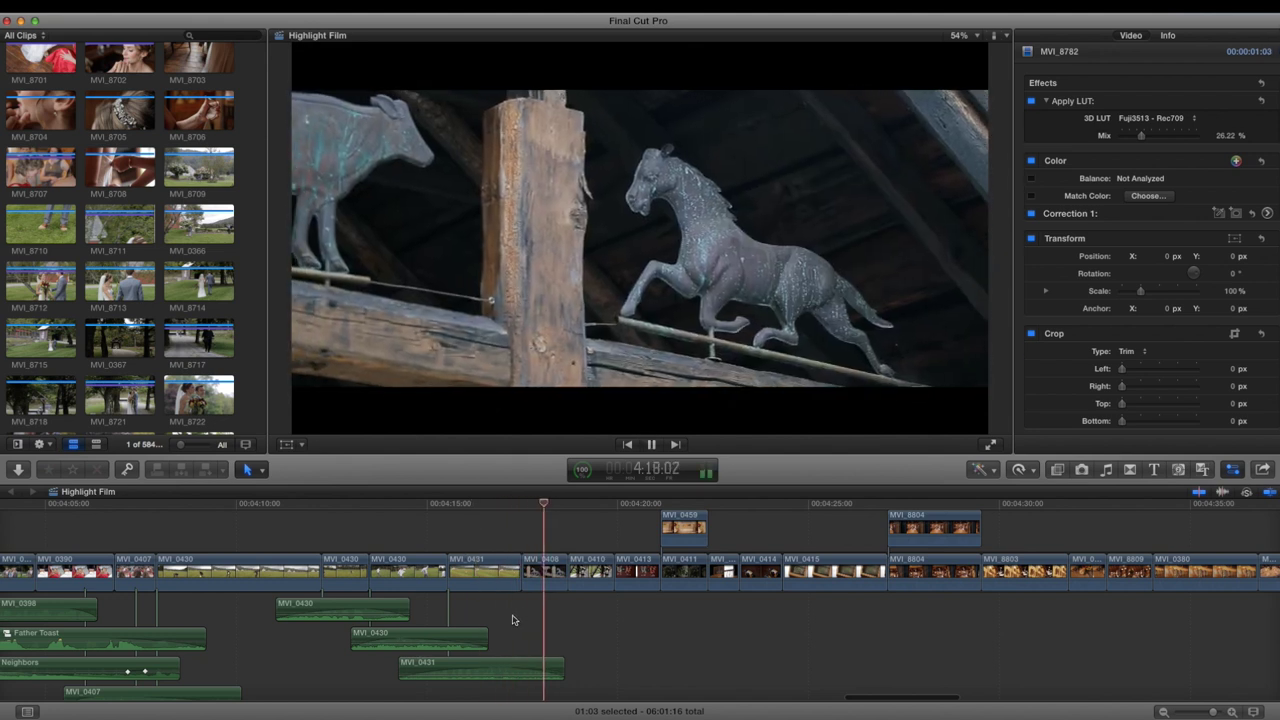
{"action": "scroll", "coordinate": [511, 619], "scroll_direction": "right", "scroll_amount": 3}
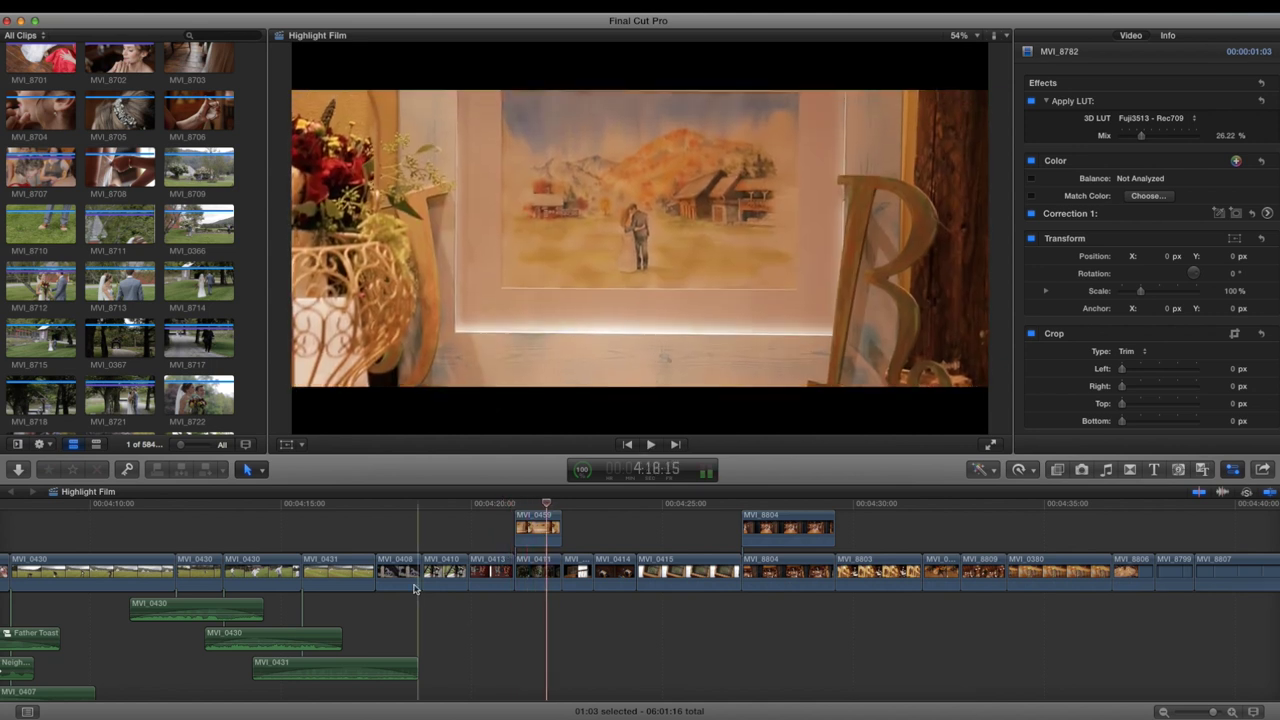
{"action": "key", "text": "space"}
Play the venue detail shots from MVI_0410 through the framed sign in MVI_0415 and on past the barn interior.
{"action": "left_click", "coordinate": [435, 503]}
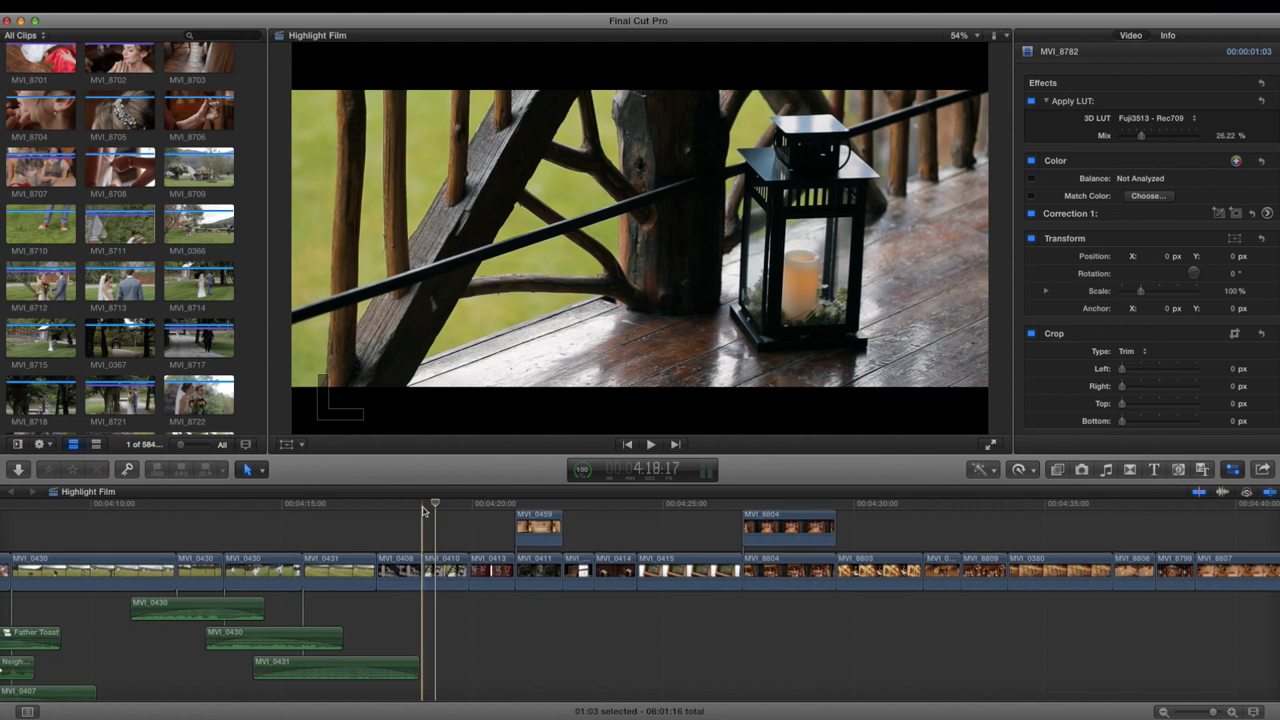
{"action": "left_click", "coordinate": [469, 520]}
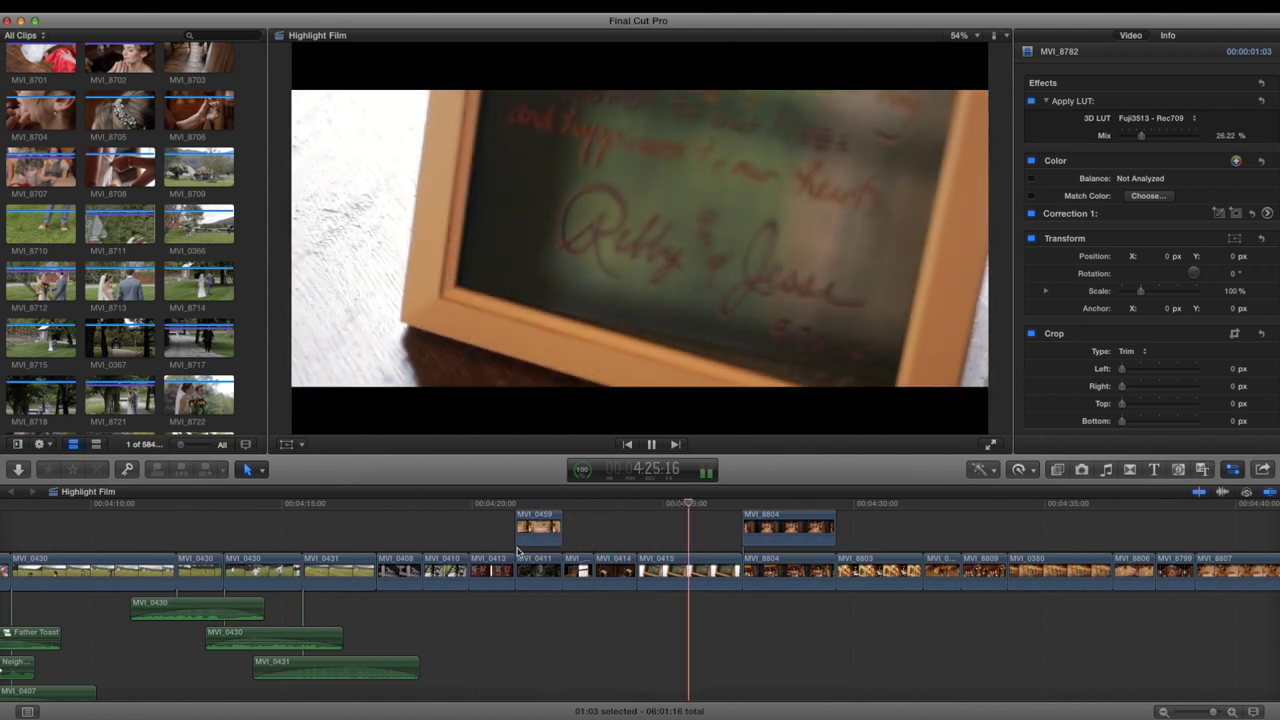
{"action": "scroll", "coordinate": [517, 551], "scroll_direction": "right", "scroll_amount": 3}
{"action": "scroll", "coordinate": [517, 551], "scroll_direction": "right", "scroll_amount": 3}
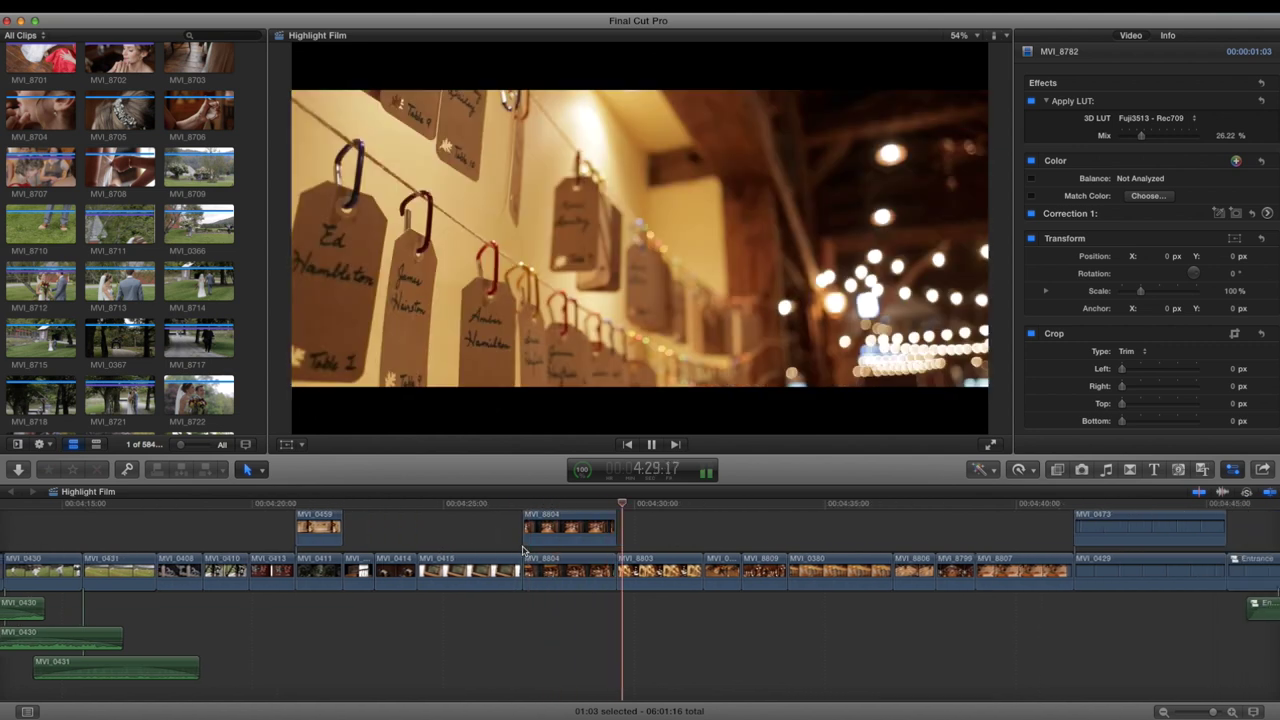
Replay the barn interior reveal from the start of the overlay MVI_8804, repeating its transition from the framed sign.
{"action": "key", "text": "space"}
{"action": "left_click", "coordinate": [524, 504]}
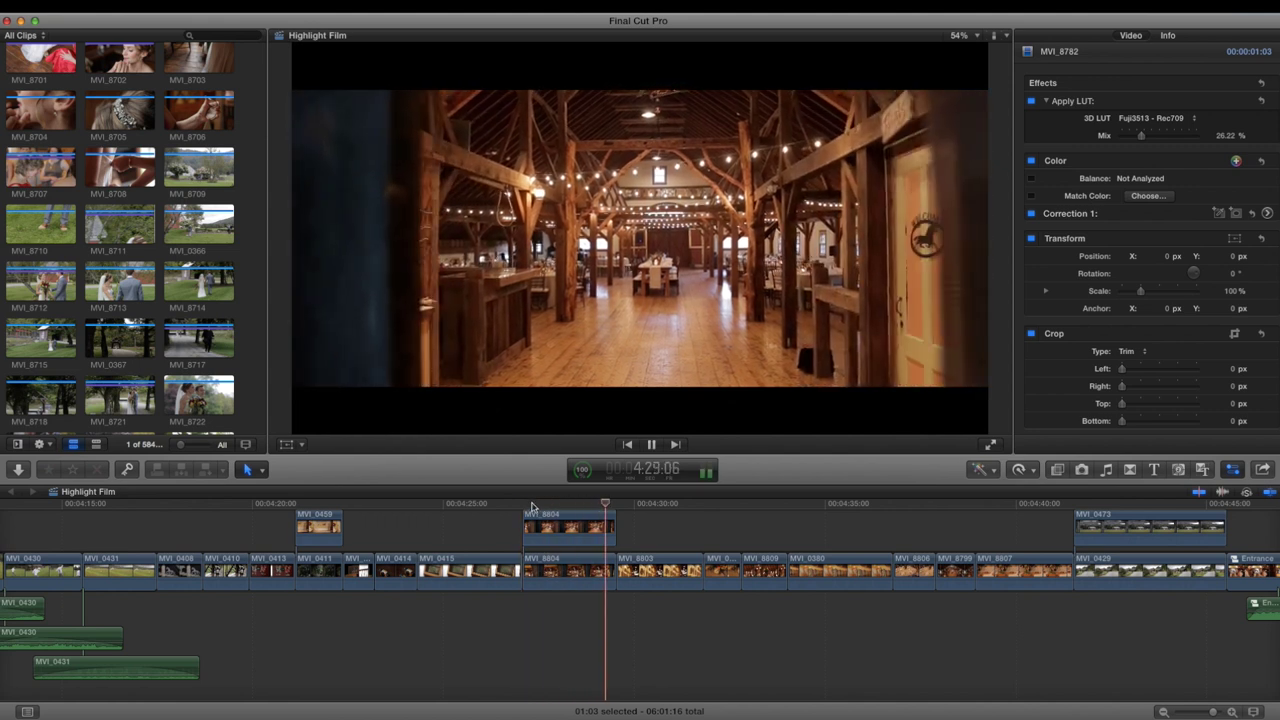
{"action": "key", "text": "space"}
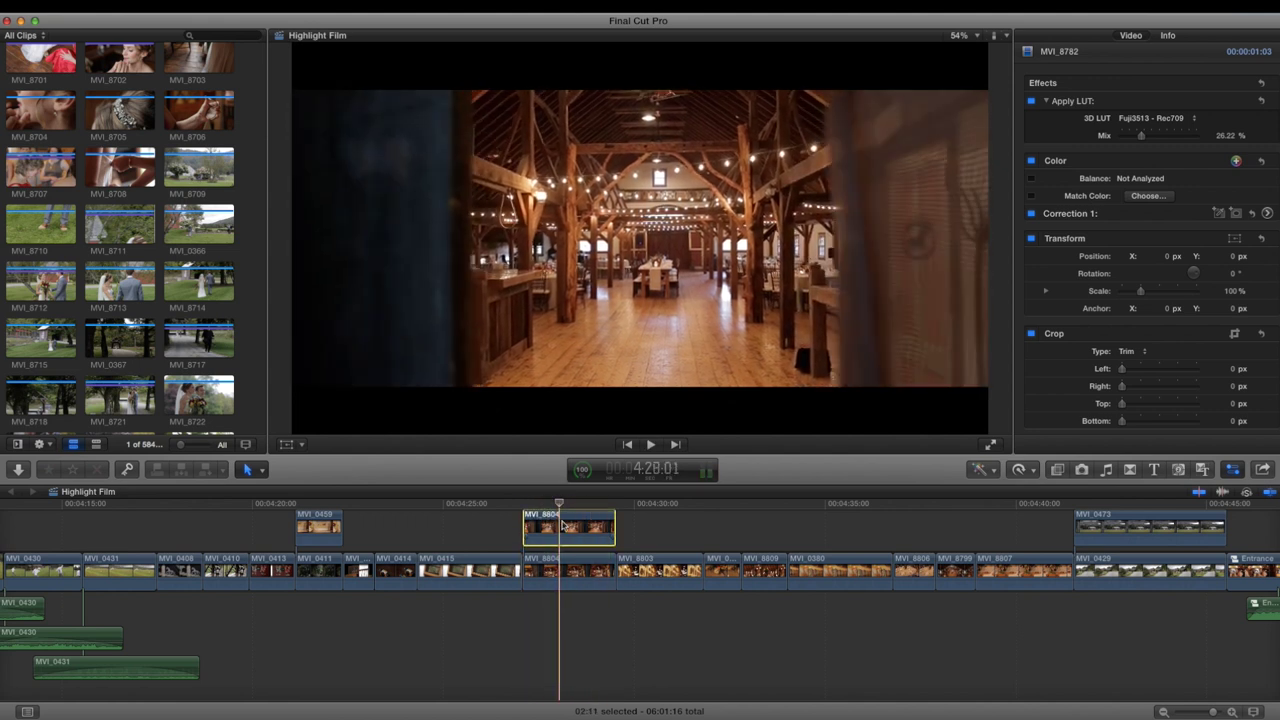
{"action": "left_click", "coordinate": [521, 504]}
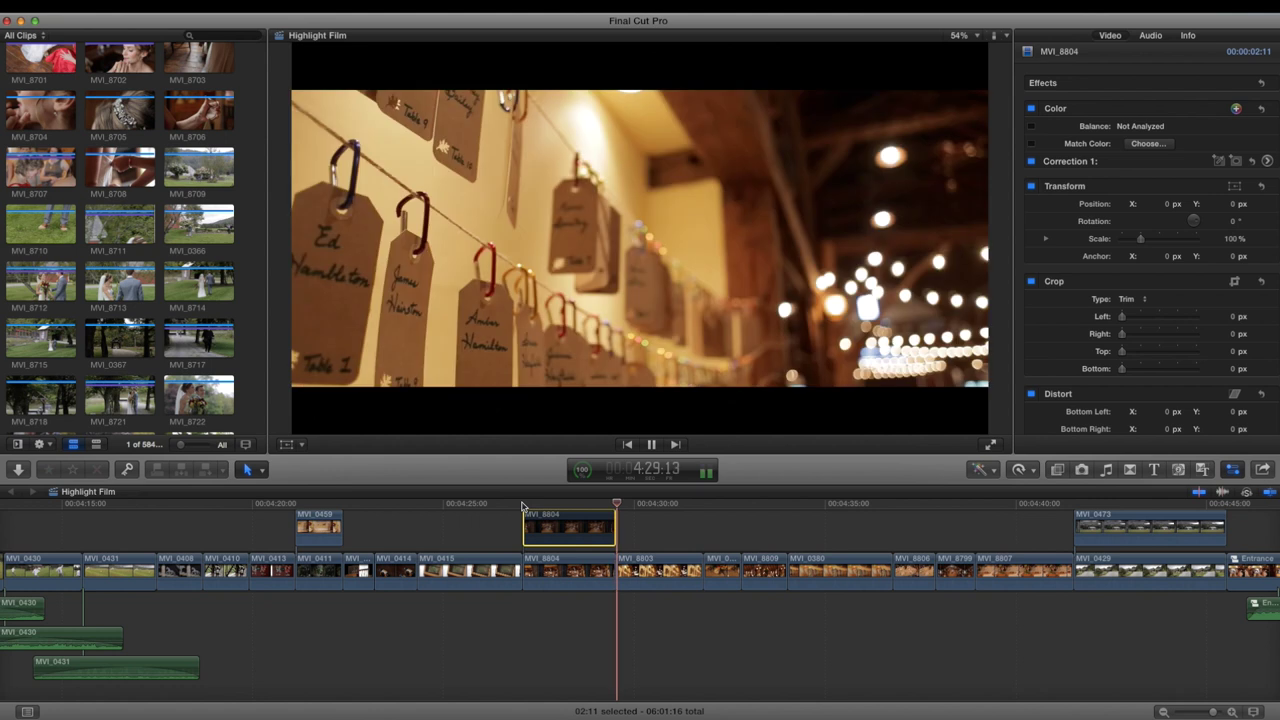
{"action": "key", "text": "space"}
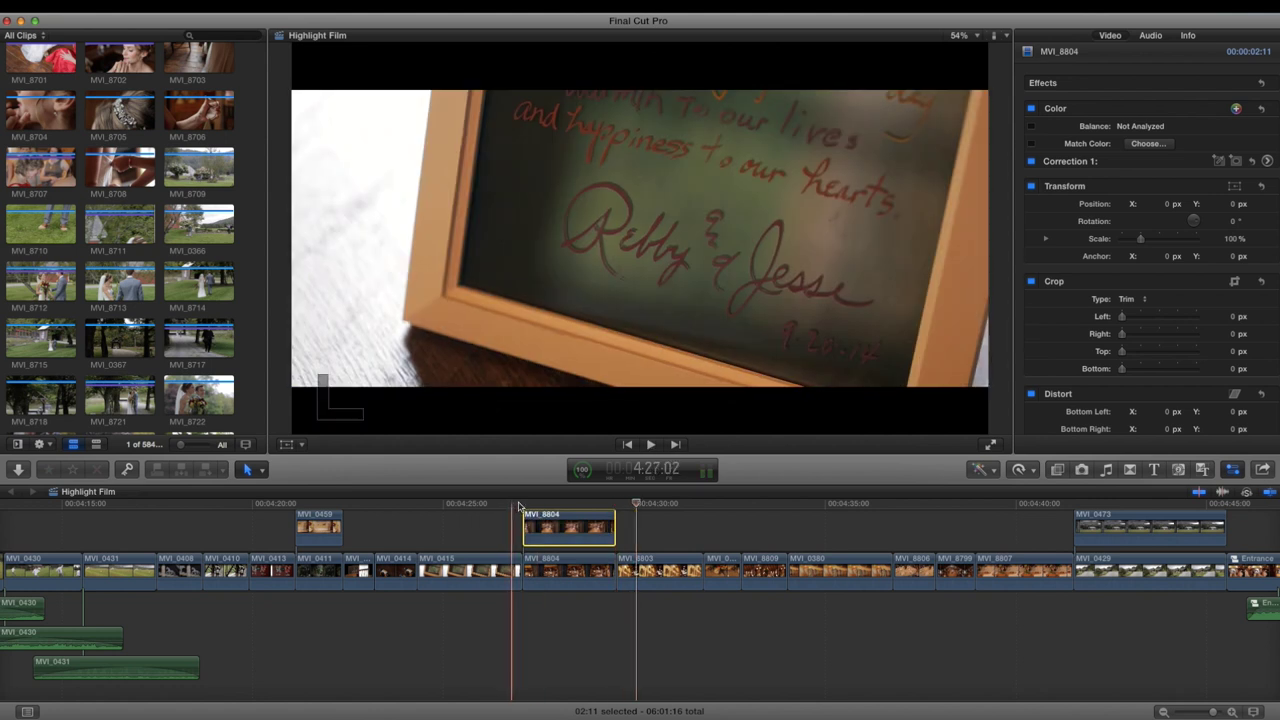
{"action": "left_click", "coordinate": [521, 504]}
{"action": "key", "text": "space"}
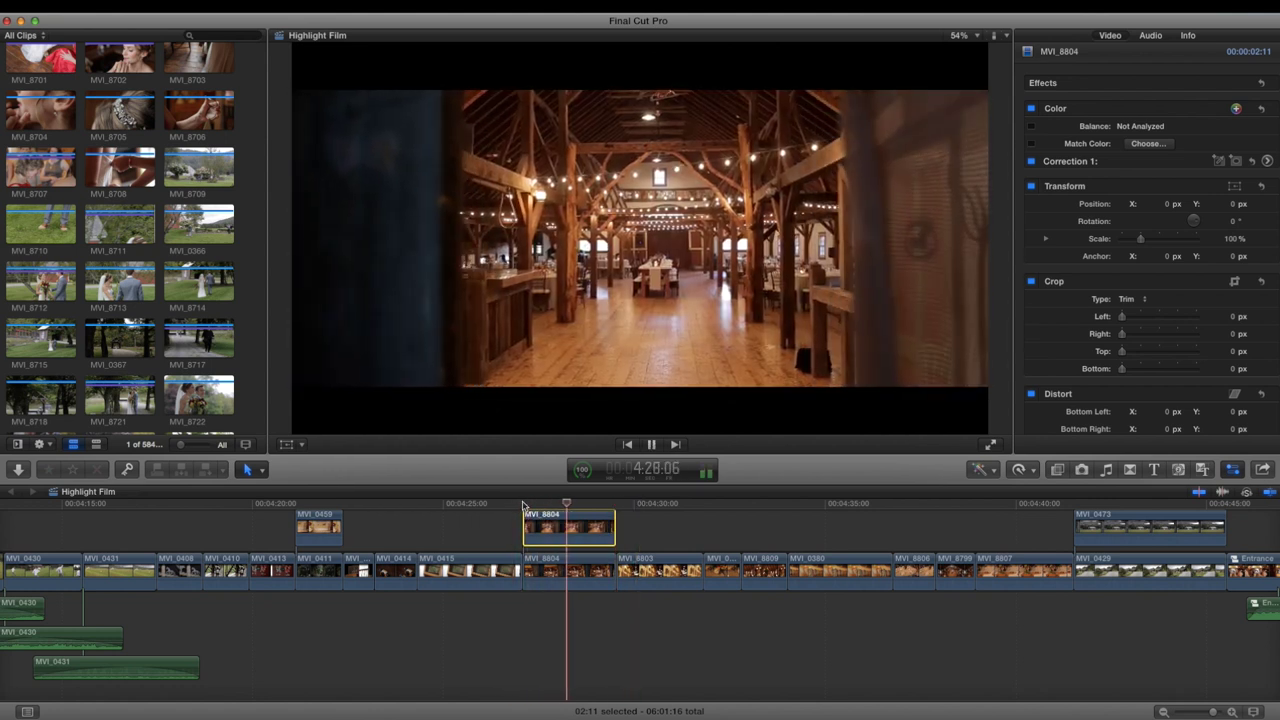
Play the reception decor shots and the barn exterior overlay MVI_0473 through to the couple's Entrance clip.
{"action": "scroll", "coordinate": [564, 533], "scroll_direction": "right", "scroll_amount": 5}
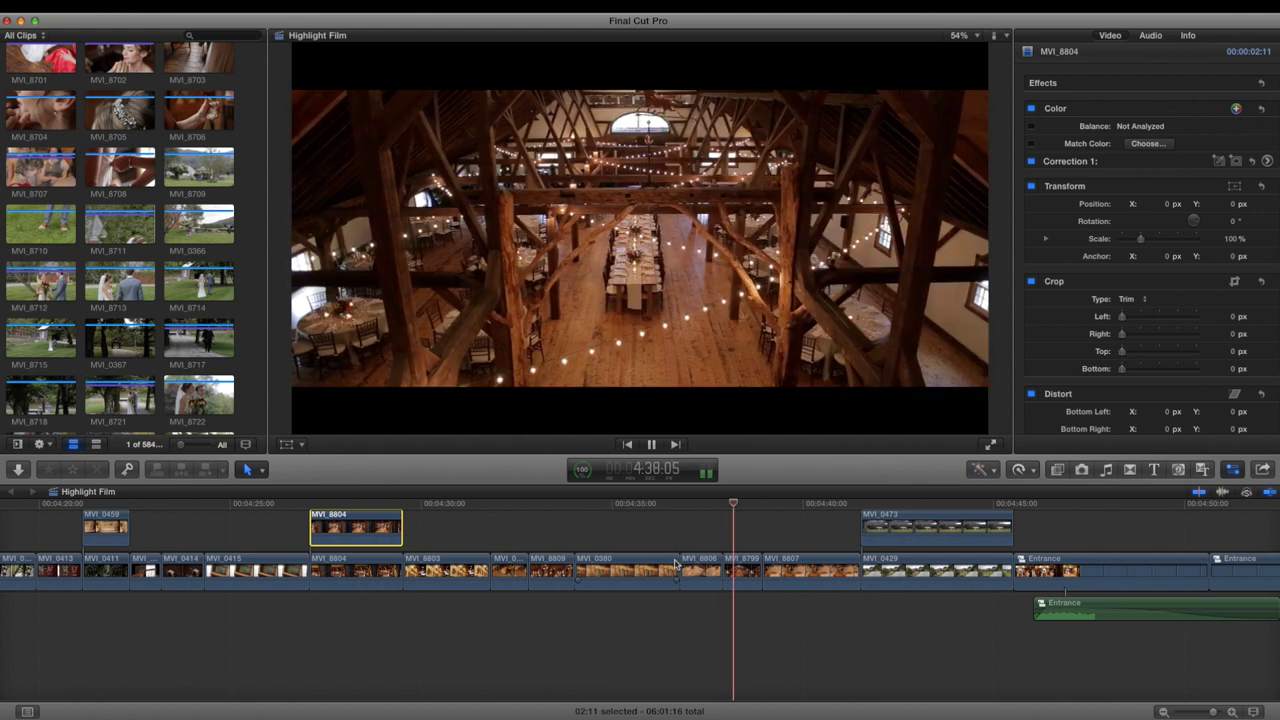
{"action": "key", "text": "space"}
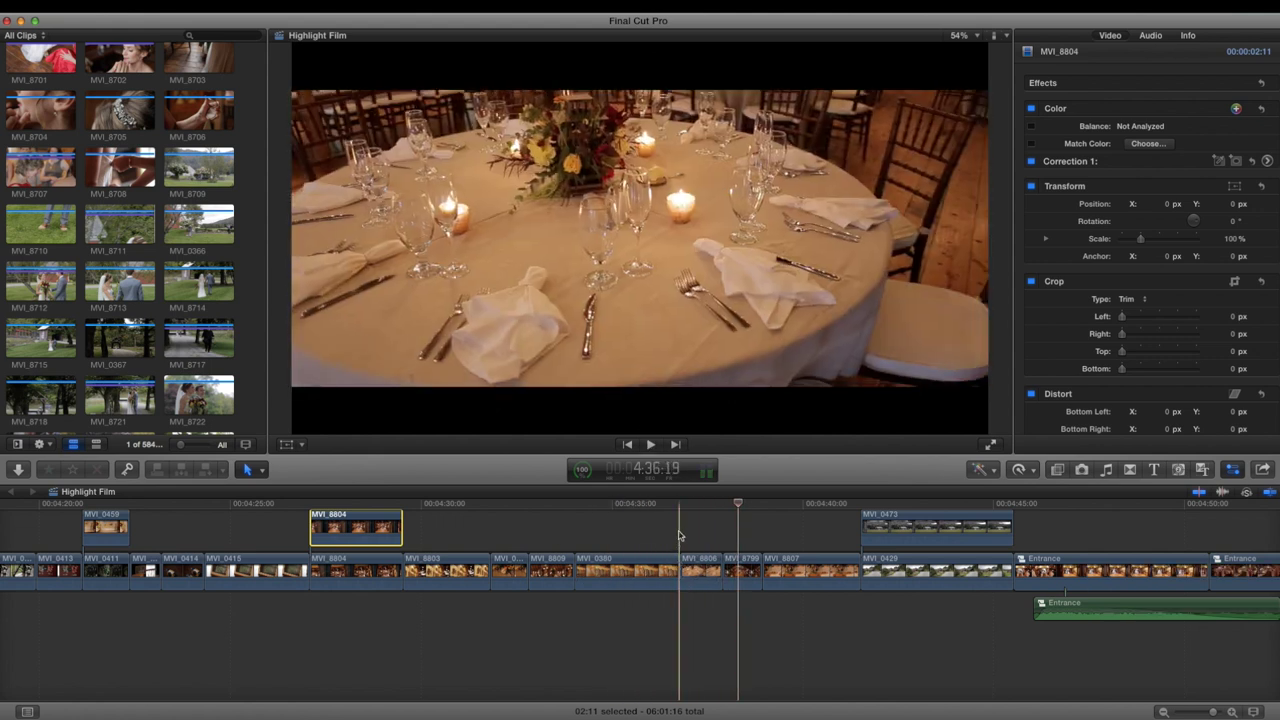
{"action": "key", "text": "space"}
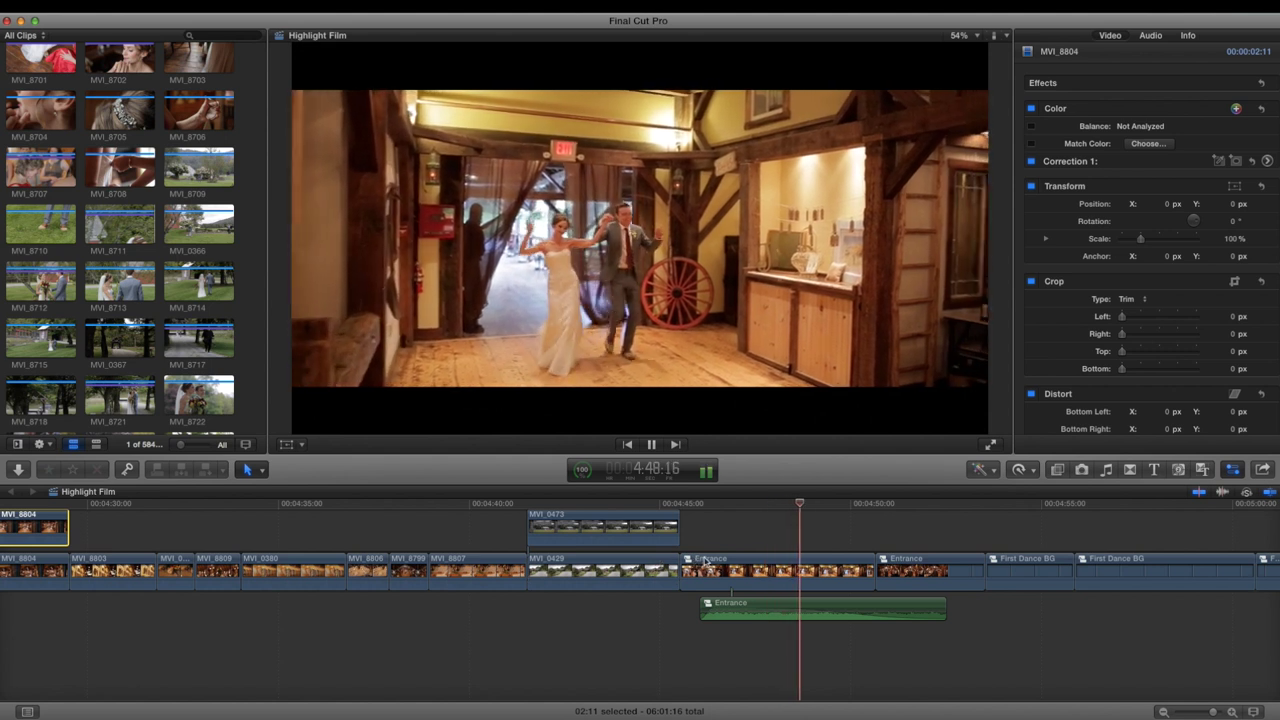
Examine the connected Entrance audio clip and the Best Day Of My Life music beneath it, and solo the Entrance clip.
{"action": "scroll", "coordinate": [731, 587], "scroll_direction": "down", "scroll_amount": 2}
{"action": "key", "text": "space"}
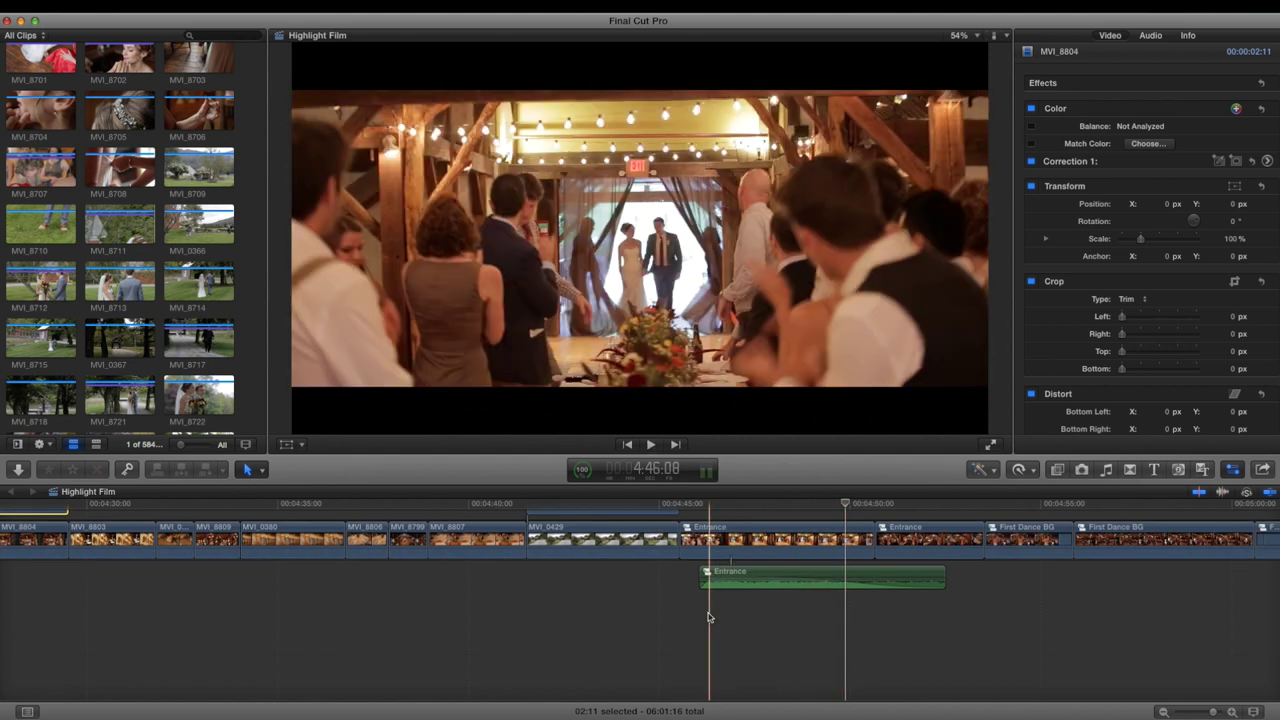
{"action": "scroll", "coordinate": [712, 600], "scroll_direction": "down", "scroll_amount": 4}
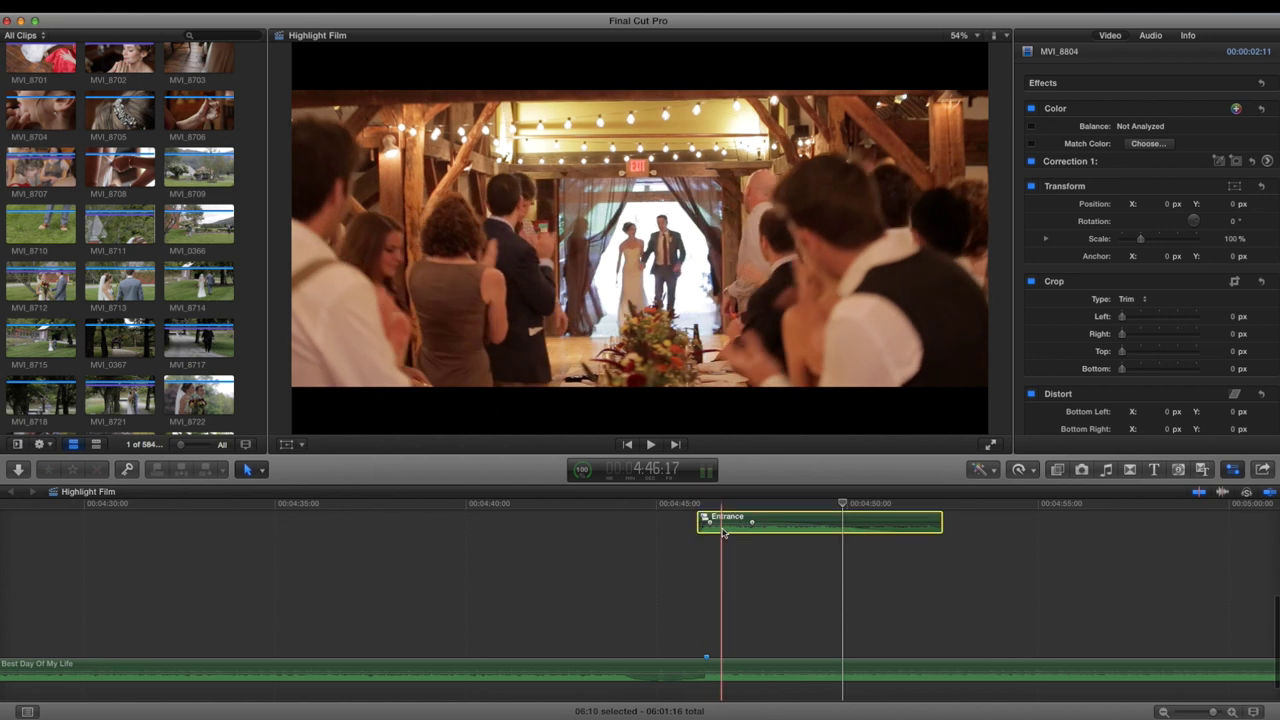
{"action": "scroll", "coordinate": [723, 531], "scroll_direction": "up", "scroll_amount": 5}
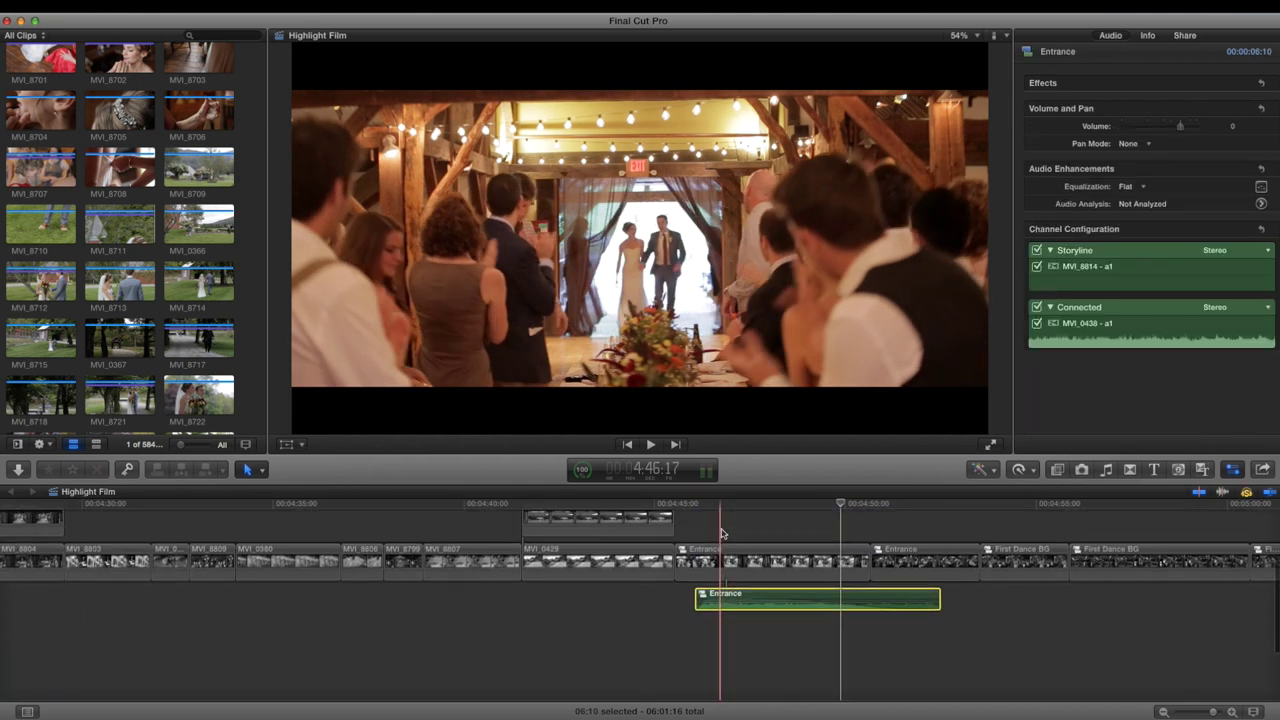
Play the couple's entrance with the Entrance audio soloed, and replay it with the full mix into the second Entrance clip.
{"action": "scroll", "coordinate": [720, 530], "scroll_direction": "right", "scroll_amount": 3}
{"action": "scroll", "coordinate": [666, 517], "scroll_direction": "up", "scroll_amount": 1}
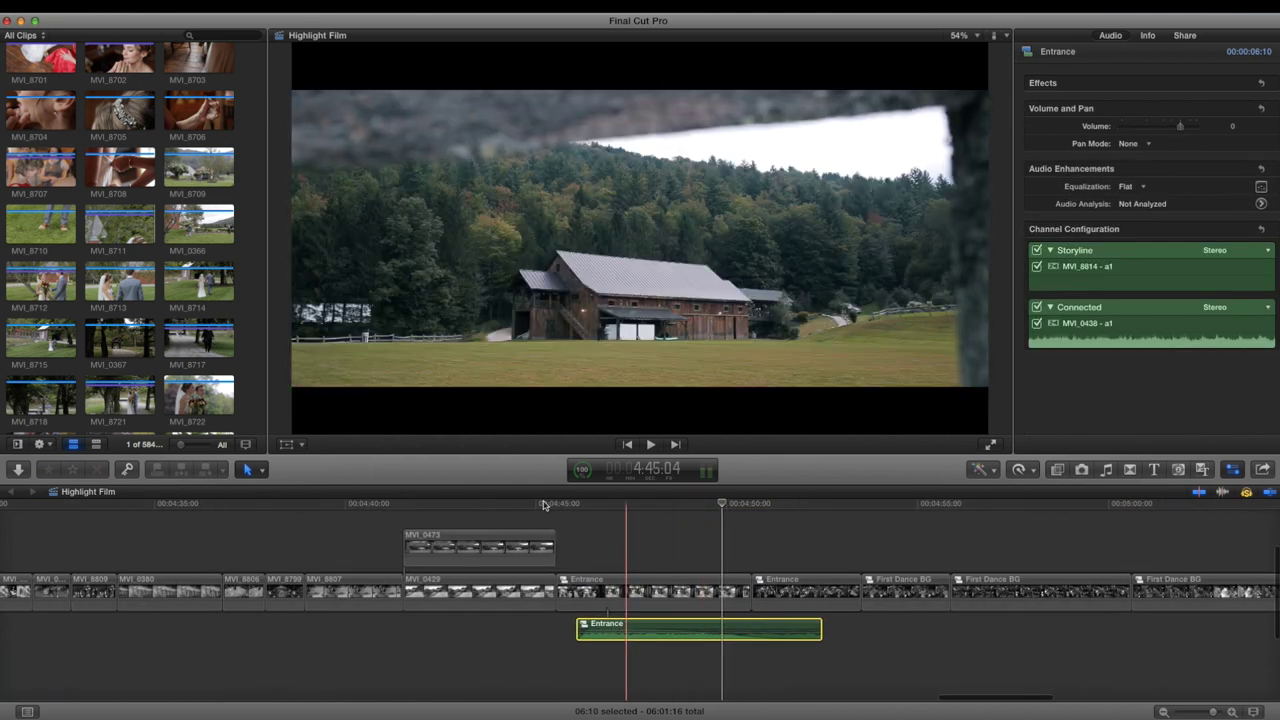
{"action": "key", "text": "space"}
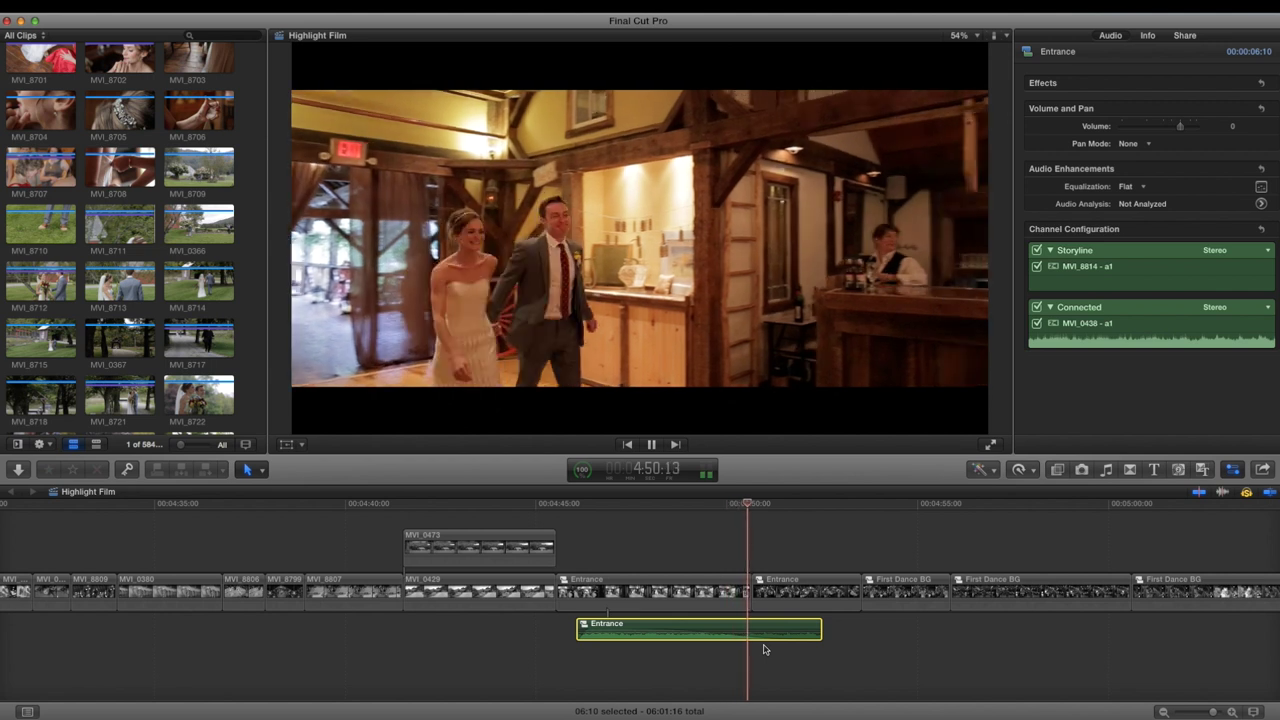
{"action": "key", "text": "space"}
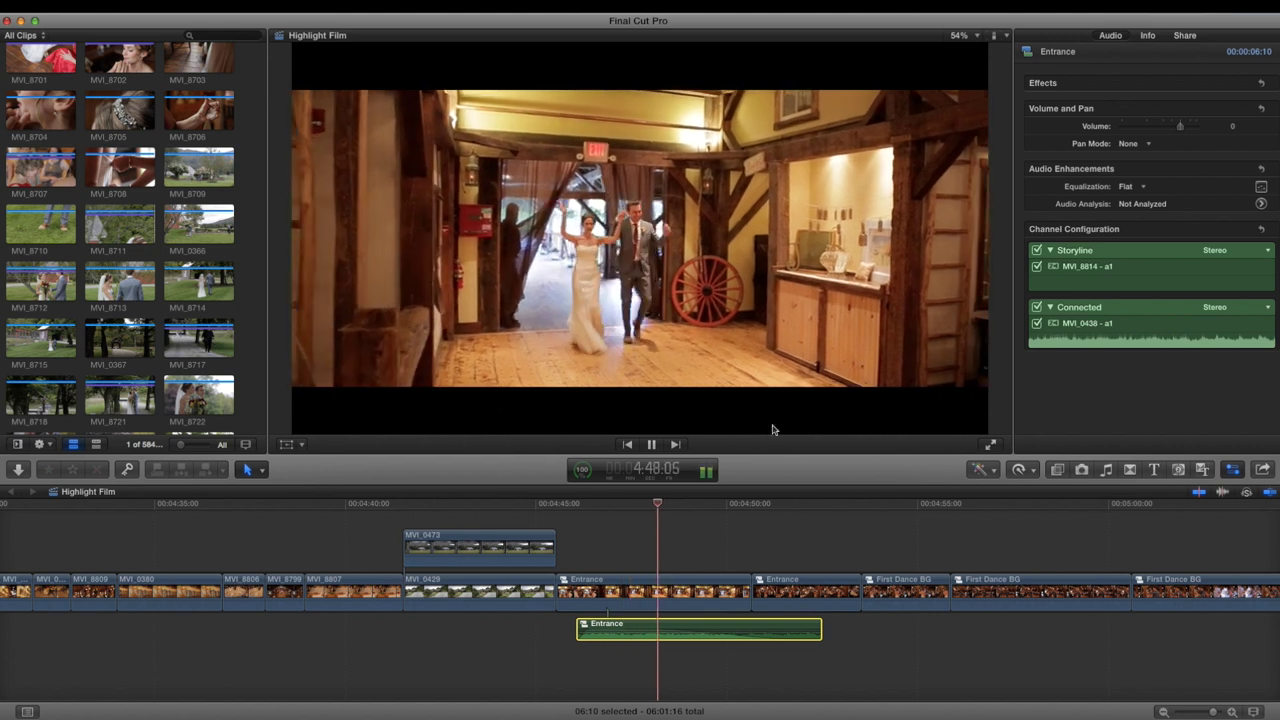
{"action": "scroll", "coordinate": [698, 545], "scroll_direction": "right", "scroll_amount": 5}
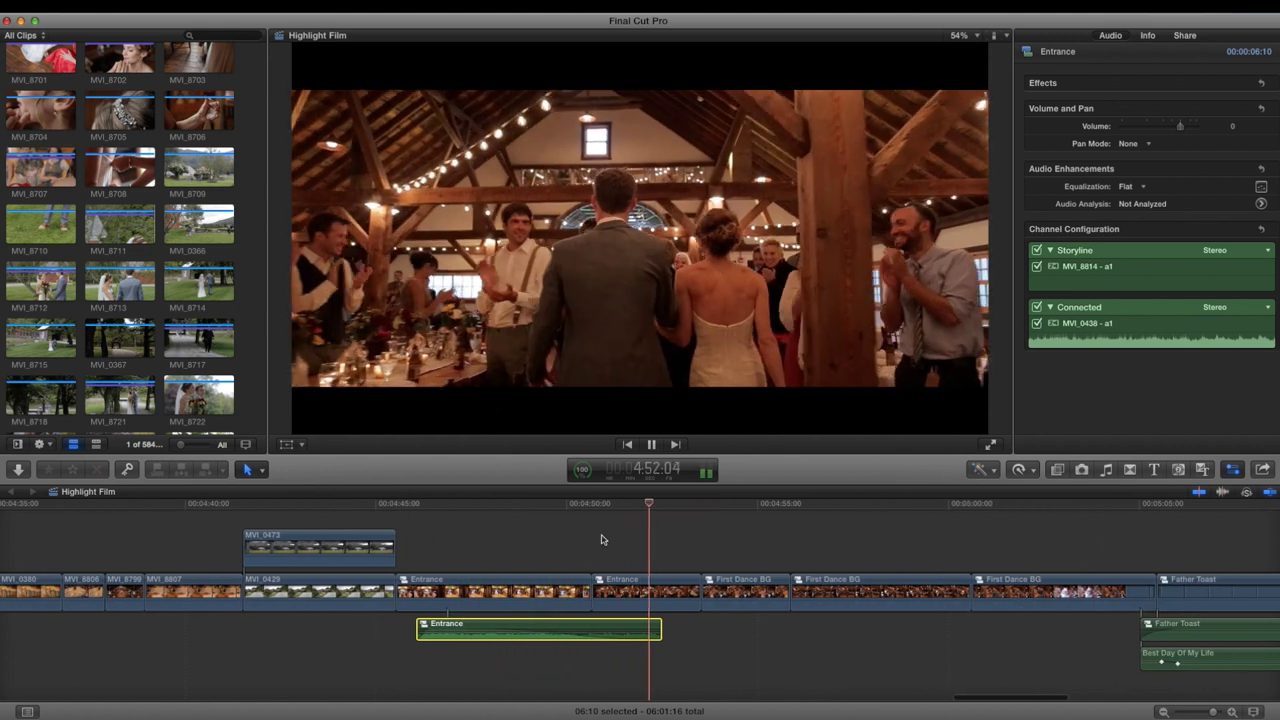
Play the couple's entrance through to the First Dance BG clips, and look ahead to the Father Toast section.
{"action": "key", "text": "space"}
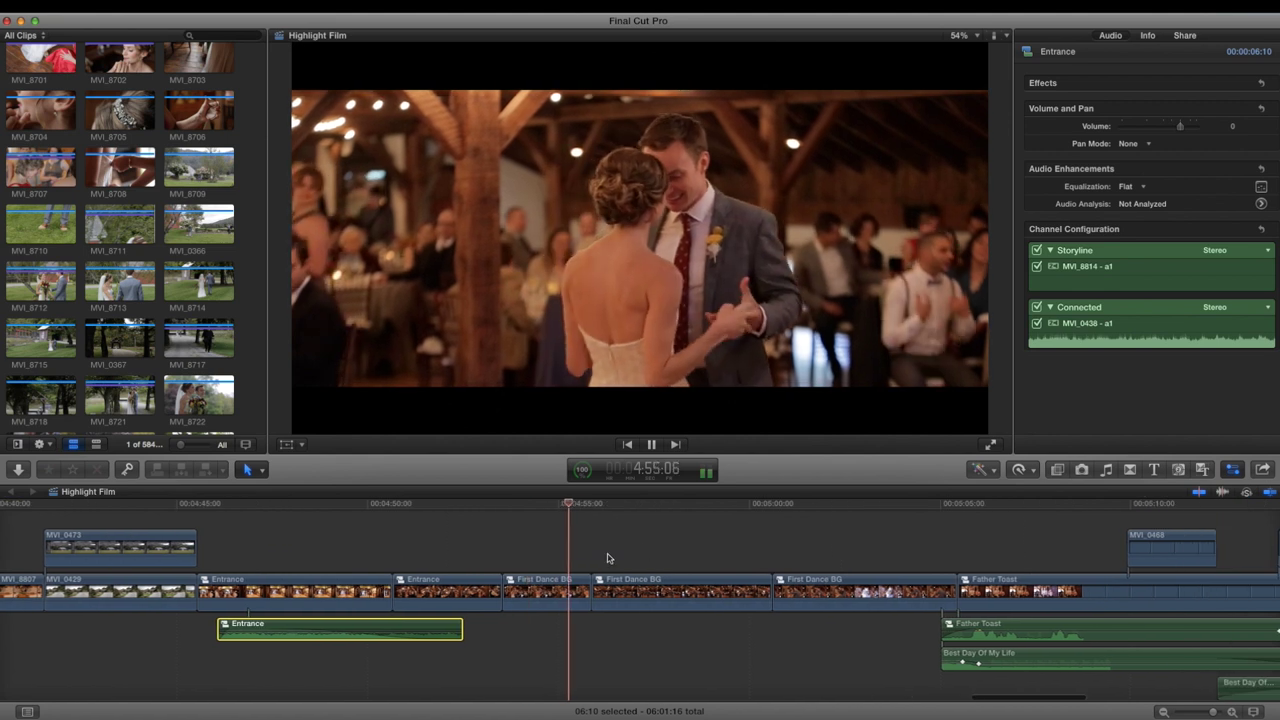
{"action": "key", "text": "space"}
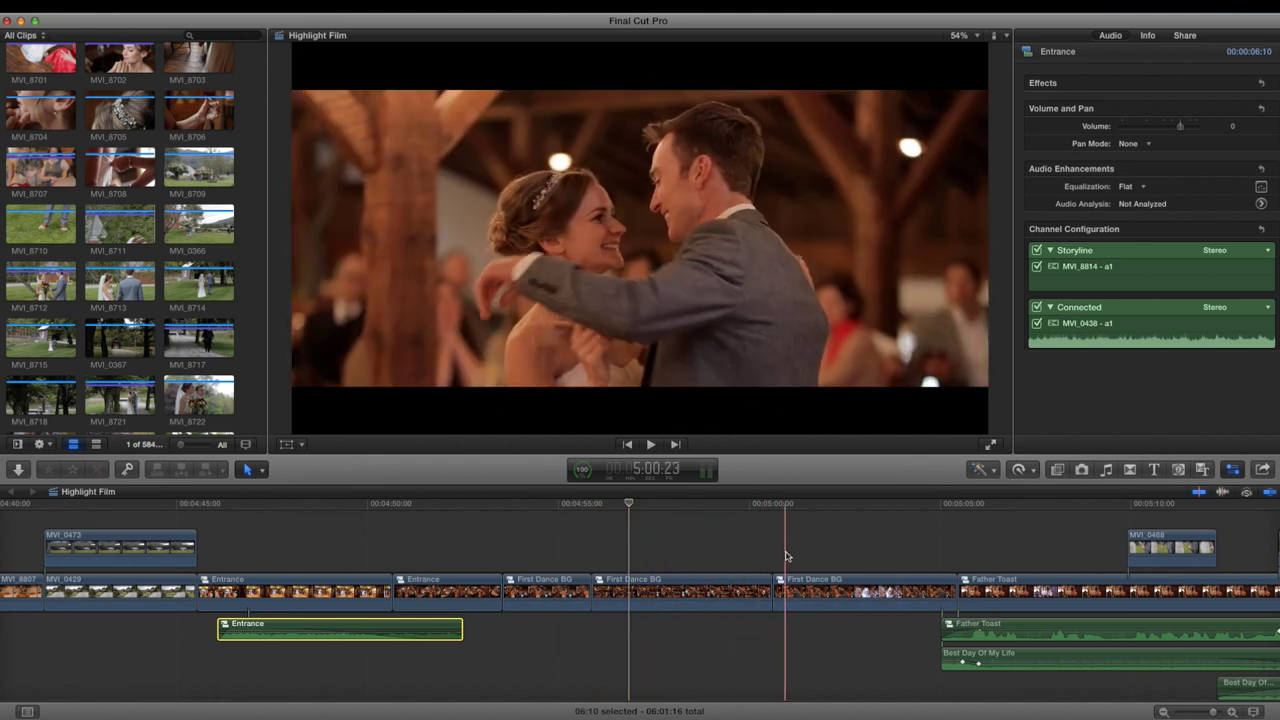
{"action": "scroll", "coordinate": [872, 552], "scroll_direction": "right", "scroll_amount": 5}
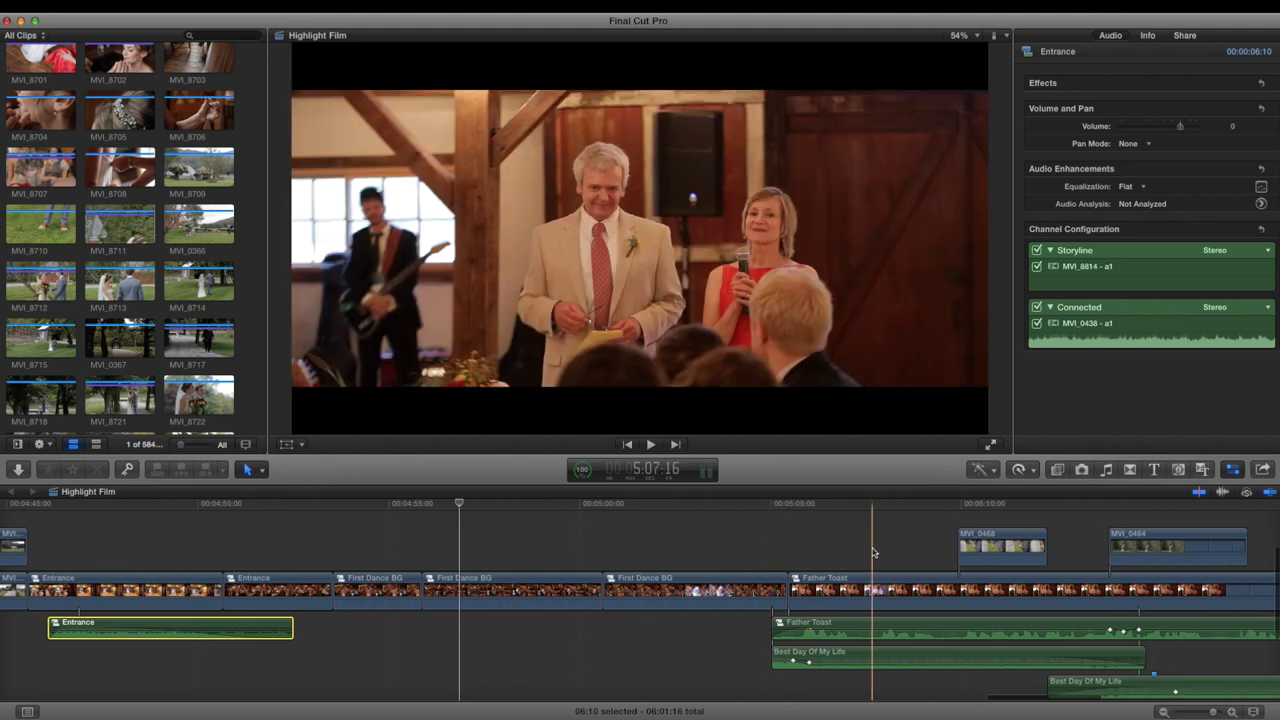
{"action": "scroll", "coordinate": [760, 553], "scroll_direction": "right", "scroll_amount": 6}
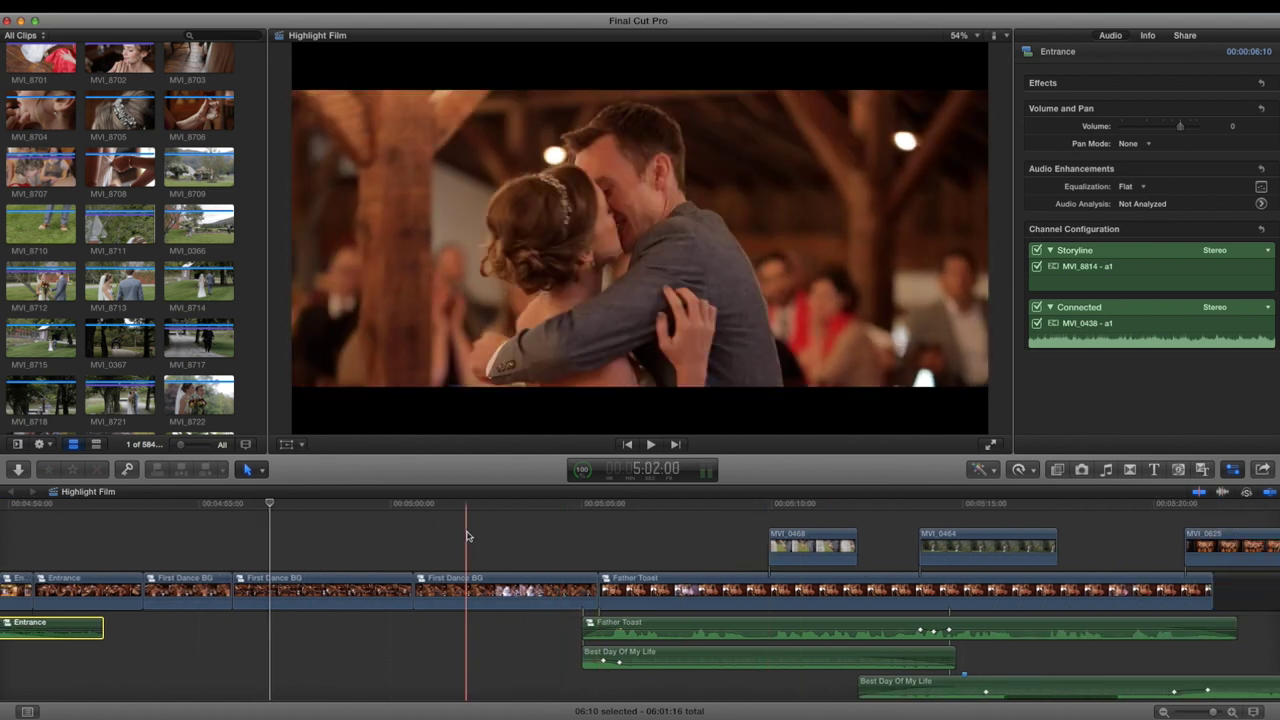
Play the last First Dance BG clip across its cut into the start of the Father Toast clip.
{"action": "key", "text": "space"}
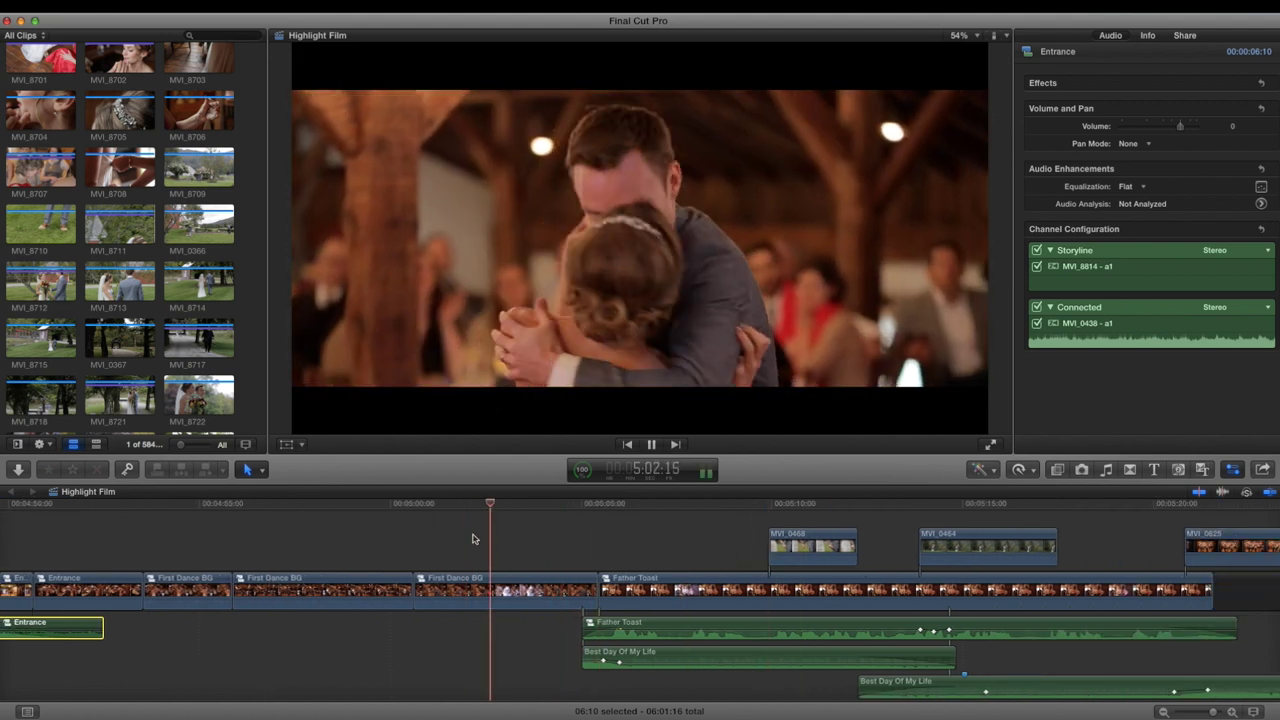
{"action": "scroll", "coordinate": [494, 538], "scroll_direction": "right", "scroll_amount": 4}
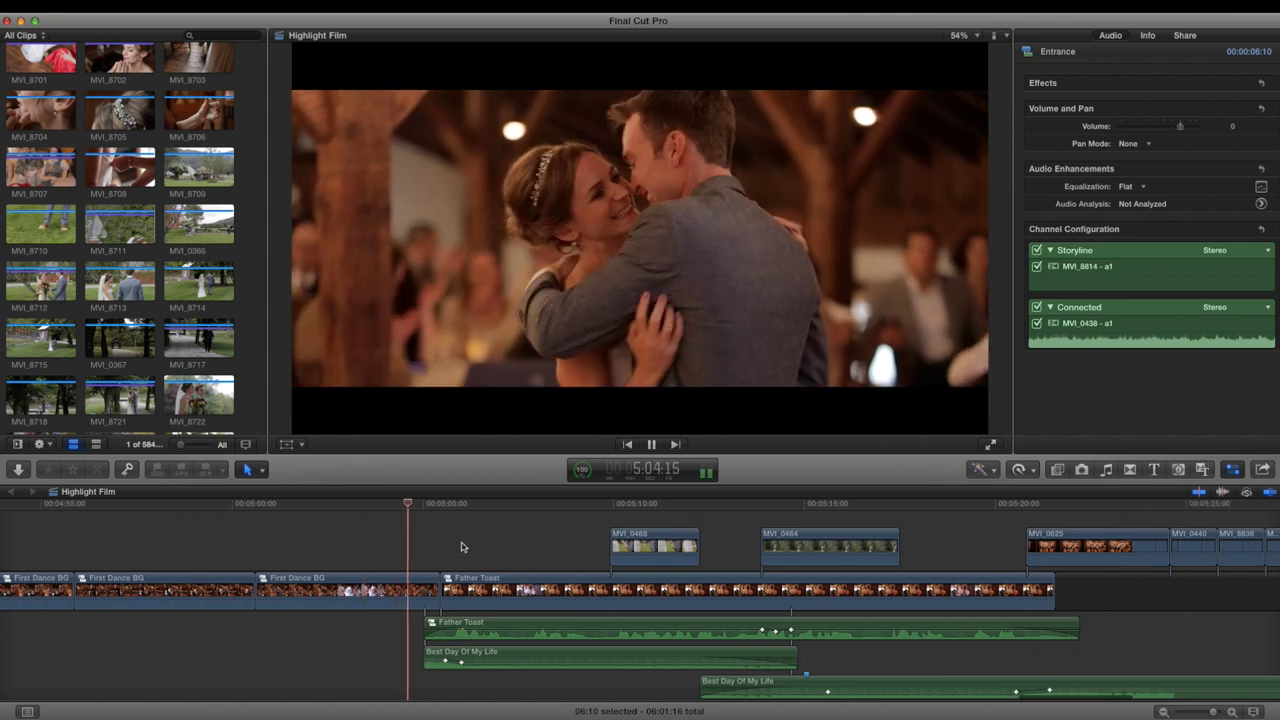
{"action": "scroll", "coordinate": [508, 547], "scroll_direction": "right", "scroll_amount": 2}
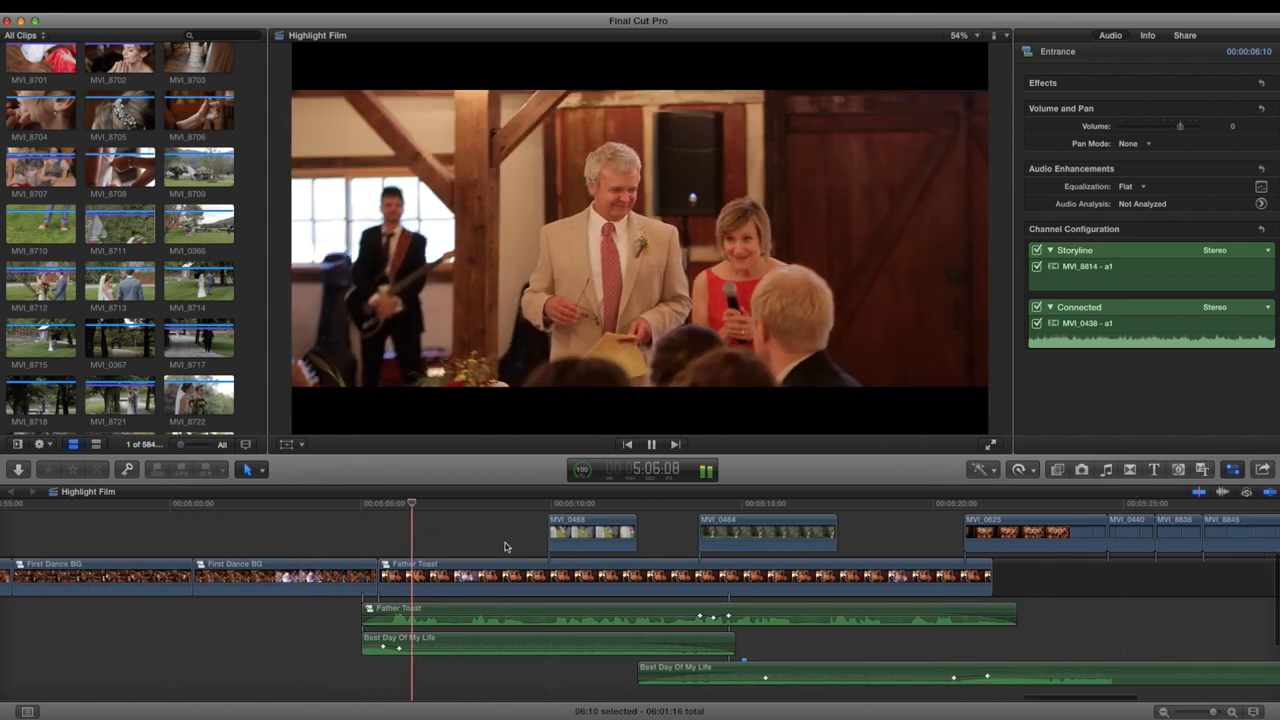
{"action": "key", "text": "space"}
{"action": "scroll", "coordinate": [430, 543], "scroll_direction": "up", "scroll_amount": 2}
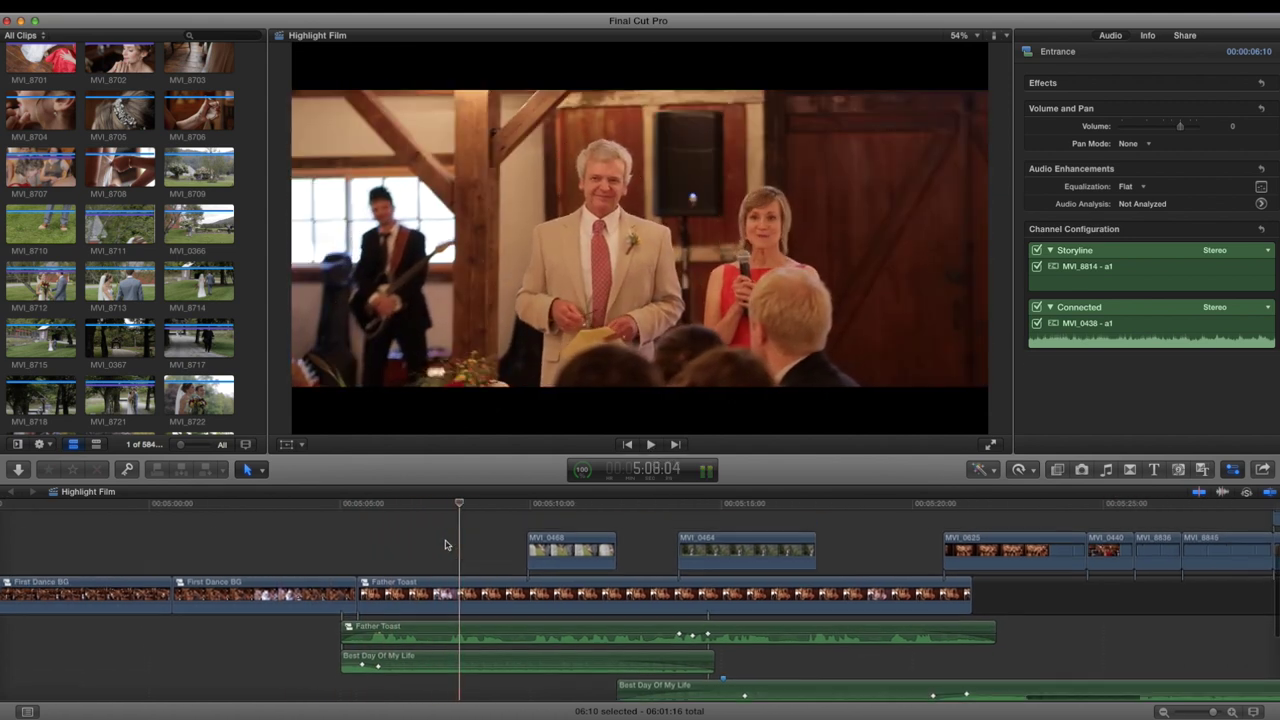
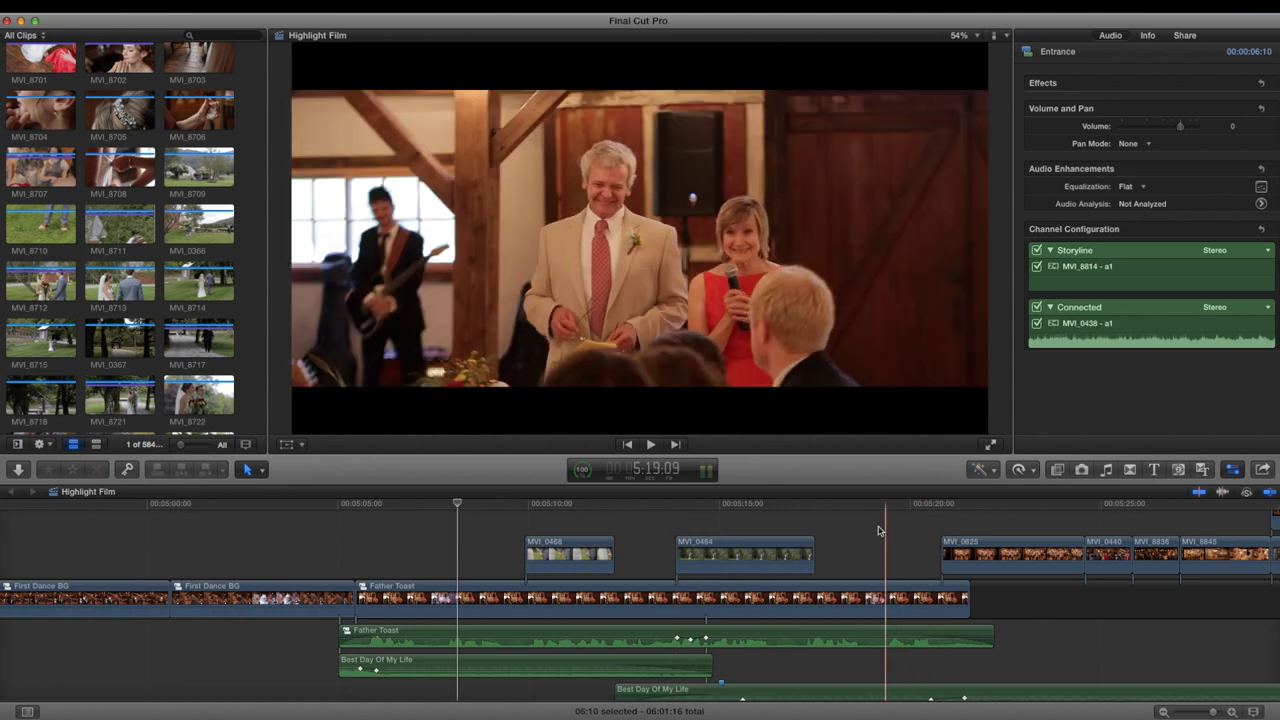
Play the Father Toast through the overlays MVI_0468 and MVI_0464, checking the toast audio and music beneath them.
{"action": "key", "text": "space"}
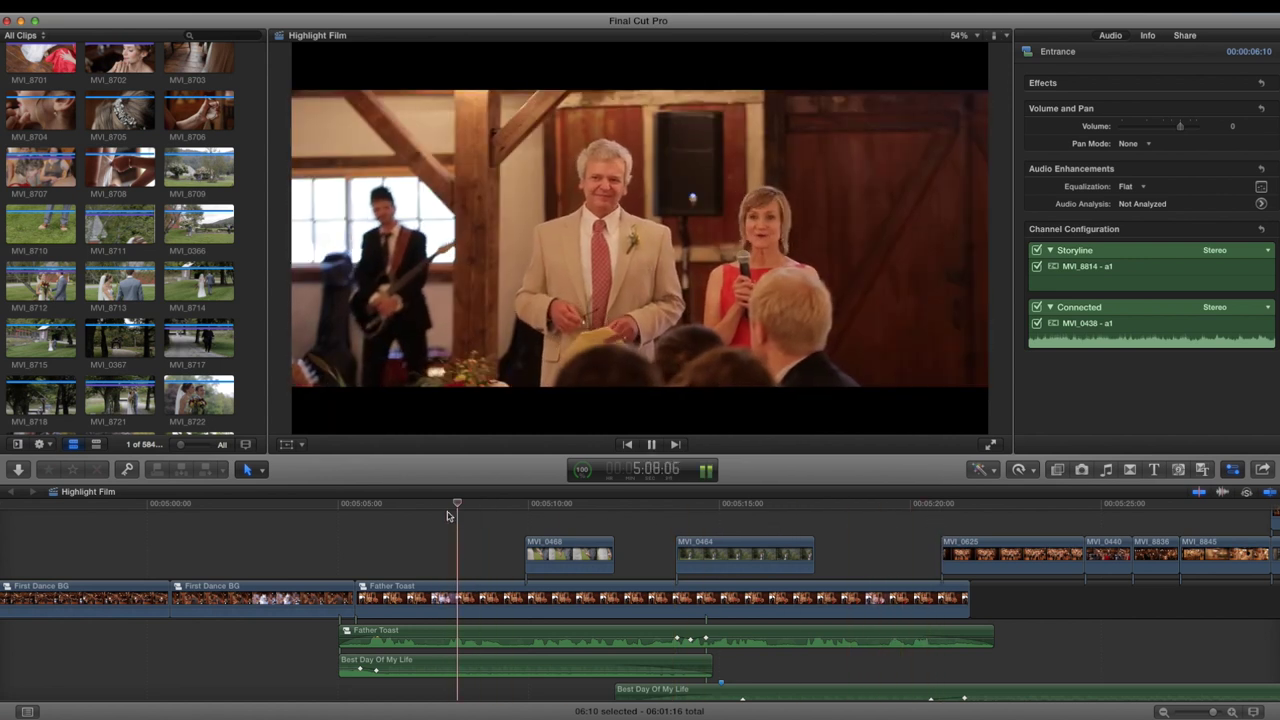
{"action": "scroll", "coordinate": [466, 557], "scroll_direction": "right", "scroll_amount": 3}
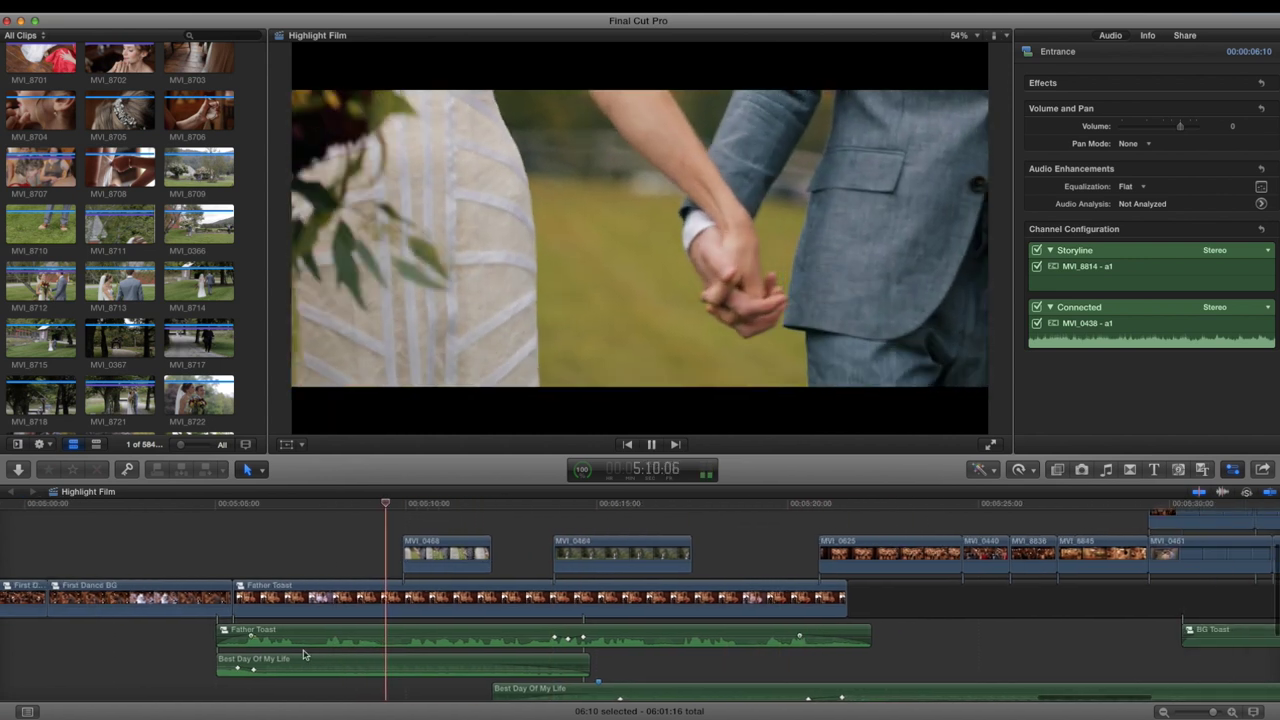
{"action": "scroll", "coordinate": [350, 645], "scroll_direction": "down", "scroll_amount": 3}
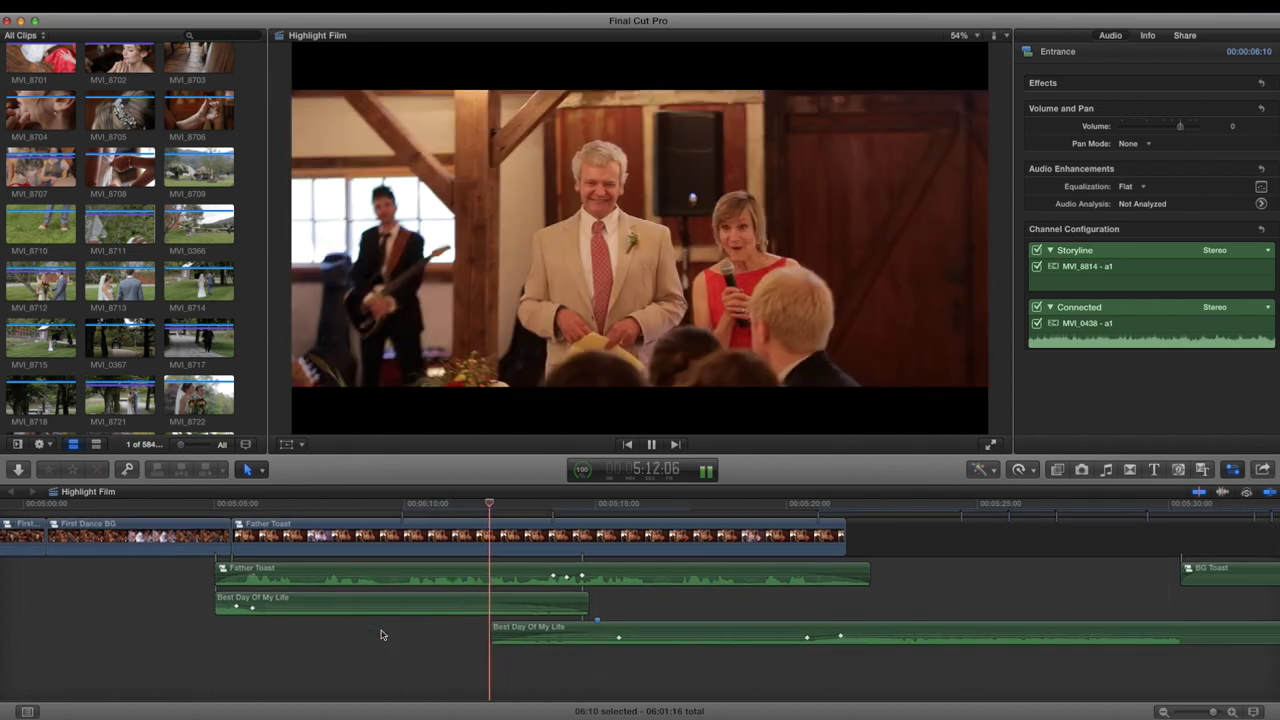
{"action": "scroll", "coordinate": [380, 635], "scroll_direction": "up", "scroll_amount": 2}
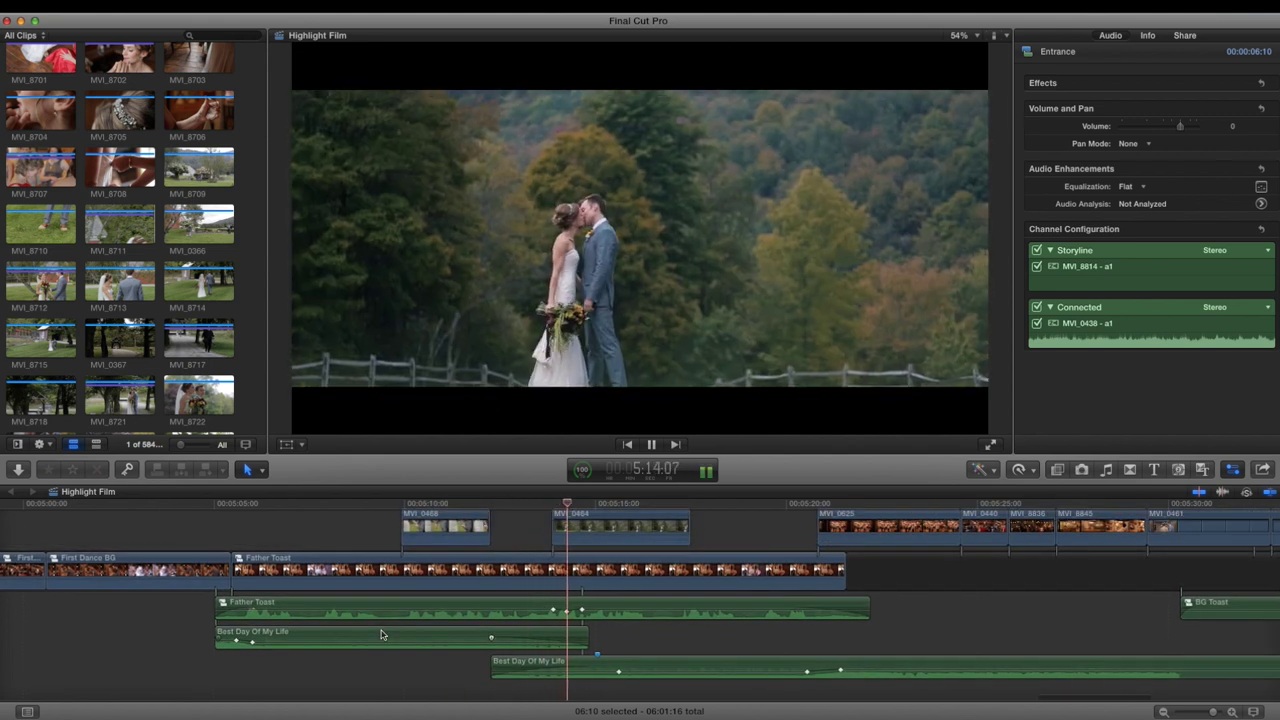
{"action": "key", "text": "space"}
Try extending the lowest Best Day Of My Life clip past the end of Father Toast, play it, and undo the extension.
{"action": "scroll", "coordinate": [380, 635], "scroll_direction": "down", "scroll_amount": 3}
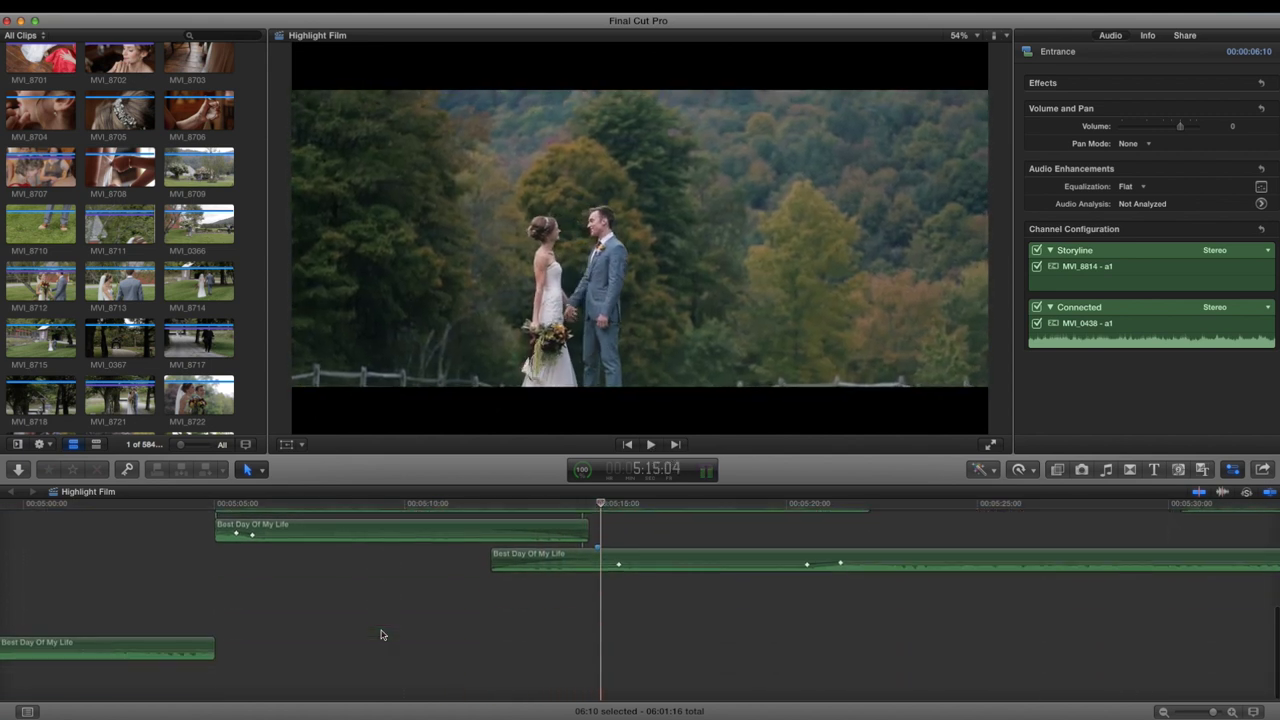
{"action": "scroll", "coordinate": [380, 635], "scroll_direction": "left", "scroll_amount": 3}
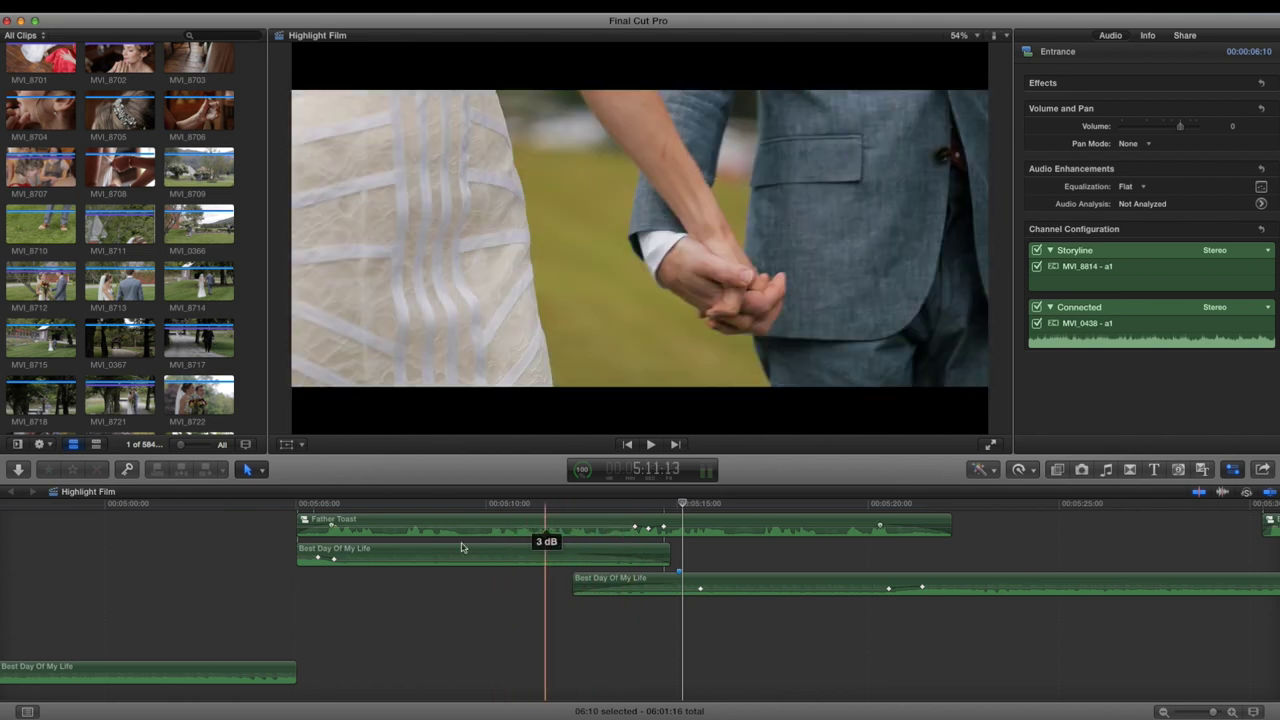
{"action": "left_click_drag", "start_coordinate": [295, 672], "coordinate": [1090, 644]}
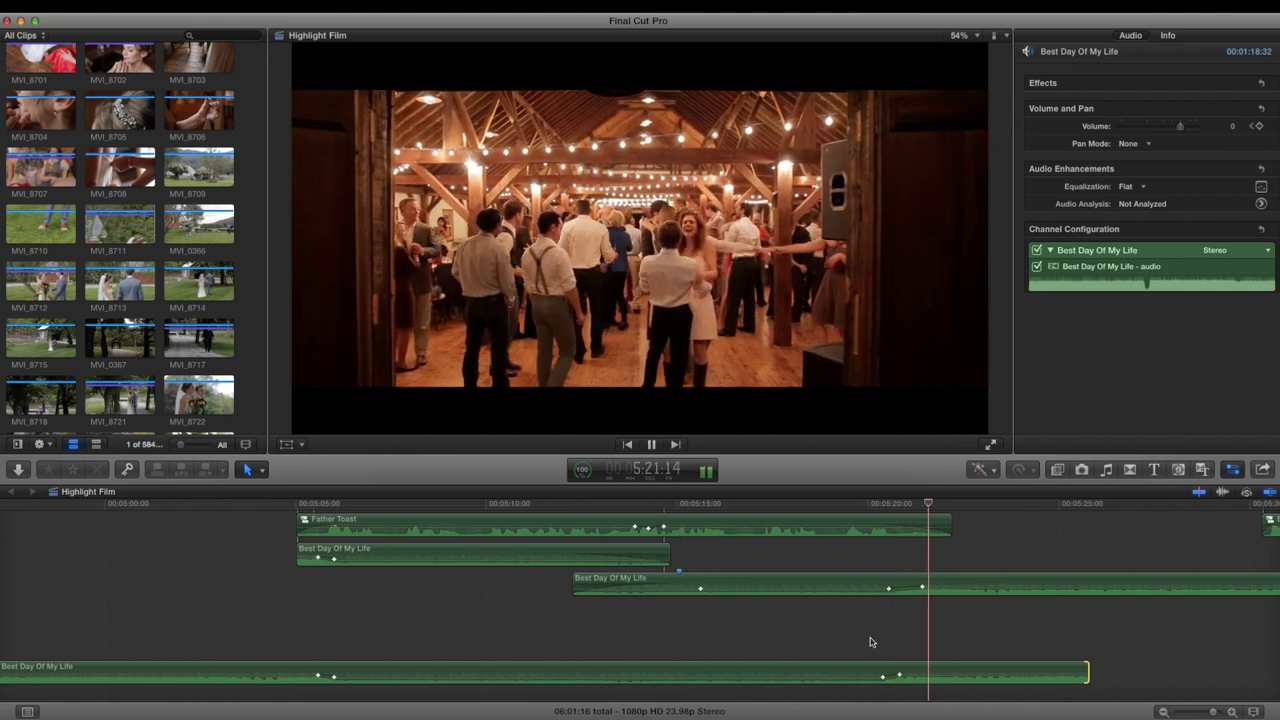
{"action": "key", "text": "space"}
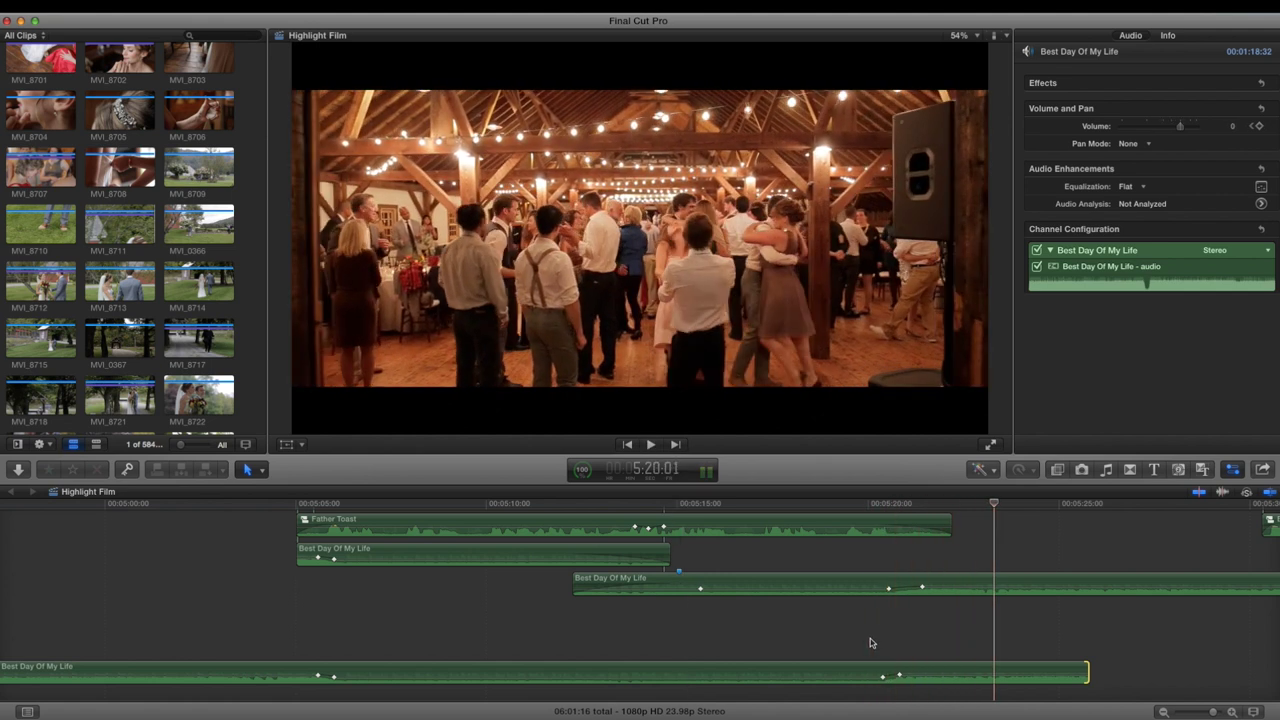
{"action": "key", "text": "super+z"}
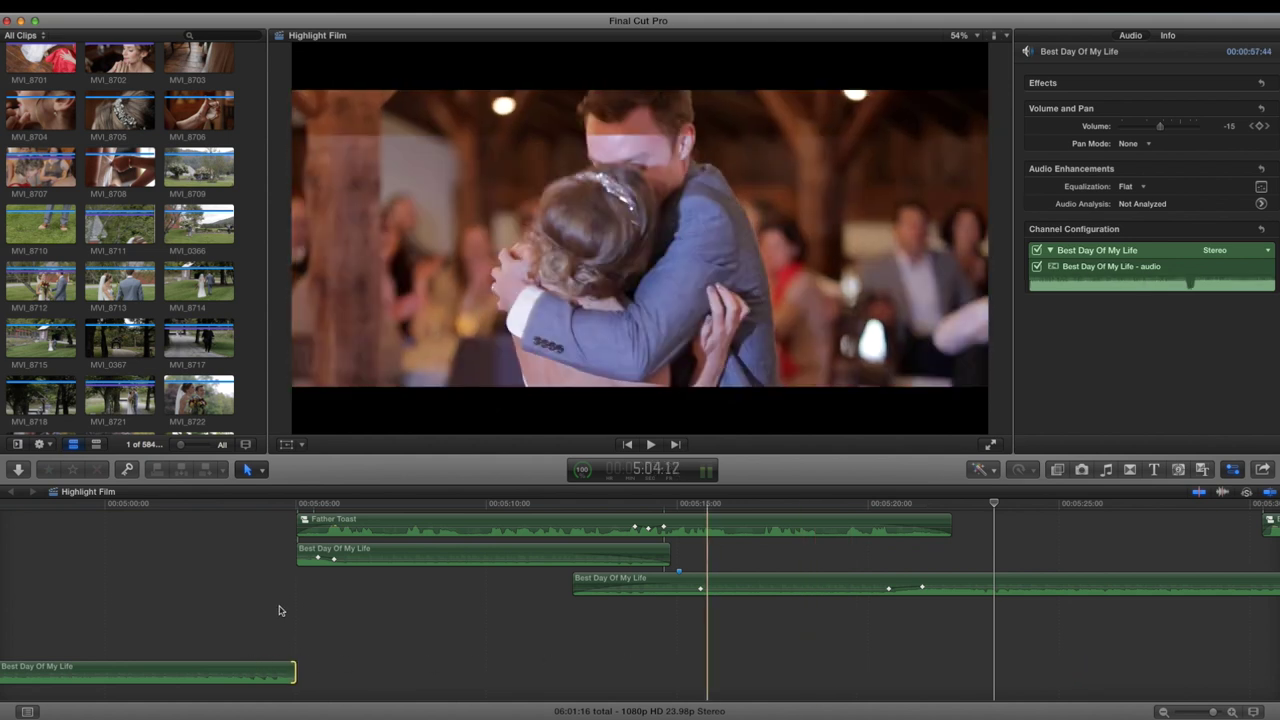
Select and solo the two overlapping Best Day Of My Life clips under Father Toast, and play their crossfade.
{"action": "left_click_drag", "start_coordinate": [590, 618], "coordinate": [620, 556]}
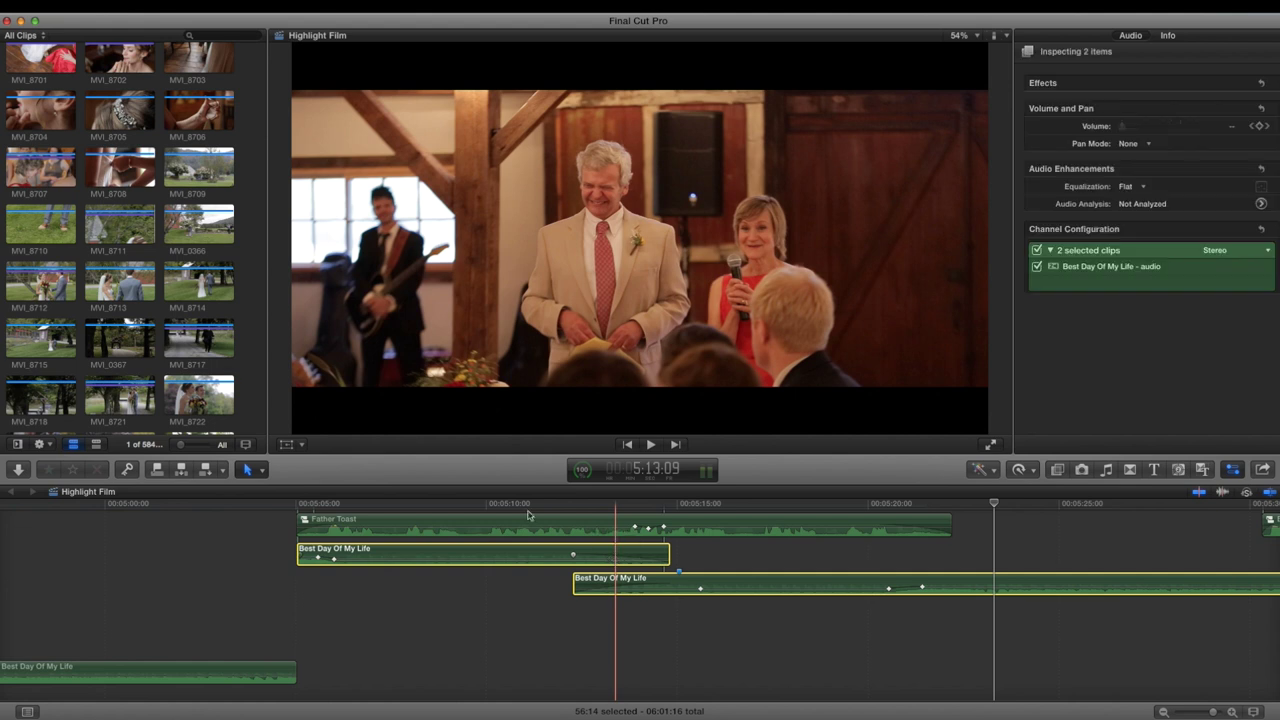
{"action": "left_click", "coordinate": [511, 505]}
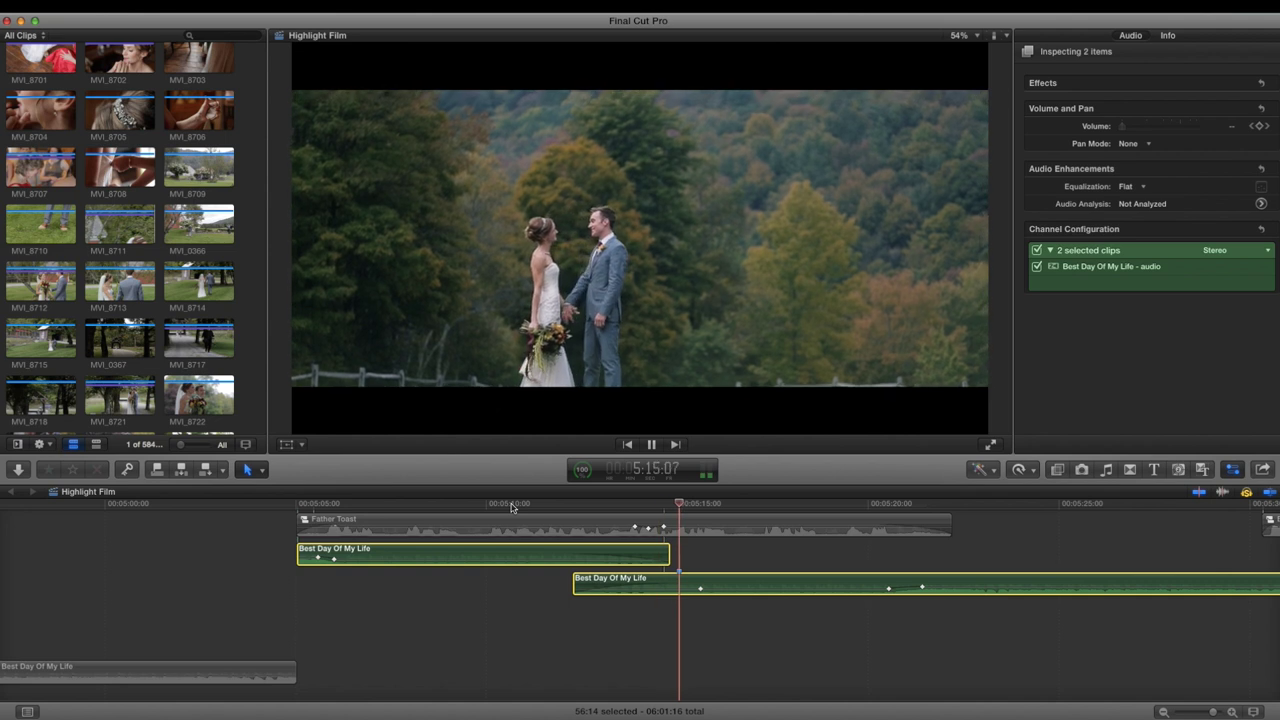
{"action": "key", "text": "space"}
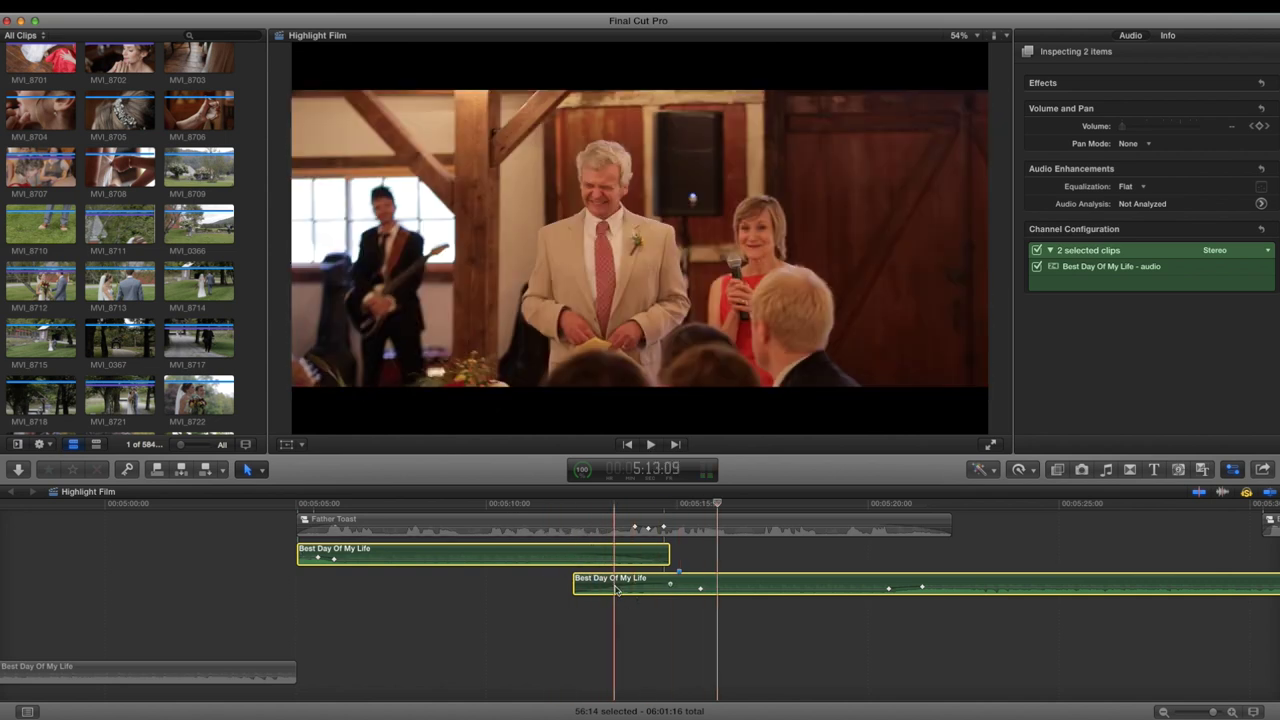
Replay the Father Toast with the full mix from overlay MVI_0468 to just before the dance floor shot MVI_0625.
{"action": "scroll", "coordinate": [520, 585], "scroll_direction": "up", "scroll_amount": 4}
{"action": "scroll", "coordinate": [520, 585], "scroll_direction": "right", "scroll_amount": 3}
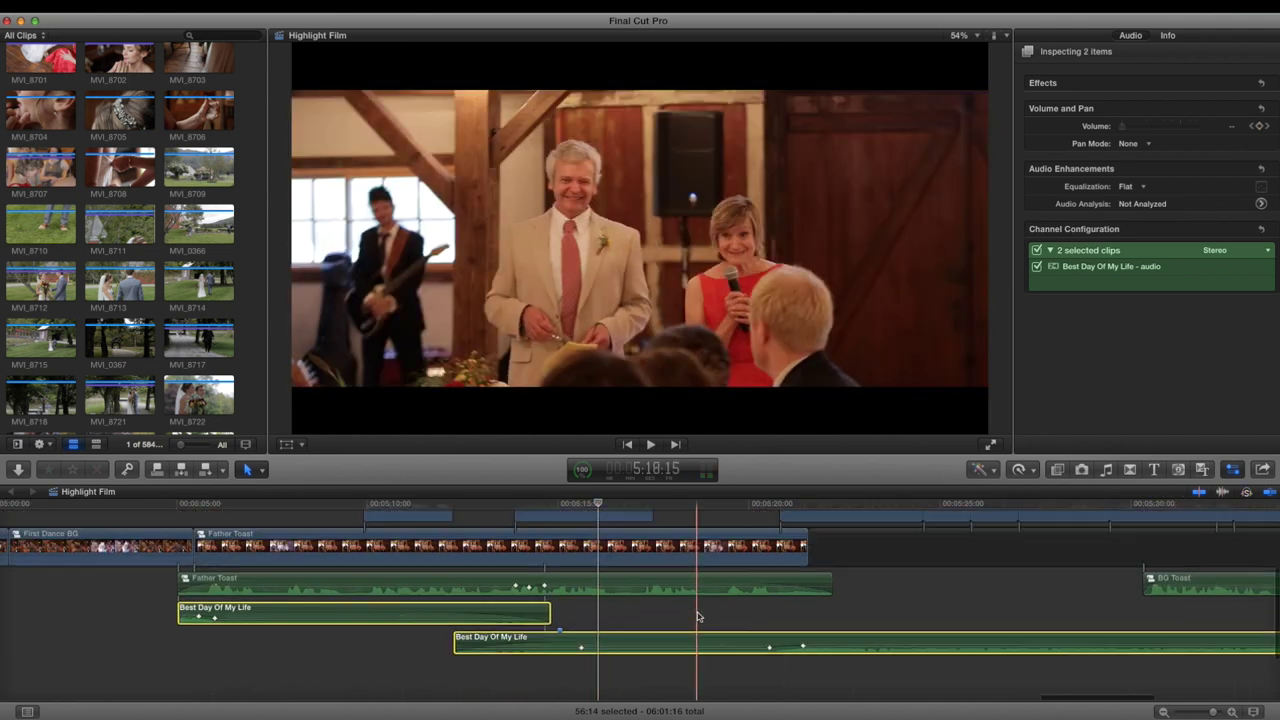
{"action": "left_click", "coordinate": [413, 505]}
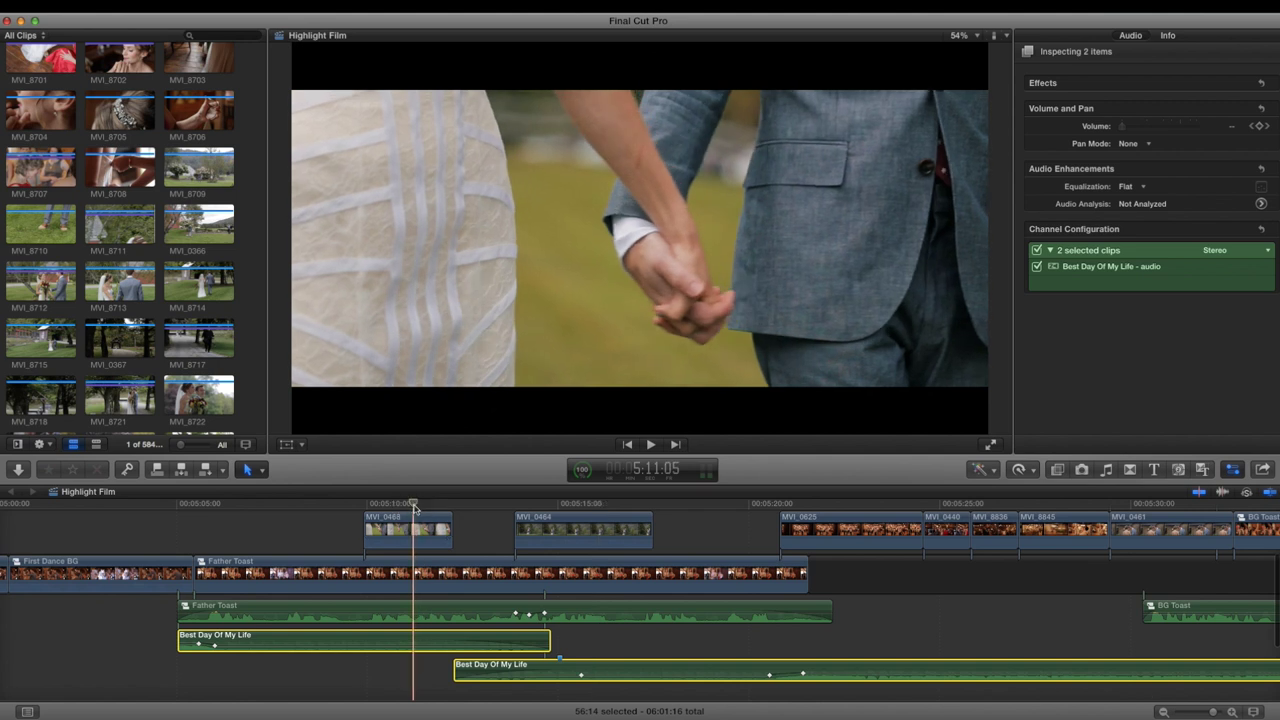
{"action": "key", "text": "space"}
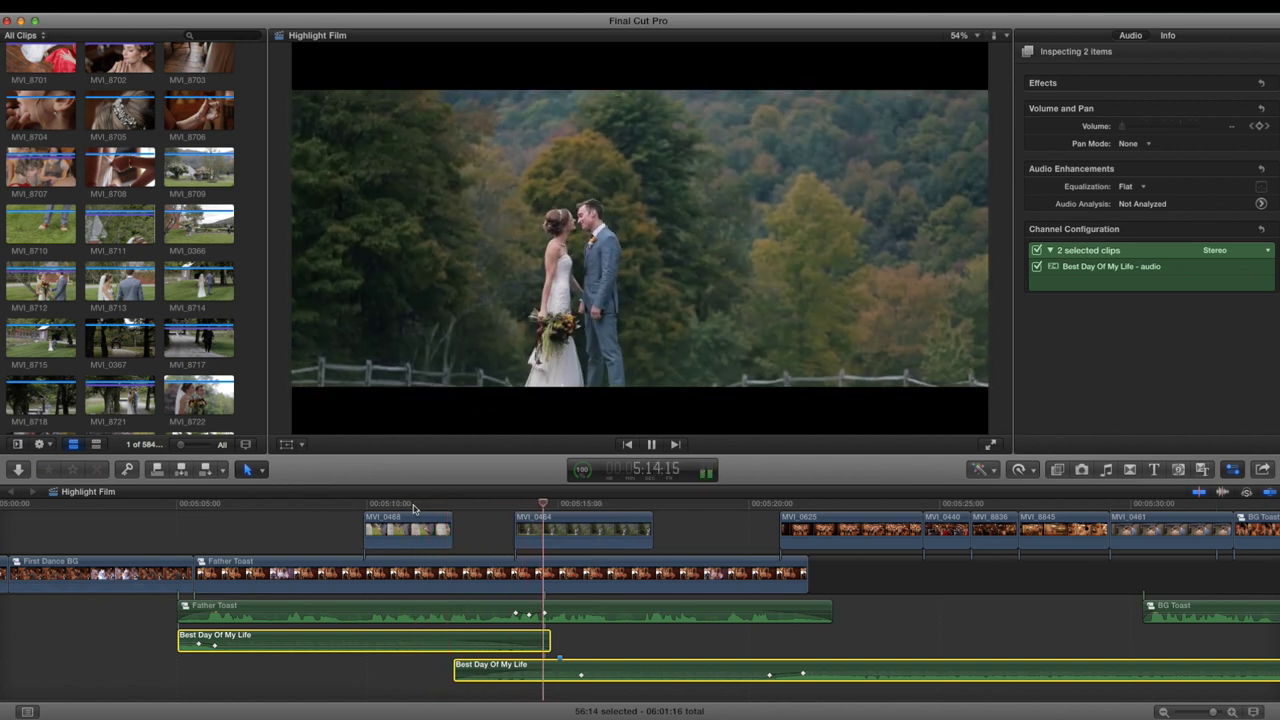
{"action": "scroll", "coordinate": [530, 540], "scroll_direction": "right", "scroll_amount": 5}
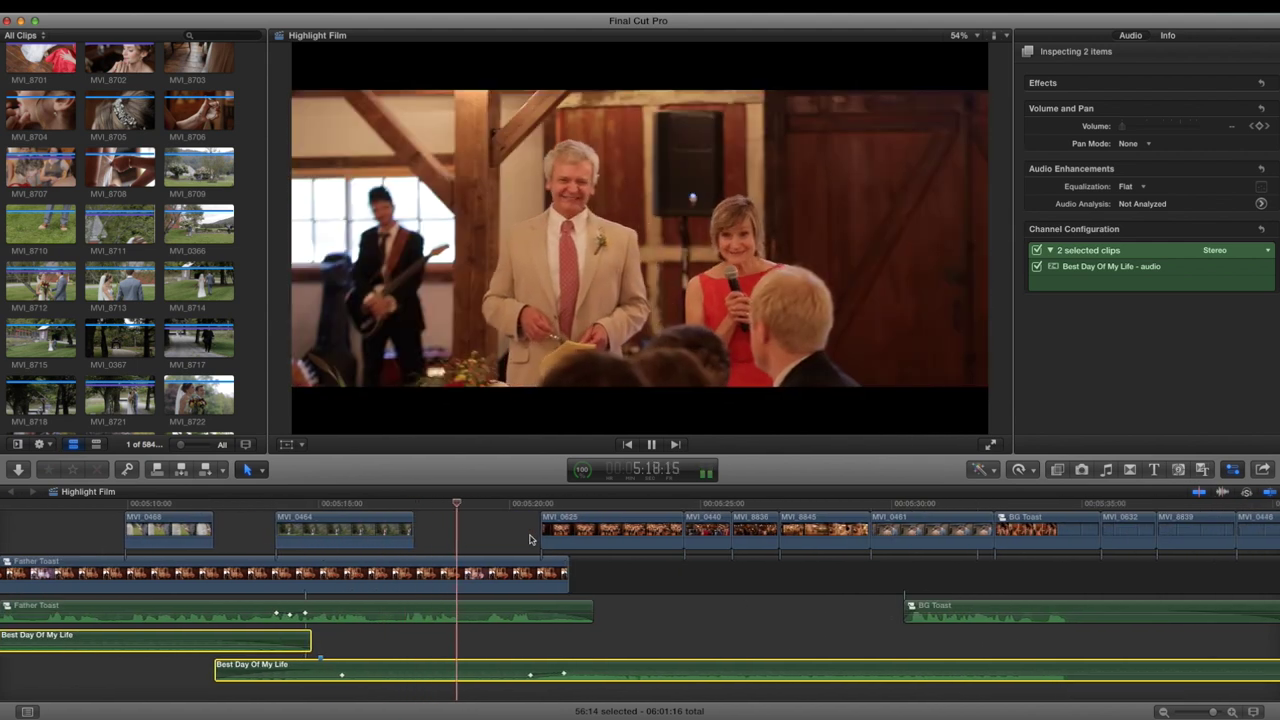
{"action": "key", "text": "space"}
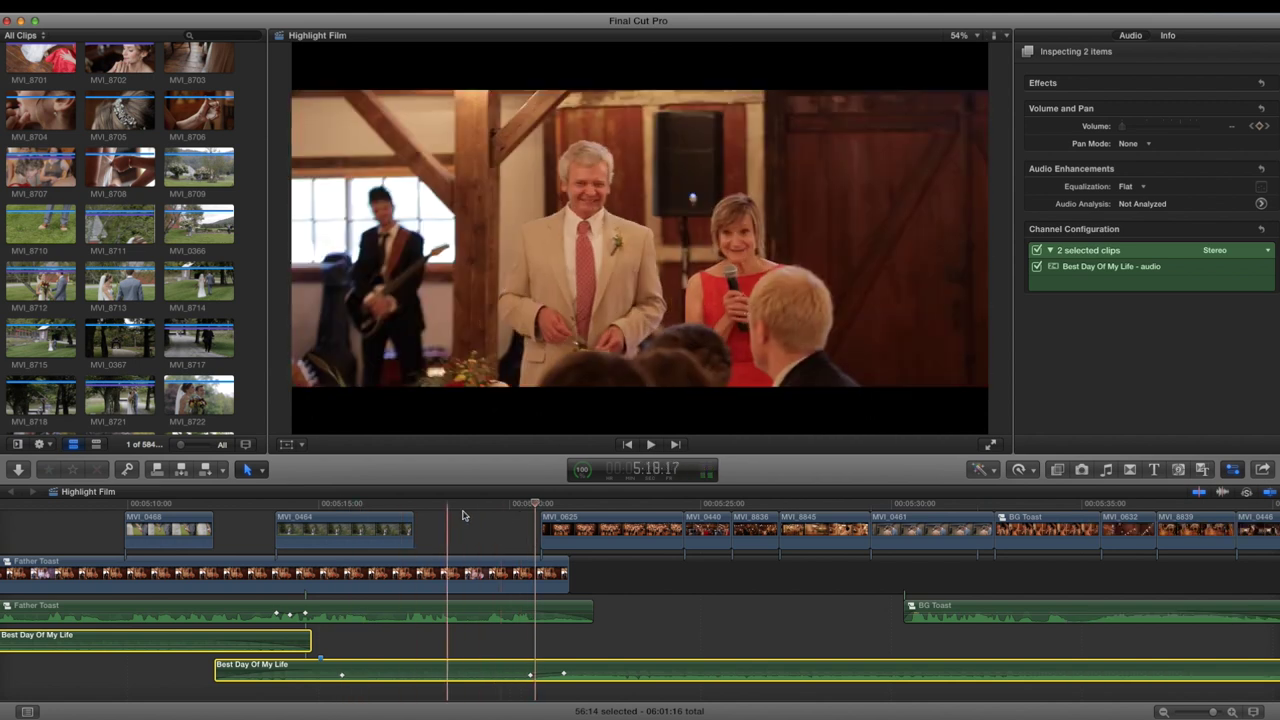
Play the end of Father Toast into the dance floor overlays, and replay from within MVI_0625 to MVI_8845.
{"action": "key", "text": "space"}
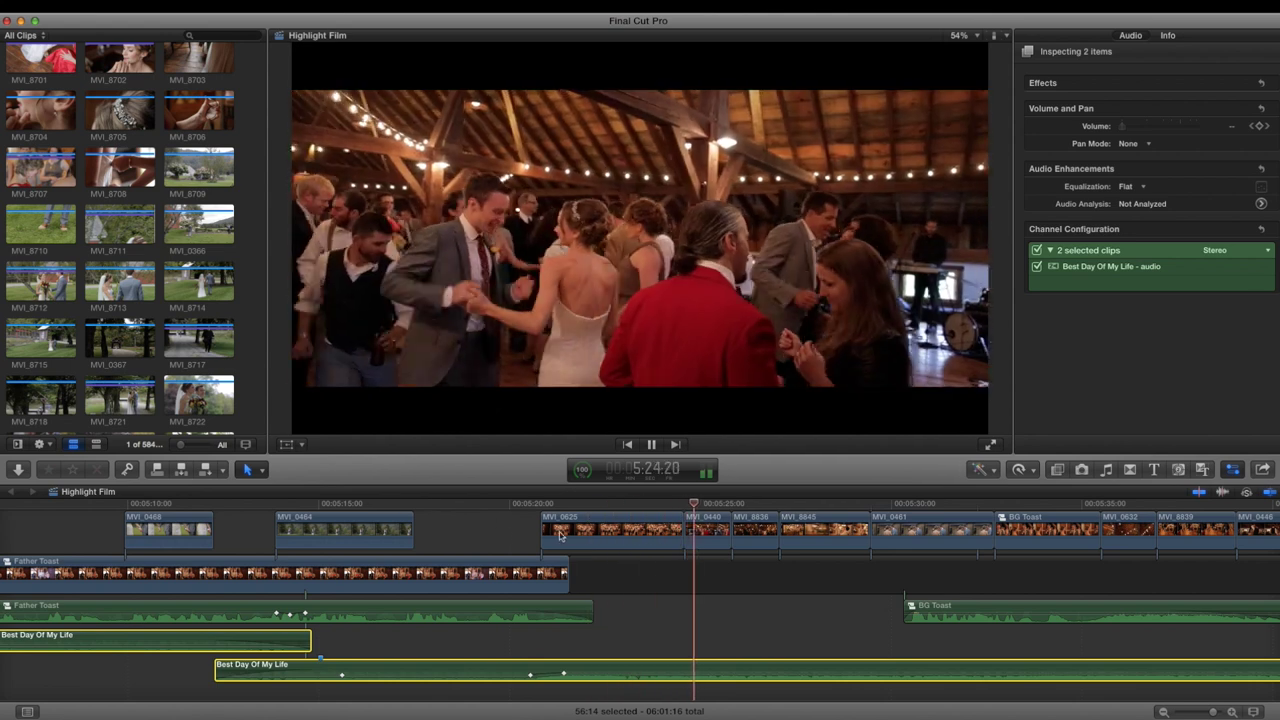
{"action": "scroll", "coordinate": [510, 530], "scroll_direction": "right", "scroll_amount": 3}
{"action": "key", "text": "space"}
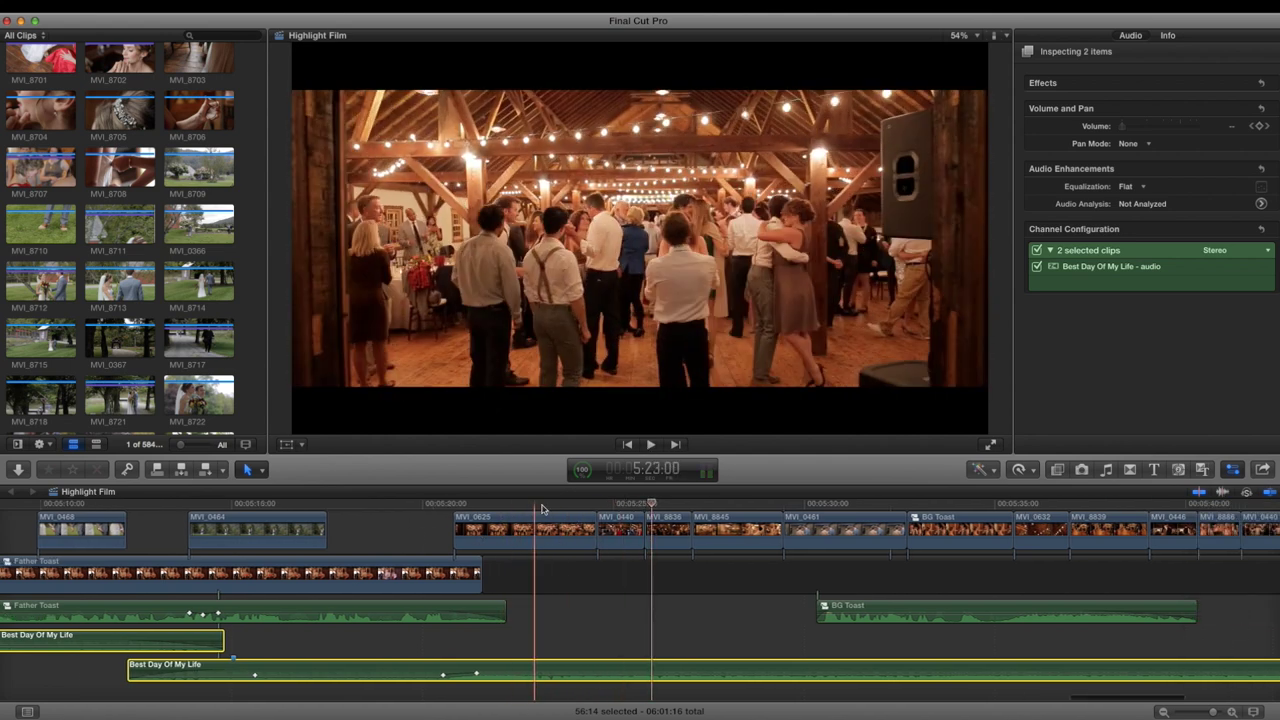
{"action": "left_click", "coordinate": [530, 506]}
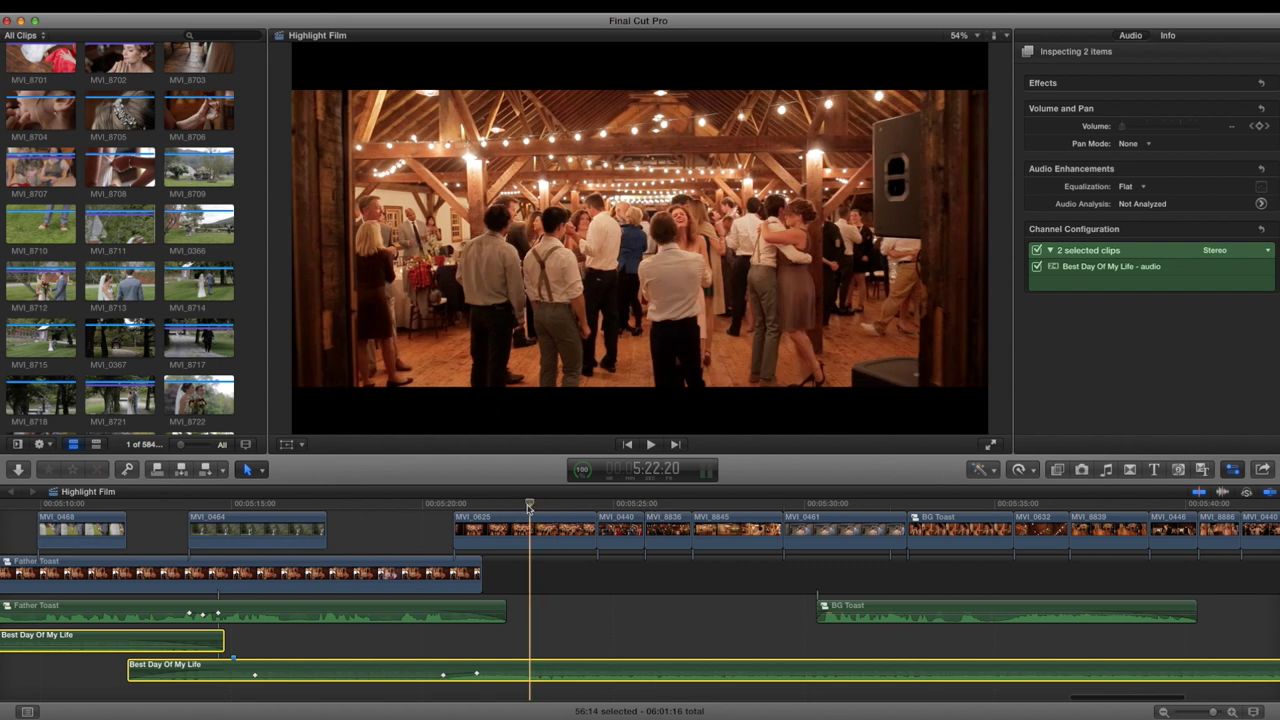
{"action": "key", "text": "space"}
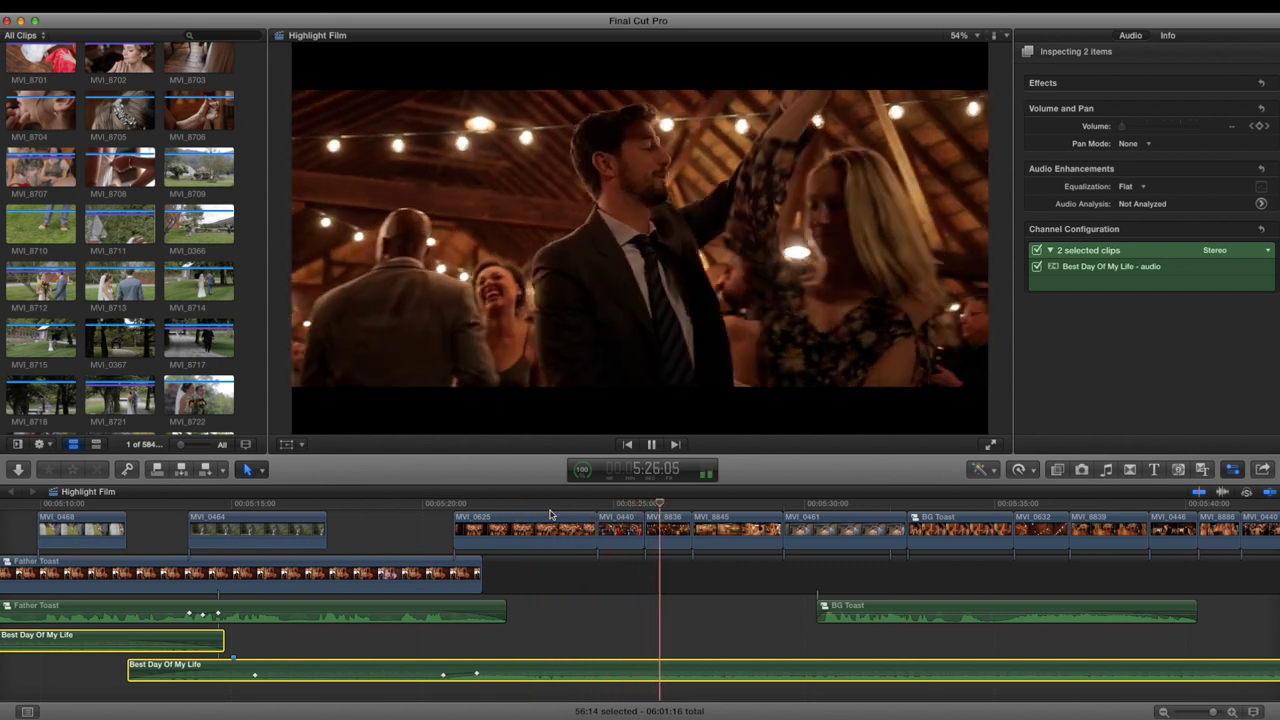
{"action": "key", "text": "space"}
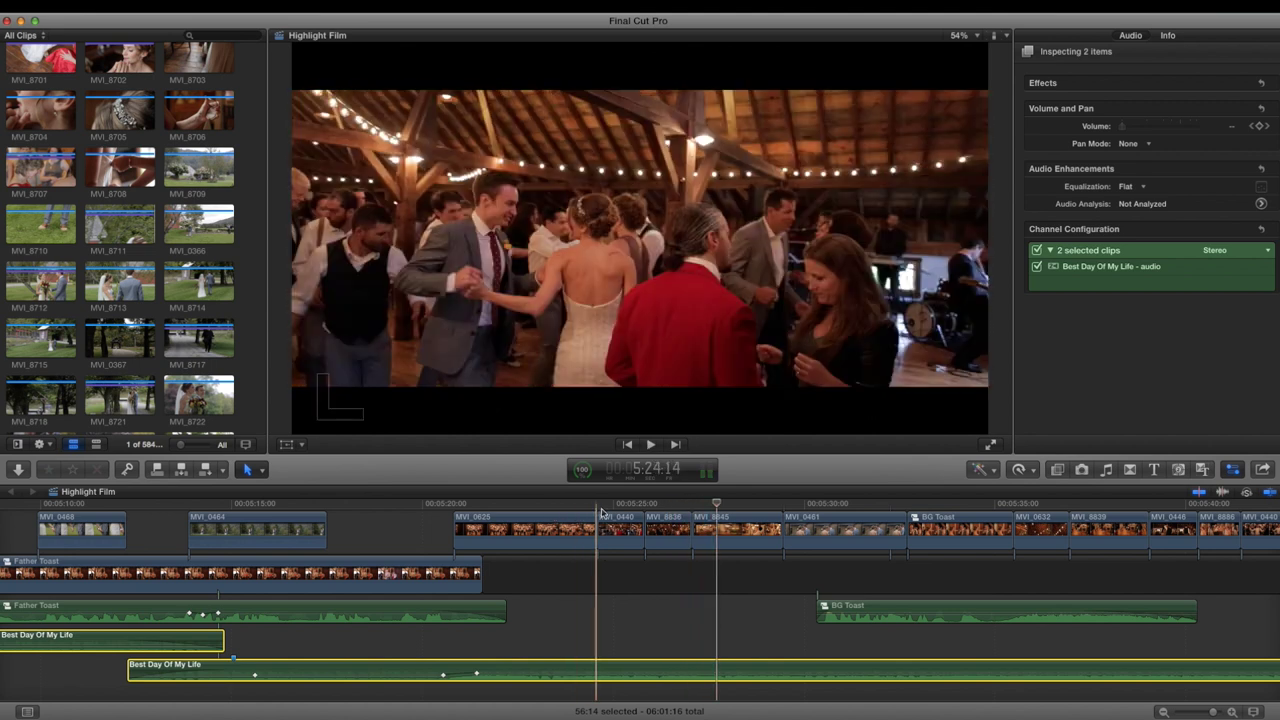
Play the dance floor overlays from the start of MVI_0440 through BG Toast and into MVI_8839.
{"action": "left_click", "coordinate": [600, 508]}
{"action": "scroll", "coordinate": [597, 560], "scroll_direction": "right", "scroll_amount": 3}
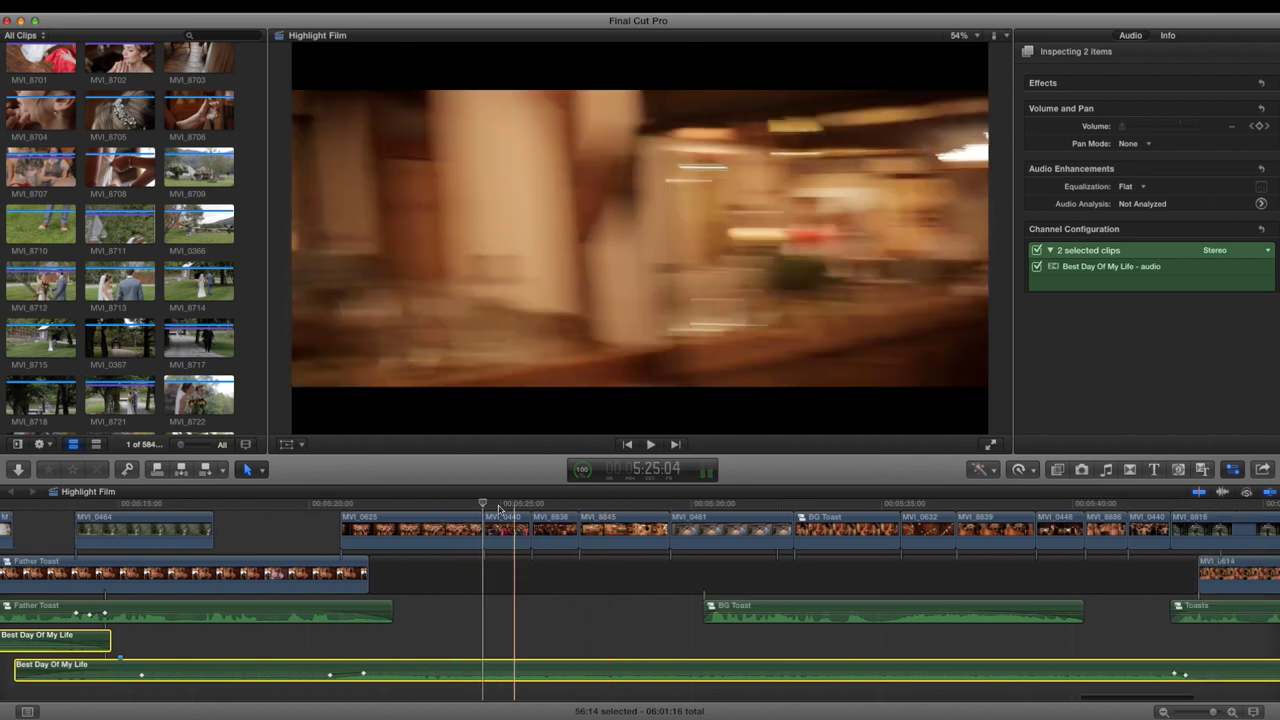
{"action": "scroll", "coordinate": [484, 560], "scroll_direction": "up", "scroll_amount": 1}
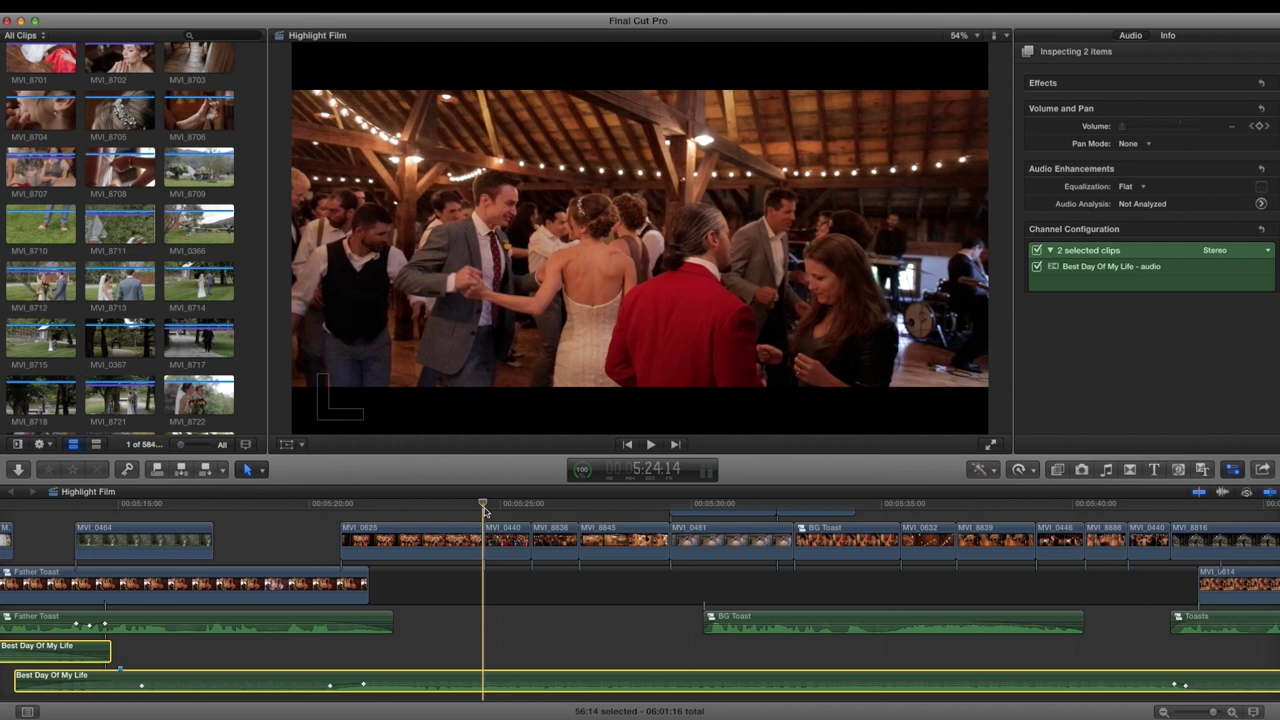
{"action": "key", "text": "space"}
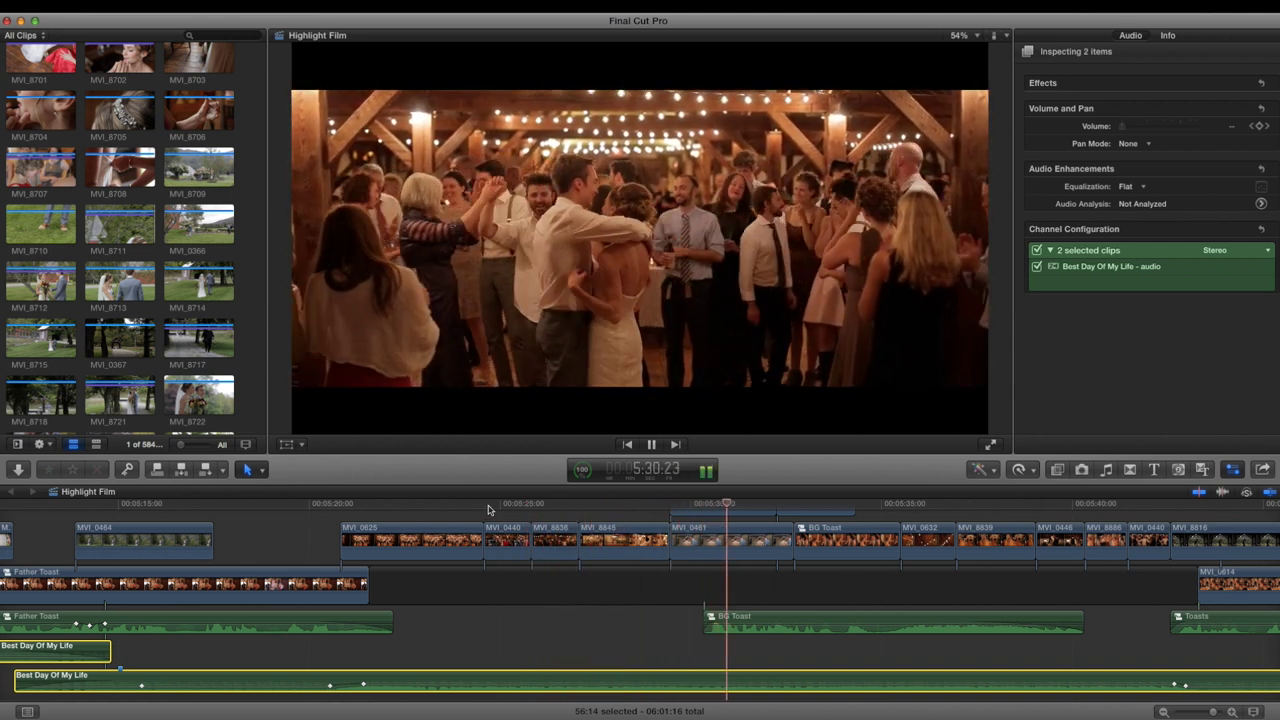
{"action": "scroll", "coordinate": [503, 515], "scroll_direction": "right", "scroll_amount": 3}
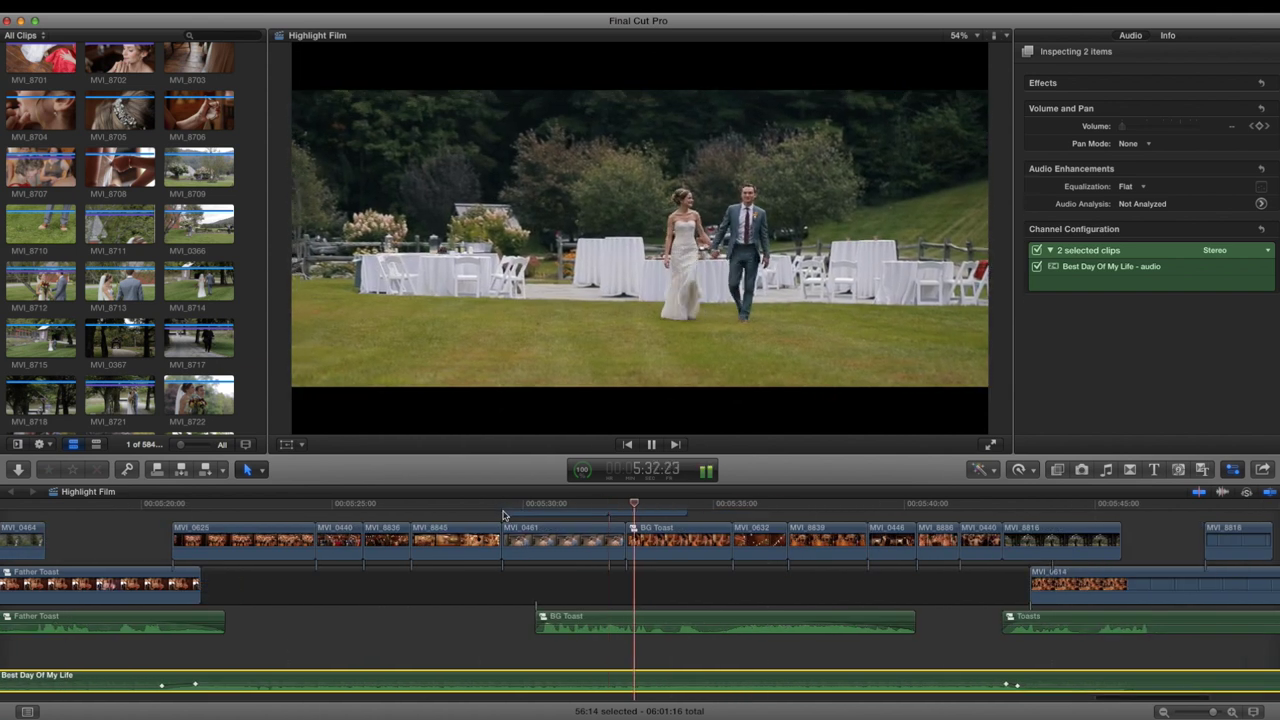
{"action": "scroll", "coordinate": [503, 515], "scroll_direction": "right", "scroll_amount": 3}
{"action": "scroll", "coordinate": [505, 520], "scroll_direction": "right", "scroll_amount": 1}
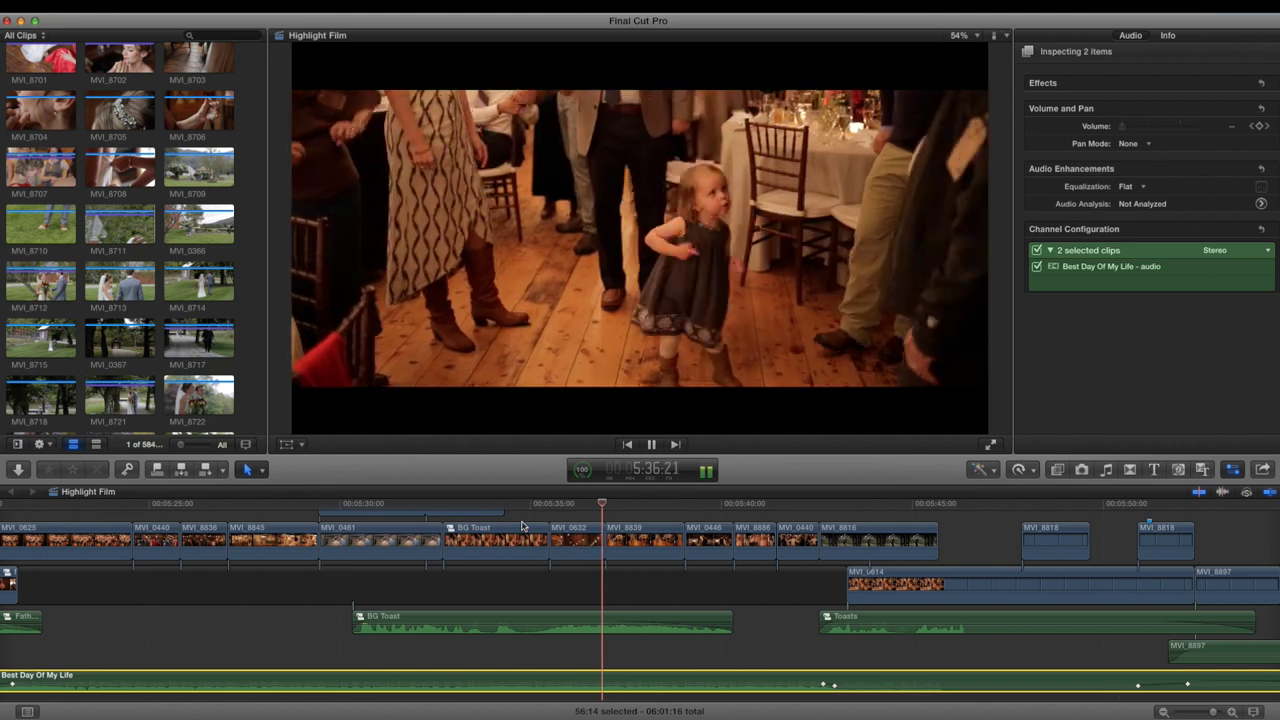
{"action": "key", "text": "space"}
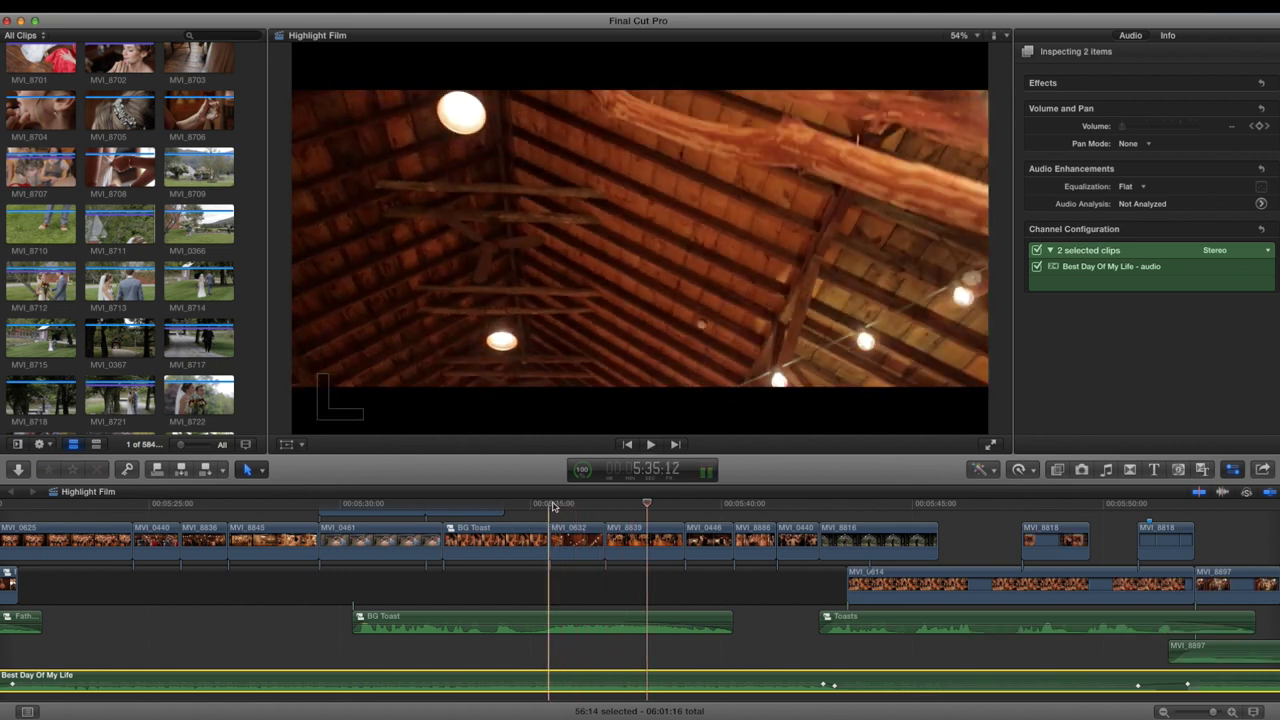
Replay from the start of overlay MVI_0632 through MVI_8816 to the first MVI_8818 overlay above the Toasts audio.
{"action": "left_click", "coordinate": [552, 506]}
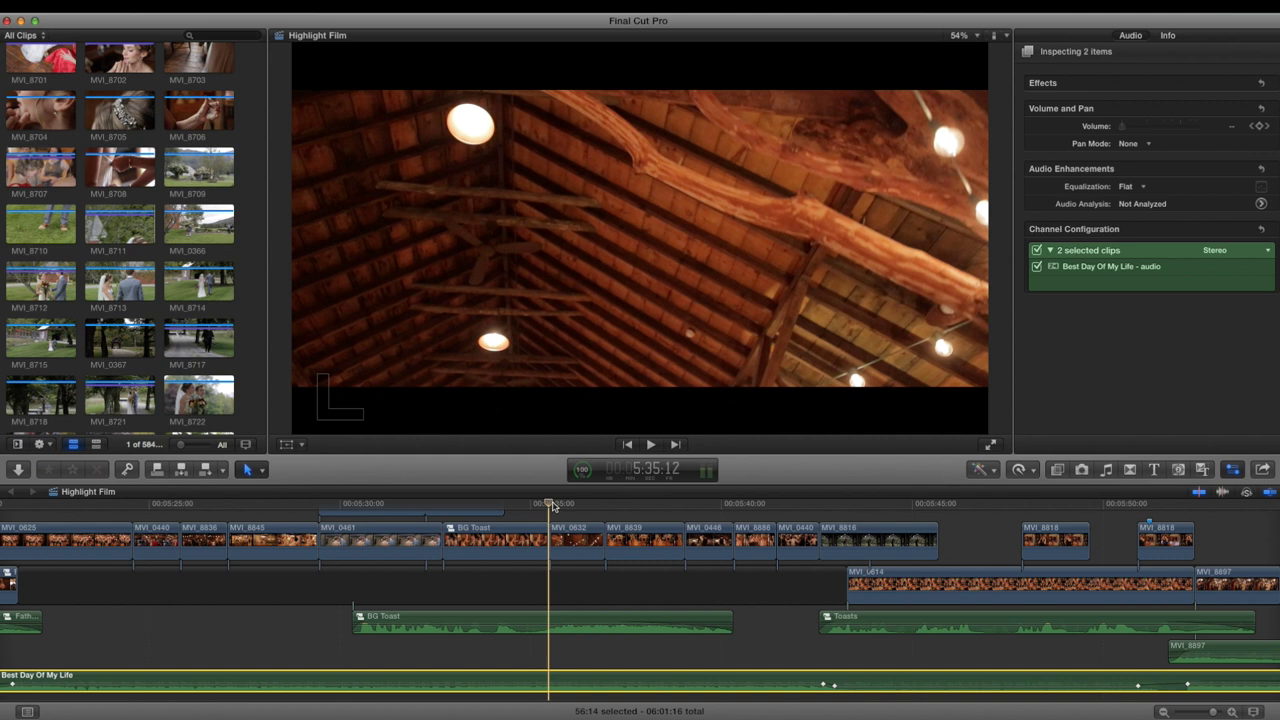
{"action": "key", "text": "space"}
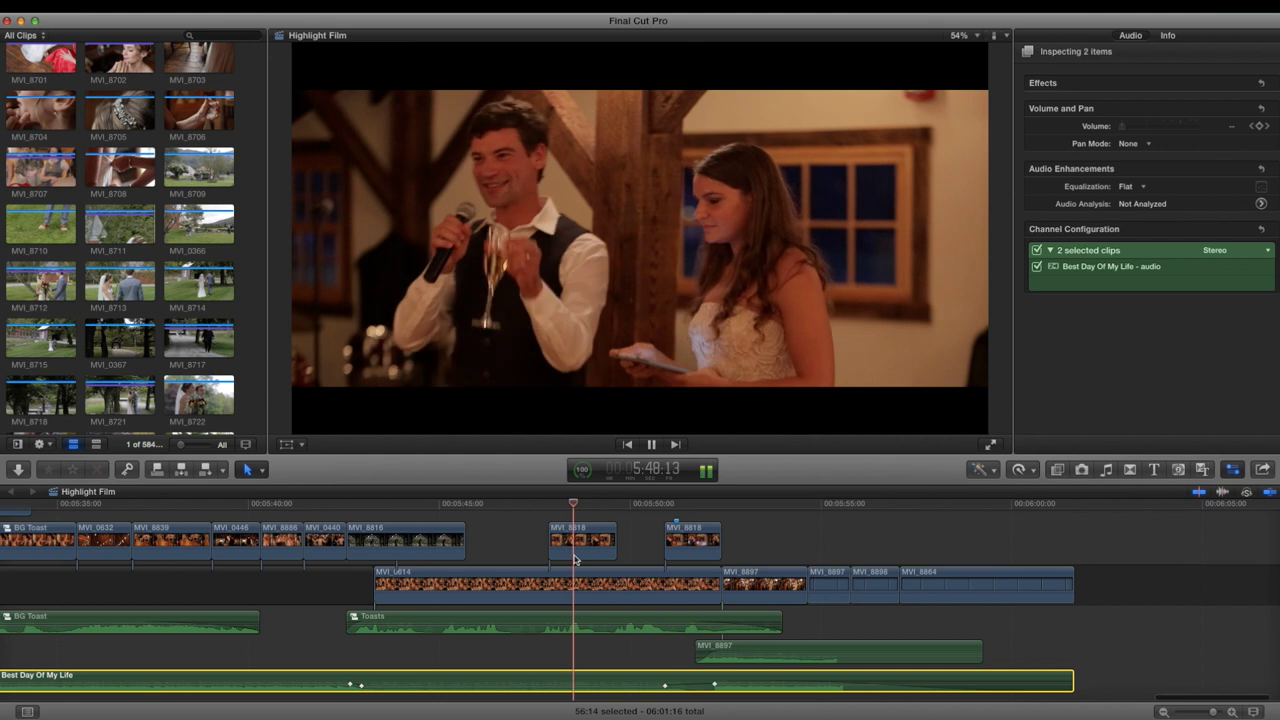
{"action": "key", "text": "space"}
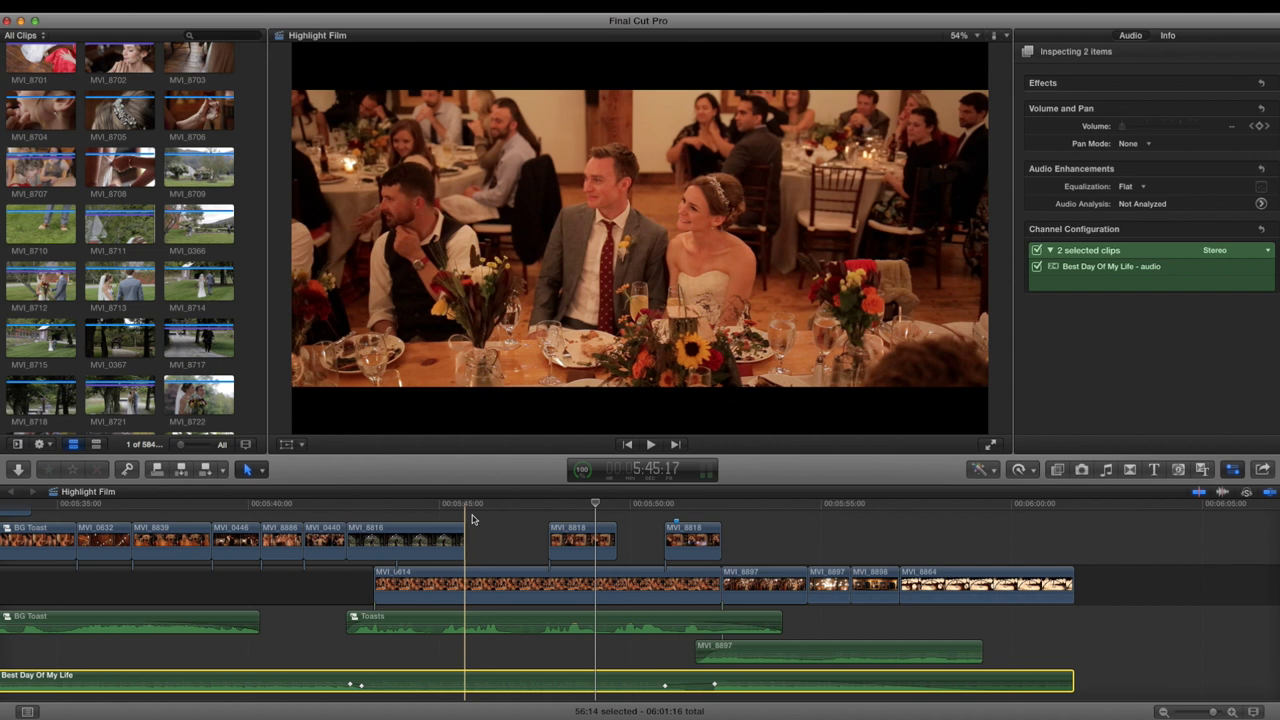
Play the toast from the end of MVI_8816 to the second MVI_8818 overlay, and continue into the closing ring shot MVI_8864.
{"action": "key", "text": "space"}
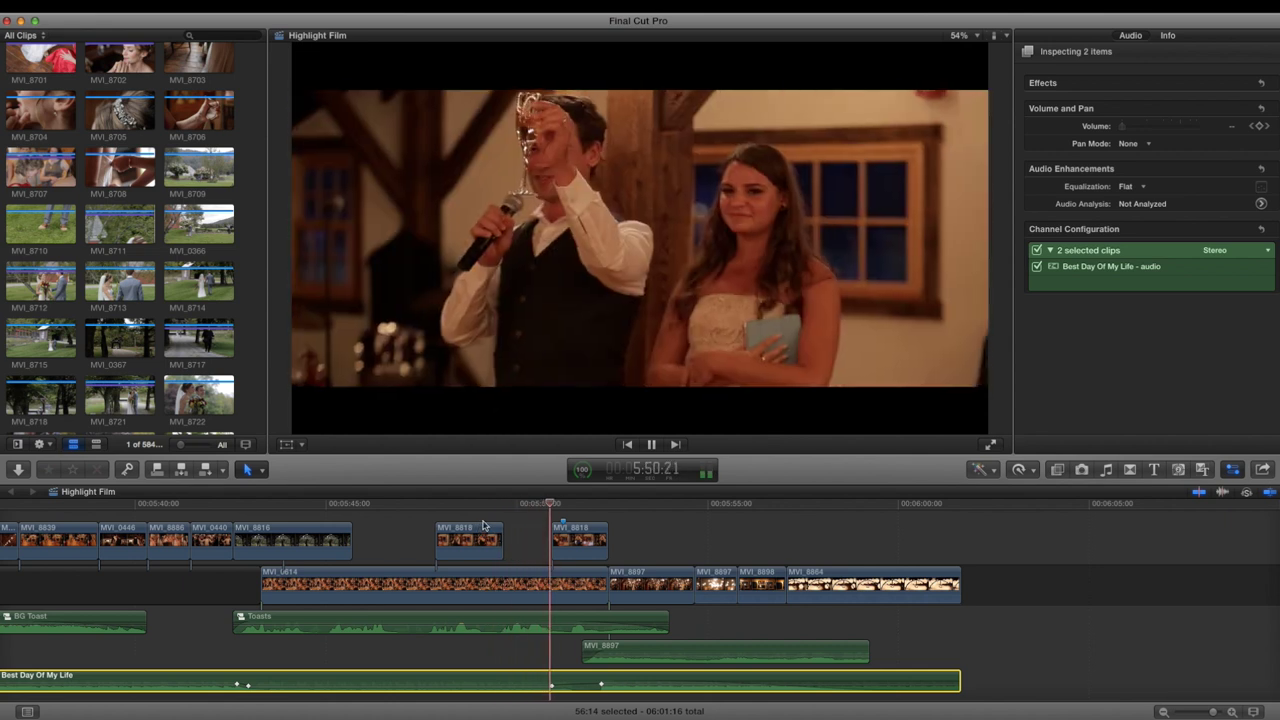
{"action": "key", "text": "space"}
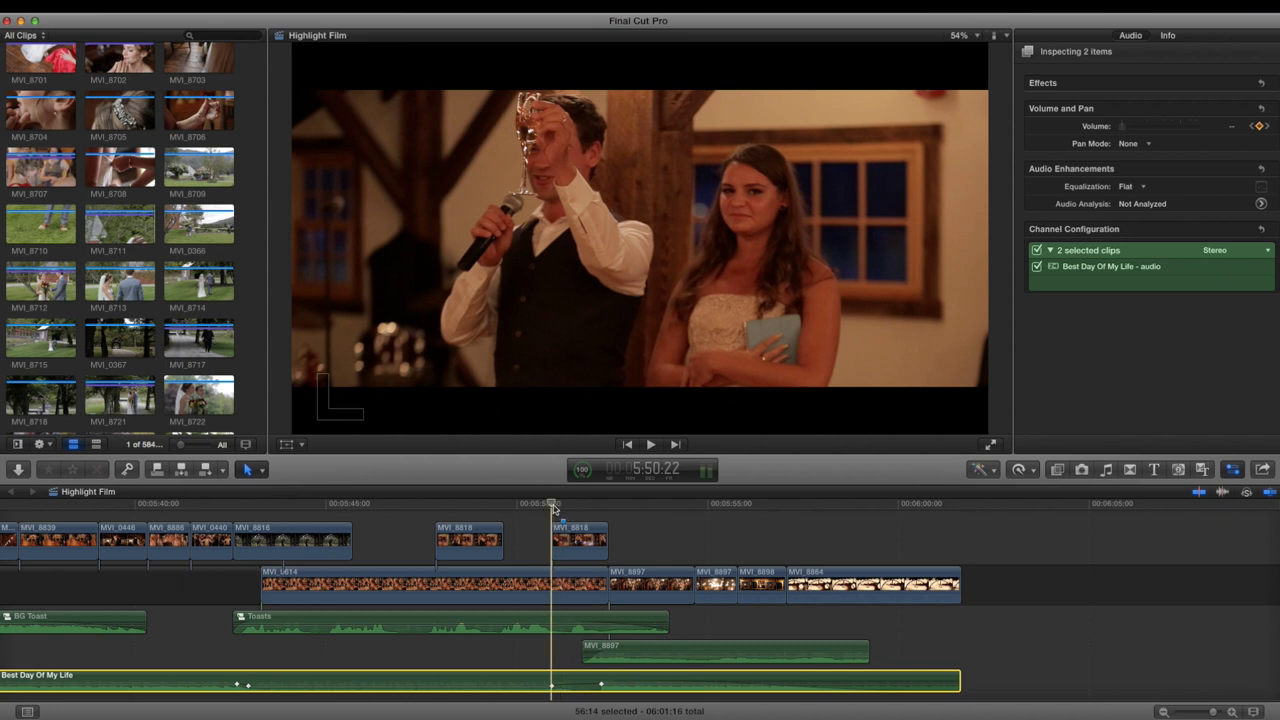
{"action": "key", "text": "space"}
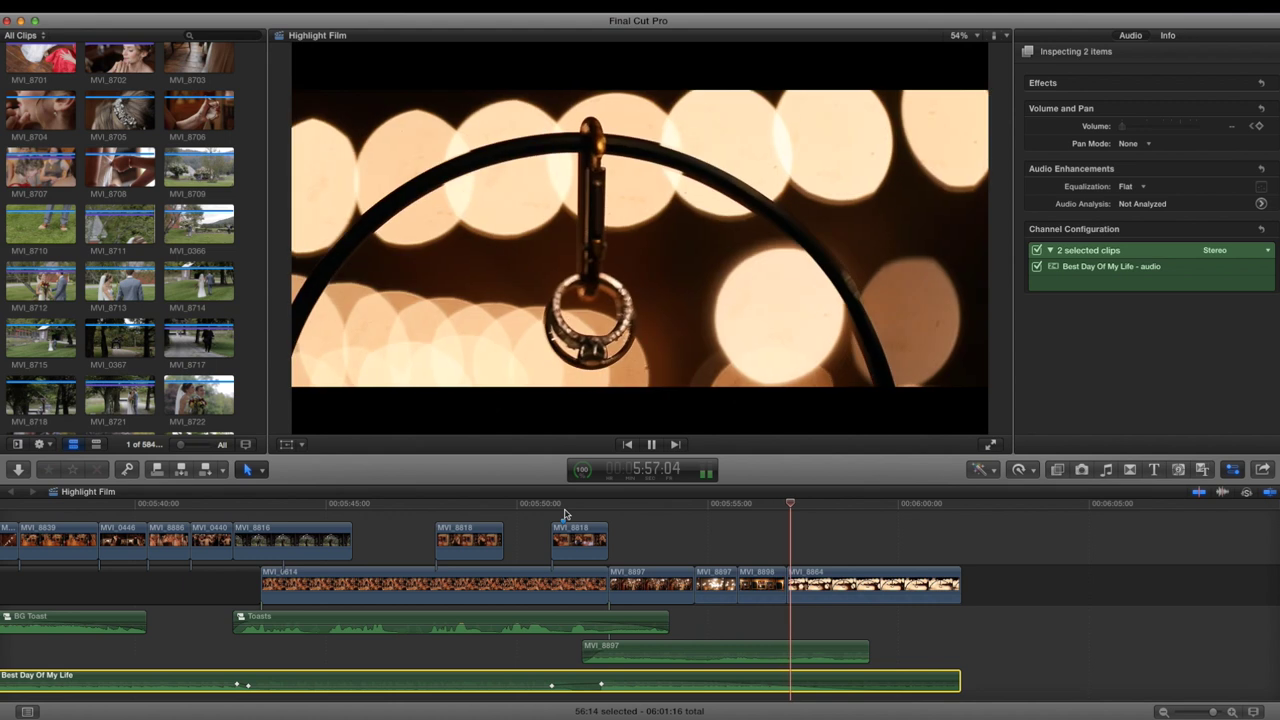
Replay parts of the closing ring shot MVI_8864 with its fading audio, and play it to the end of the film.
{"action": "key", "text": "space"}
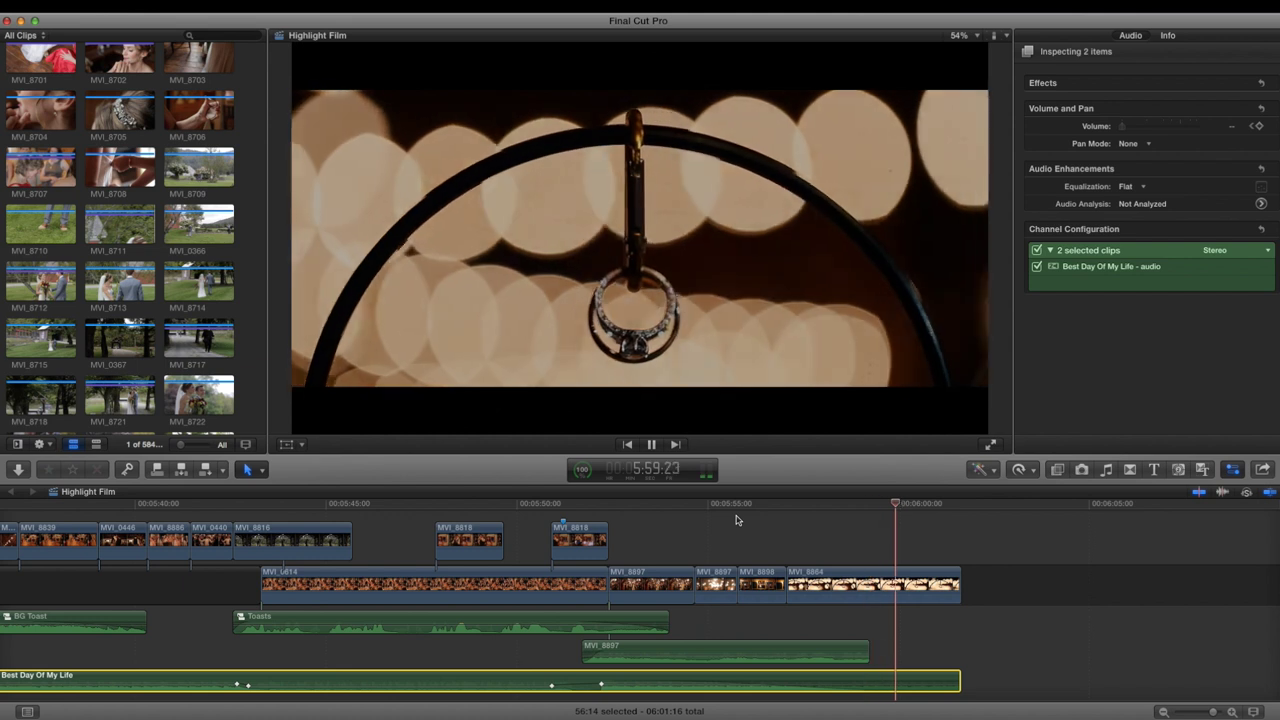
{"action": "key", "text": "space"}
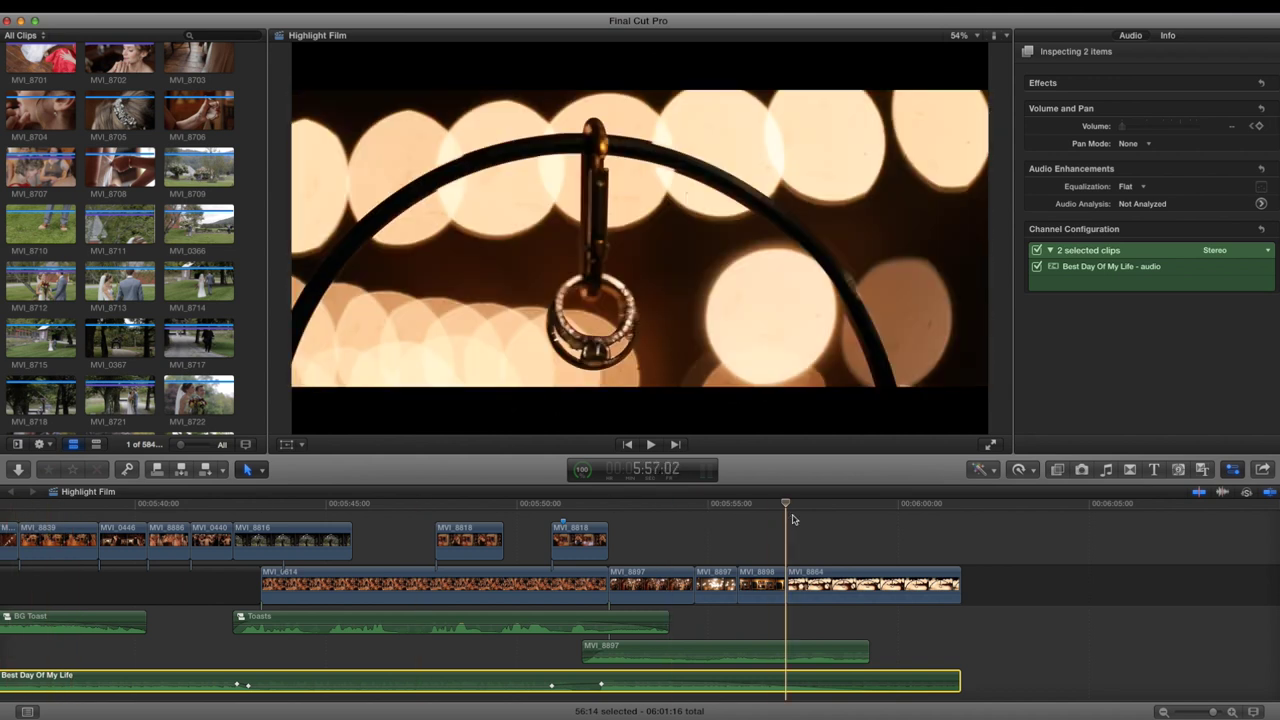
{"action": "key", "text": "space"}
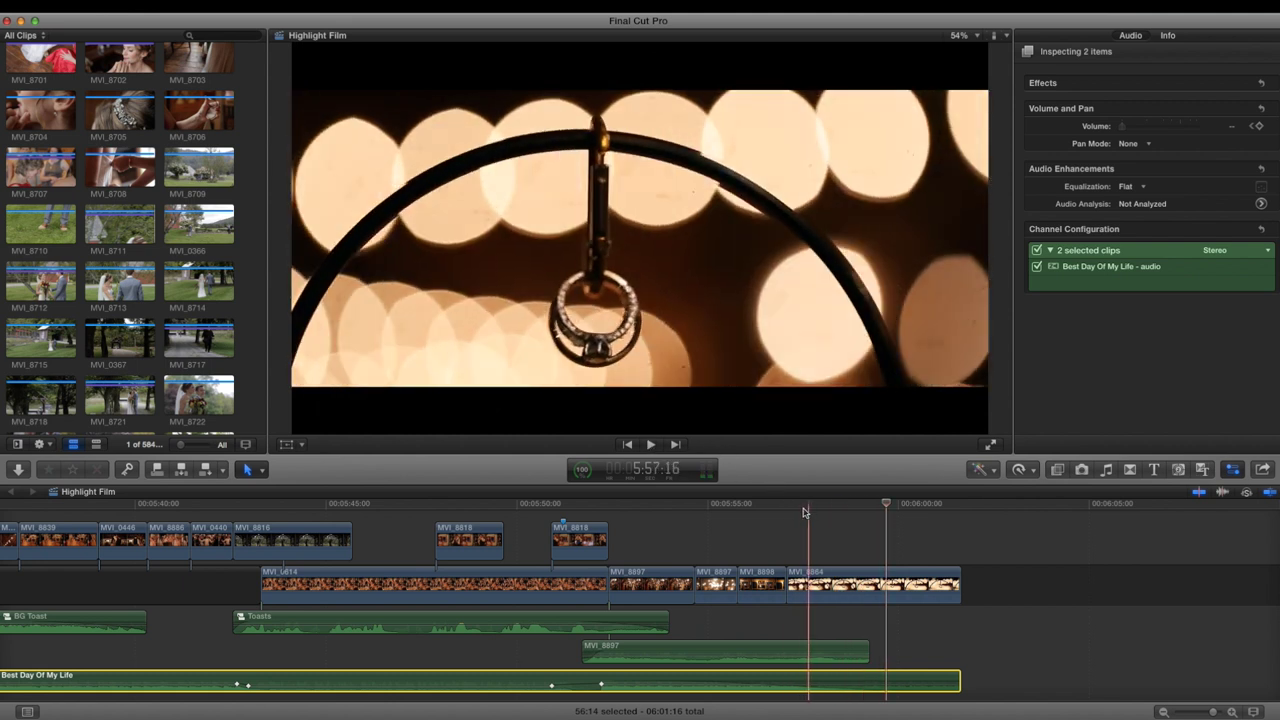
{"action": "key", "text": "space"}
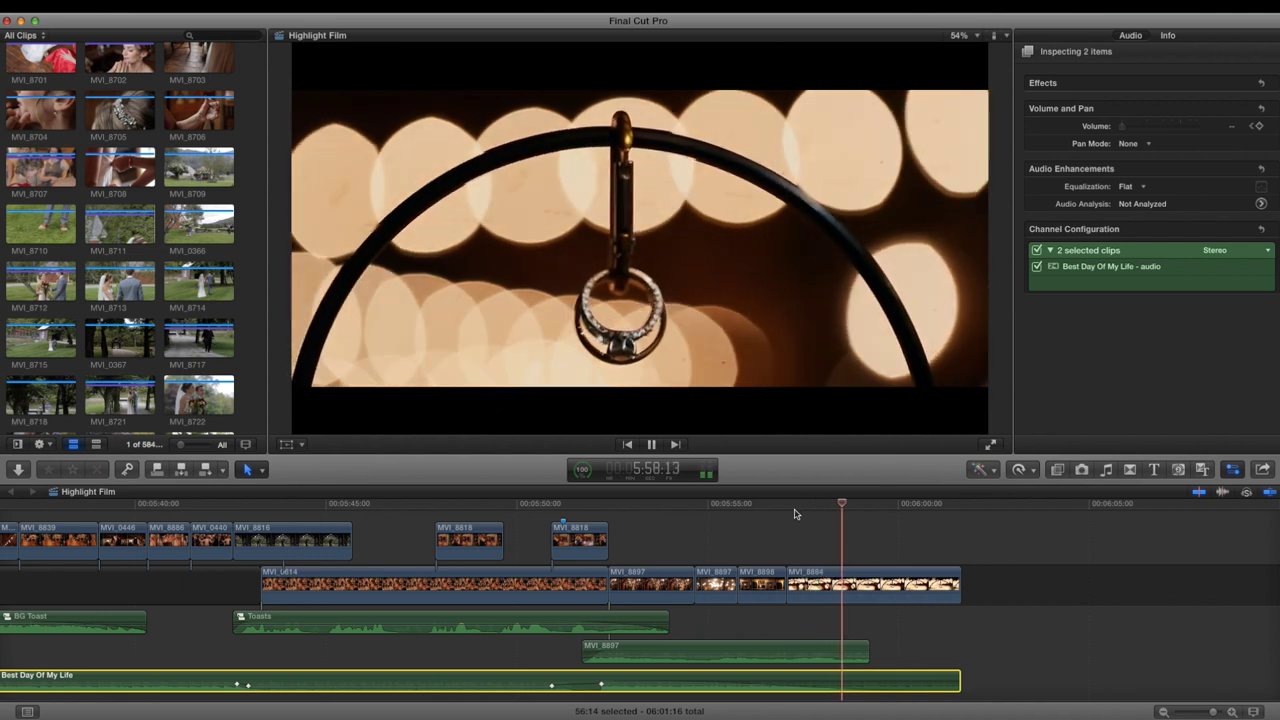
{"action": "key", "text": "space"}
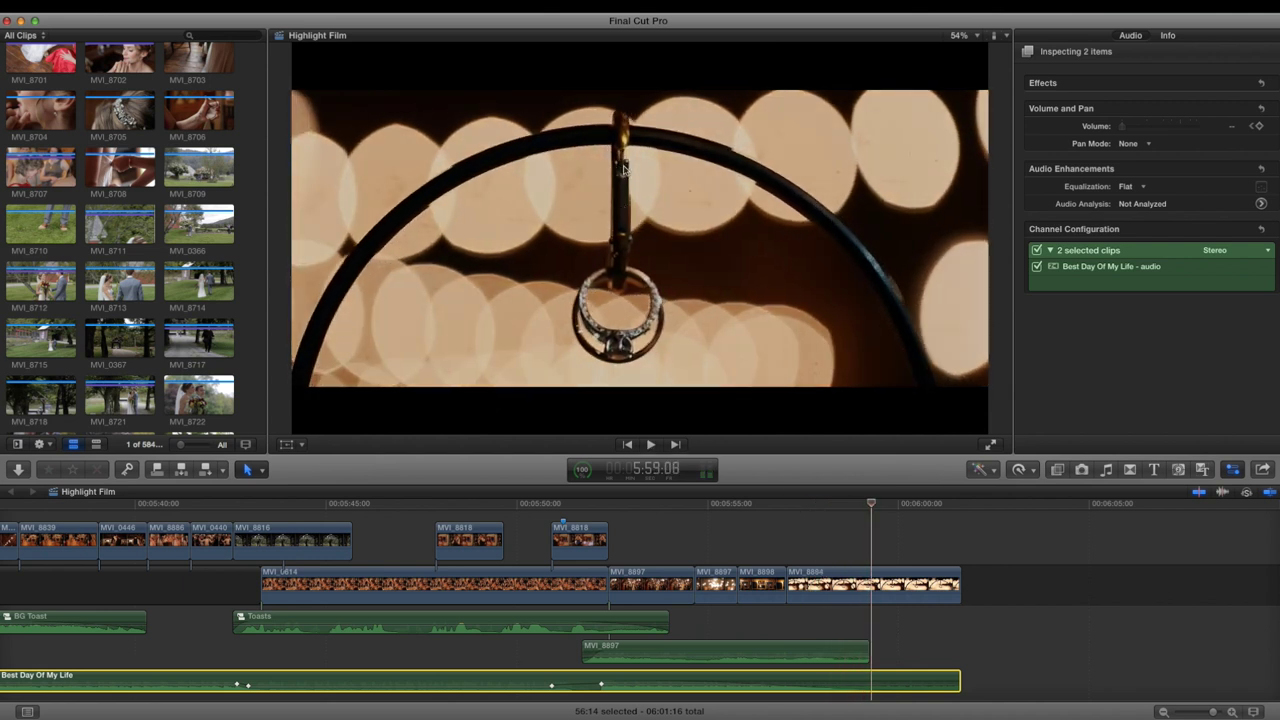
{"action": "key", "text": "space"}
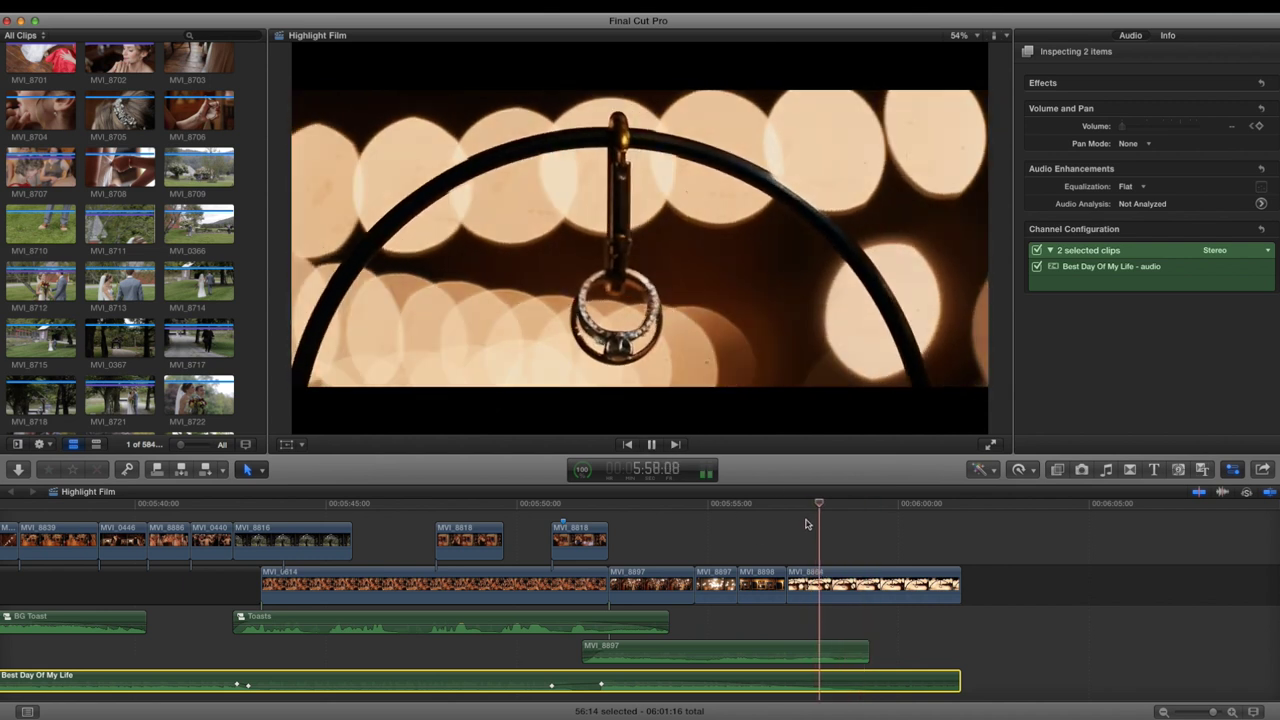
{"action": "key", "text": "space"}
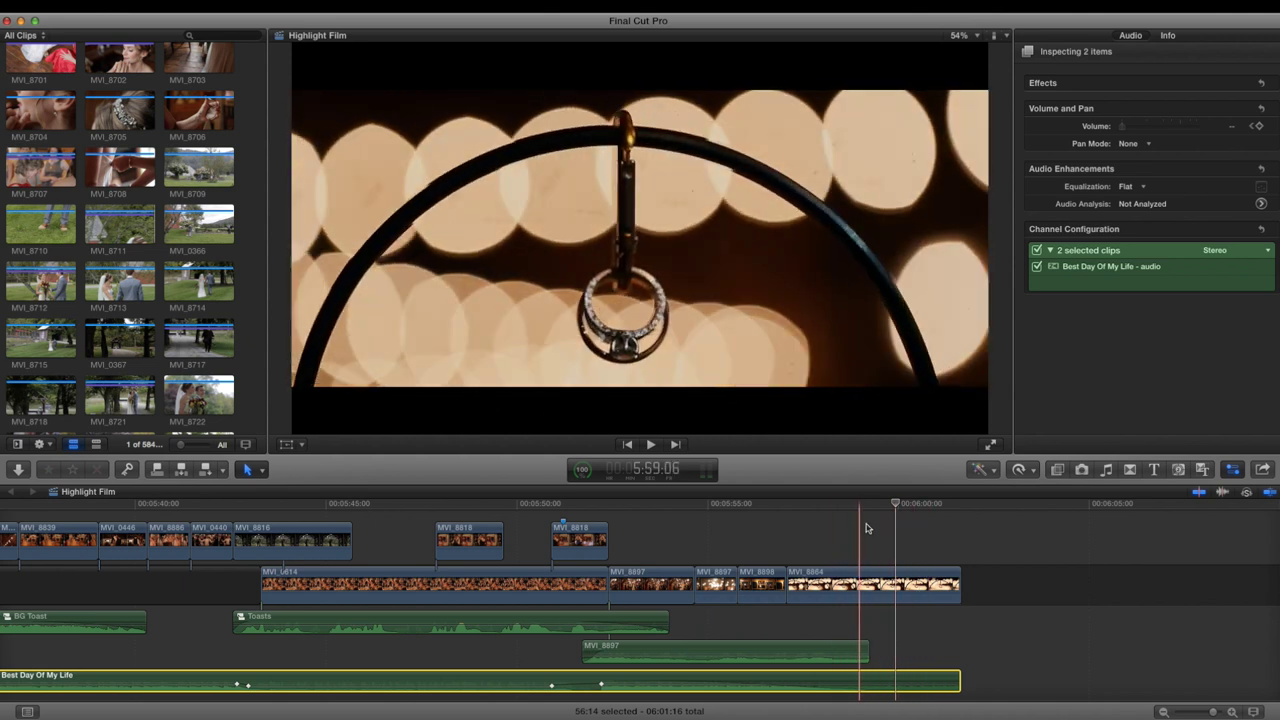
{"action": "key", "text": "space"}
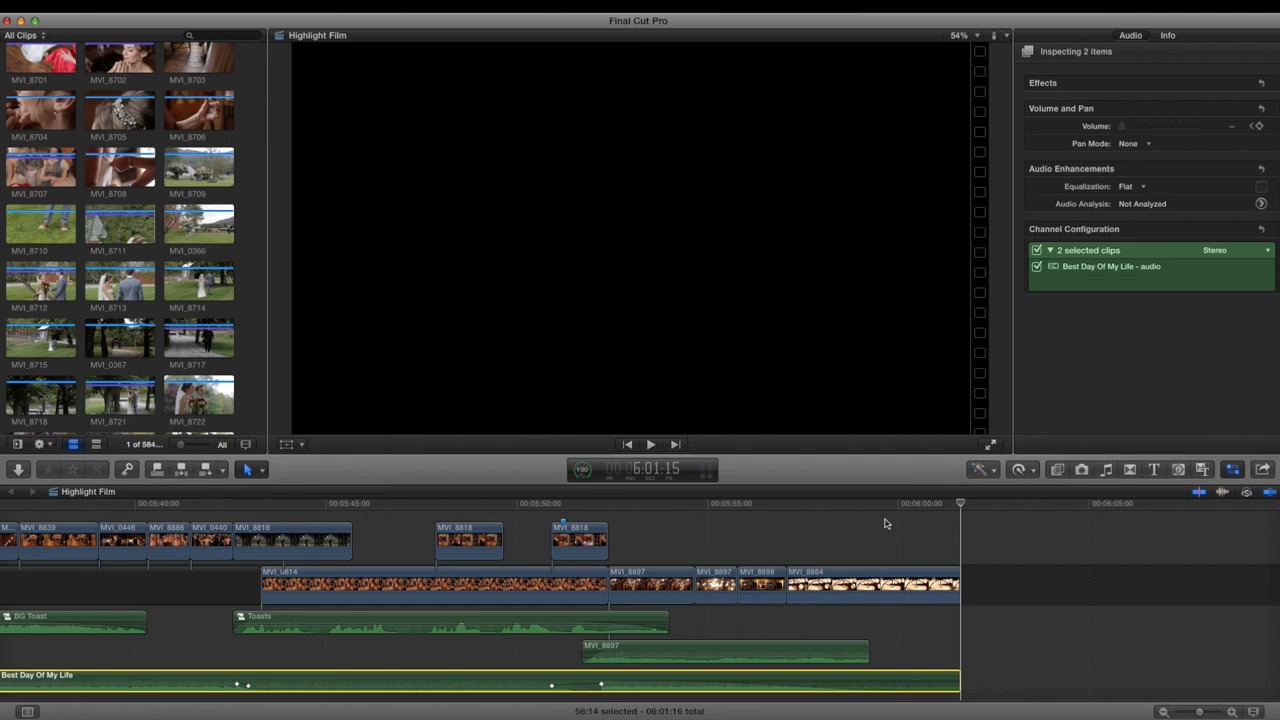
Fit the whole film in the timeline, and preview the source clips MVI_8714 and MVI_8706 in the browser.
{"action": "key", "text": "shift+z"}
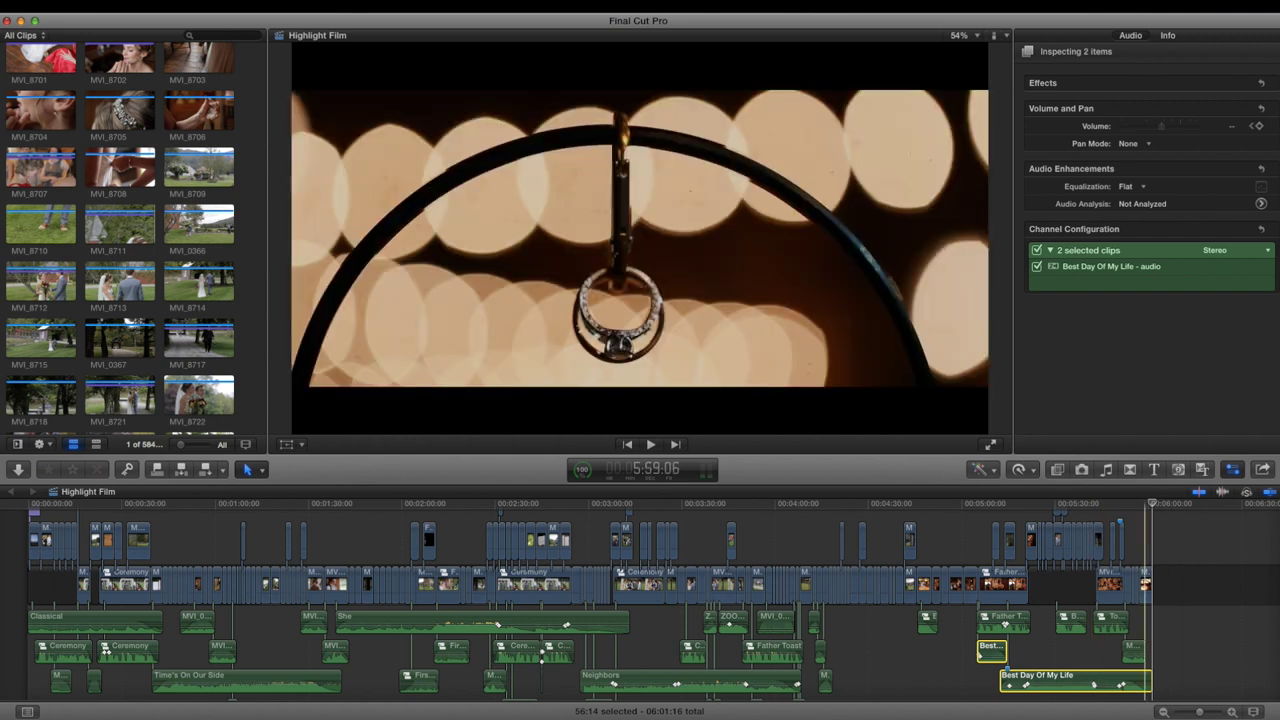
{"action": "scroll", "coordinate": [650, 600], "scroll_direction": "up", "scroll_amount": 2}
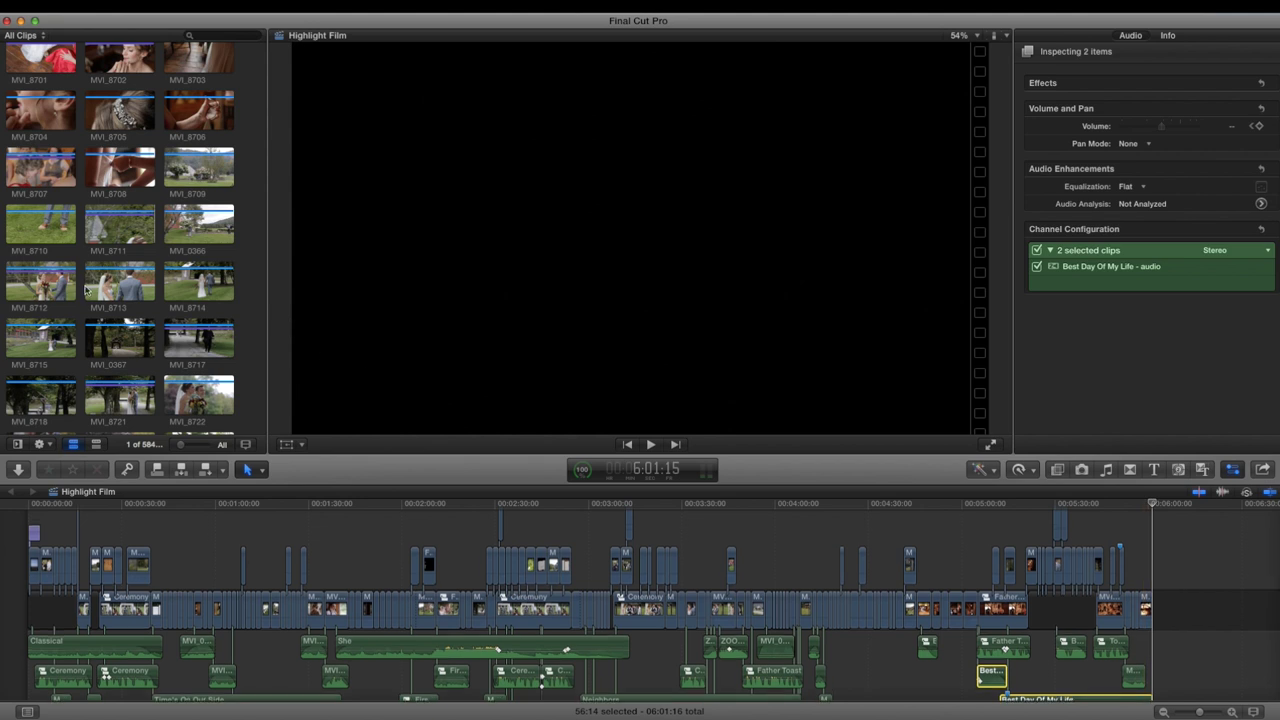
{"action": "left_click", "coordinate": [86, 290]}
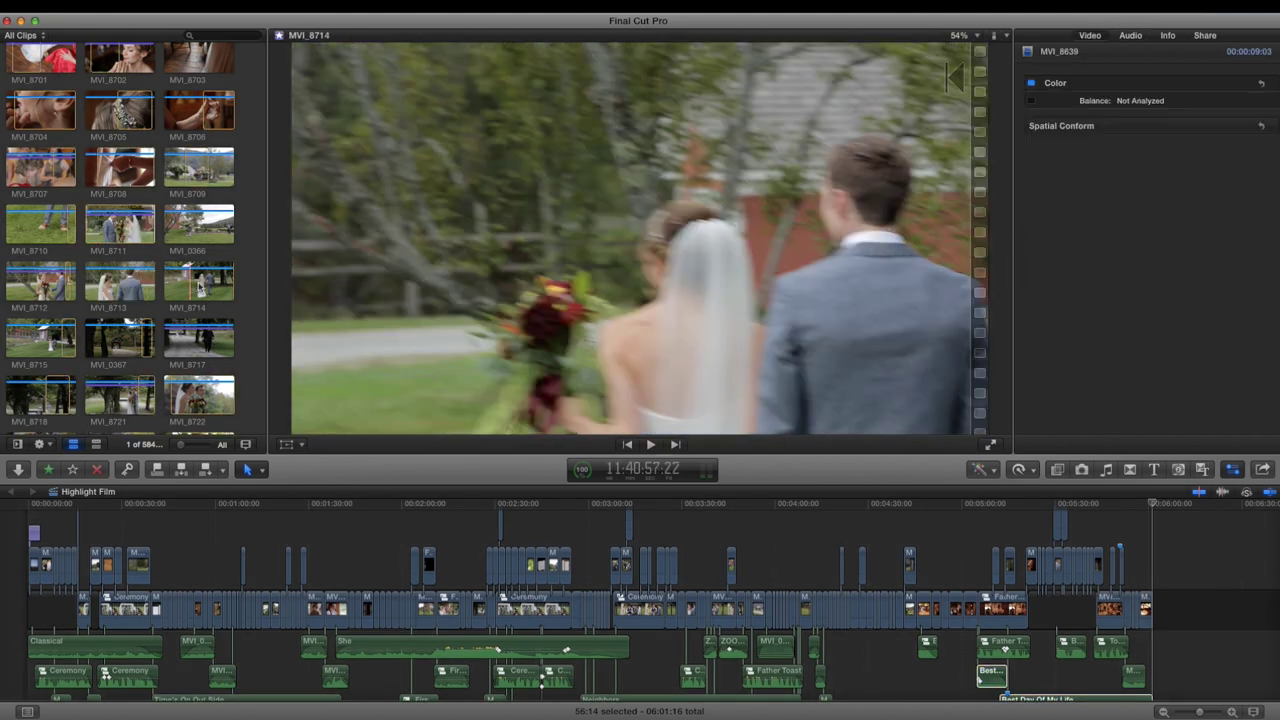
{"action": "key", "text": "space"}
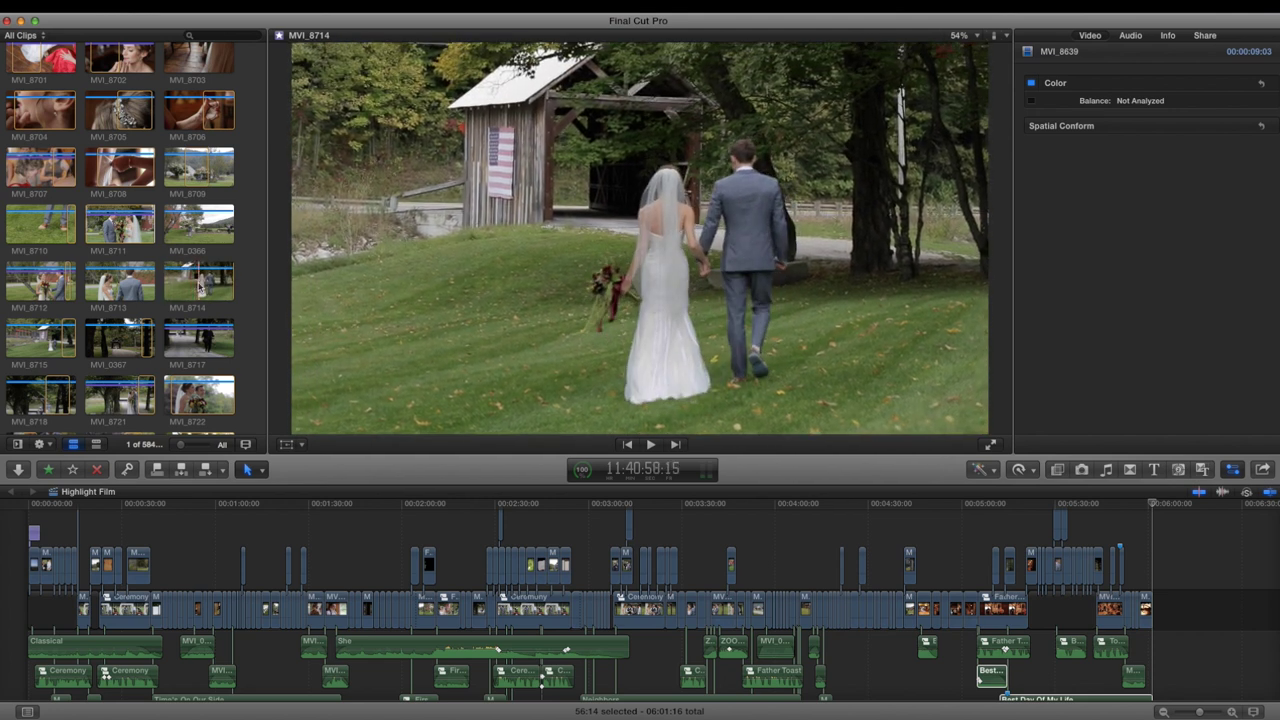
{"action": "left_click", "coordinate": [199, 110]}
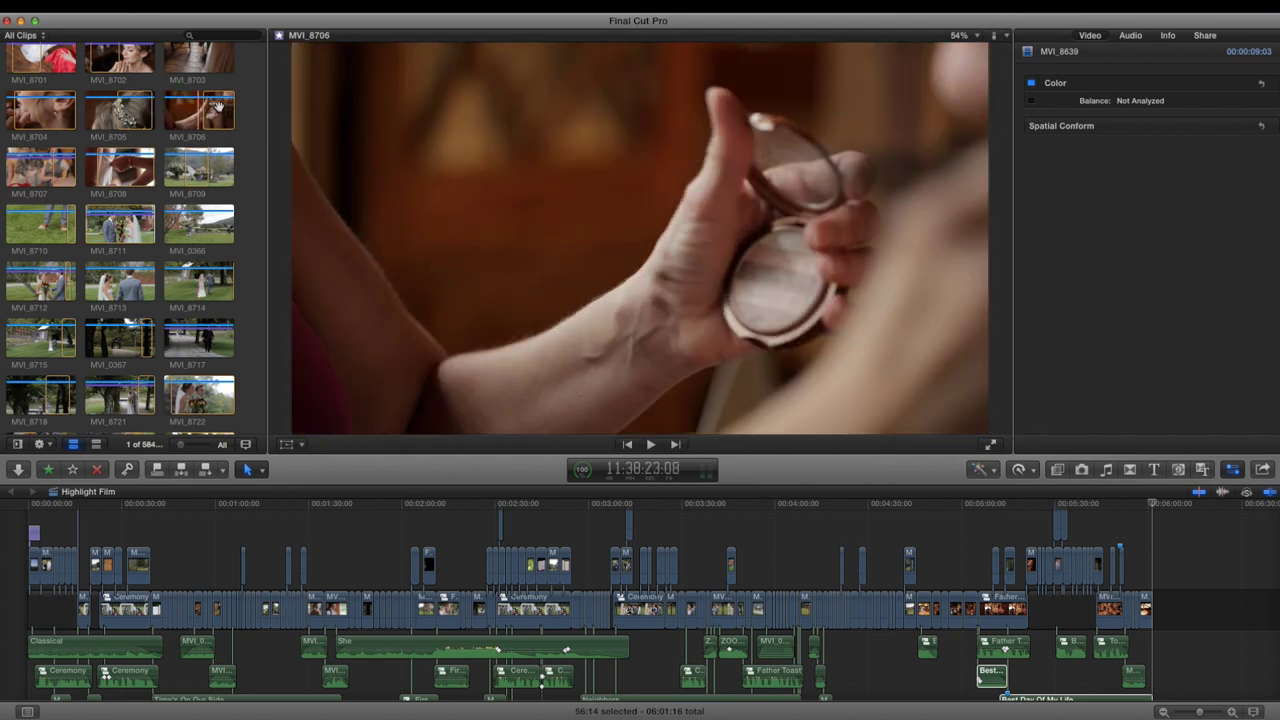